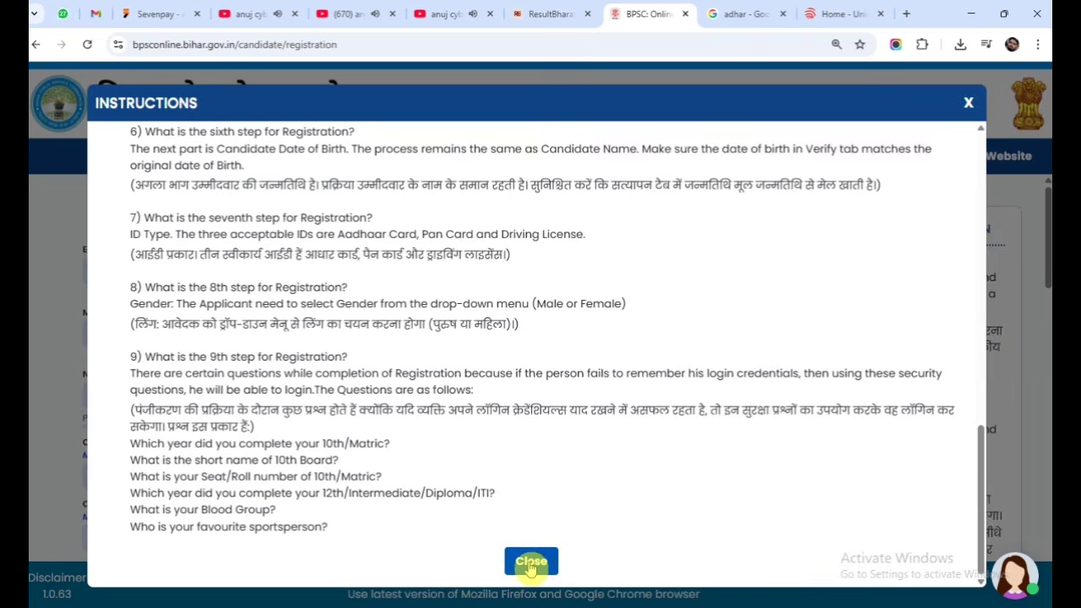
Step: Close the registration instructions and enter the candidate's email address in the One Time Registration form
{"action": "left_click", "coordinate": [531, 560]}
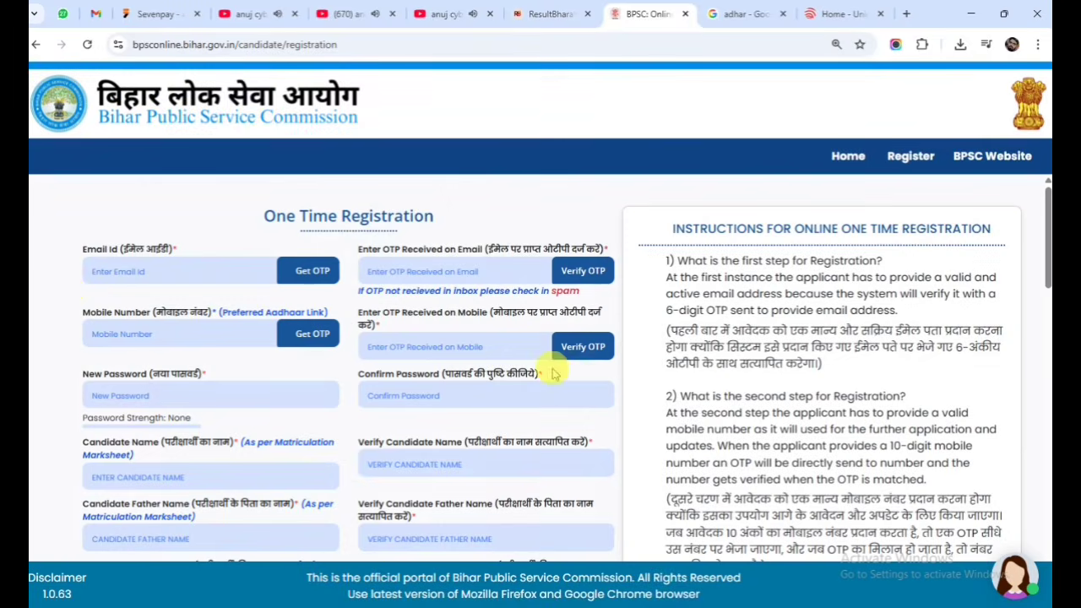
{"action": "left_click", "coordinate": [120, 270]}
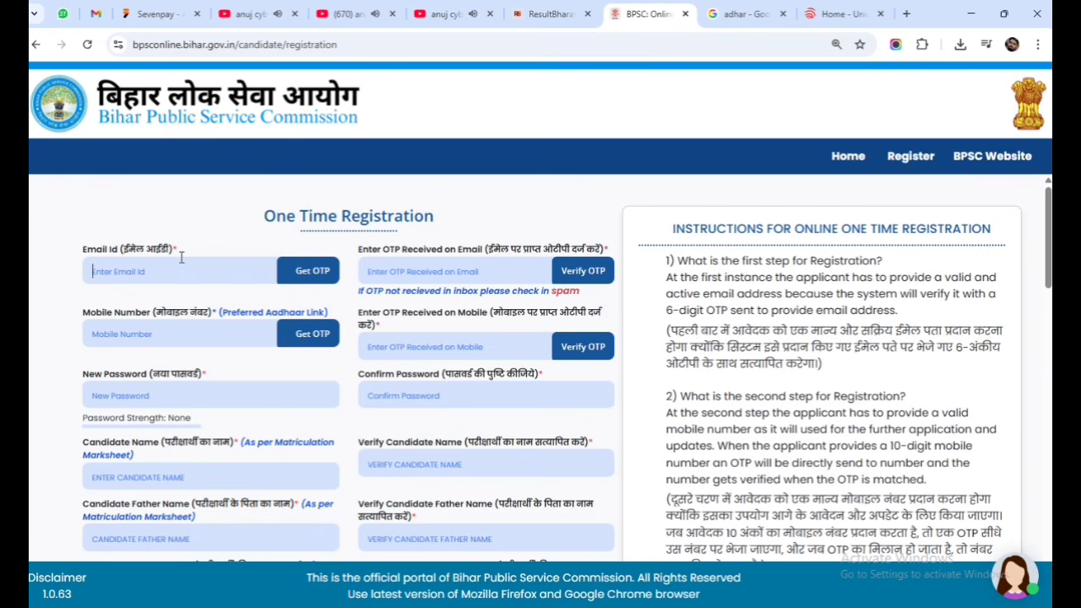
{"action": "left_click", "coordinate": [181, 258]}
{"action": "type", "text": "K"}
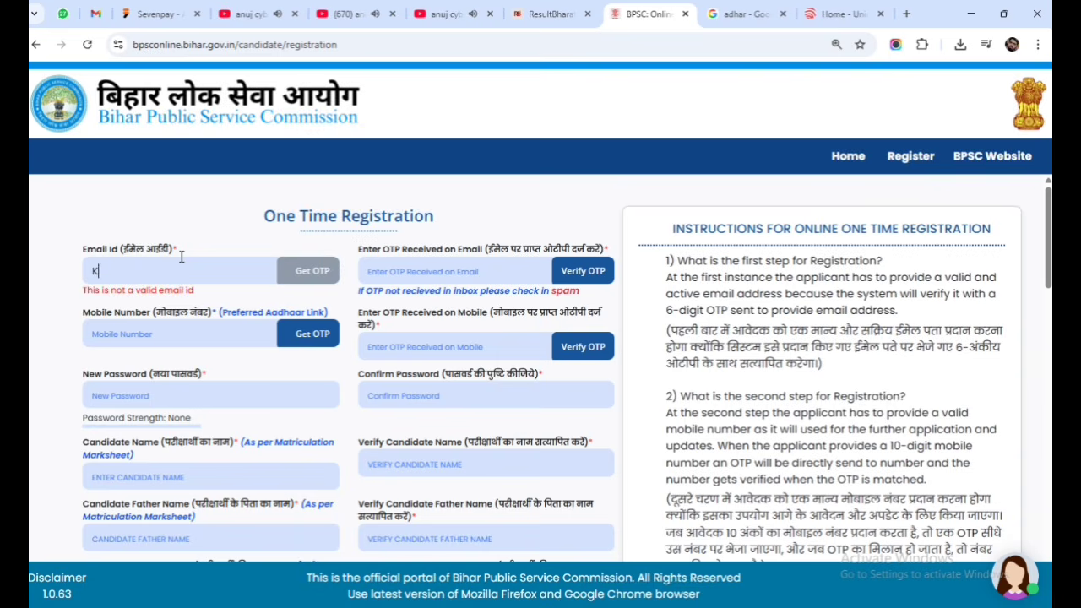
{"action": "key", "text": "BackSpace"}
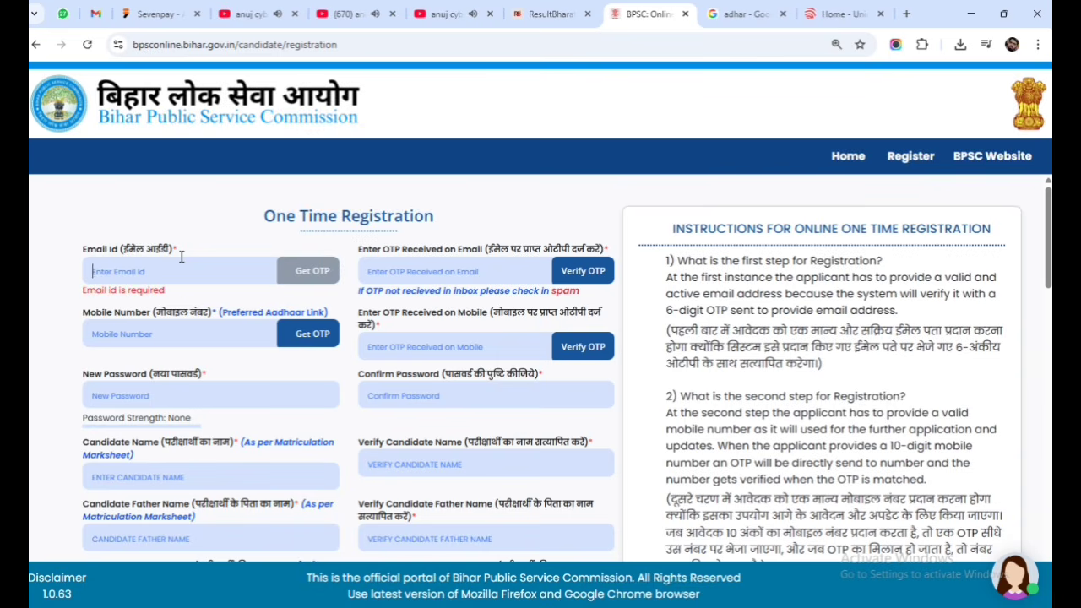
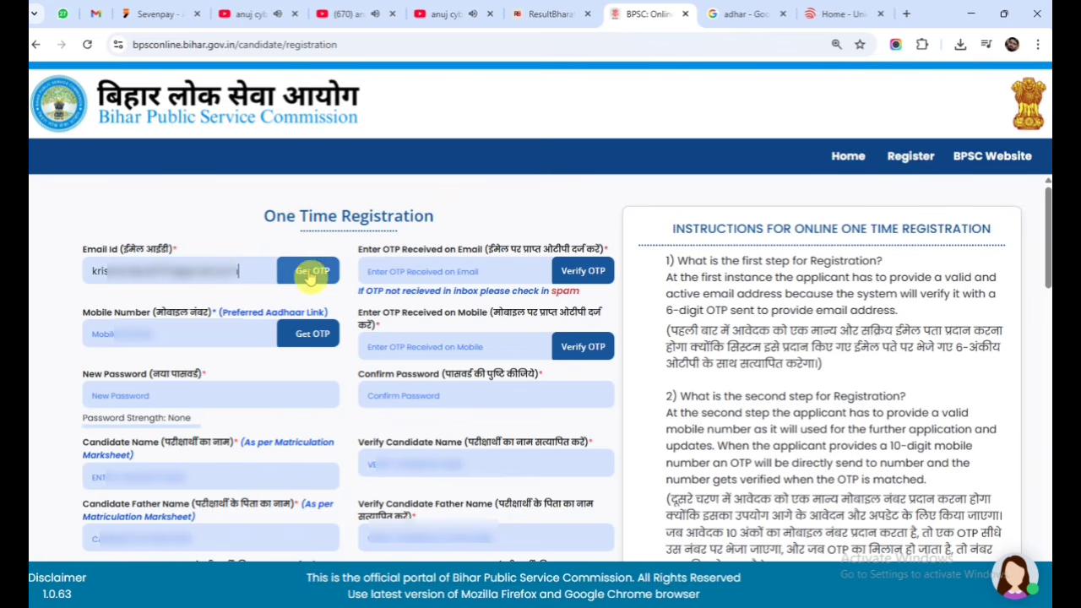
Step: Request an OTP for the email address, enter the received email verification code and verify it
{"action": "left_click", "coordinate": [310, 275]}
{"action": "left_click", "coordinate": [311, 276]}
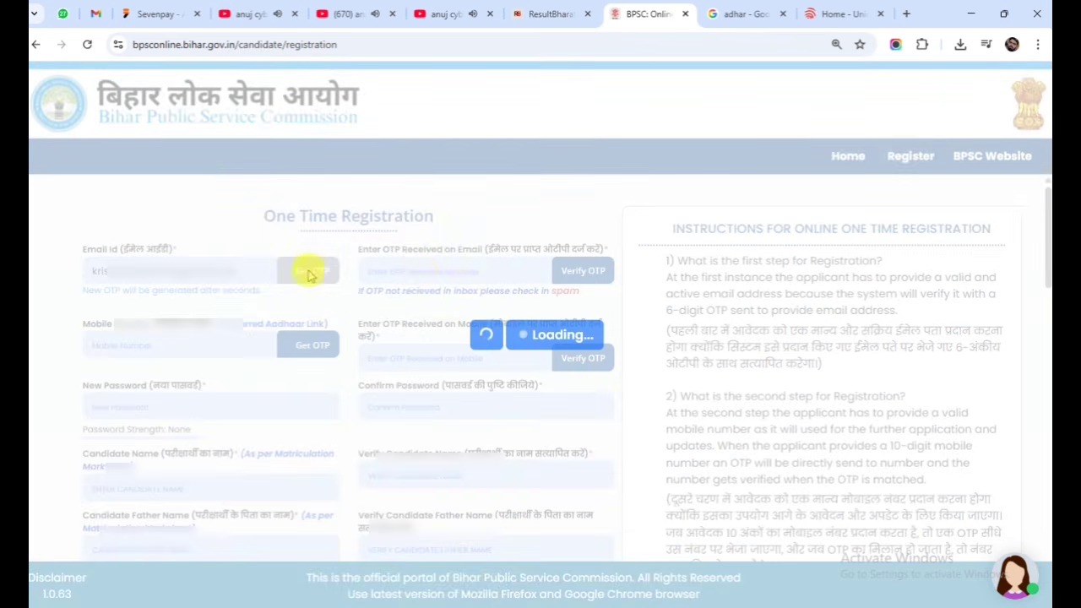
{"action": "left_click", "coordinate": [386, 271]}
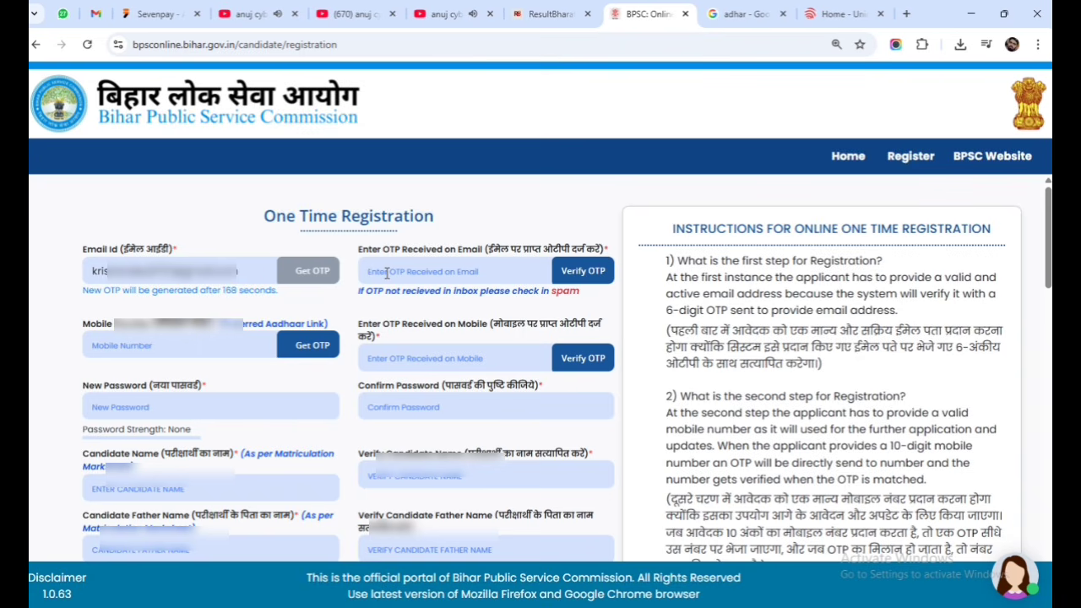
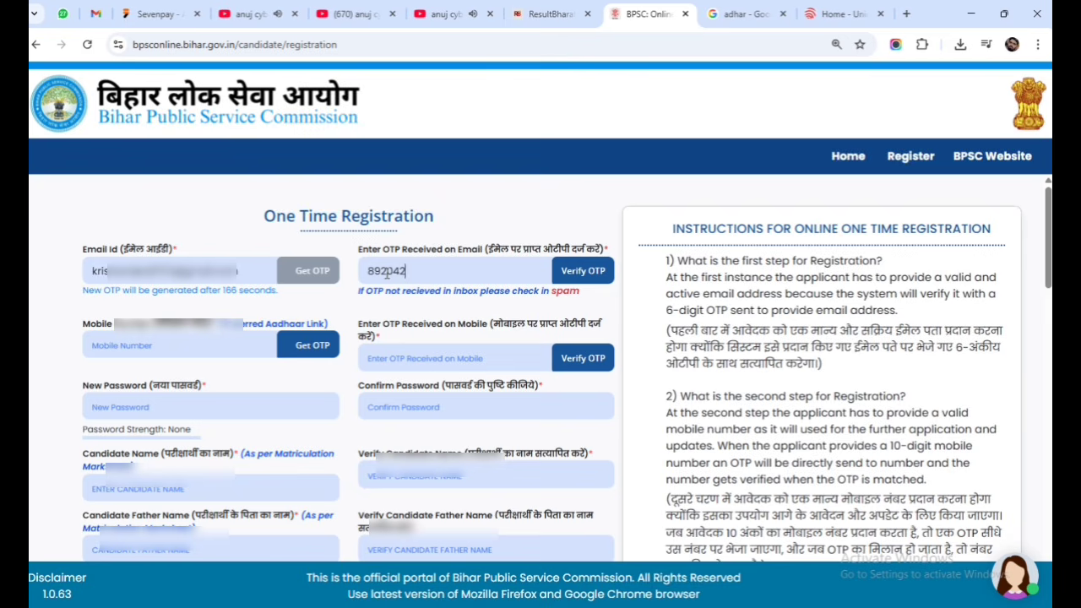
{"action": "left_click", "coordinate": [590, 271]}
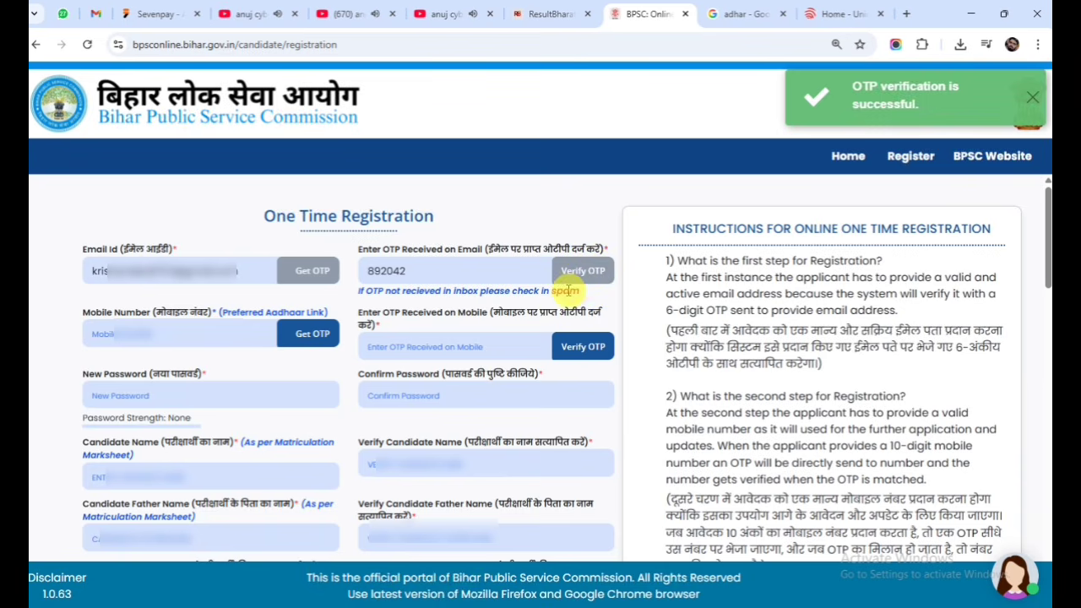
Step: Enter the candidate's mobile number and request an OTP for it
{"action": "left_click", "coordinate": [163, 336]}
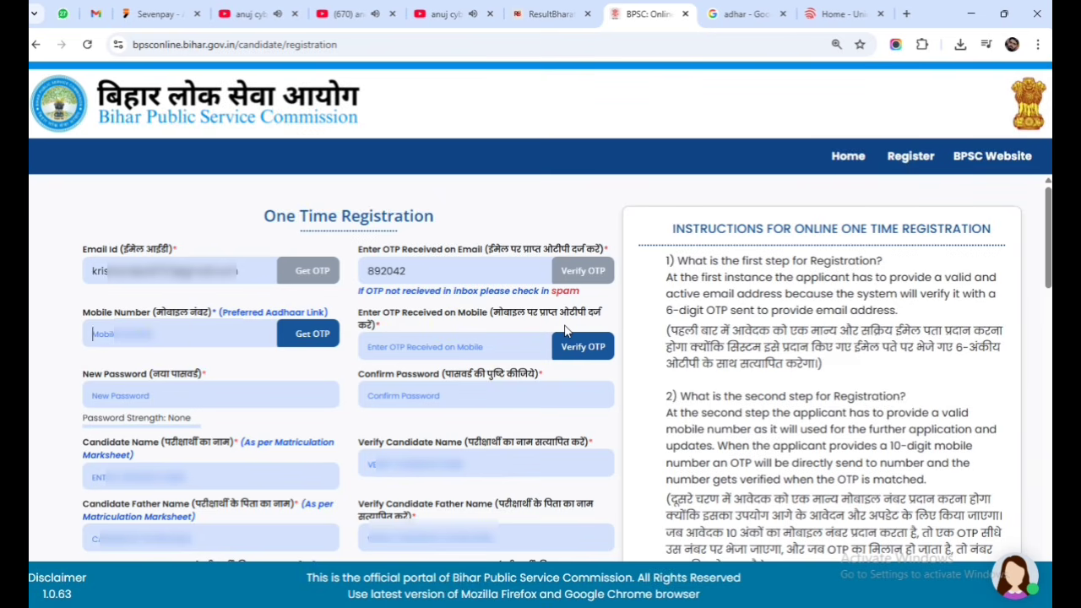
{"action": "type", "text": "8797"}
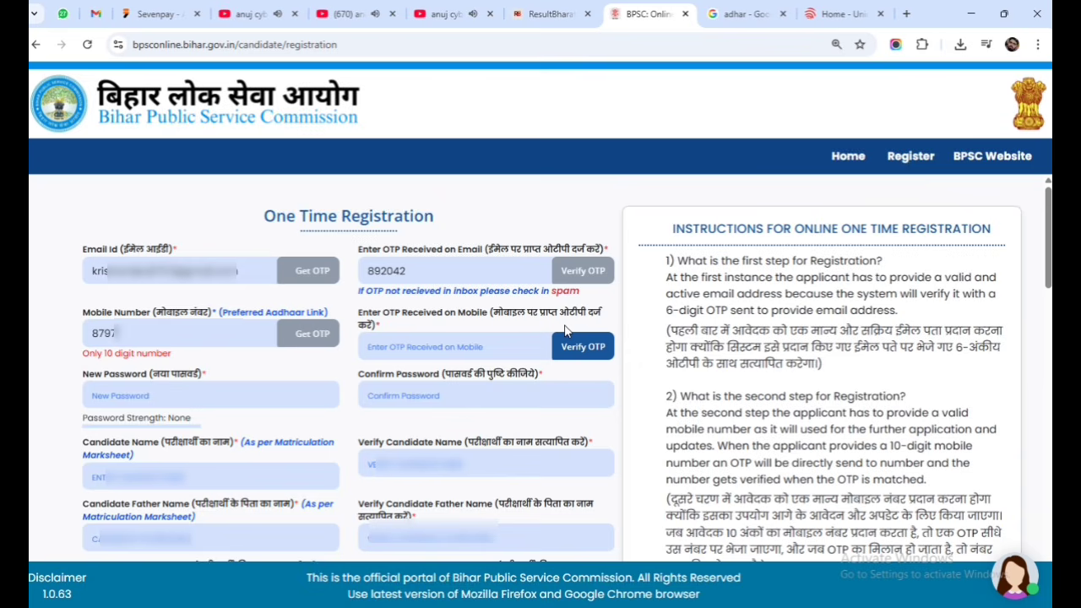
{"action": "type", "text": "***"}
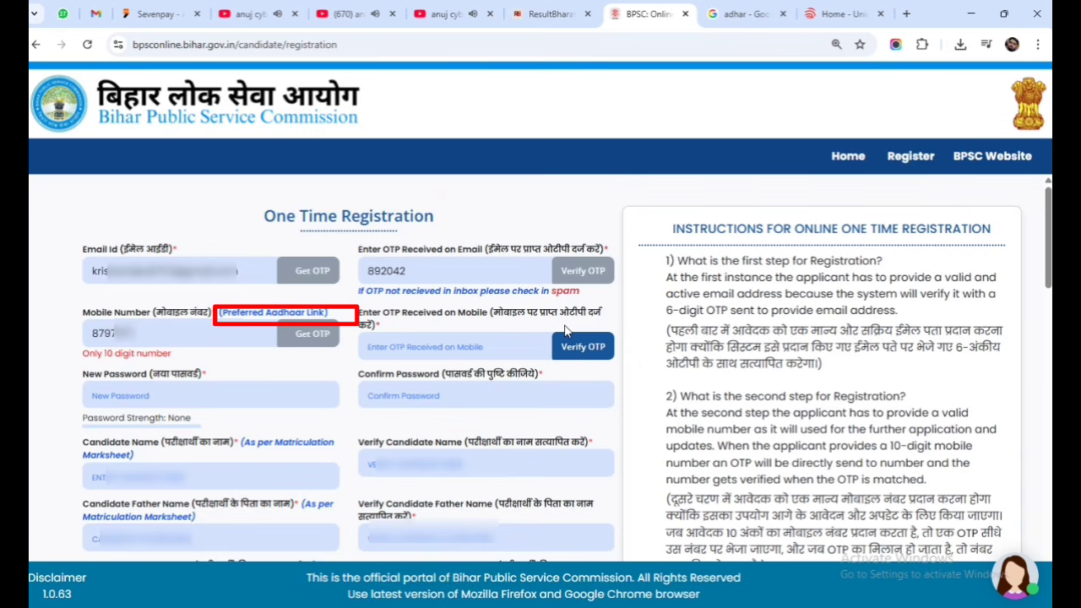
{"action": "type", "text": "***"}
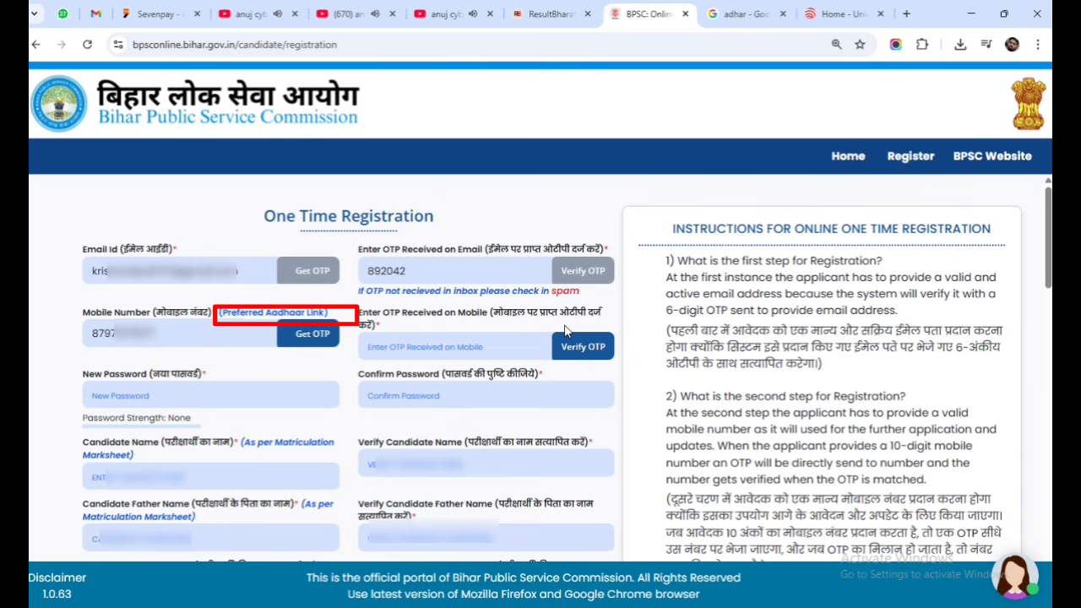
{"action": "left_click", "coordinate": [324, 340]}
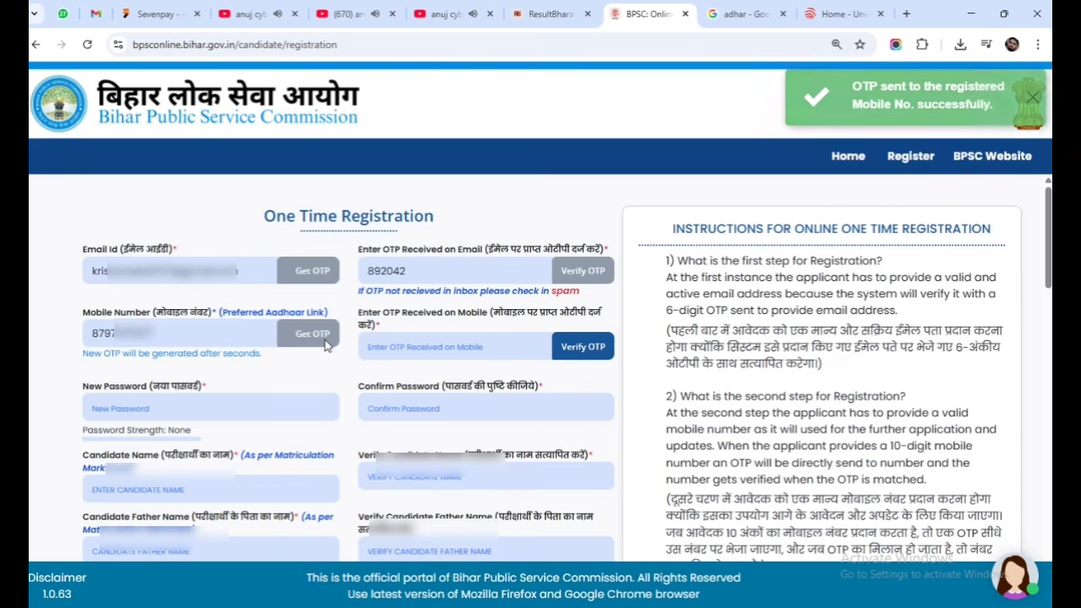
Step: Enter the OTP received on the mobile phone and verify it
{"action": "left_click", "coordinate": [384, 343]}
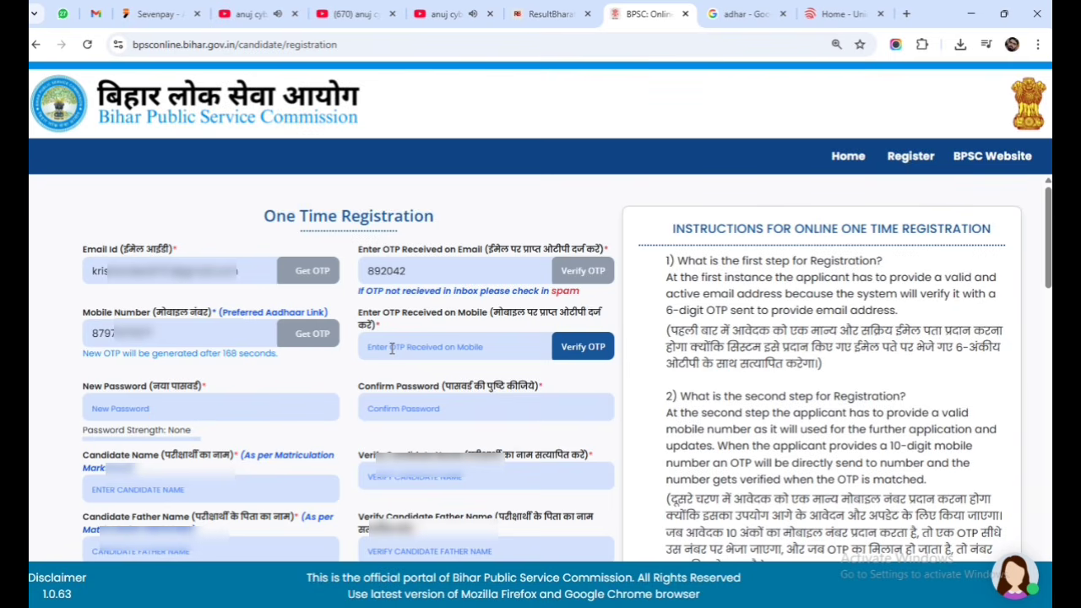
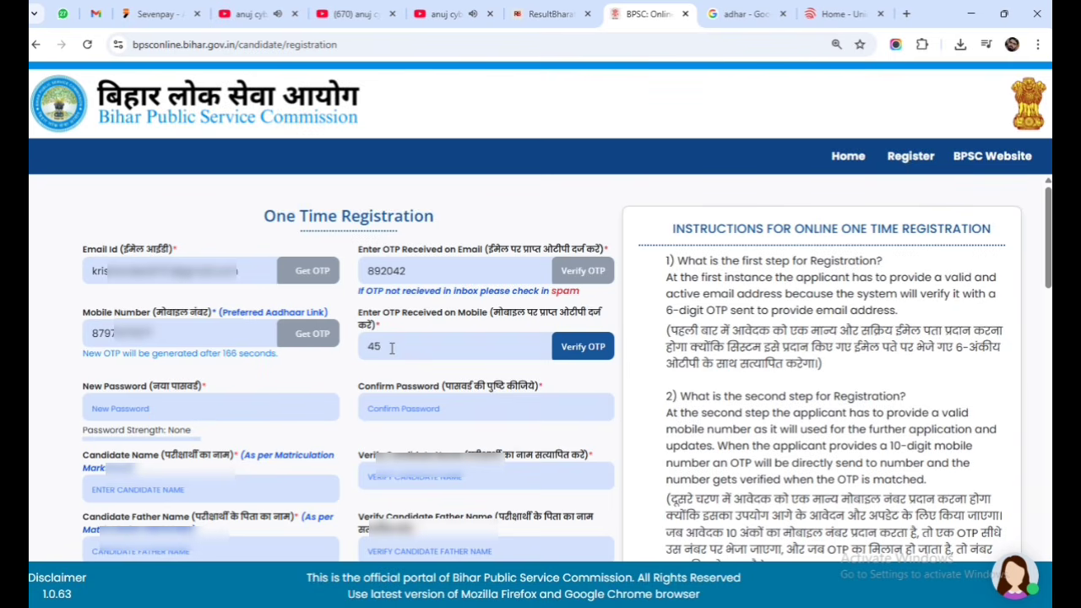
{"action": "left_click", "coordinate": [584, 346]}
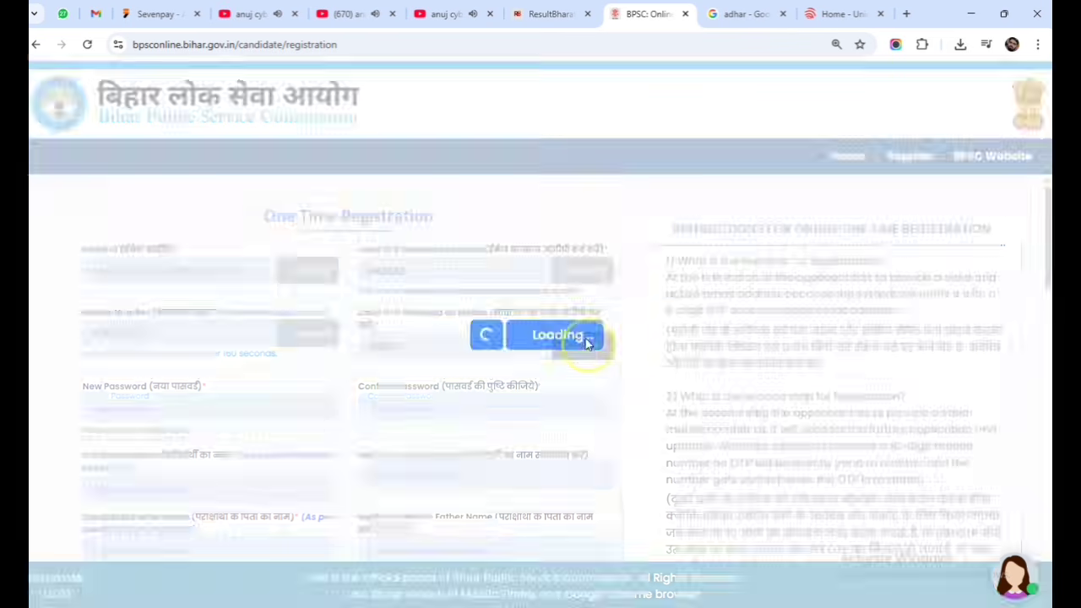
Step: Enter the new account password and repeat it in the password confirmation
{"action": "left_click", "coordinate": [150, 395]}
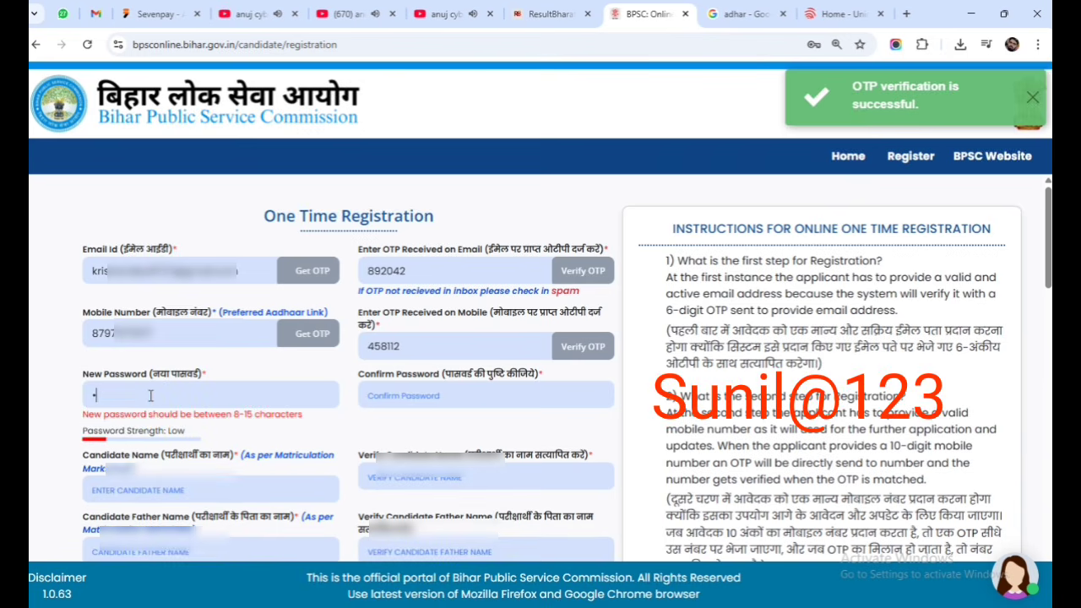
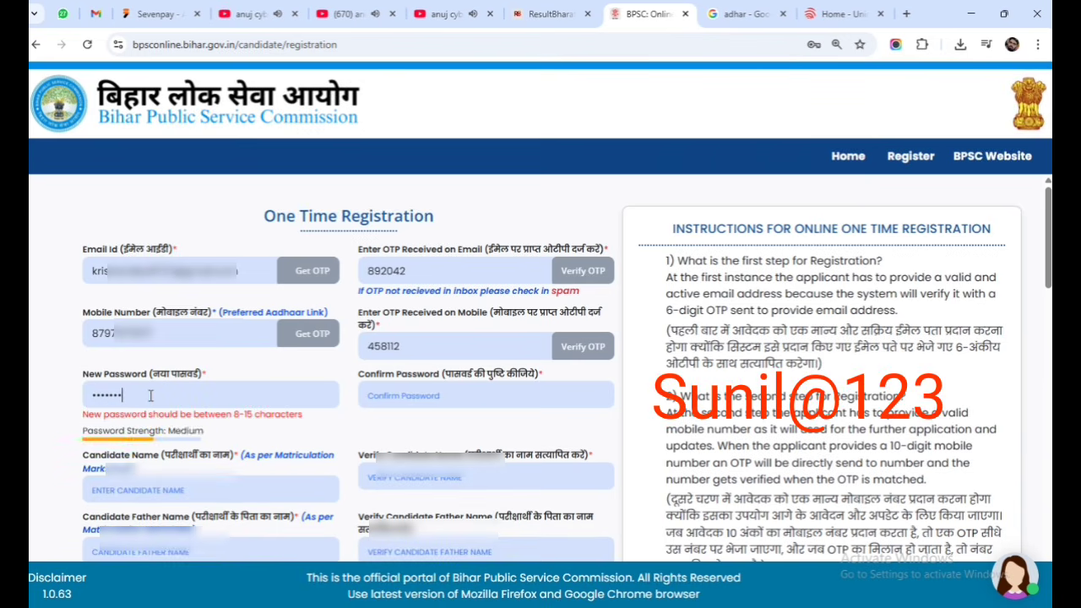
{"action": "left_click", "coordinate": [380, 395]}
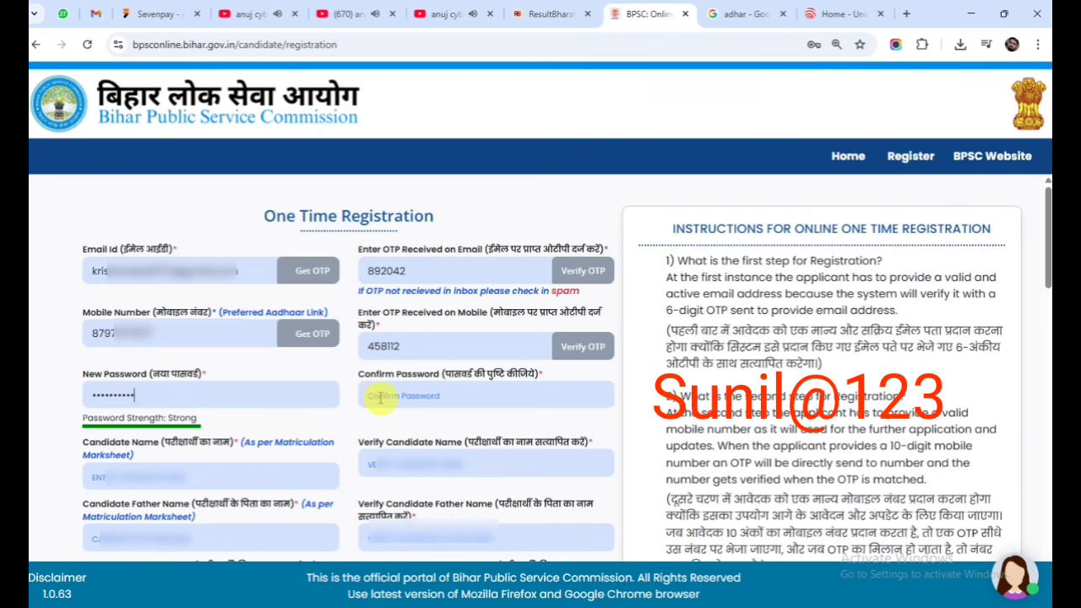
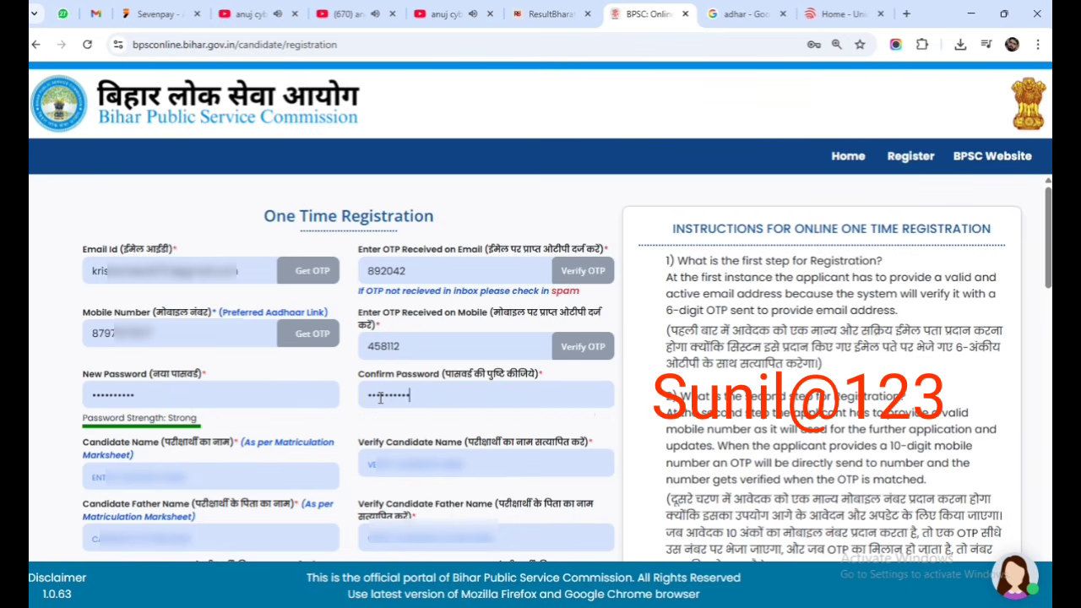
Step: Enter the candidate's full name as per the matriculation marksheet
{"action": "left_click", "coordinate": [186, 475]}
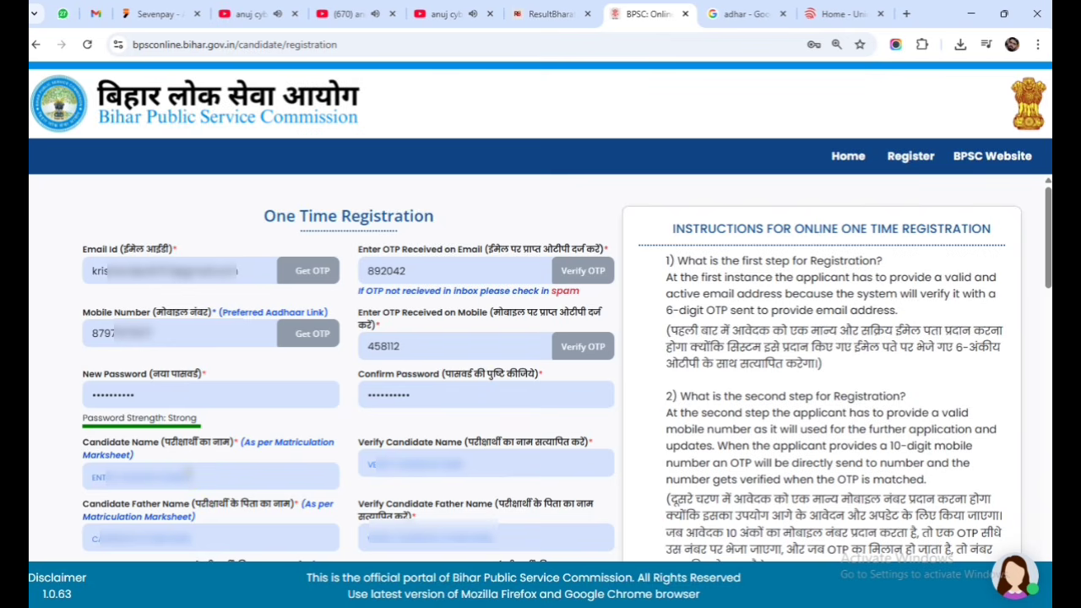
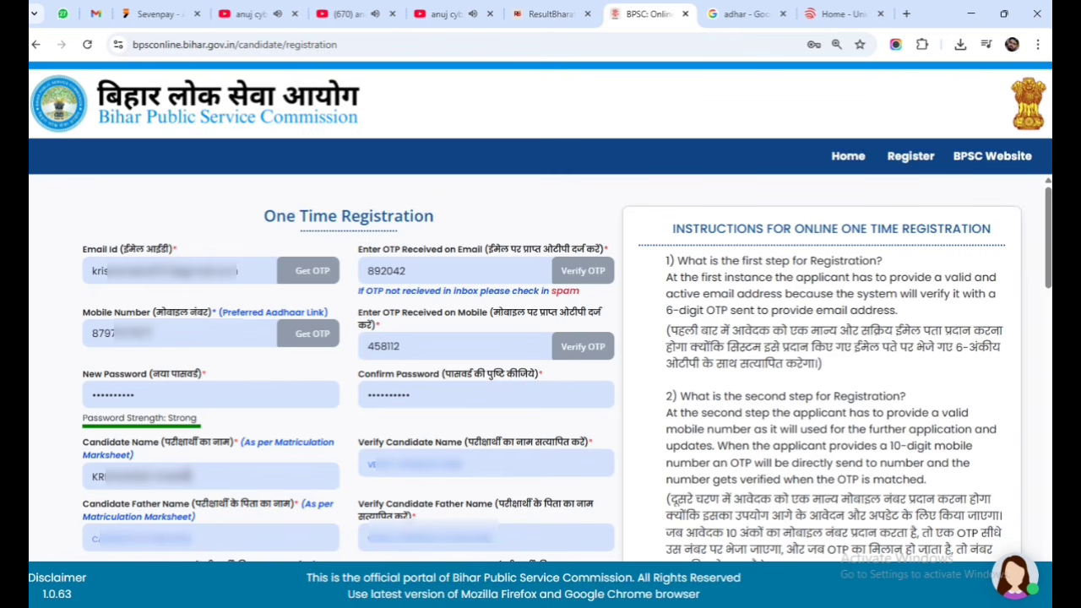
Step: Repeat the candidate's full name in the Verify Candidate Name field
{"action": "left_click", "coordinate": [427, 462]}
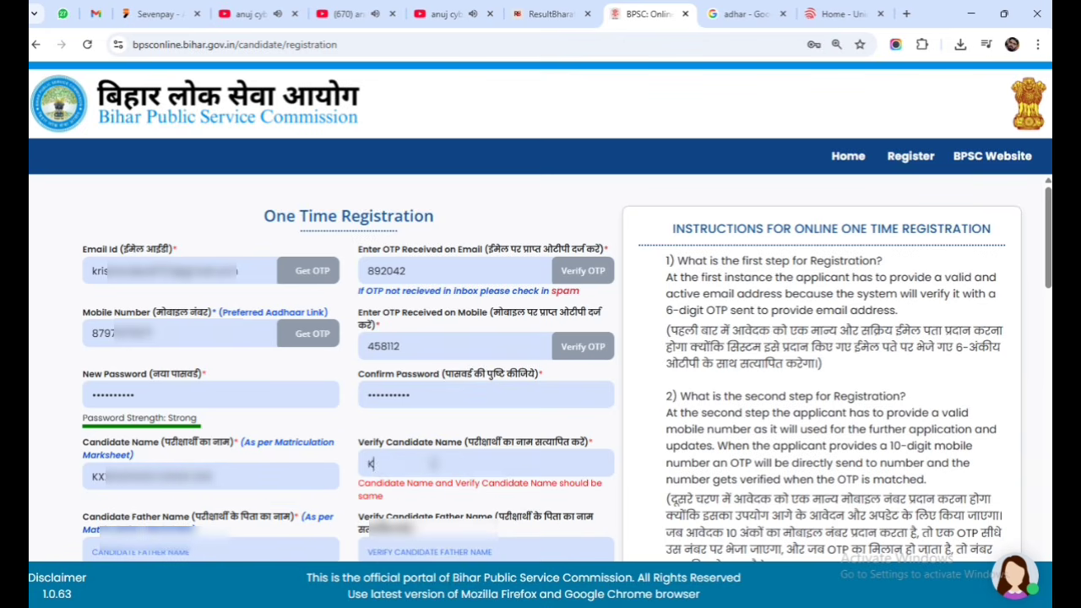
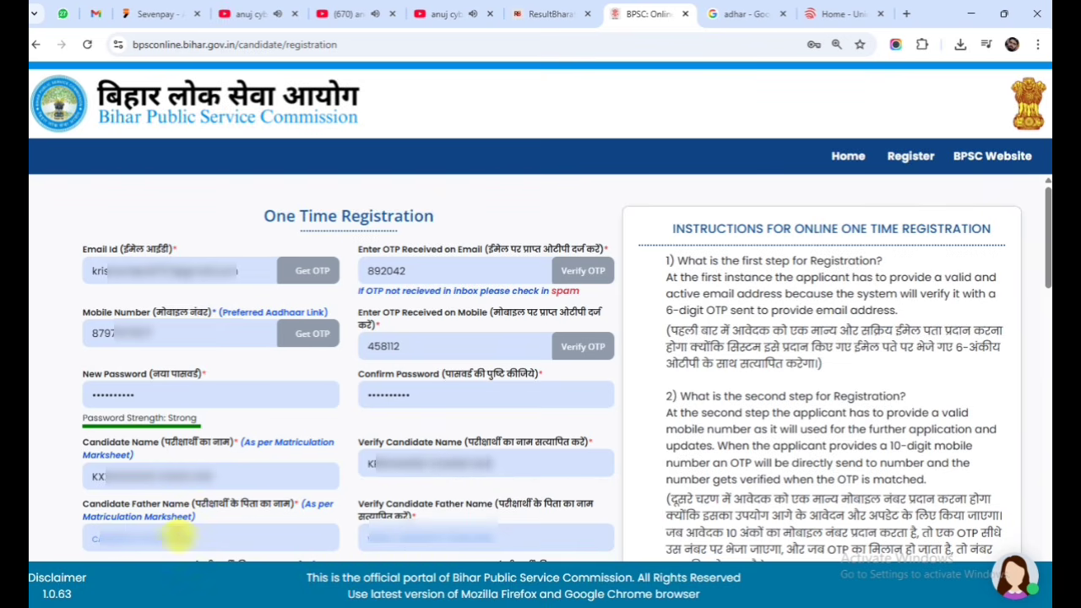
Step: Enter the full name of the candidate's father and repeat it in its verification field
{"action": "left_click", "coordinate": [173, 536]}
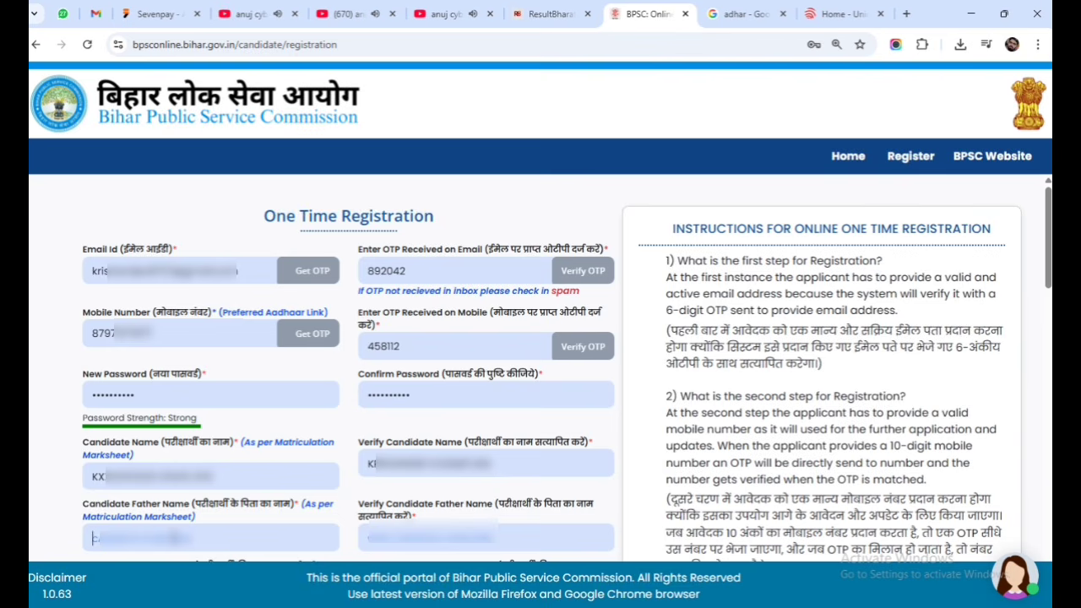
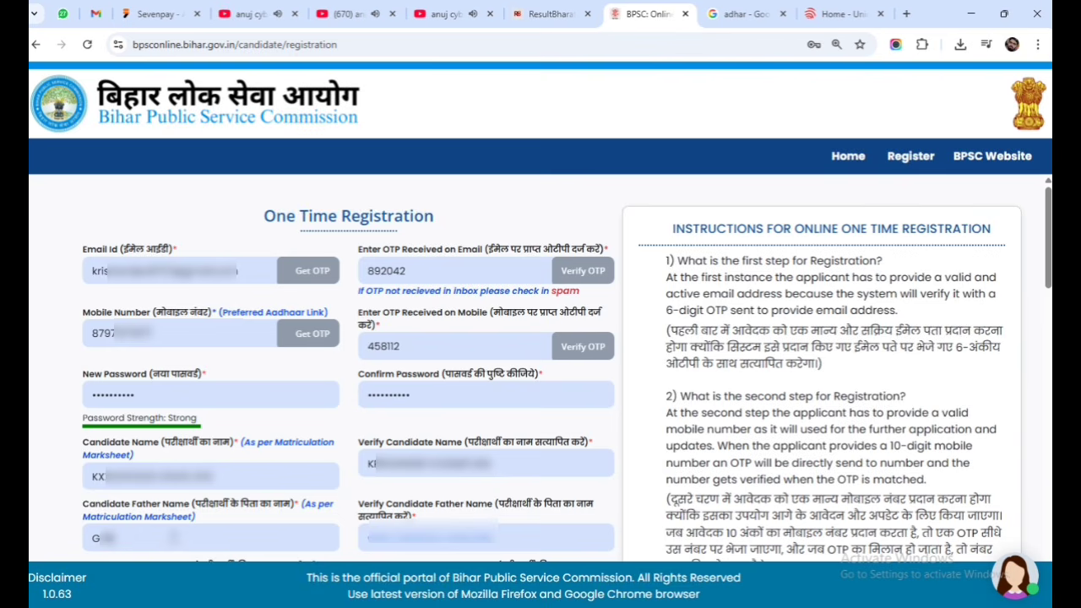
{"action": "left_click", "coordinate": [415, 539]}
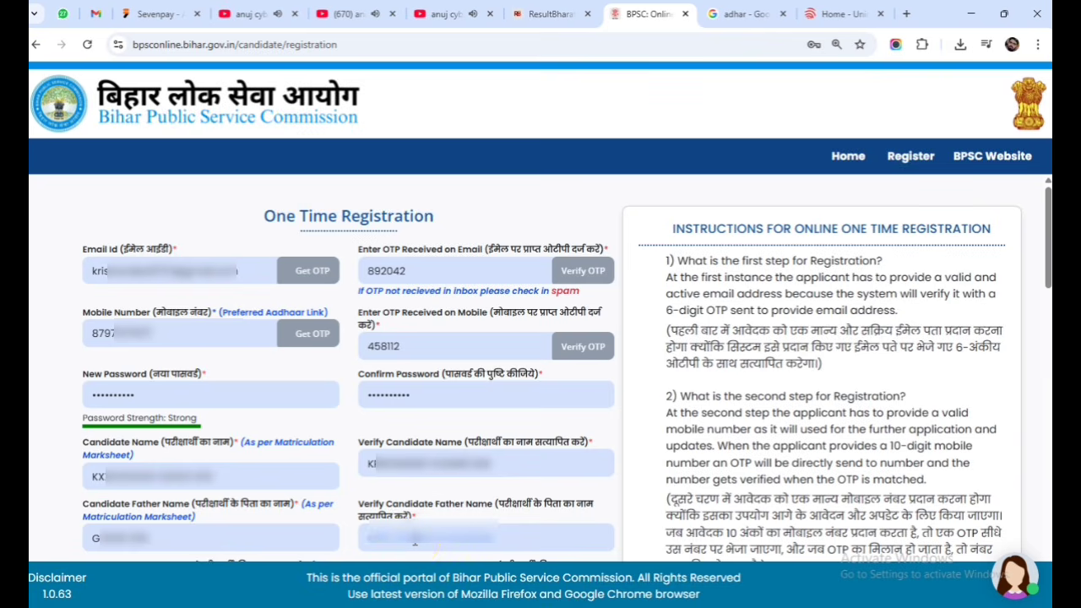
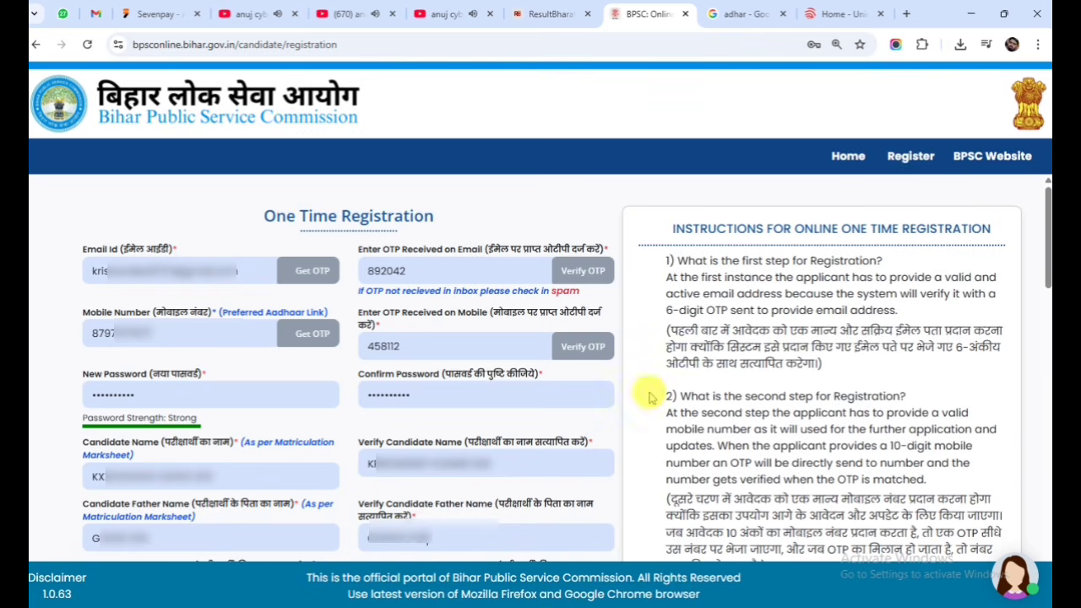
{"action": "left_click_drag", "start_coordinate": [1040, 245], "coordinate": [1042, 338]}
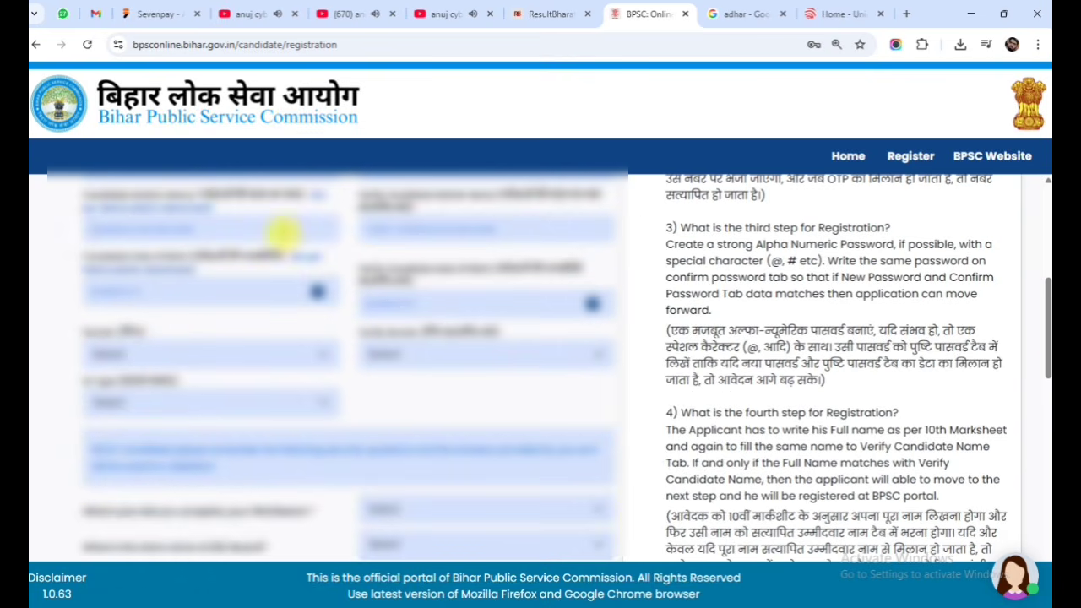
Step: Enter the full name of the candidate's mother and repeat it in the Verify Candidate Mother Name field
{"action": "left_click", "coordinate": [283, 232]}
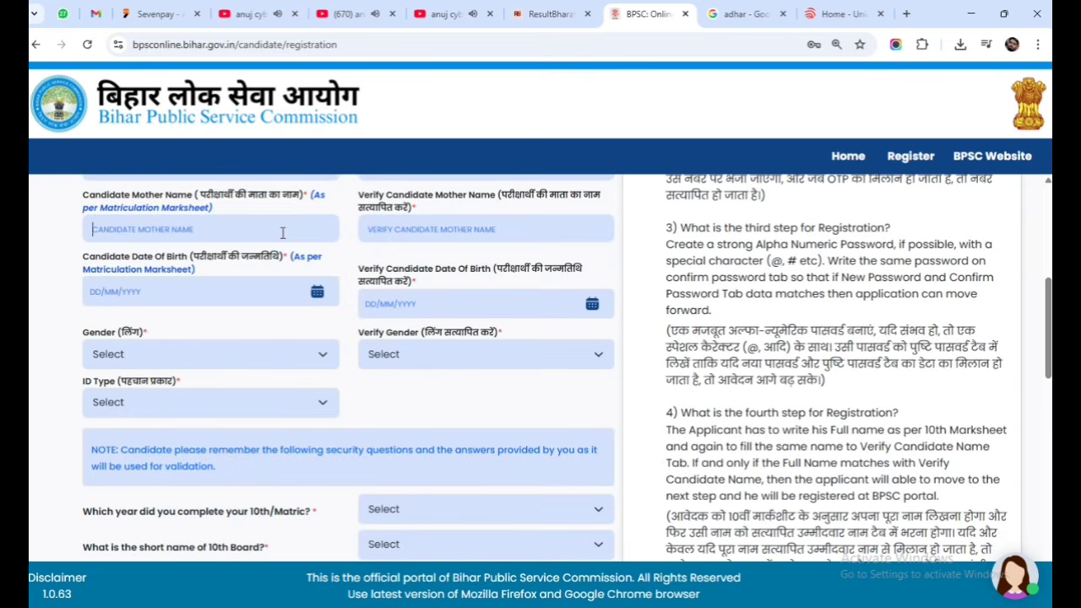
{"action": "type", "text": "SU"}
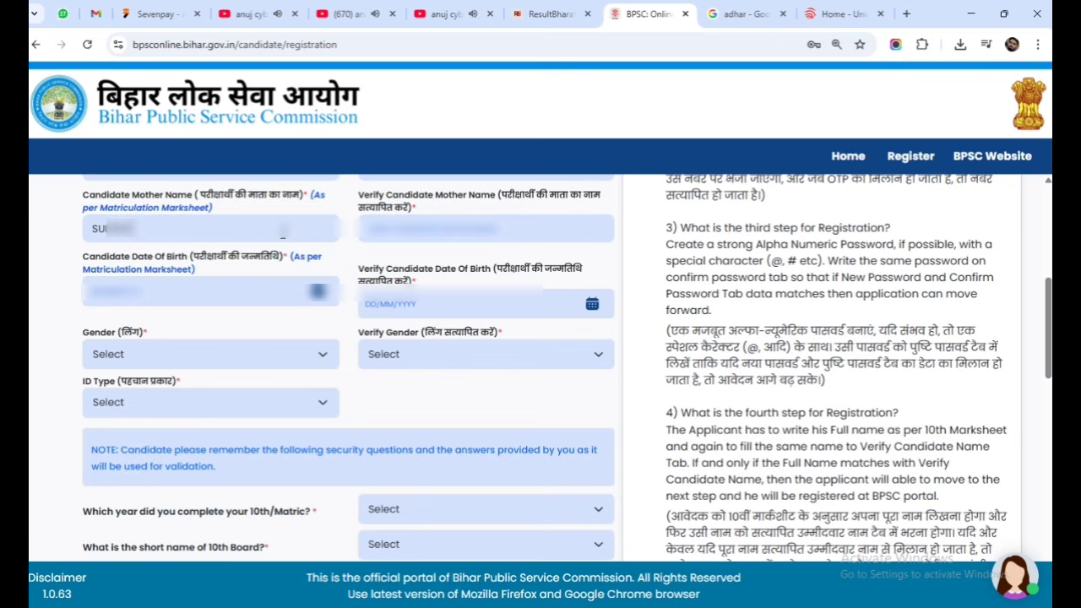
{"action": "type", "text": "VI"}
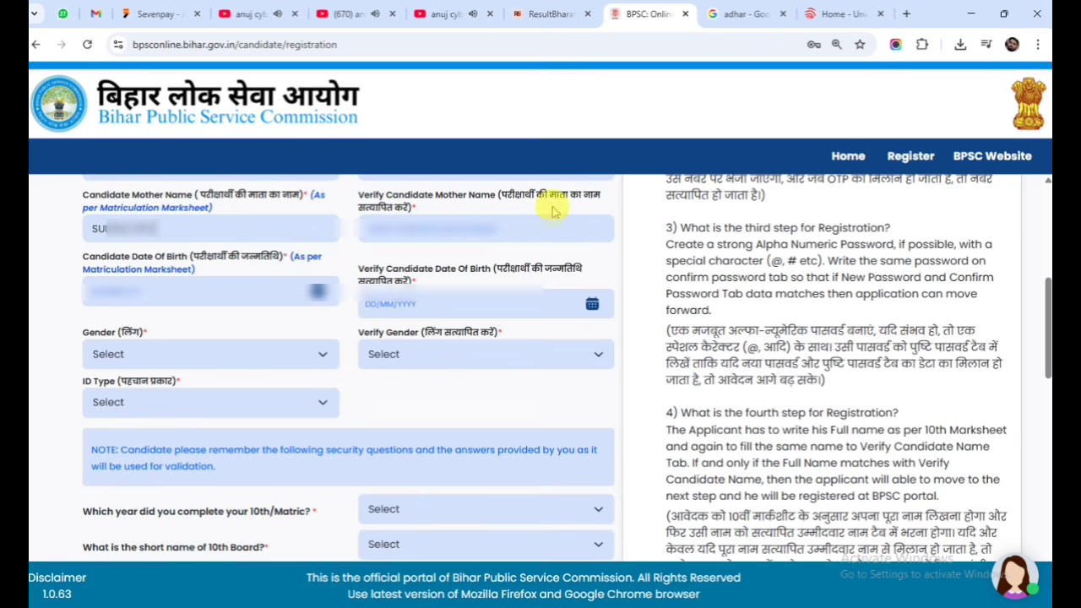
{"action": "left_click", "coordinate": [456, 229]}
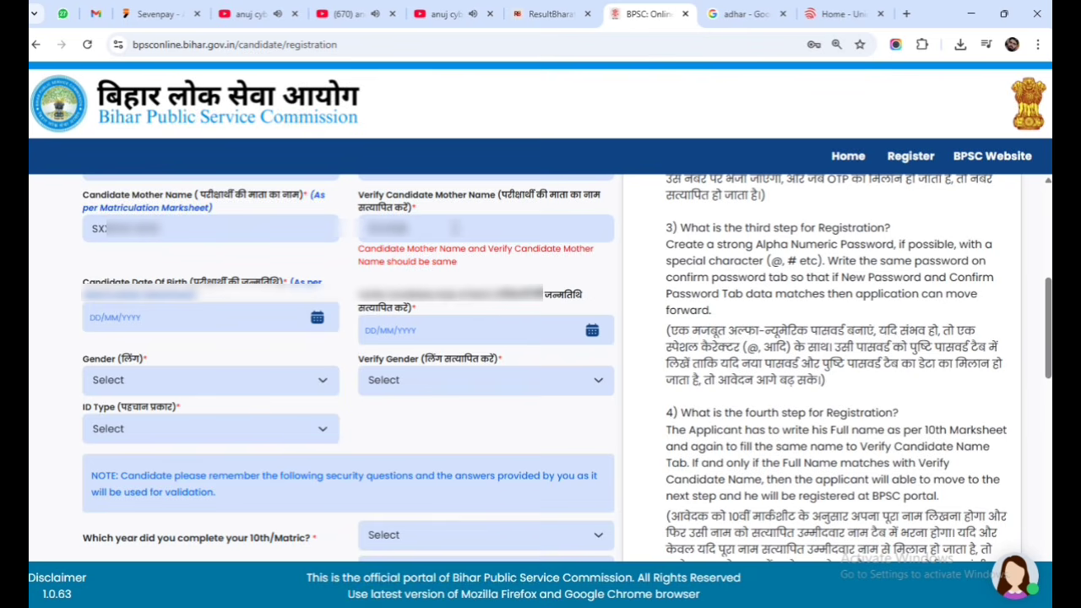
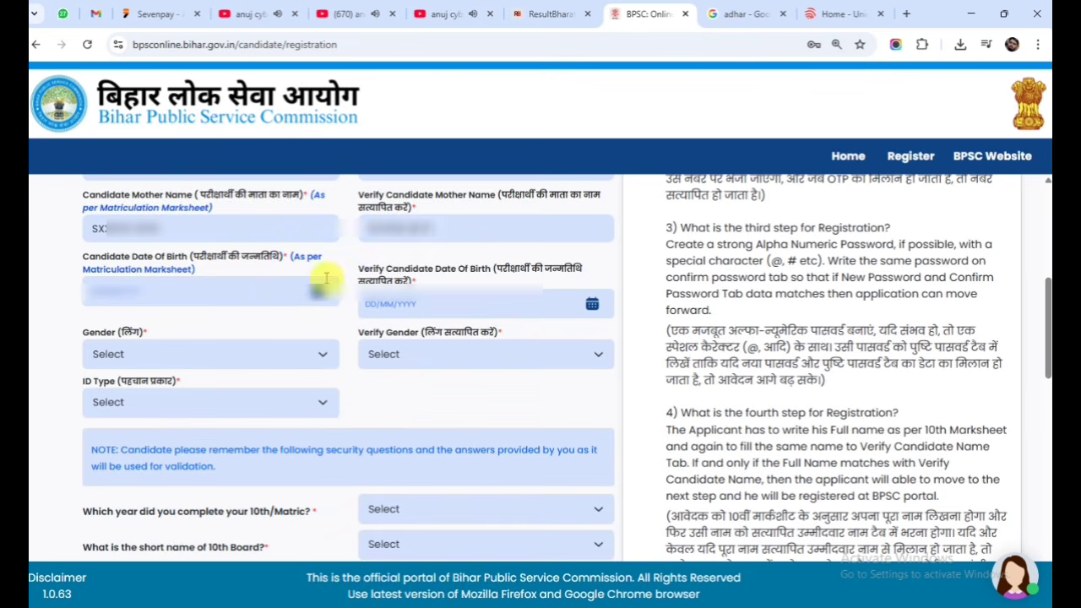
Step: Set the candidate's date of birth as per the matriculation marksheet, choosing the year, month and day in the calendar
{"action": "left_click", "coordinate": [318, 290]}
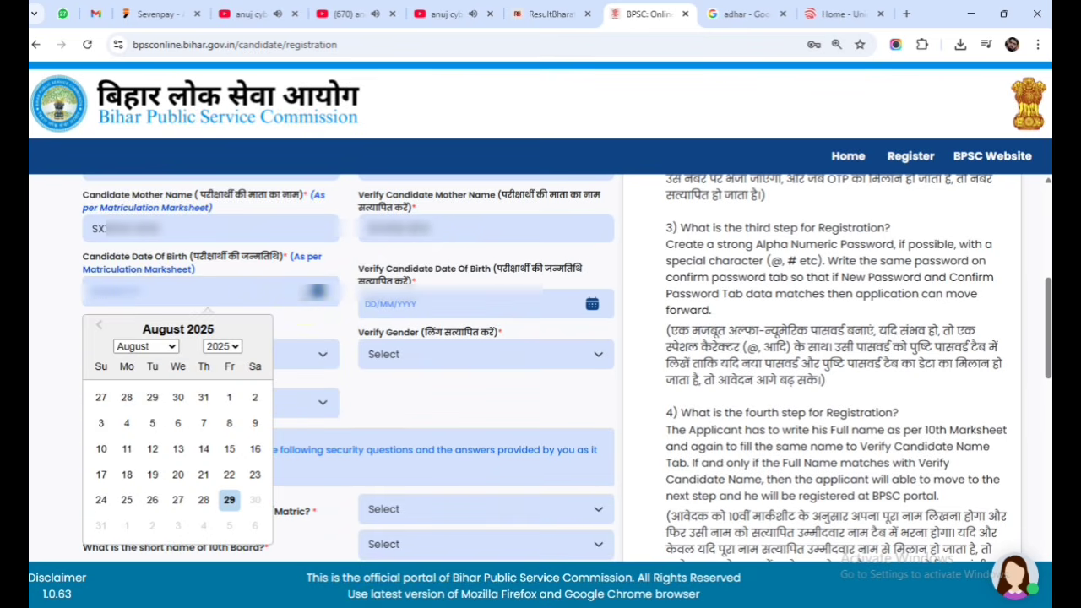
{"action": "left_click", "coordinate": [222, 346]}
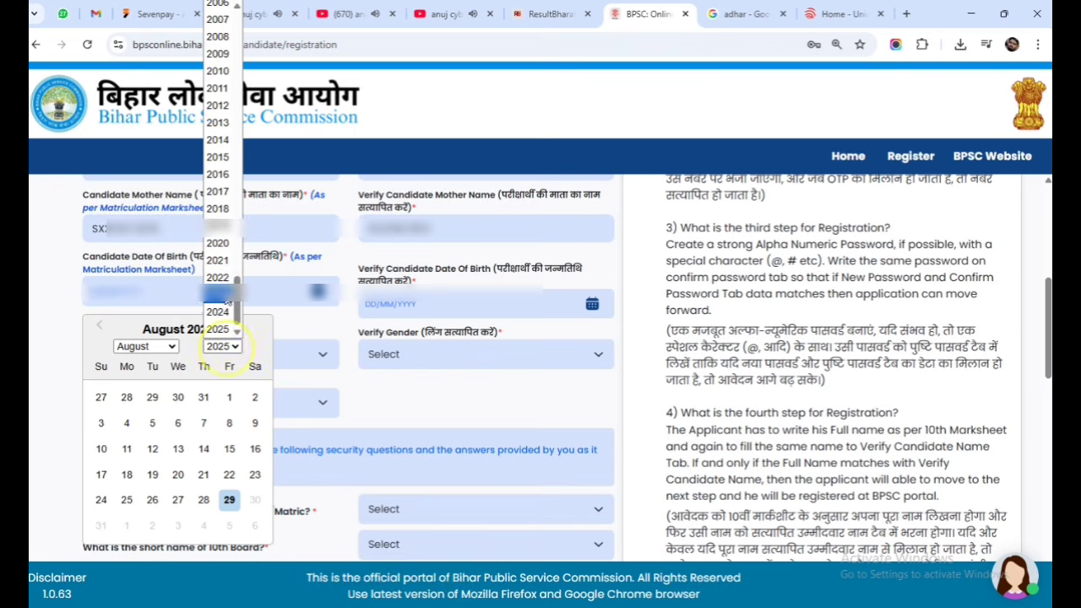
{"action": "scroll", "coordinate": [226, 300], "scroll_direction": "up", "scroll_amount": 20}
{"action": "scroll", "coordinate": [227, 287], "scroll_direction": "down", "scroll_amount": 14}
{"action": "left_click", "coordinate": [226, 274]}
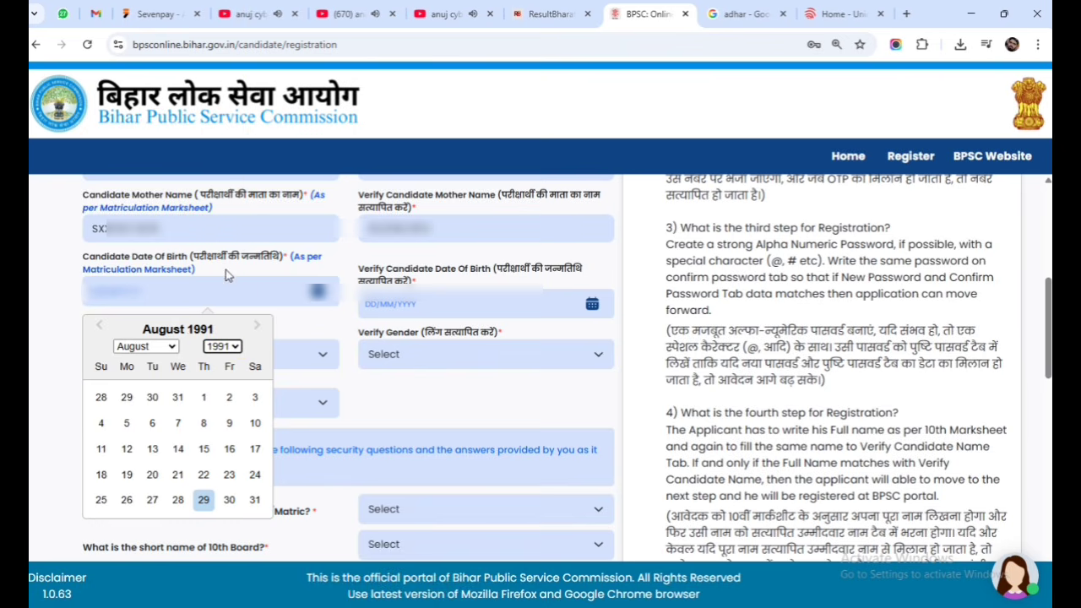
{"action": "left_click", "coordinate": [145, 346]}
{"action": "left_click", "coordinate": [140, 495]}
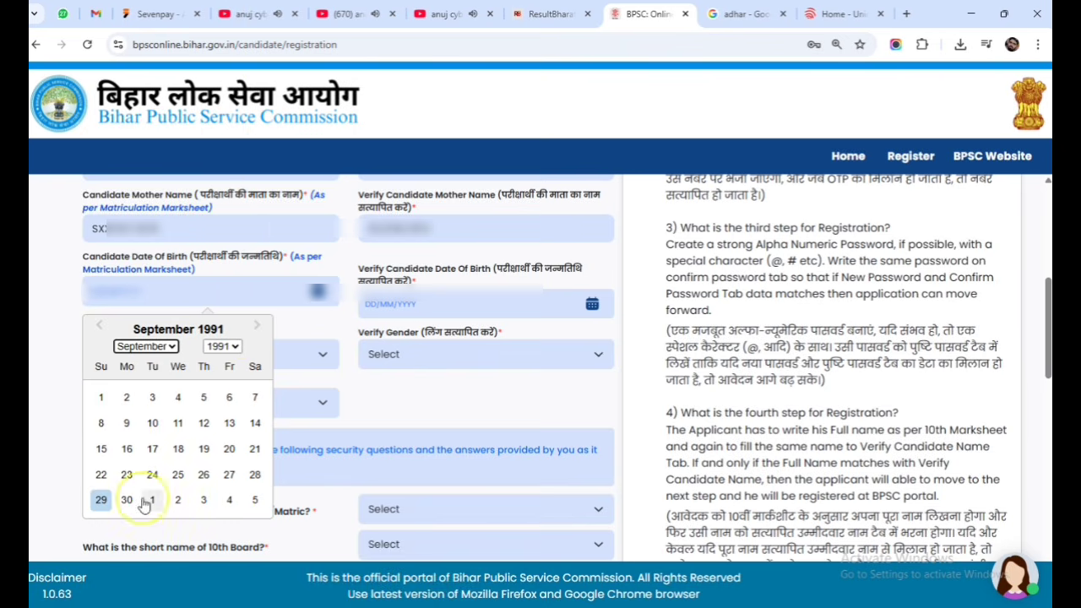
{"action": "left_click", "coordinate": [152, 463]}
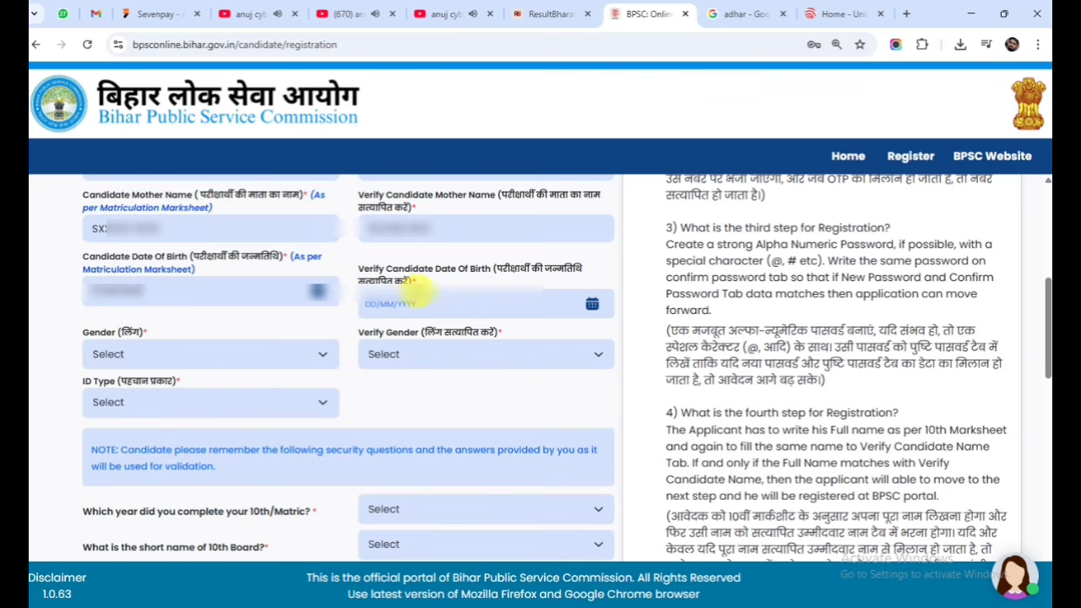
Step: Repeat the candidate's date of birth in the Verify Candidate Date Of Birth field
{"action": "left_click", "coordinate": [537, 312]}
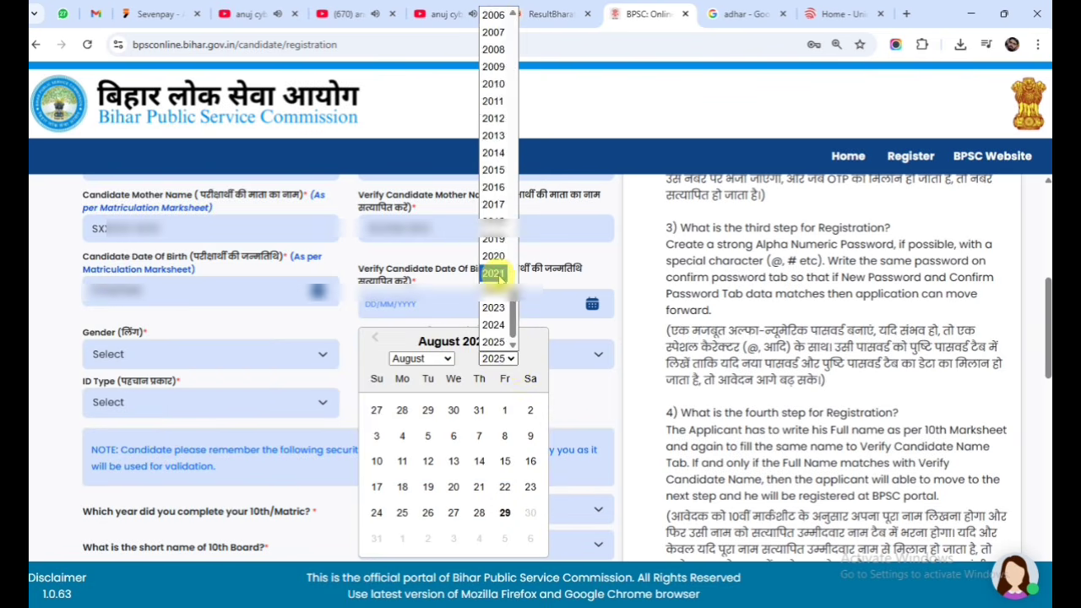
{"action": "type", "text": "1991"}
{"action": "key", "text": "Return"}
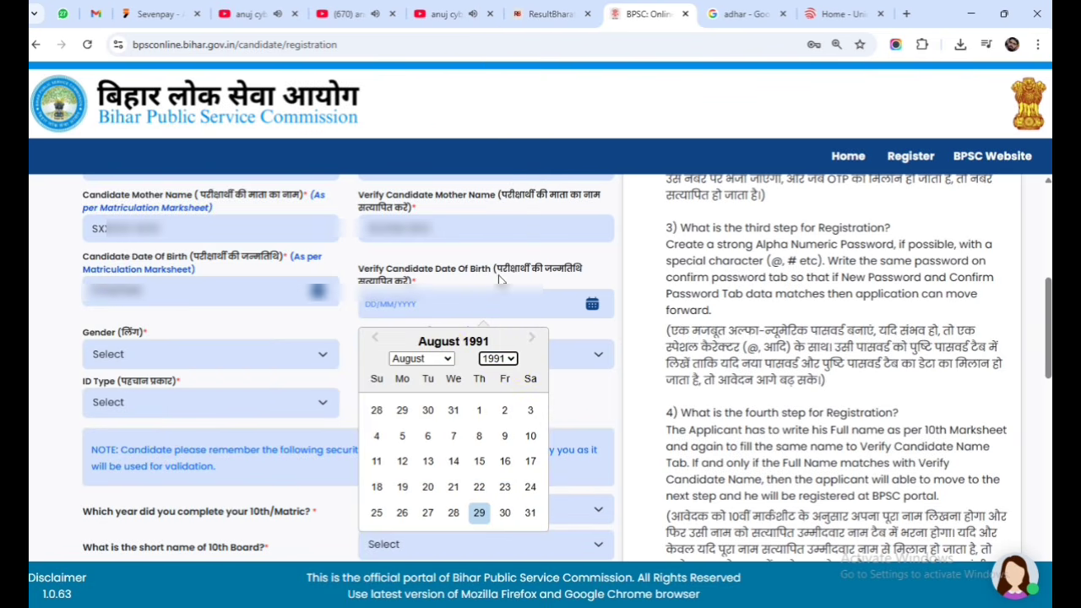
{"action": "left_click", "coordinate": [432, 360]}
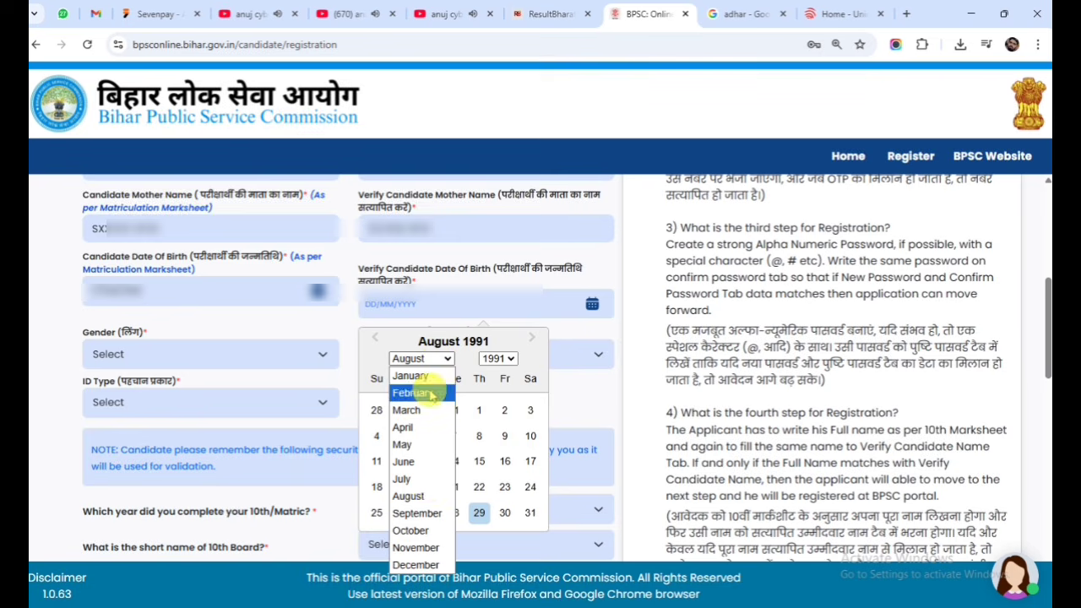
{"action": "left_click", "coordinate": [414, 512]}
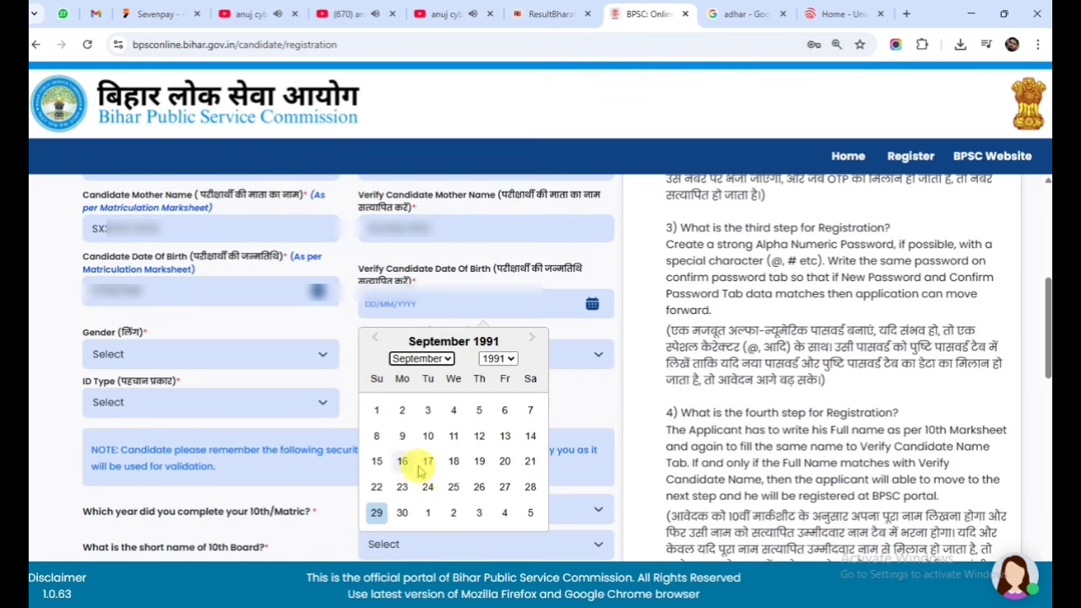
{"action": "left_click", "coordinate": [426, 464]}
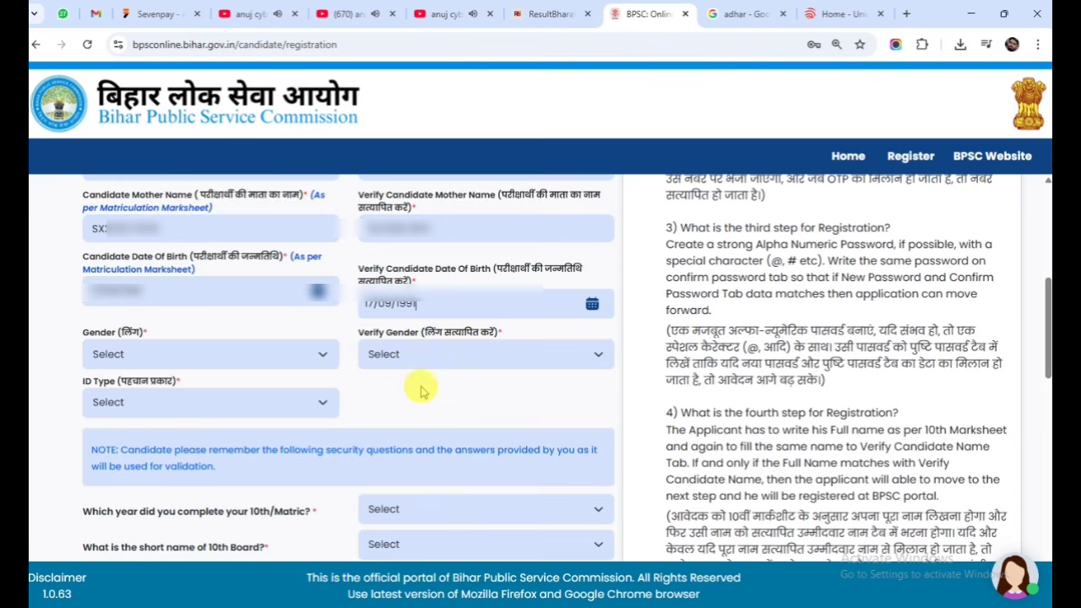
Step: Set both Gender and Verify Gender to Male
{"action": "left_click", "coordinate": [192, 357]}
{"action": "left_click", "coordinate": [159, 399]}
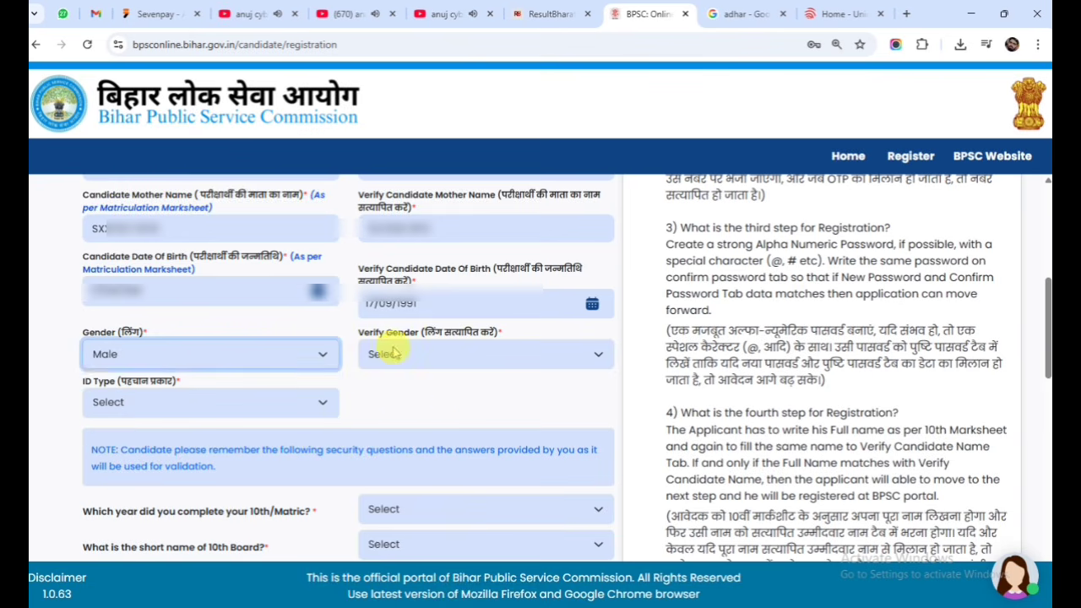
{"action": "left_click", "coordinate": [393, 354]}
{"action": "left_click", "coordinate": [397, 403]}
Step: Choose Aadhaar Card as the ID type and enter the candidate's Aadhaar number
{"action": "left_click", "coordinate": [234, 403]}
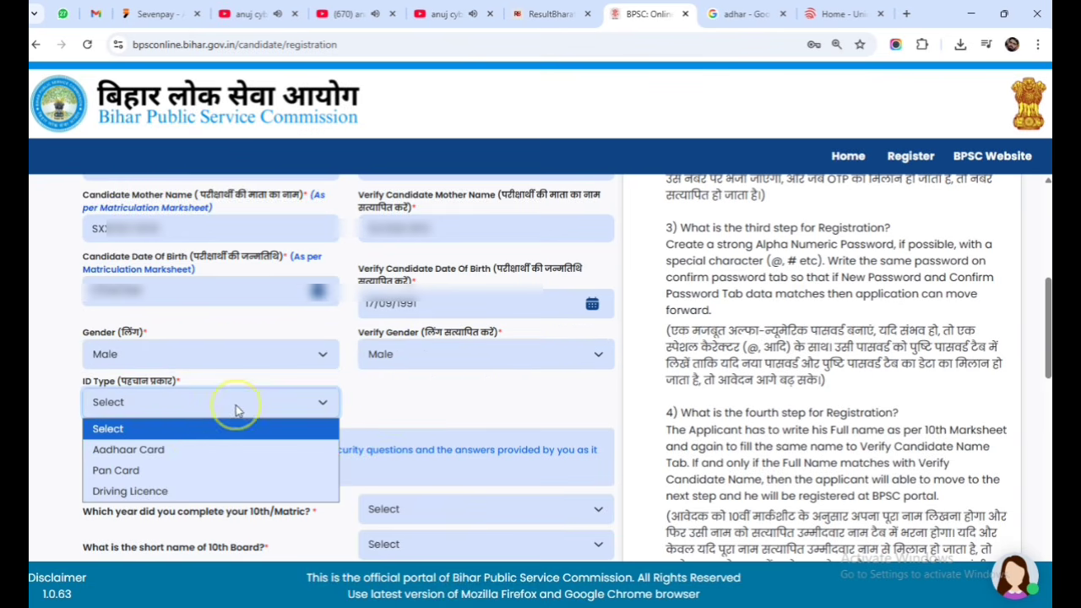
{"action": "left_click", "coordinate": [186, 441]}
{"action": "left_click", "coordinate": [157, 448]}
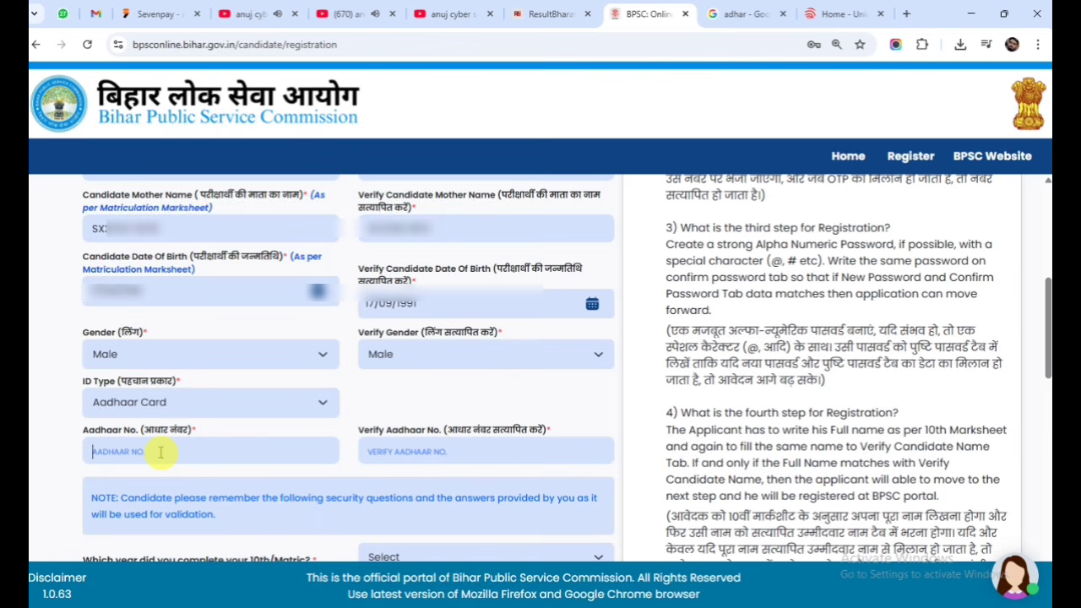
{"action": "type", "text": "?????"}
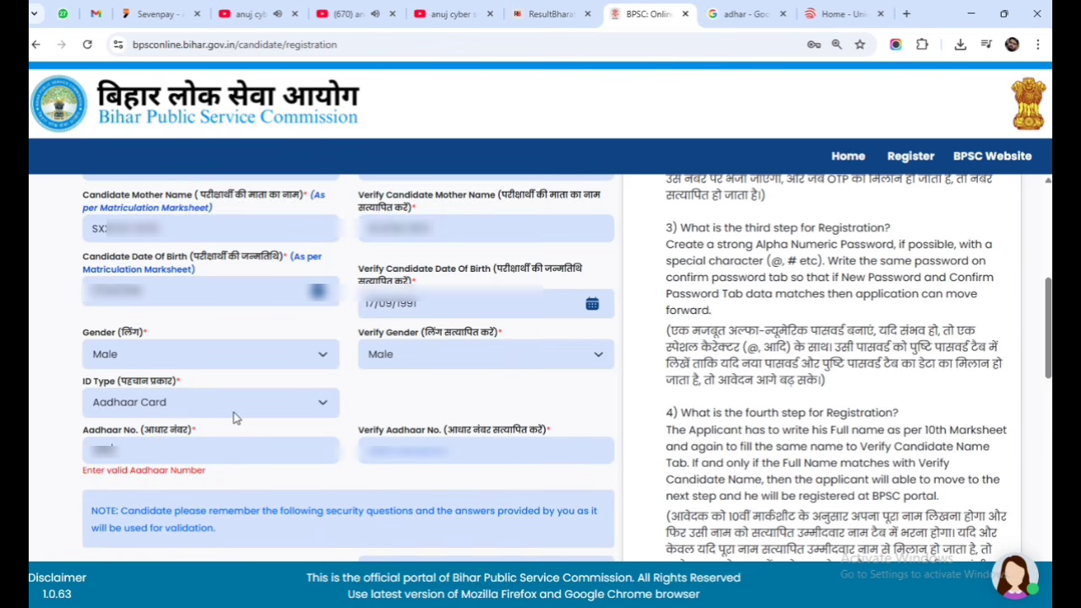
{"action": "type", "text": "???????"}
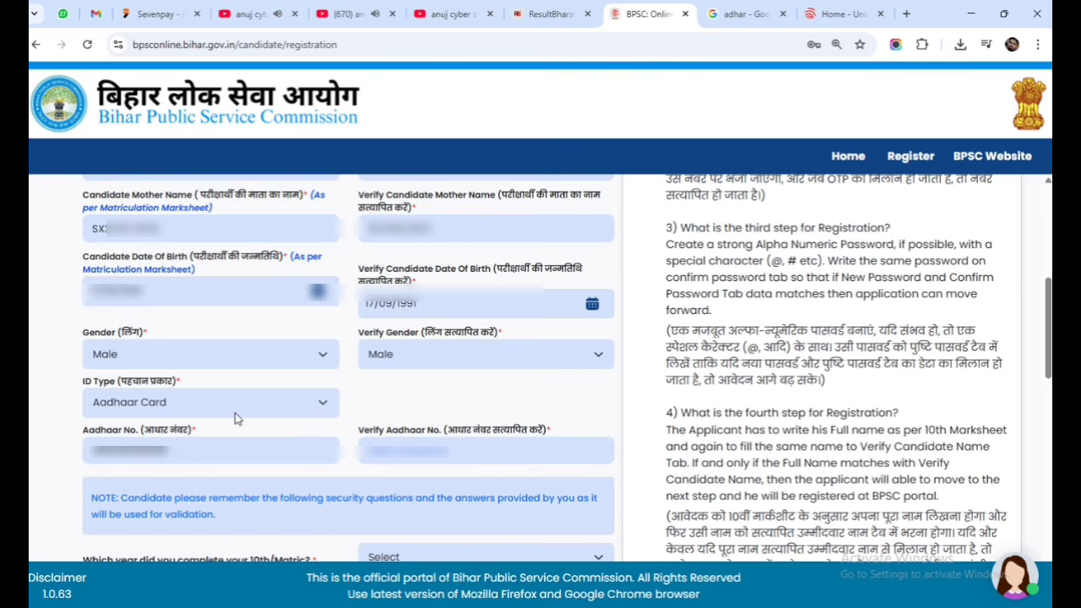
Step: Repeat the candidate's Aadhaar number in the Verify Aadhaar No. field
{"action": "left_click", "coordinate": [410, 452]}
{"action": "type", "text": "?"}
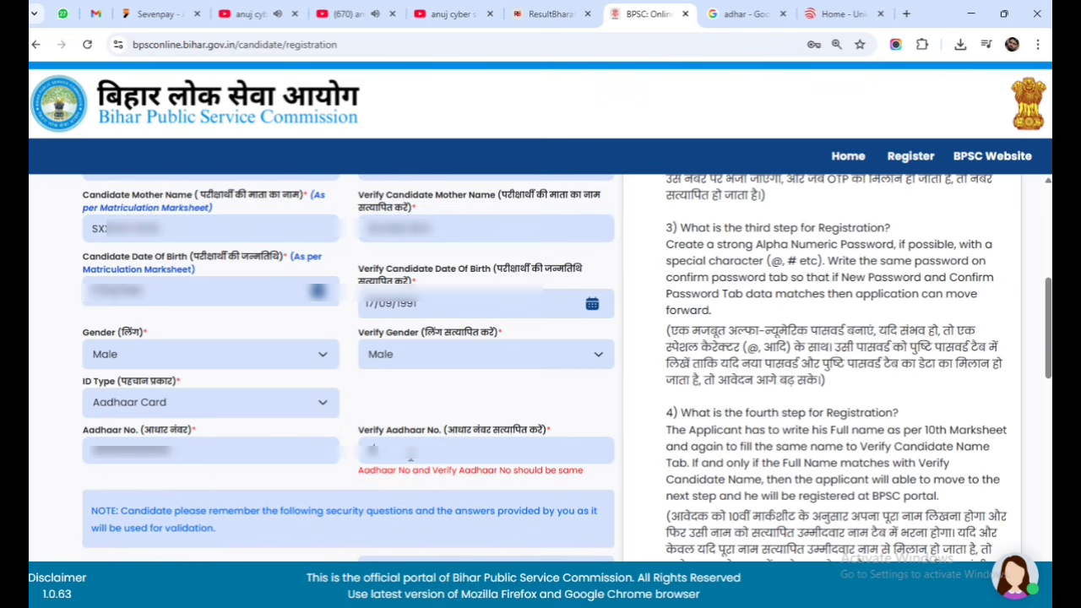
{"action": "type", "text": "???????????"}
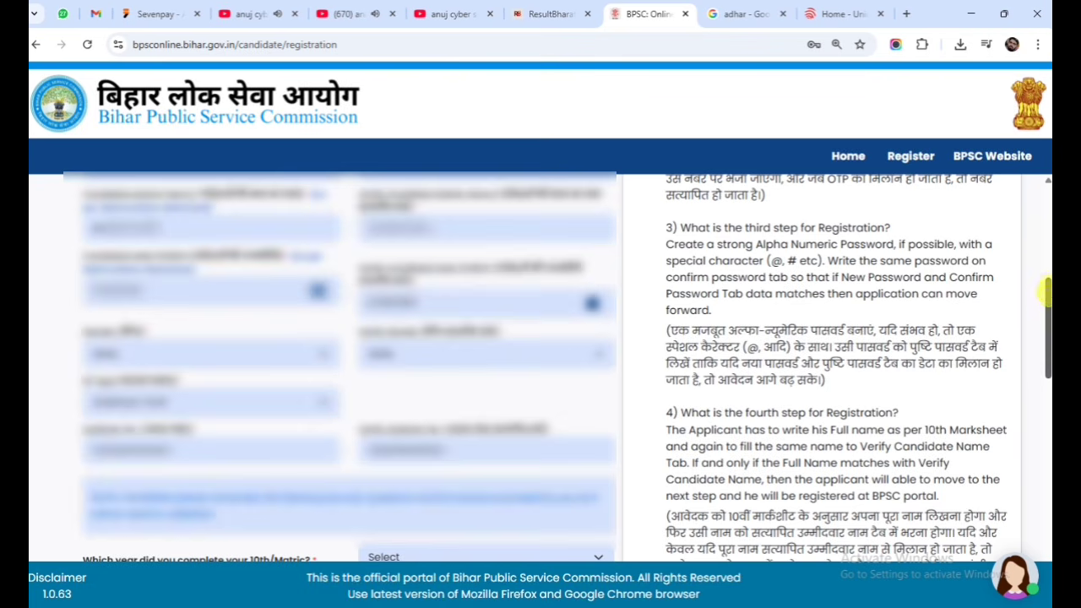
{"action": "left_click_drag", "start_coordinate": [1047, 298], "coordinate": [1045, 381]}
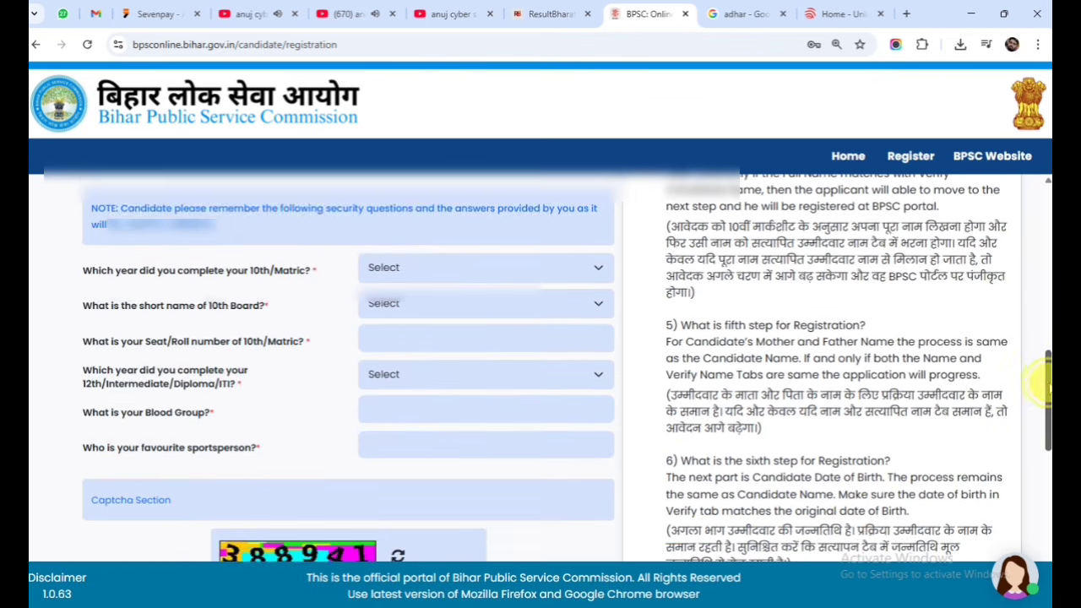
{"action": "left_click", "coordinate": [422, 268]}
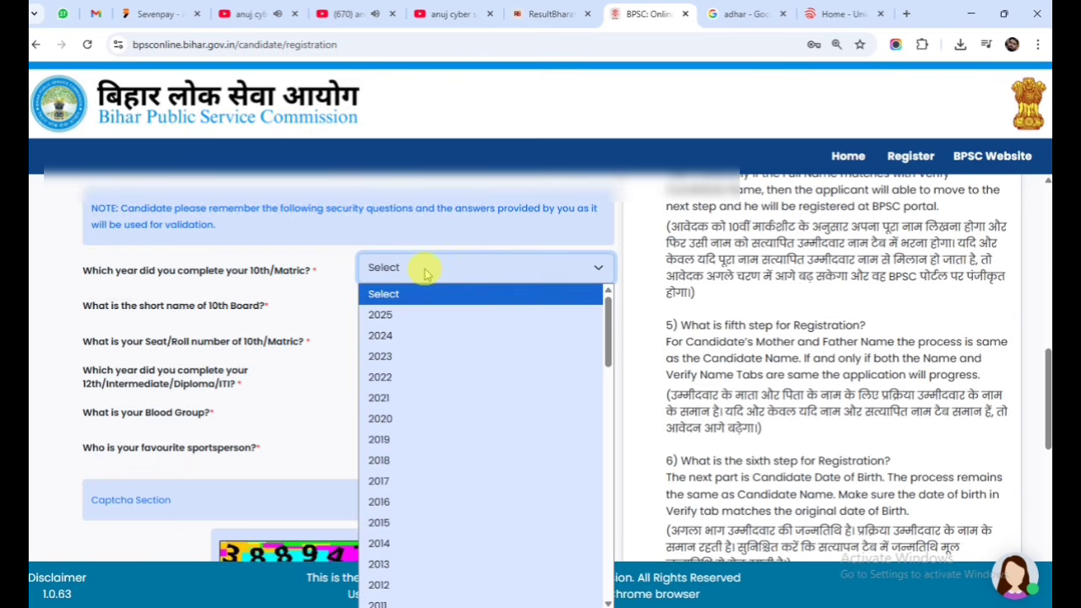
{"action": "scroll", "coordinate": [414, 396], "scroll_direction": "down", "scroll_amount": 4}
{"action": "left_click", "coordinate": [390, 403]}
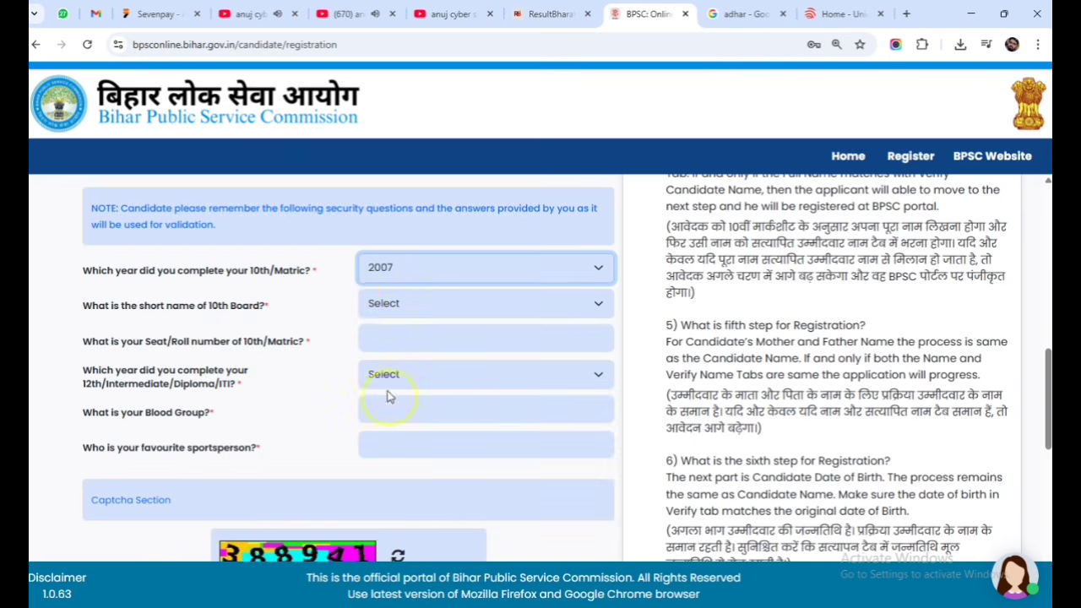
{"action": "left_click", "coordinate": [372, 309]}
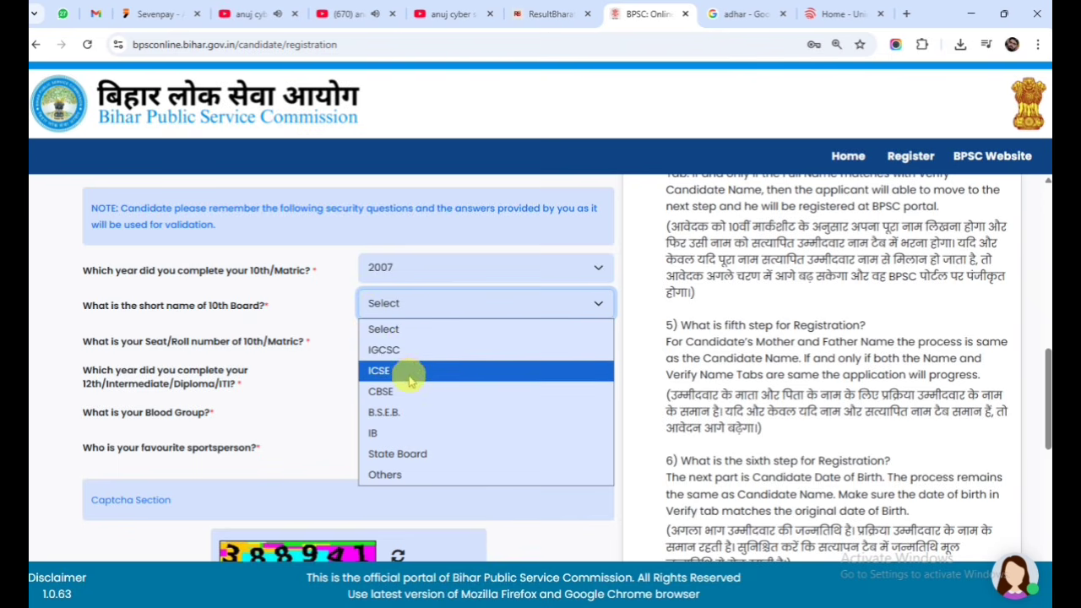
{"action": "left_click", "coordinate": [397, 454]}
Step: Enter the 10th/Matric roll number and set the 12th/Intermediate/Diploma/ITI completion year to 2009
{"action": "left_click", "coordinate": [392, 340]}
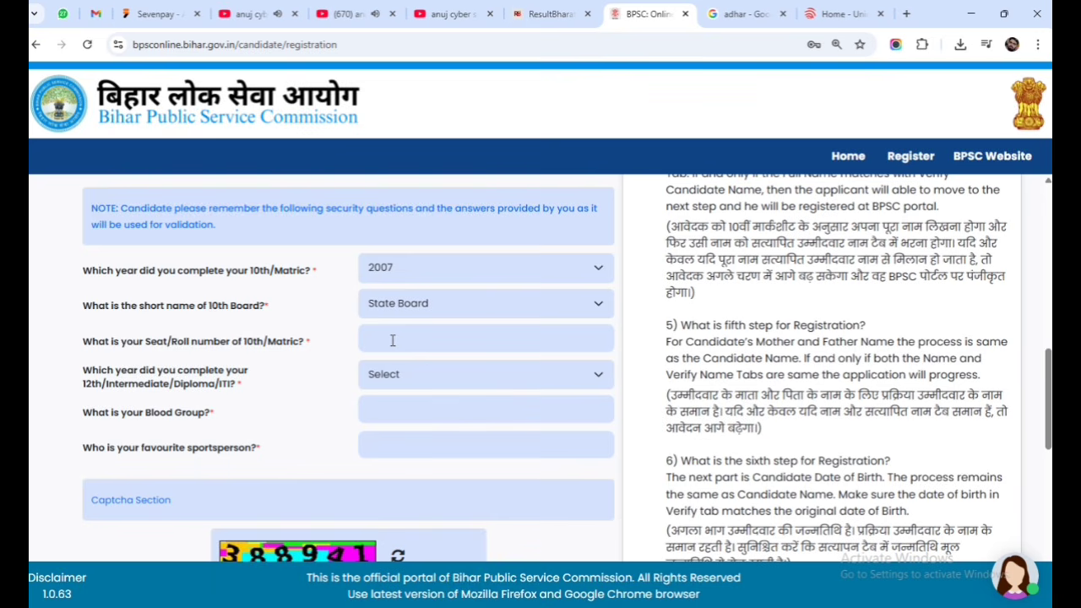
{"action": "type", "text": "****"}
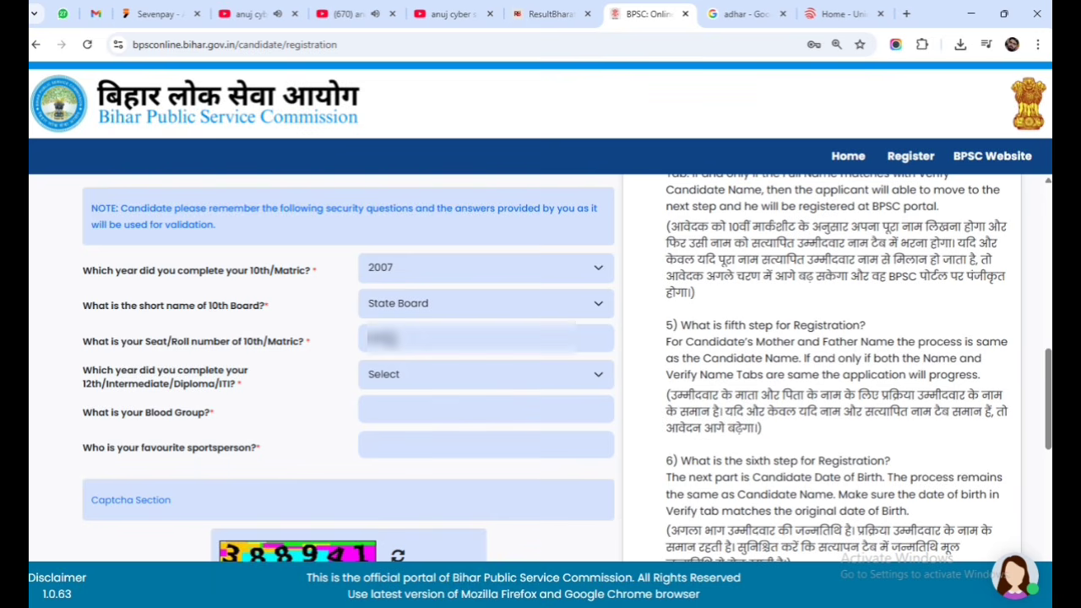
{"action": "left_click", "coordinate": [381, 374]}
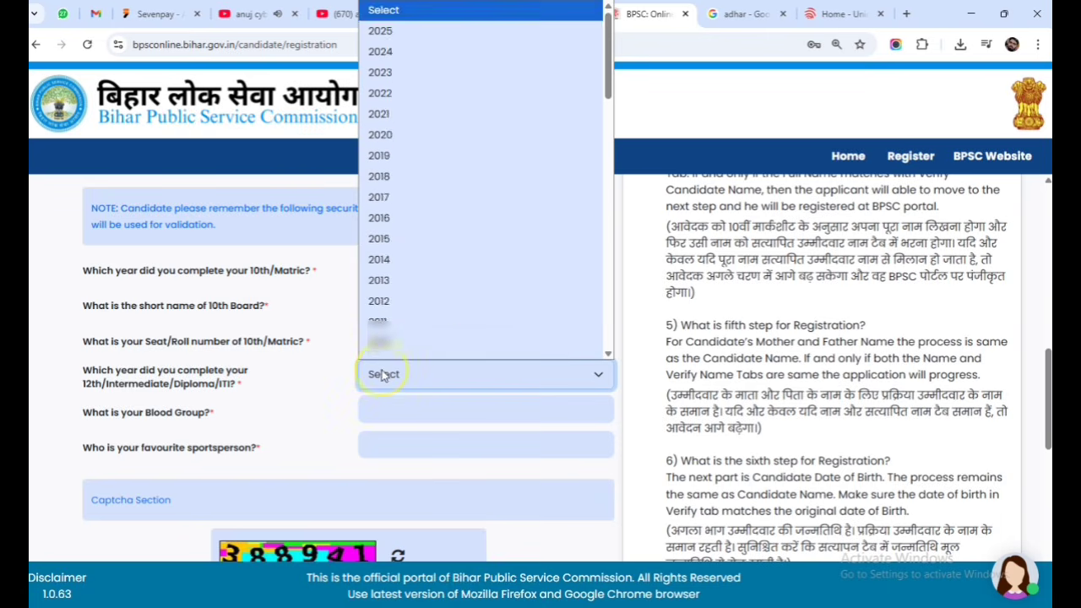
{"action": "scroll", "coordinate": [434, 304], "scroll_direction": "down", "scroll_amount": 1}
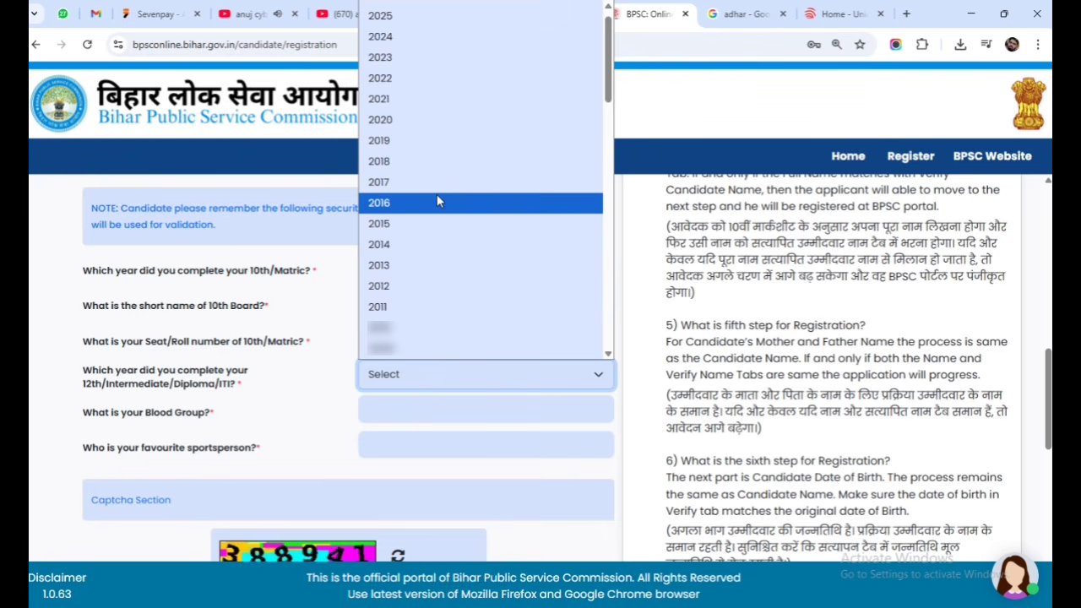
{"action": "left_click", "coordinate": [393, 349]}
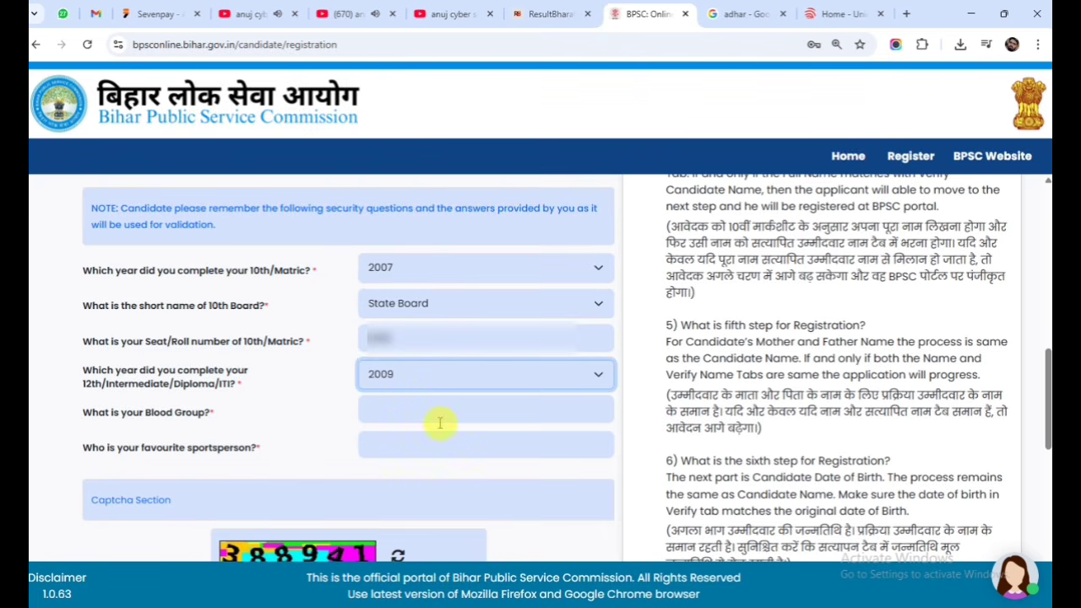
{"action": "left_click", "coordinate": [397, 411]}
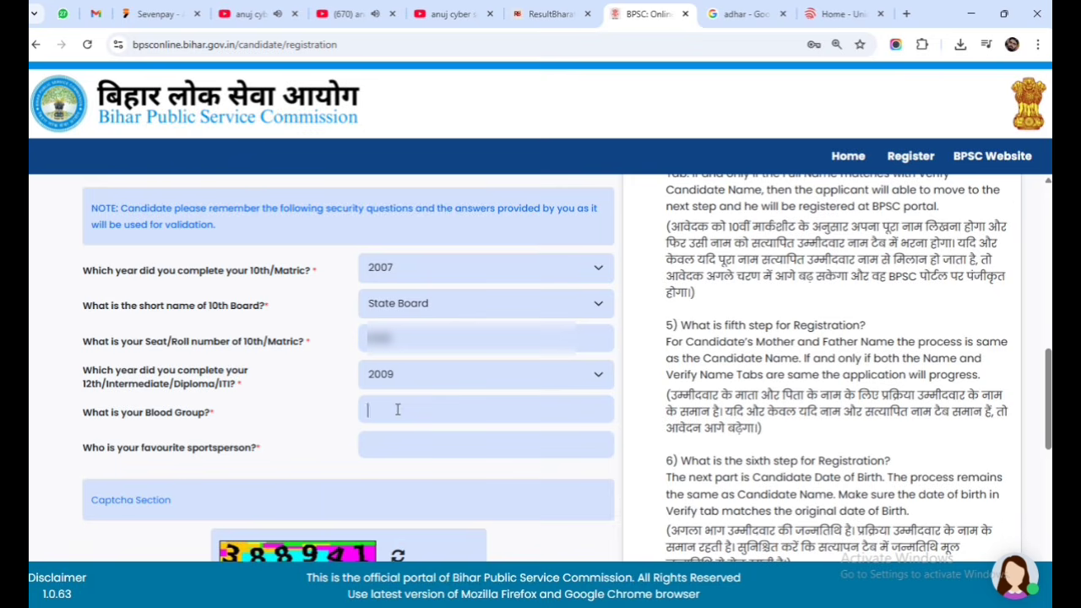
{"action": "left_click", "coordinate": [397, 409]}
{"action": "type", "text": "A"}
{"action": "type", "text": "="}
{"action": "type", "text": "+"}
{"action": "left_click", "coordinate": [406, 450]}
Step: Fill in the captcha field with the characters displayed in the captcha image
{"action": "scroll", "coordinate": [566, 460], "scroll_direction": "down", "scroll_amount": 4}
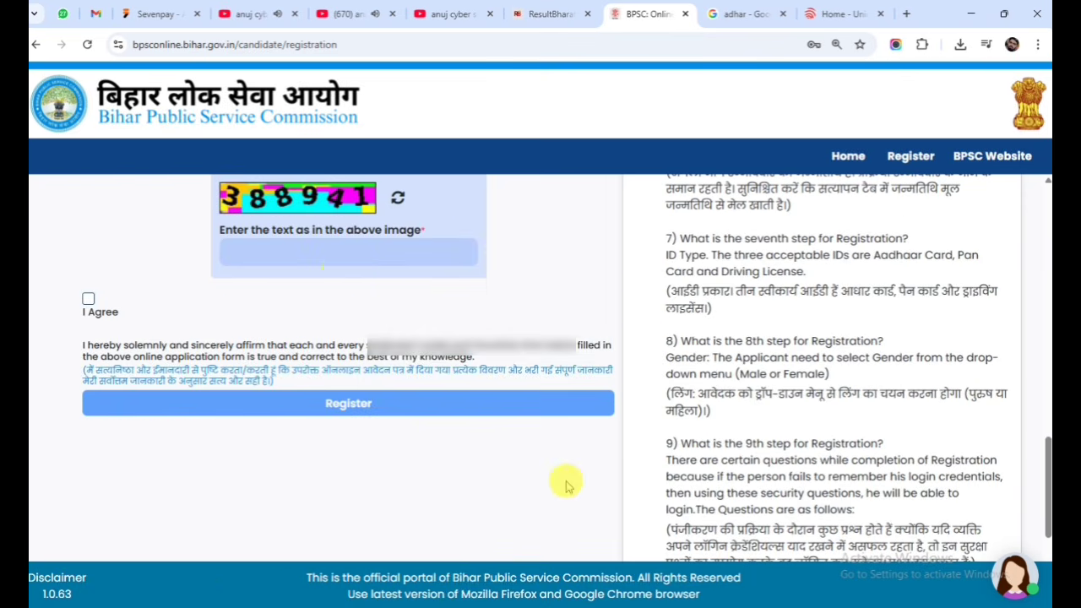
{"action": "left_click", "coordinate": [329, 262]}
{"action": "type", "text": "3"}
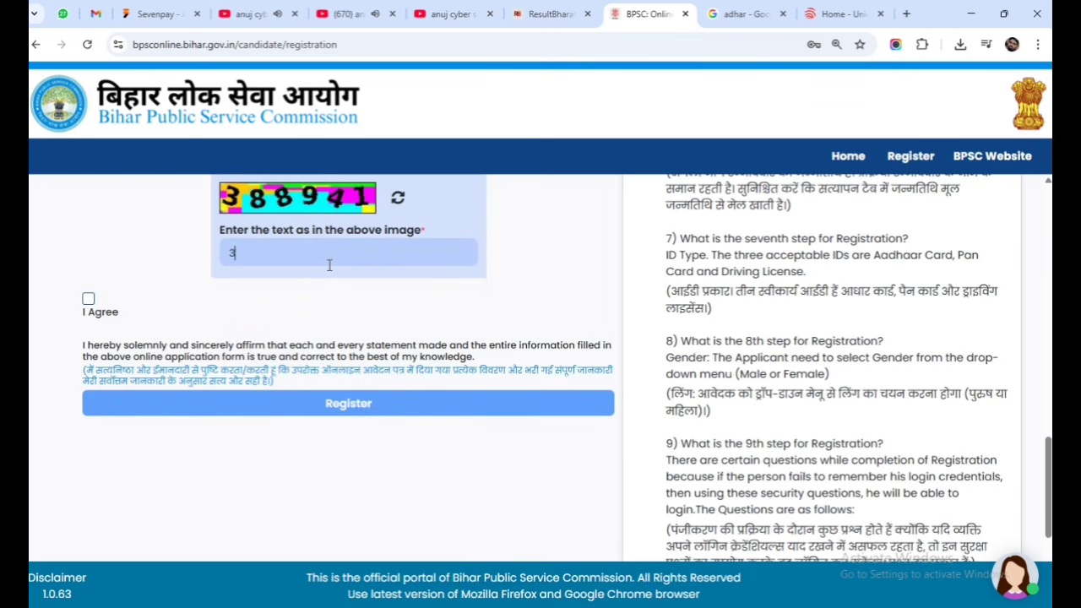
{"action": "type", "text": "88941"}
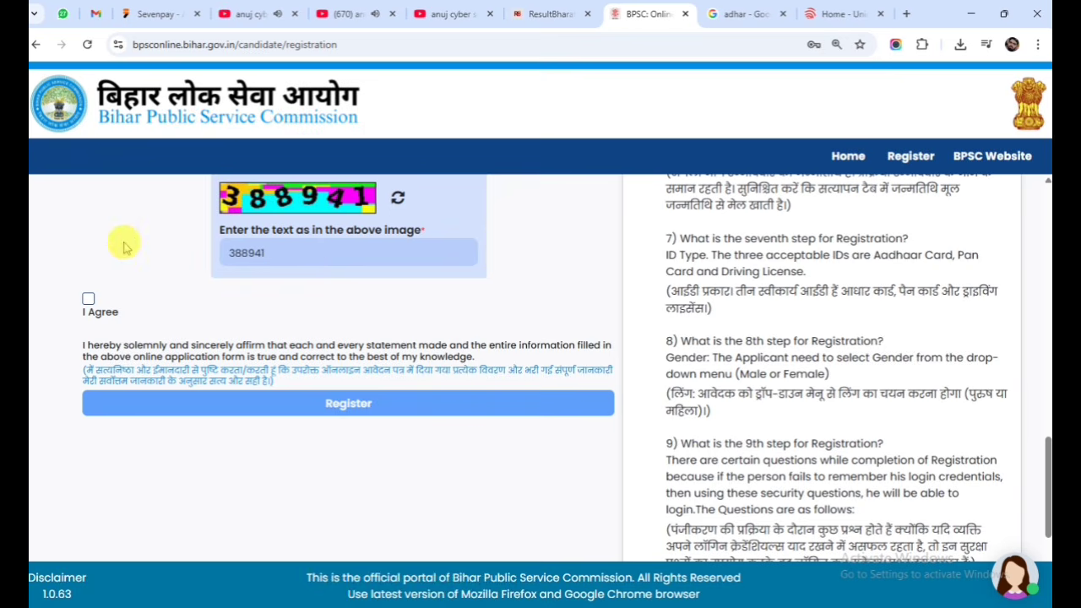
Step: Agree to the declaration that the information is true and submit the registration form
{"action": "left_click", "coordinate": [88, 298]}
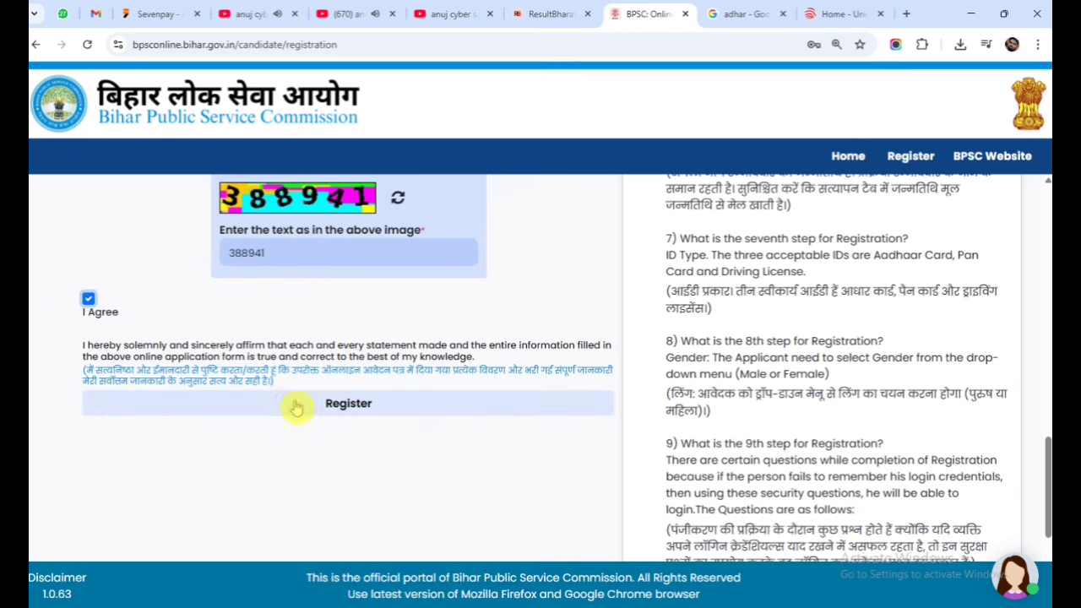
{"action": "left_click", "coordinate": [361, 403]}
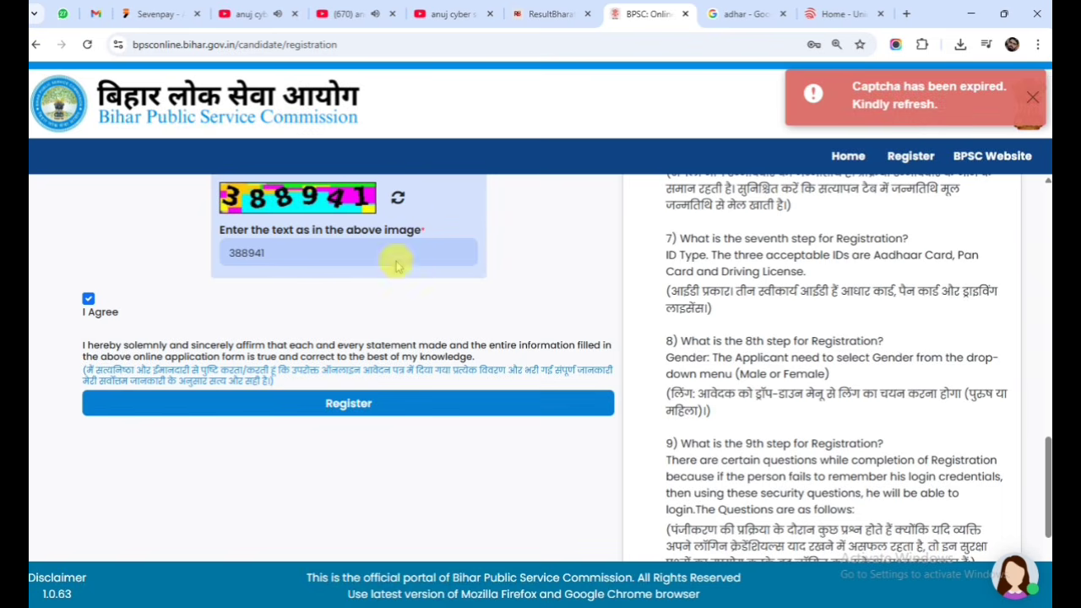
Step: Refresh the captcha and replace the old entry with the characters shown in the new image
{"action": "left_click", "coordinate": [397, 199]}
{"action": "left_click_drag", "start_coordinate": [271, 253], "coordinate": [164, 265]}
{"action": "type", "text": "13"}
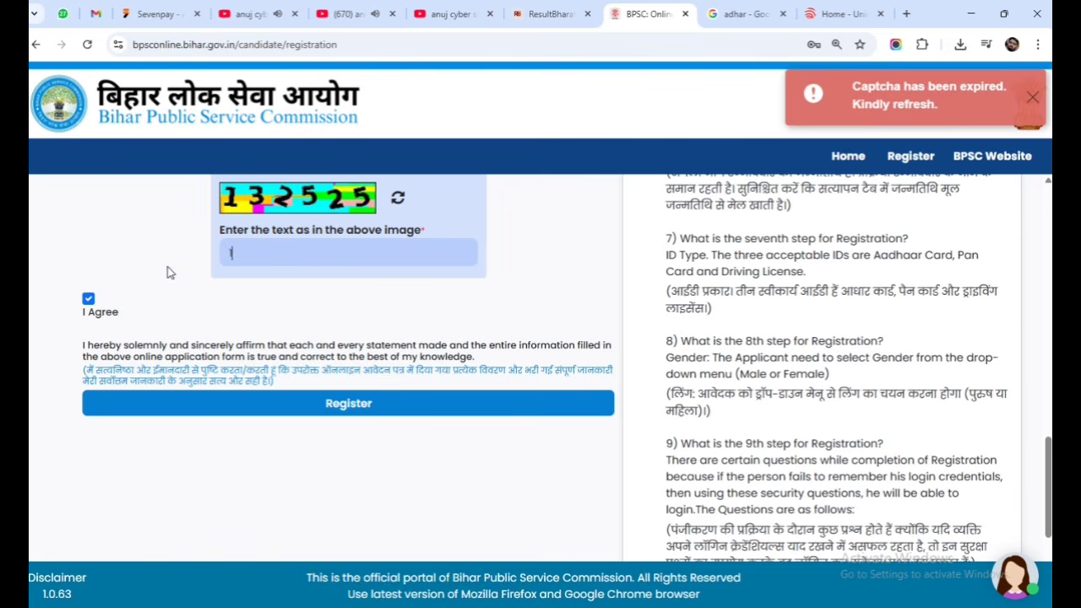
{"action": "type", "text": "2525"}
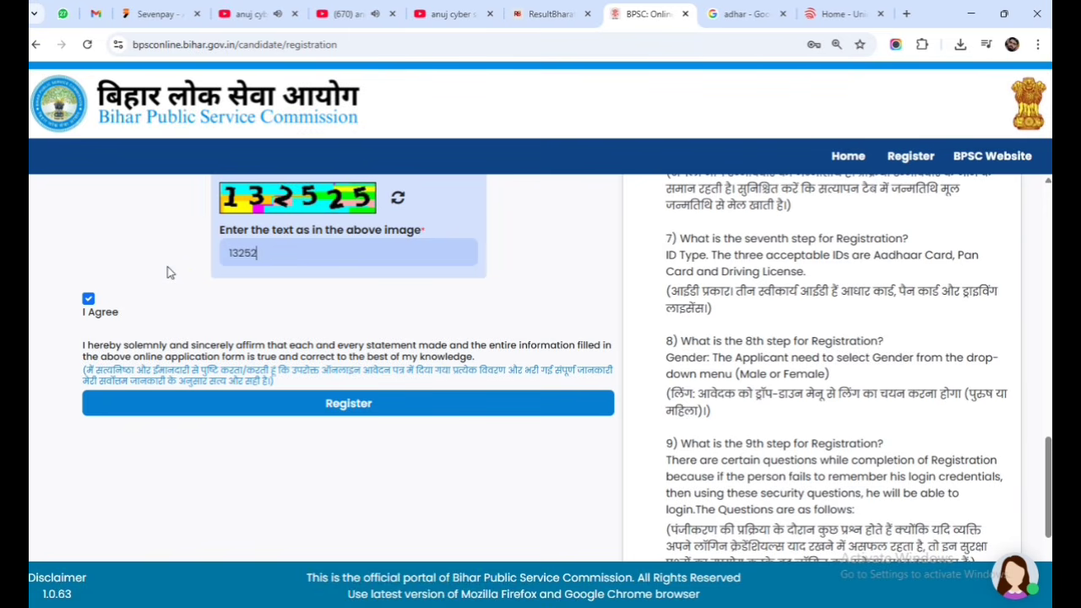
Step: Review the contact, personal, ID and security-question details filled in on the registration form
{"action": "scroll", "coordinate": [309, 270], "scroll_direction": "up", "scroll_amount": 10}
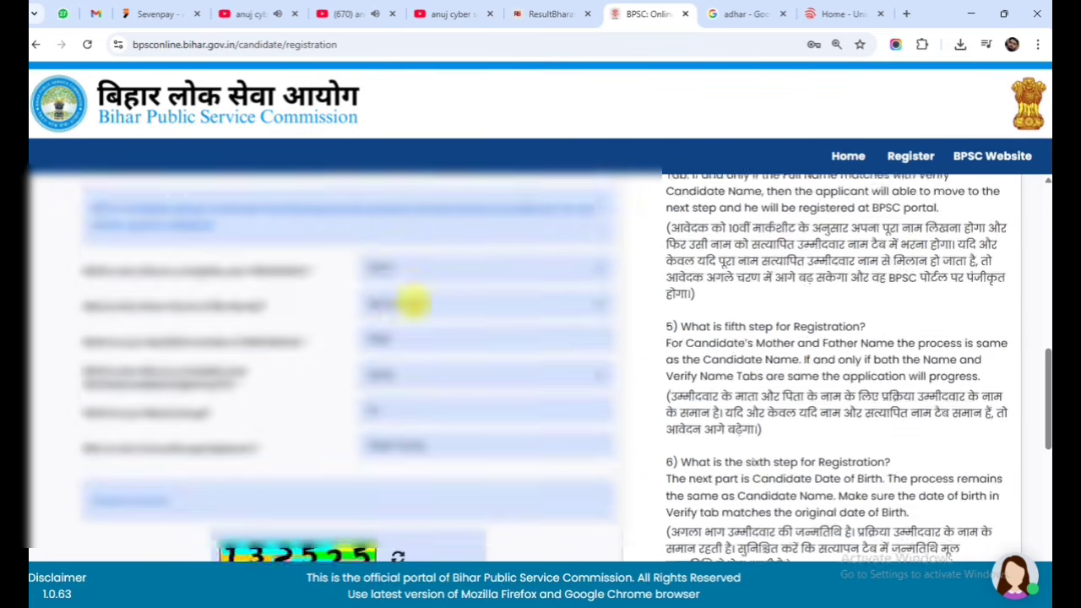
{"action": "scroll", "coordinate": [415, 307], "scroll_direction": "up", "scroll_amount": 2}
{"action": "scroll", "coordinate": [135, 380], "scroll_direction": "down", "scroll_amount": 3}
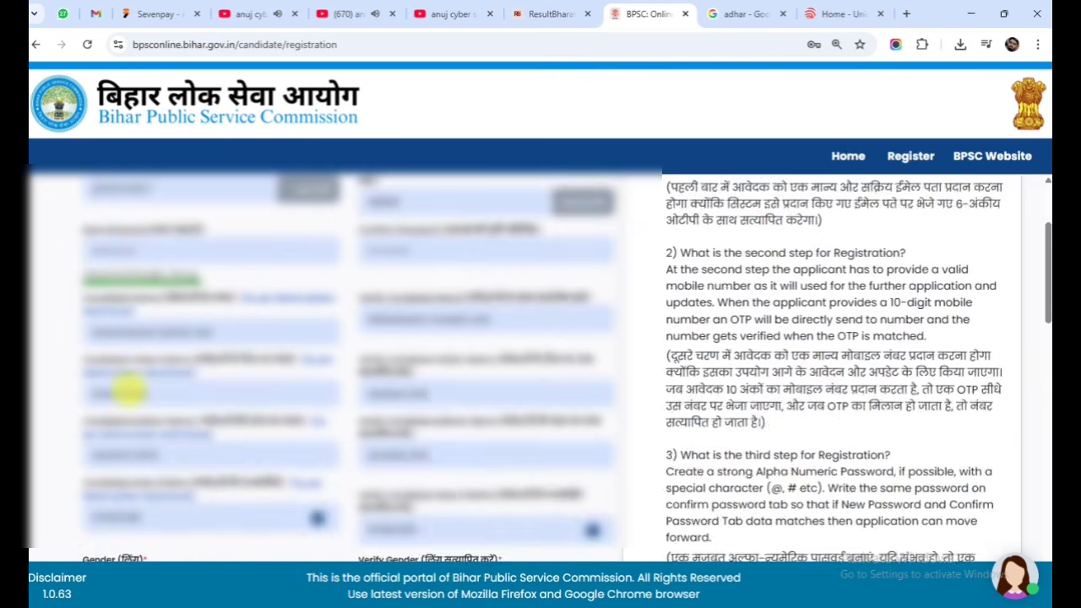
{"action": "scroll", "coordinate": [131, 384], "scroll_direction": "up", "scroll_amount": 3}
{"action": "scroll", "coordinate": [135, 346], "scroll_direction": "down", "scroll_amount": 3}
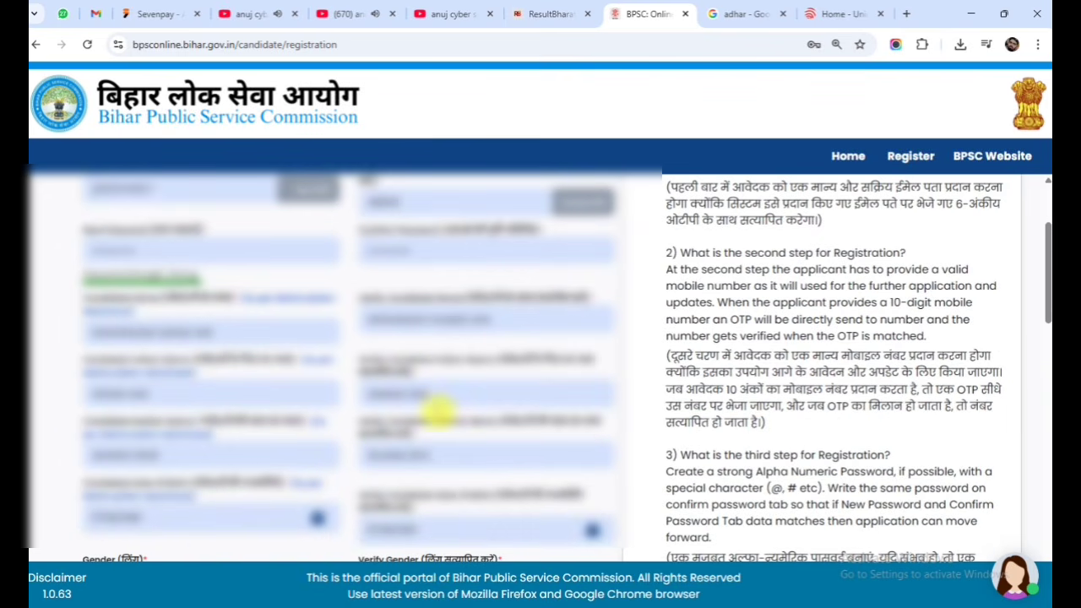
{"action": "scroll", "coordinate": [439, 460], "scroll_direction": "down", "scroll_amount": 3}
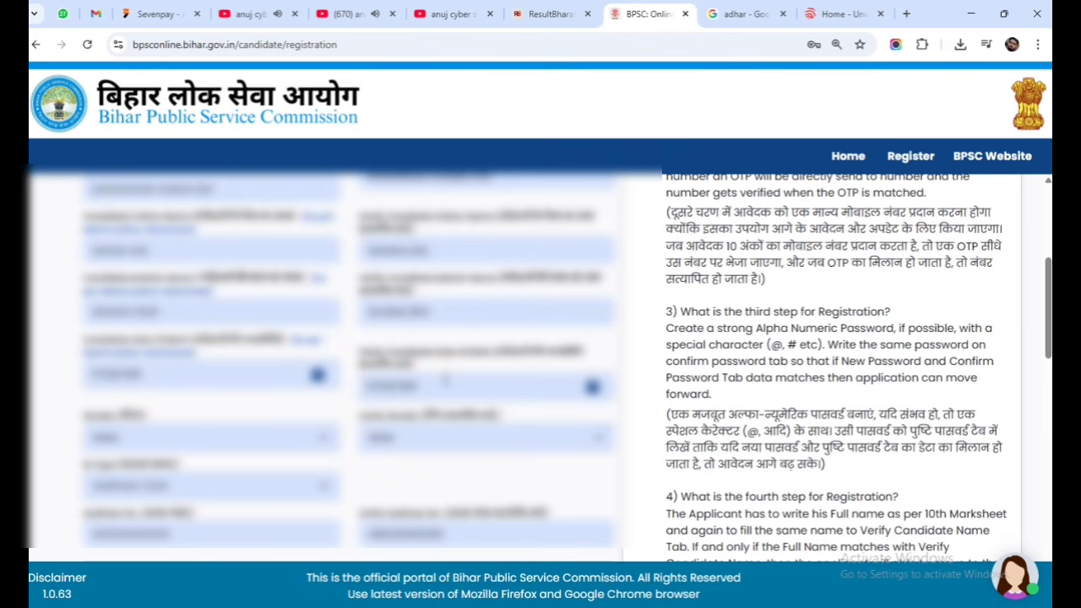
{"action": "scroll", "coordinate": [397, 352], "scroll_direction": "down", "scroll_amount": 8}
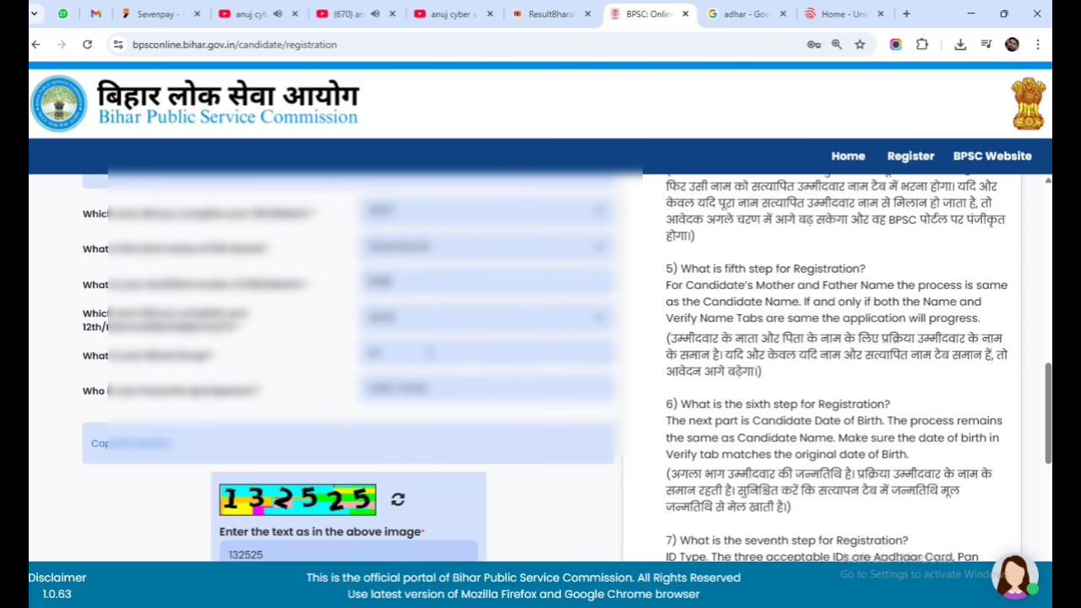
Step: Submit the completed registration and accept the redirect to DigiLocker
{"action": "scroll", "coordinate": [414, 434], "scroll_direction": "down", "scroll_amount": 3}
{"action": "left_click", "coordinate": [326, 420]}
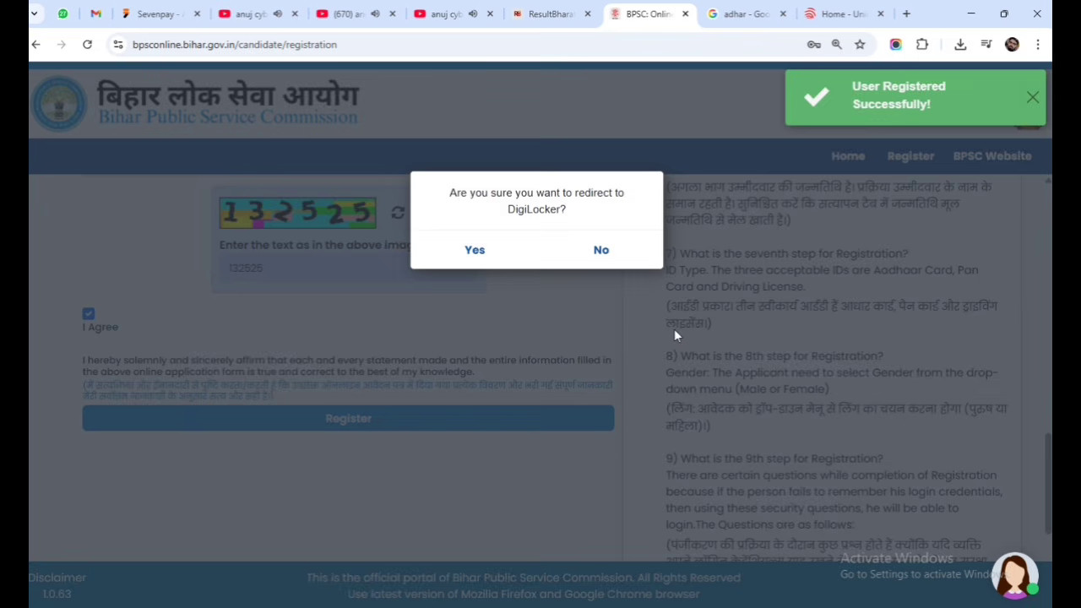
{"action": "left_click", "coordinate": [475, 252]}
{"action": "left_click", "coordinate": [473, 251]}
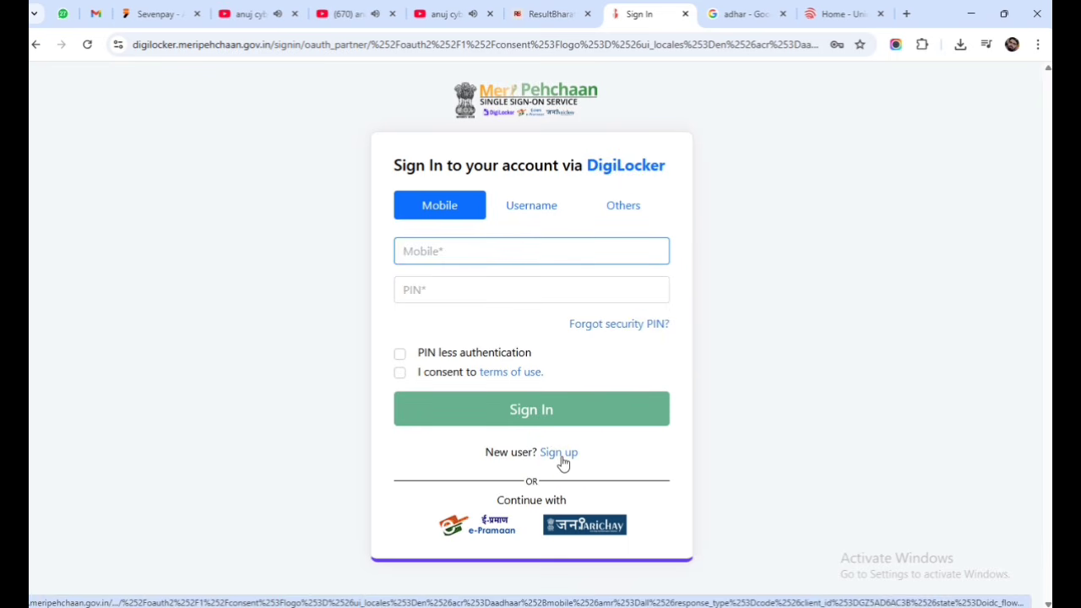
Step: Open the DigiLocker sign-up form for new users and enter the applicant's mobile number
{"action": "left_click", "coordinate": [560, 457]}
{"action": "left_click", "coordinate": [454, 210]}
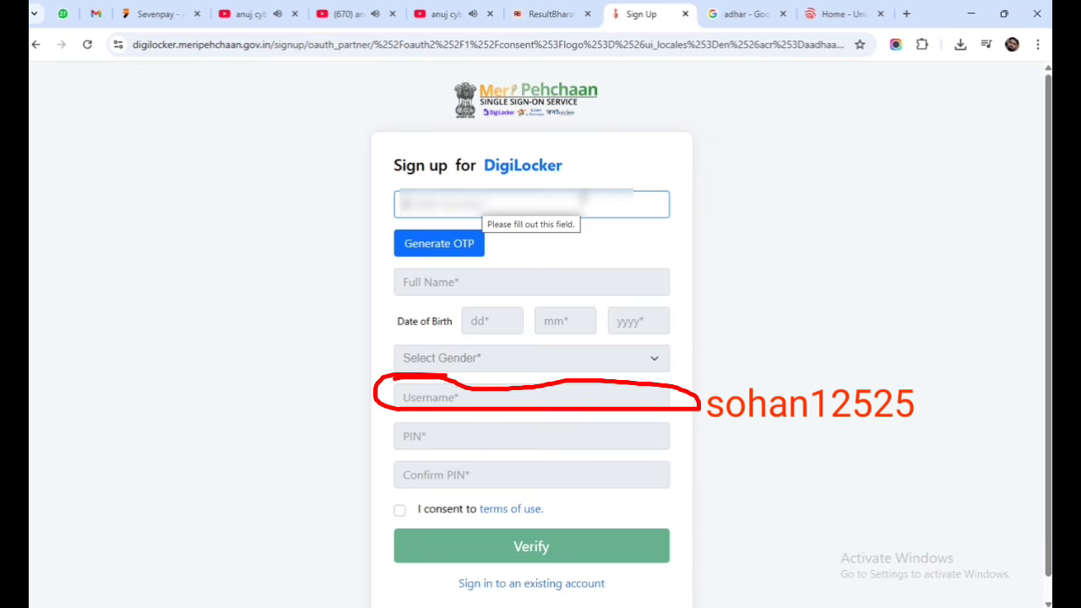
{"action": "type", "text": "9"}
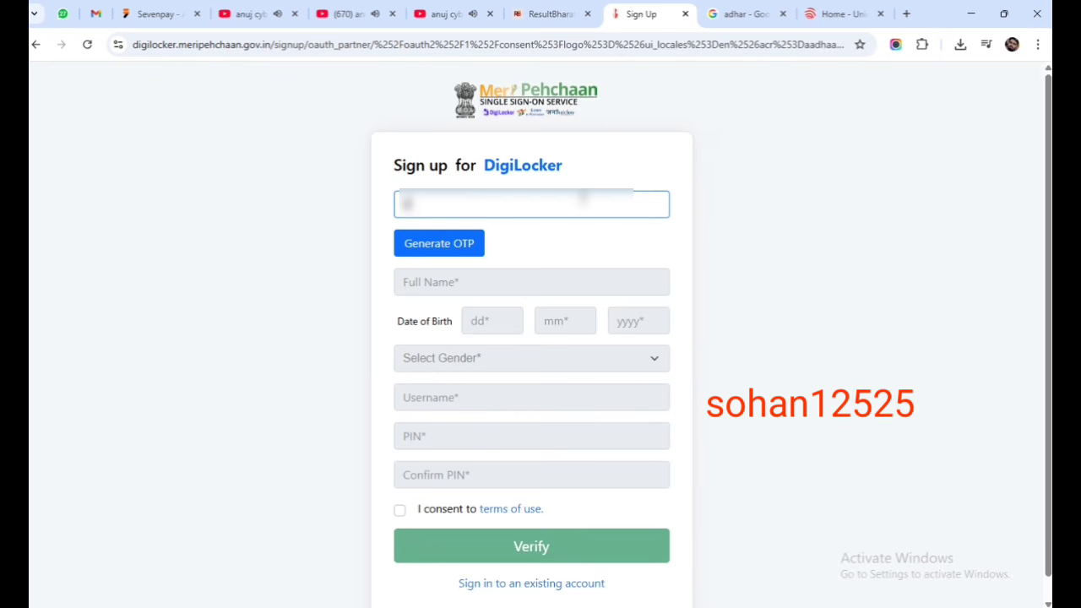
{"action": "type", "text": "1"}
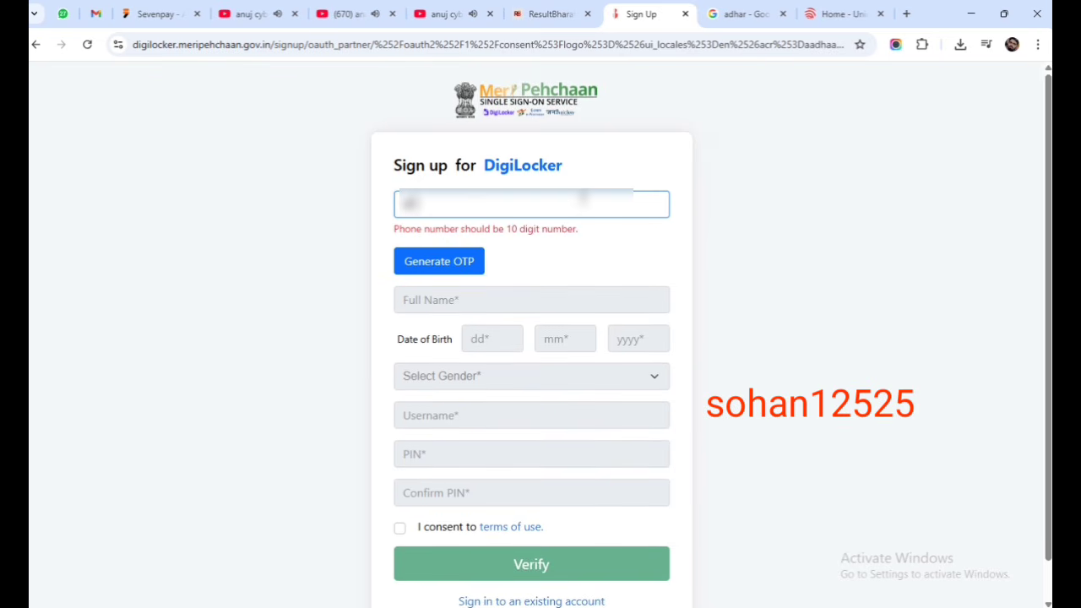
{"action": "type", "text": "8"}
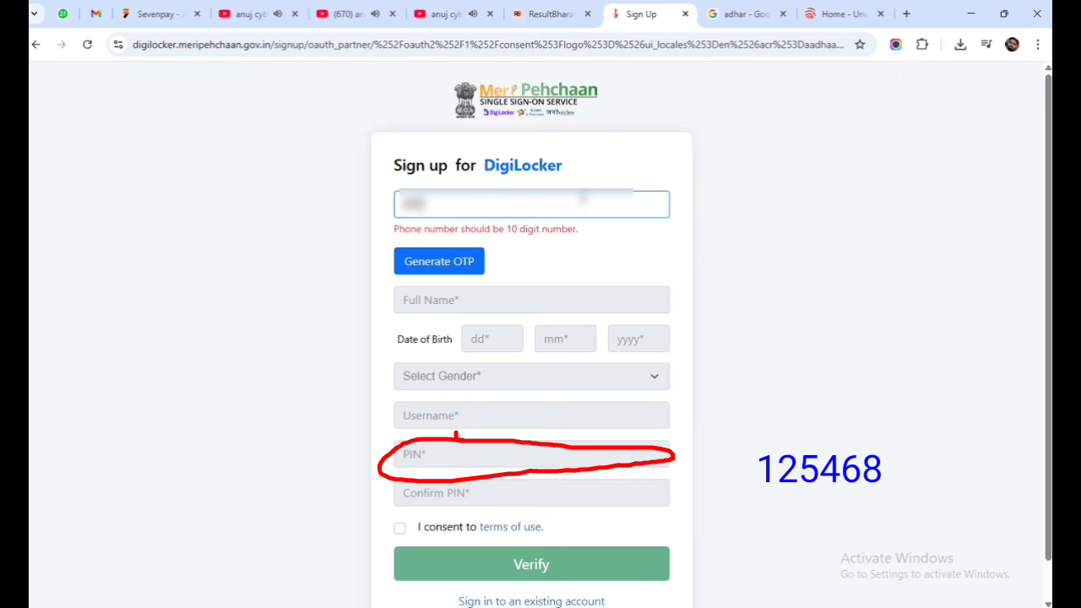
{"action": "type", "text": "8"}
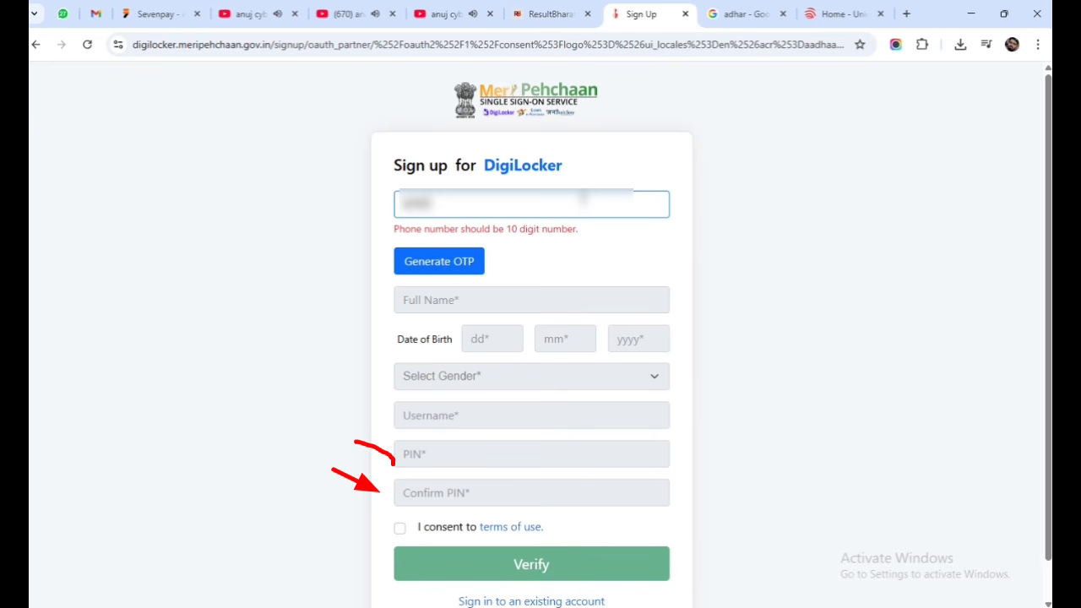
{"action": "key", "text": "BackSpace"}
{"action": "left_click", "coordinate": [599, 208]}
{"action": "type", "text": "9"}
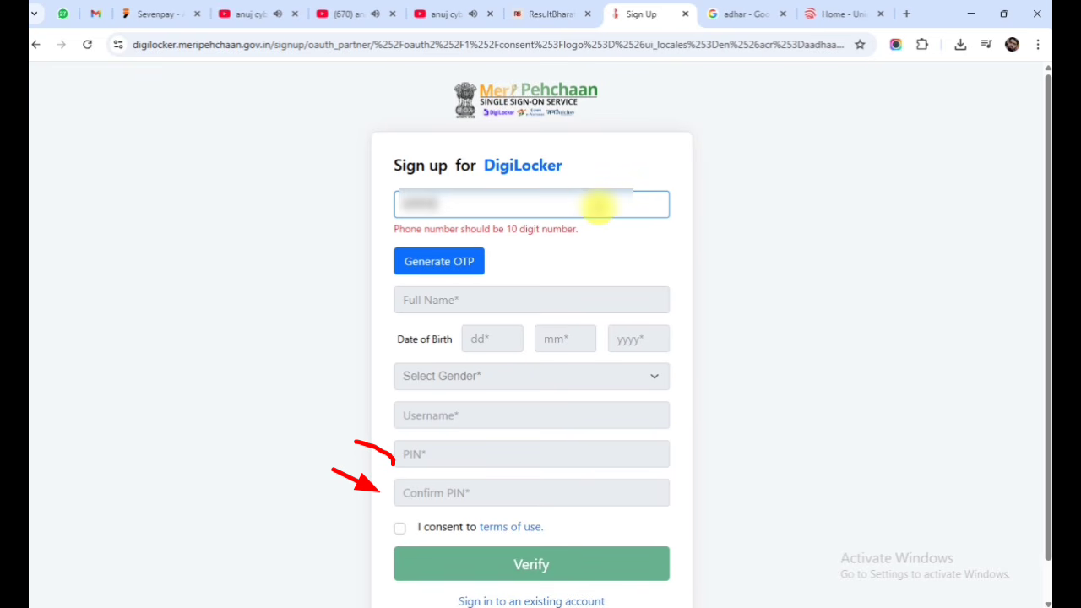
{"action": "type", "text": "0"}
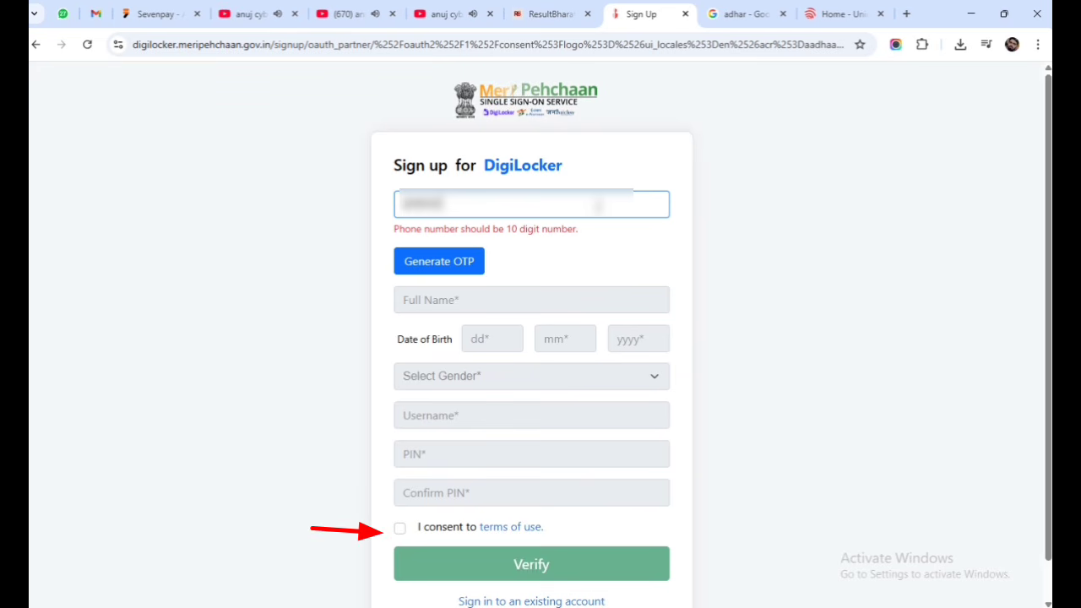
{"action": "type", "text": "0"}
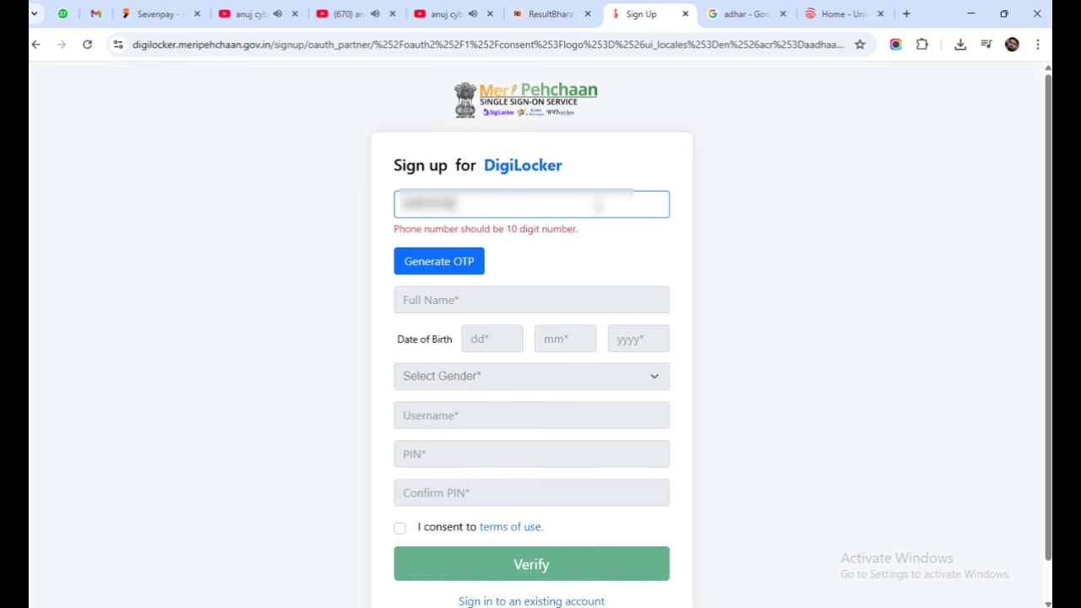
{"action": "type", "text": "85"}
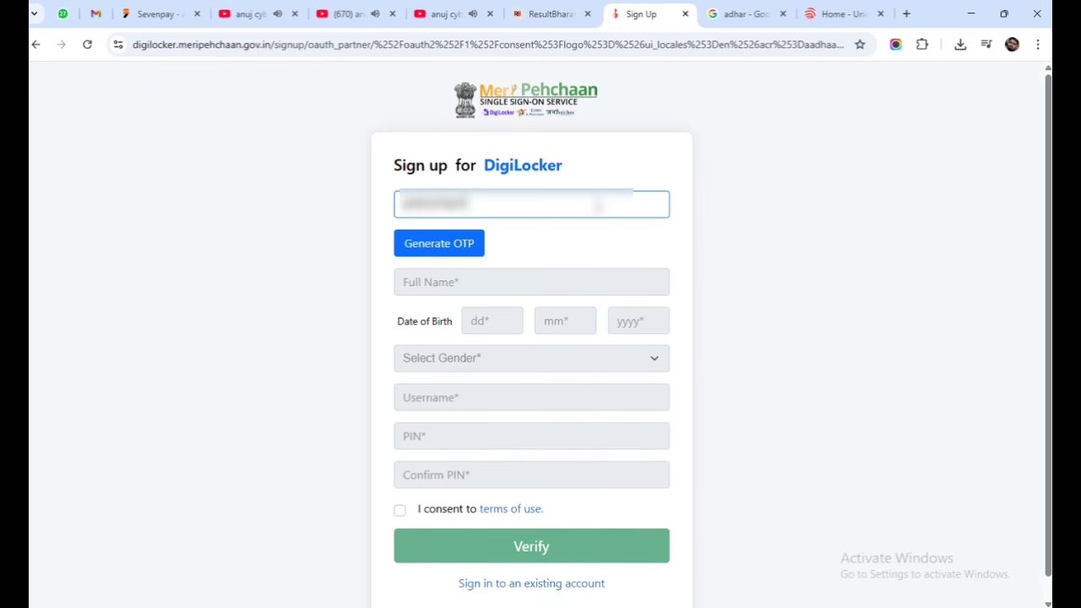
Step: Generate the mobile OTP and sign in to DigiLocker with the received code
{"action": "left_click", "coordinate": [447, 250]}
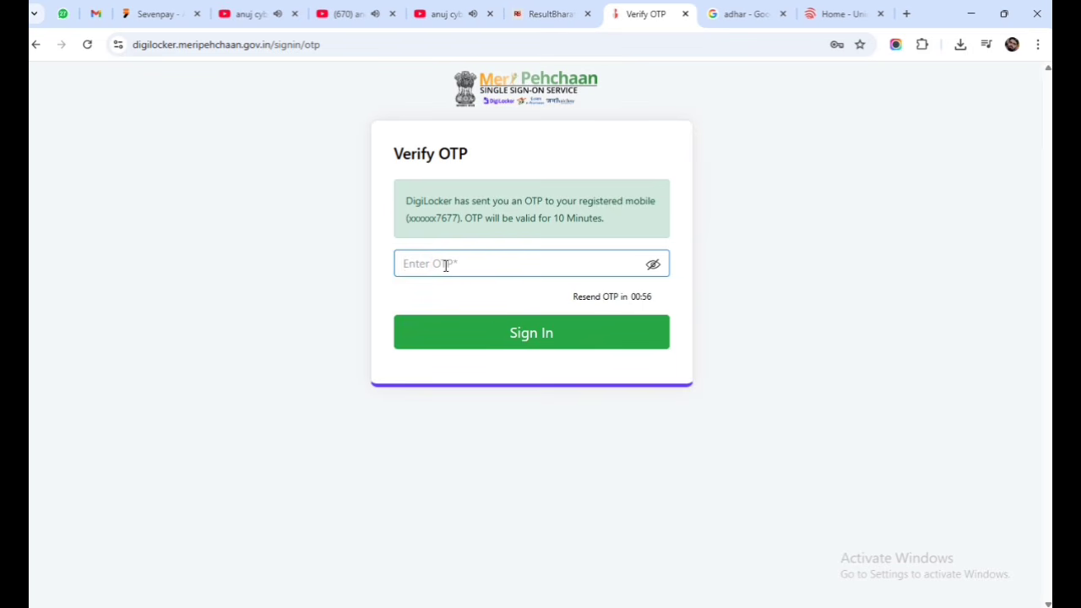
{"action": "type", "text": "••••"}
{"action": "left_click", "coordinate": [465, 334]}
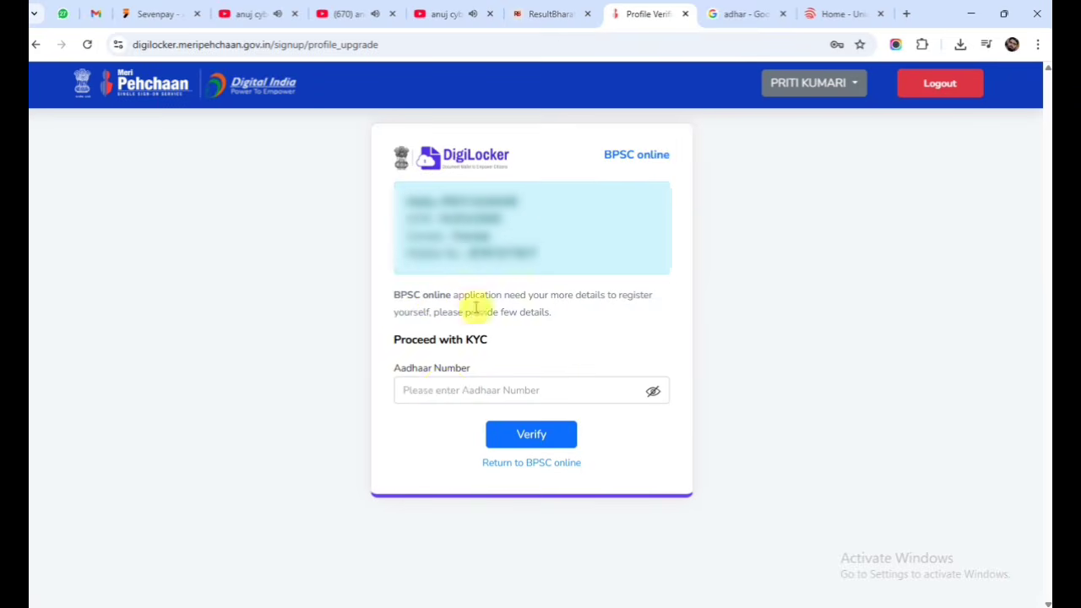
Step: Enter the applicant's Aadhaar number for the KYC and send it for verification
{"action": "left_click", "coordinate": [442, 391]}
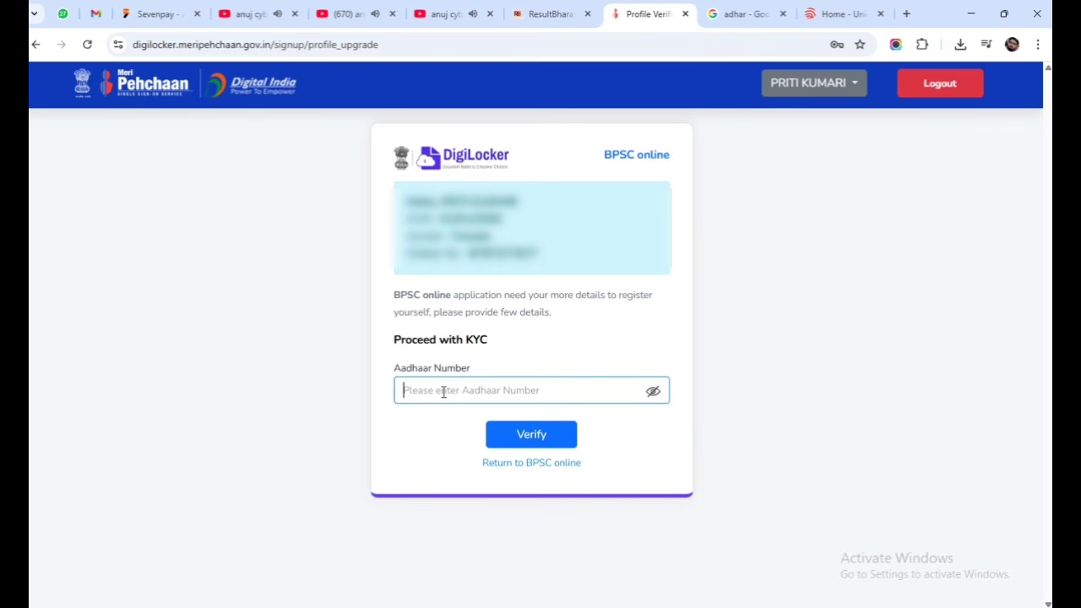
{"action": "type", "text": "•••••"}
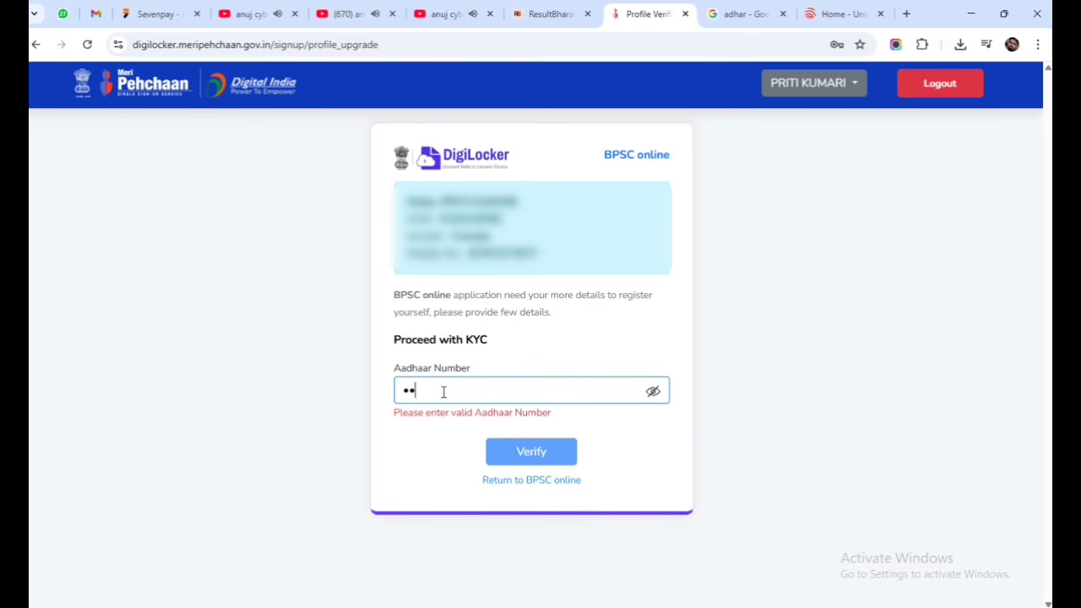
{"action": "type", "text": "•••••••"}
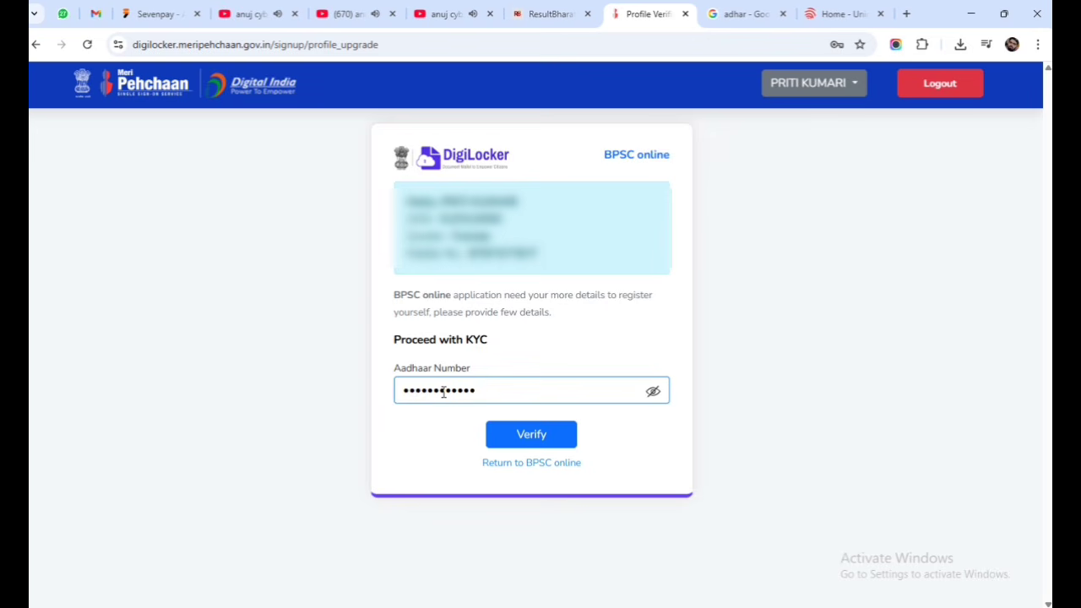
{"action": "left_click", "coordinate": [534, 435]}
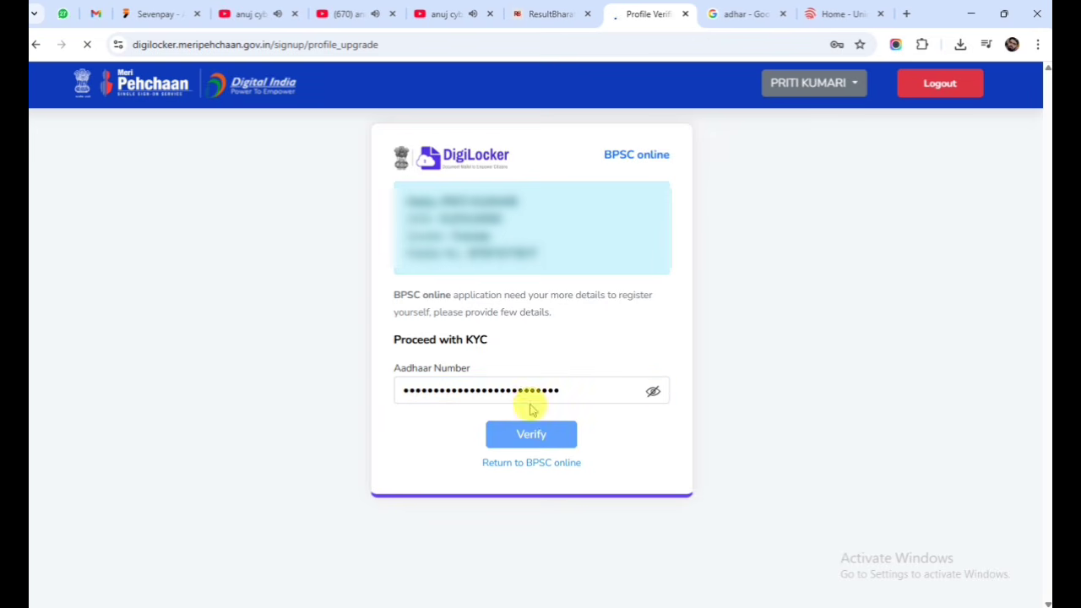
Step: Try to verify the Aadhaar KYC with the OTP sent to the registered mobile
{"action": "left_click", "coordinate": [463, 261]}
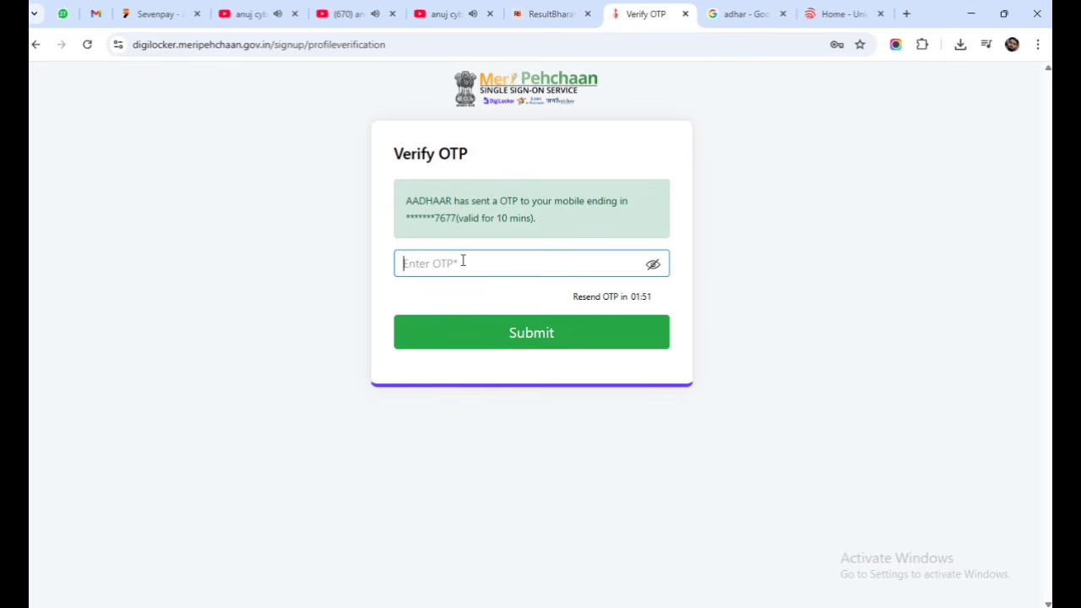
{"action": "type", "text": "******"}
{"action": "left_click", "coordinate": [492, 331]}
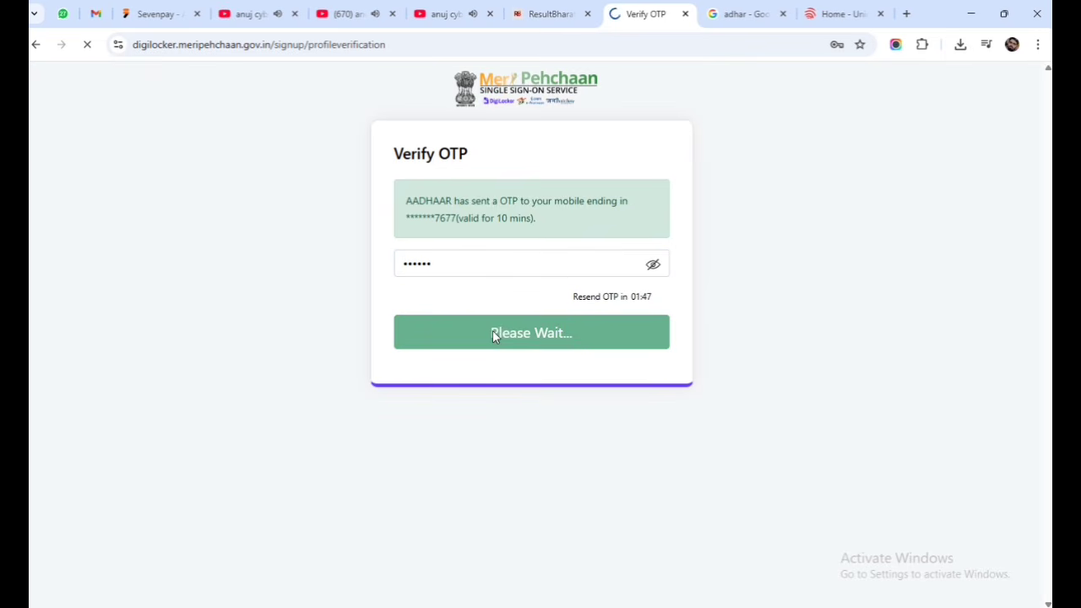
Step: Make the OTP entry readable, re-enter the Aadhaar verification code and submit it
{"action": "left_click", "coordinate": [655, 264]}
{"action": "left_click", "coordinate": [541, 263]}
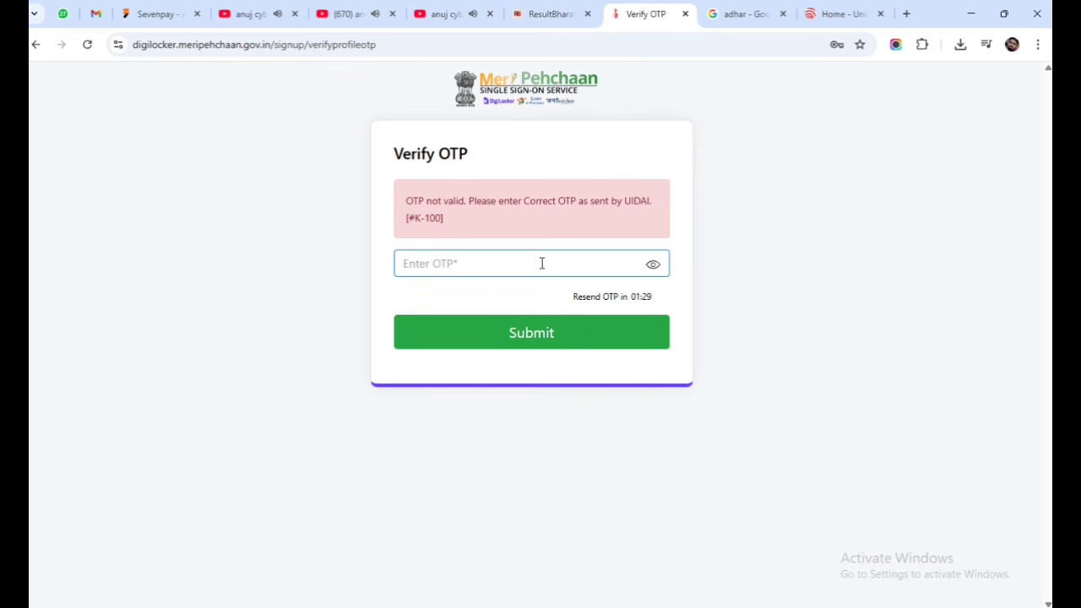
{"action": "left_click", "coordinate": [530, 335]}
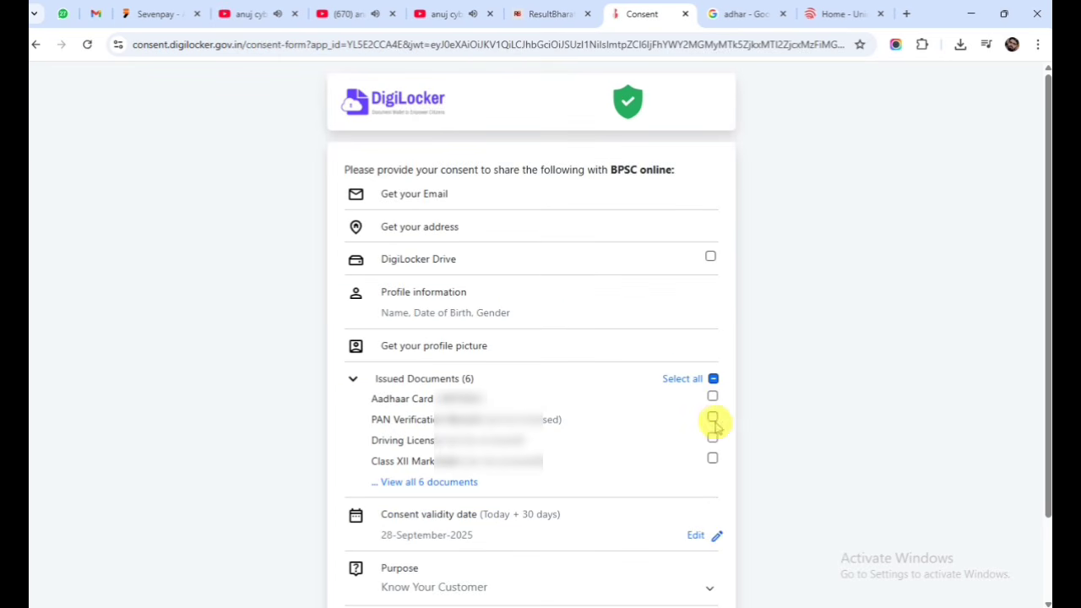
Step: Include the Aadhaar Card in the documents shared with BPSC online, allow the consent and continue back to the portal
{"action": "left_click", "coordinate": [713, 397]}
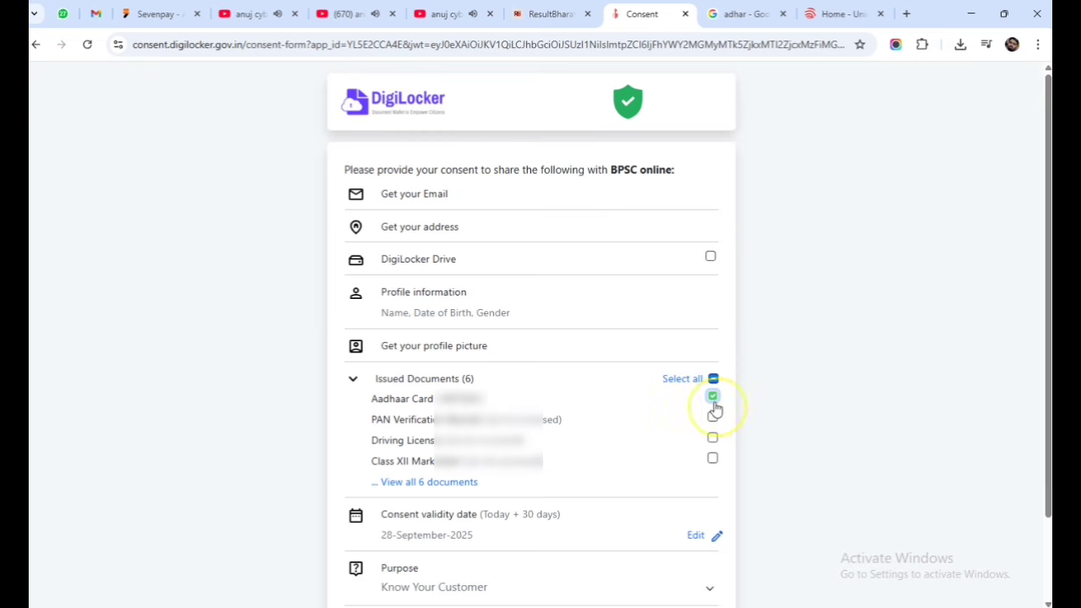
{"action": "scroll", "coordinate": [709, 472], "scroll_direction": "down", "scroll_amount": 2}
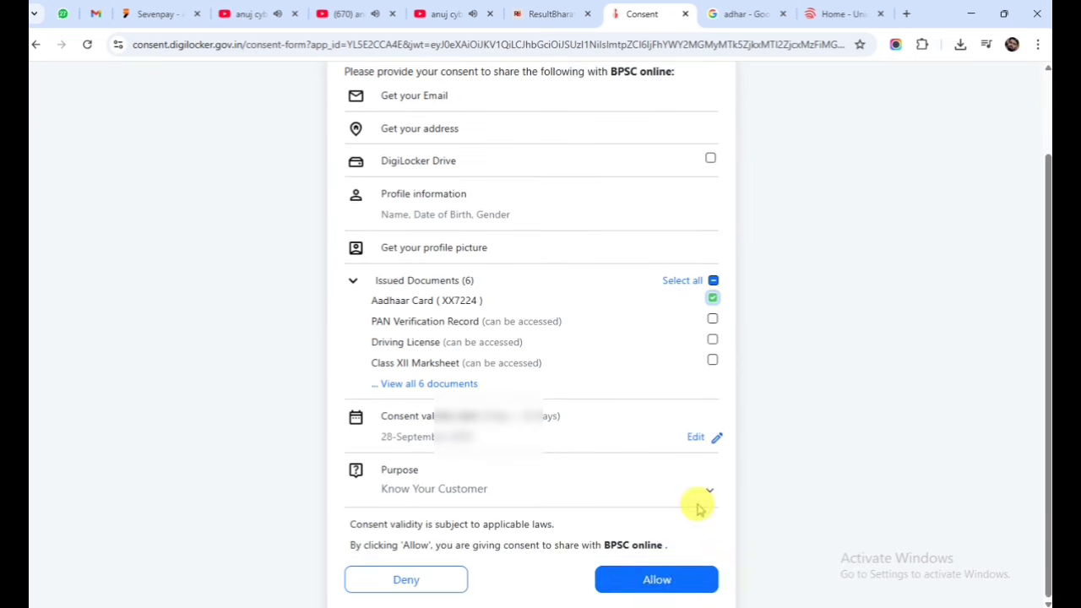
{"action": "left_click", "coordinate": [653, 581]}
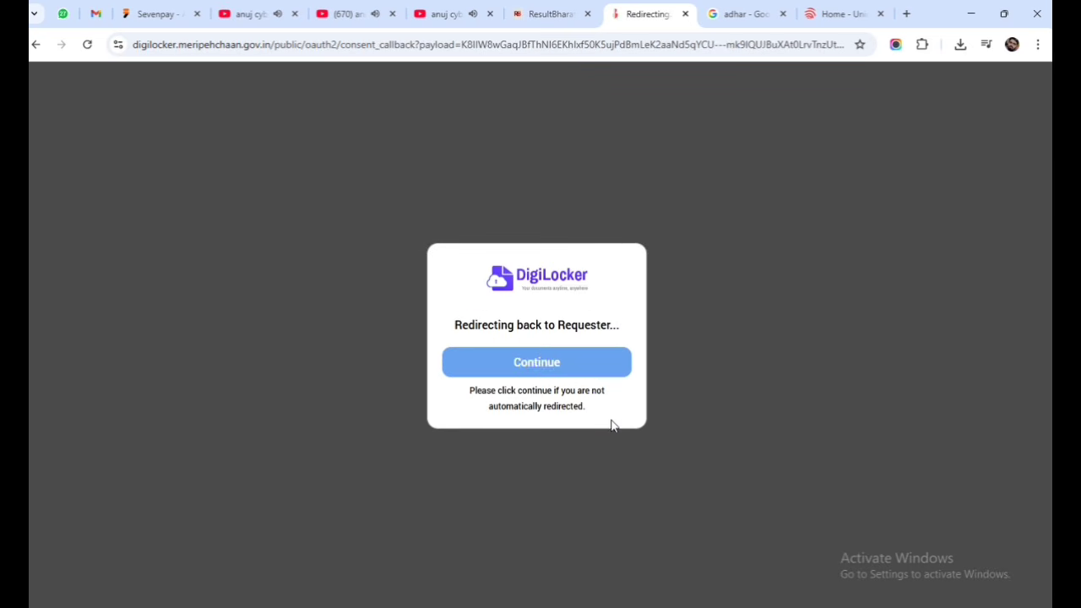
{"action": "left_click", "coordinate": [535, 359]}
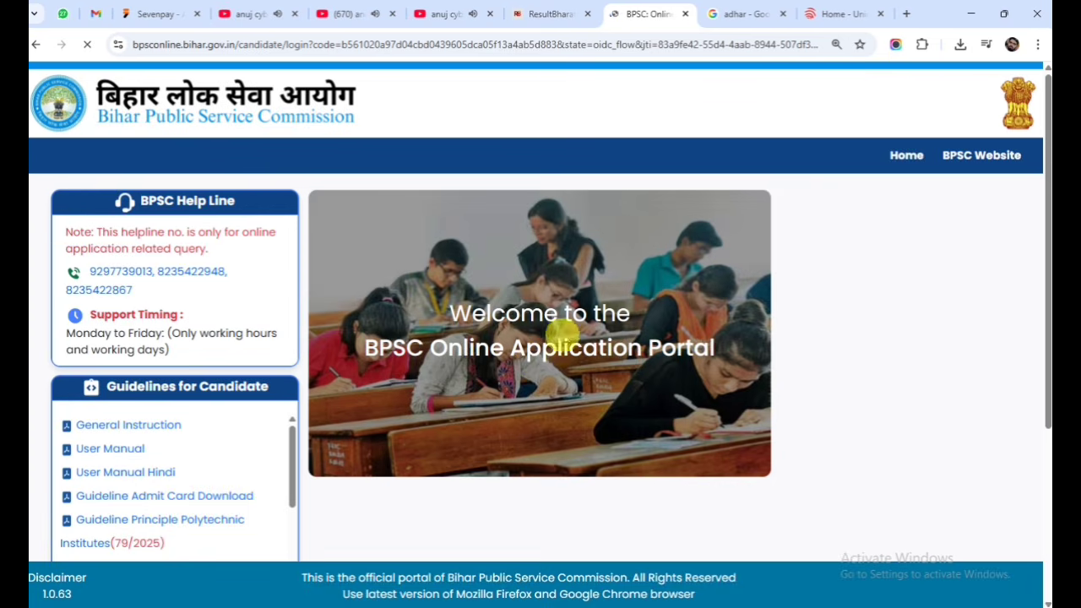
Step: Enter the registered mobile number and account password in the portal's login form and submit them
{"action": "scroll", "coordinate": [213, 420], "scroll_direction": "down", "scroll_amount": 3}
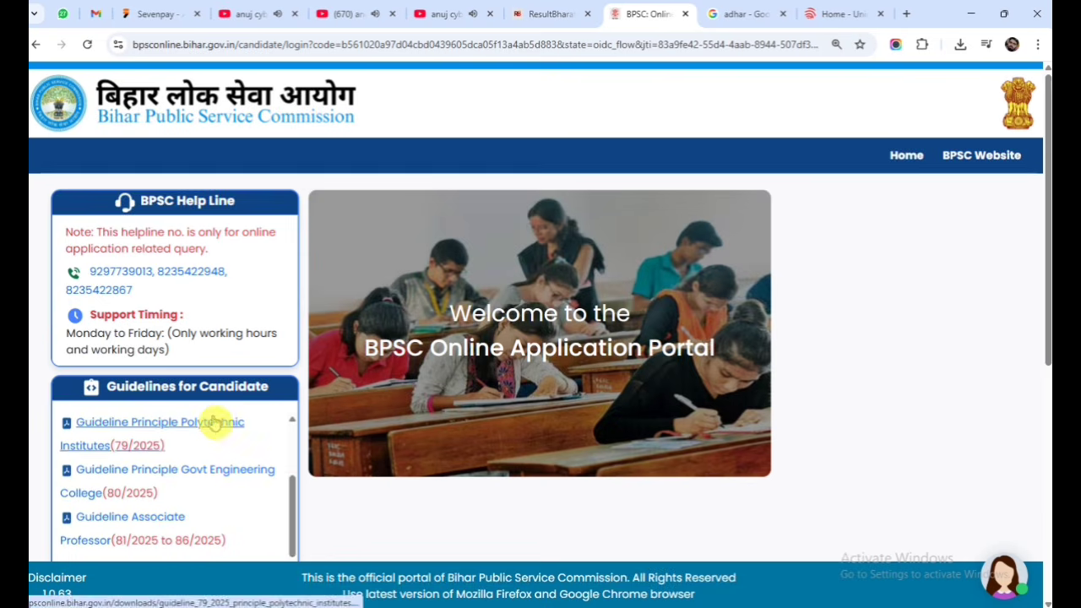
{"action": "scroll", "coordinate": [464, 498], "scroll_direction": "down", "scroll_amount": 5}
{"action": "scroll", "coordinate": [462, 481], "scroll_direction": "down", "scroll_amount": 1}
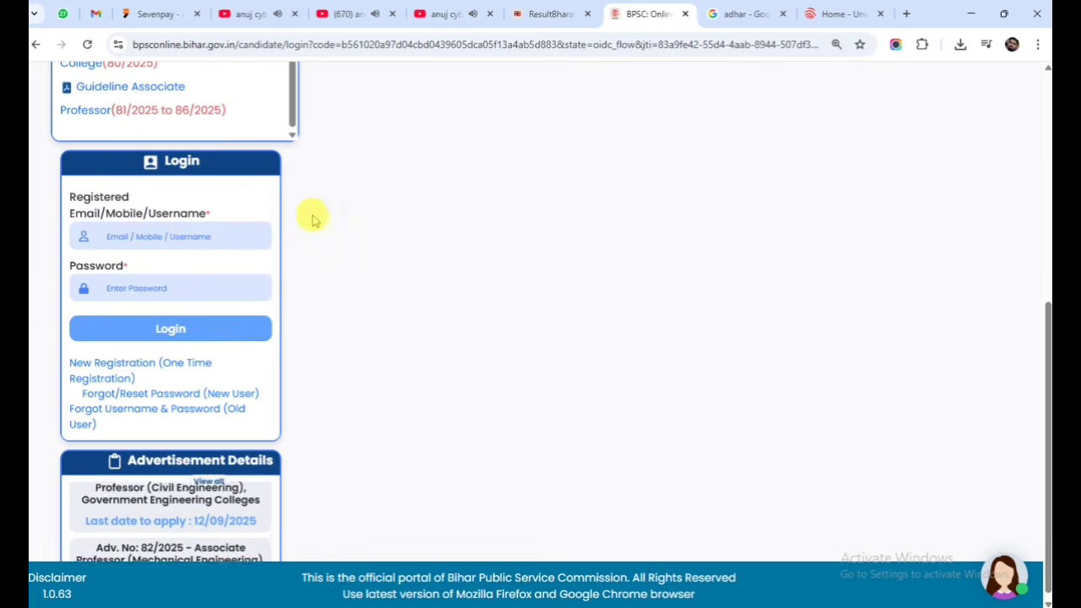
{"action": "left_click", "coordinate": [264, 240]}
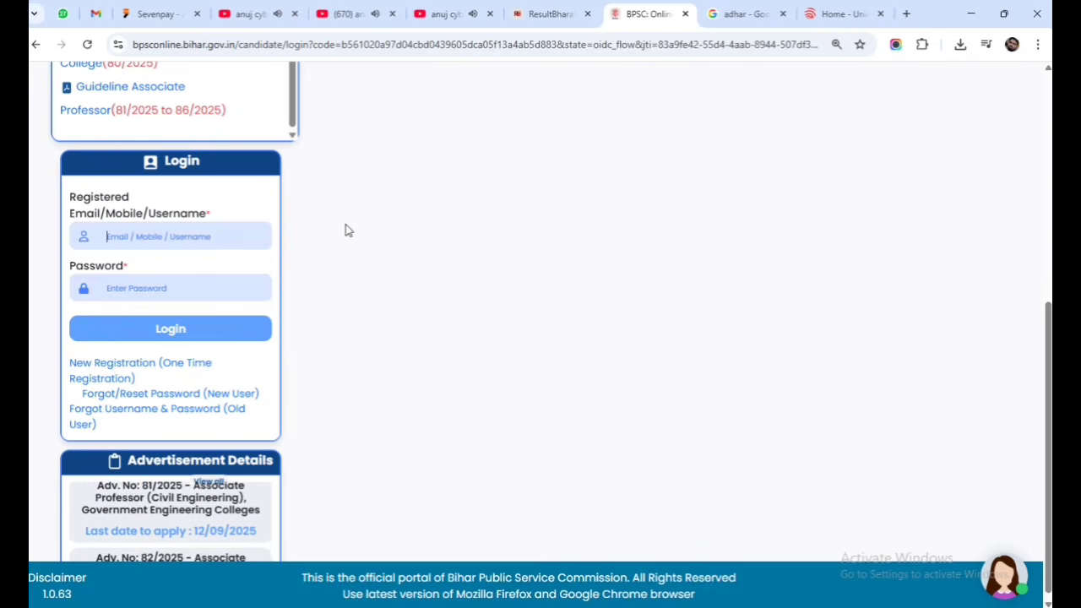
{"action": "type", "text": "87"}
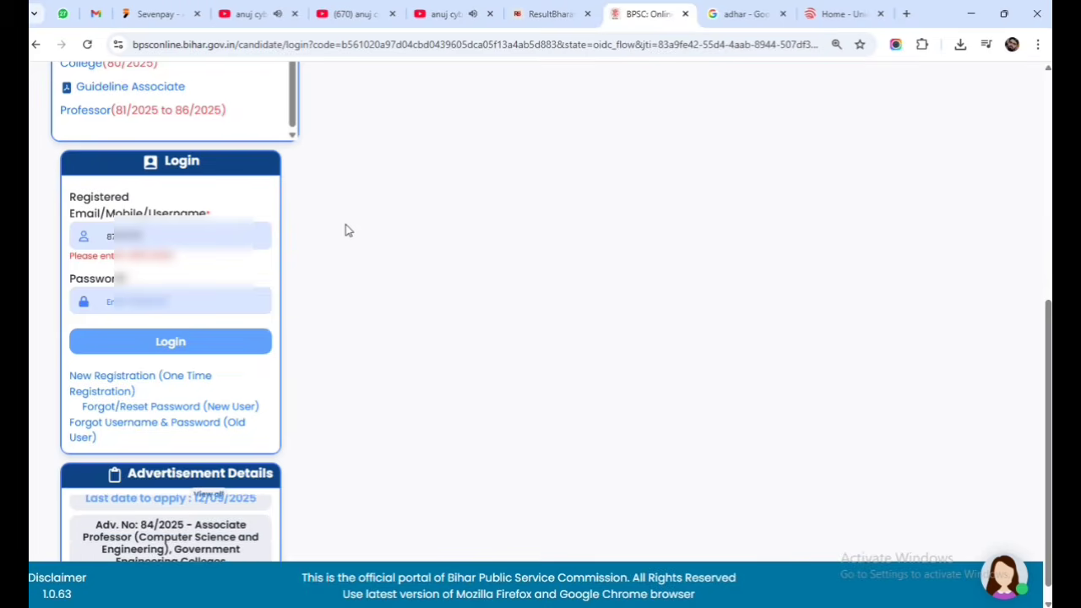
{"action": "type", "text": "***"}
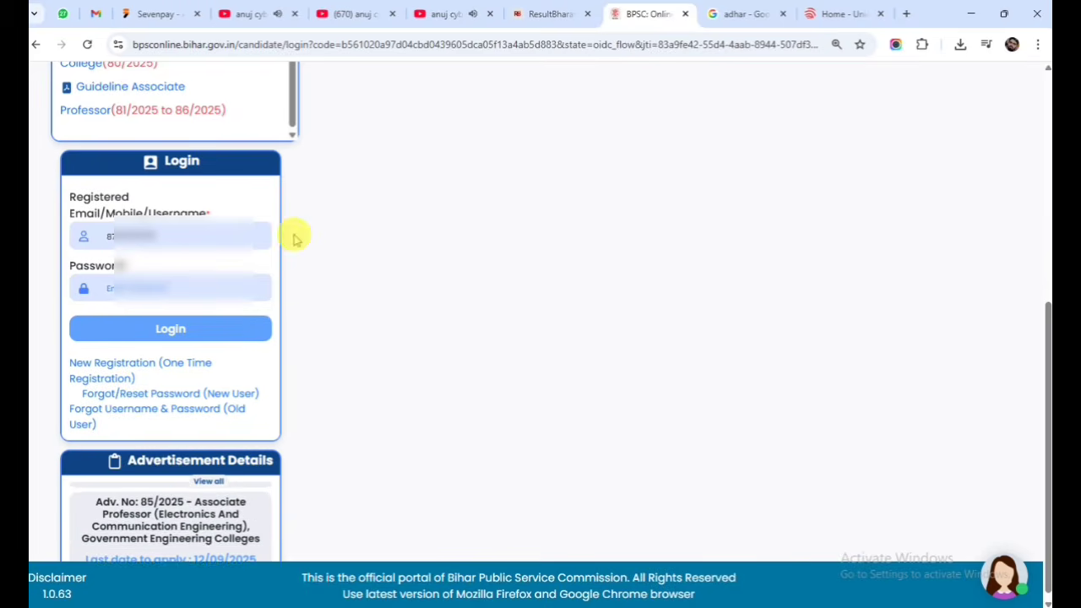
{"action": "left_click", "coordinate": [182, 287]}
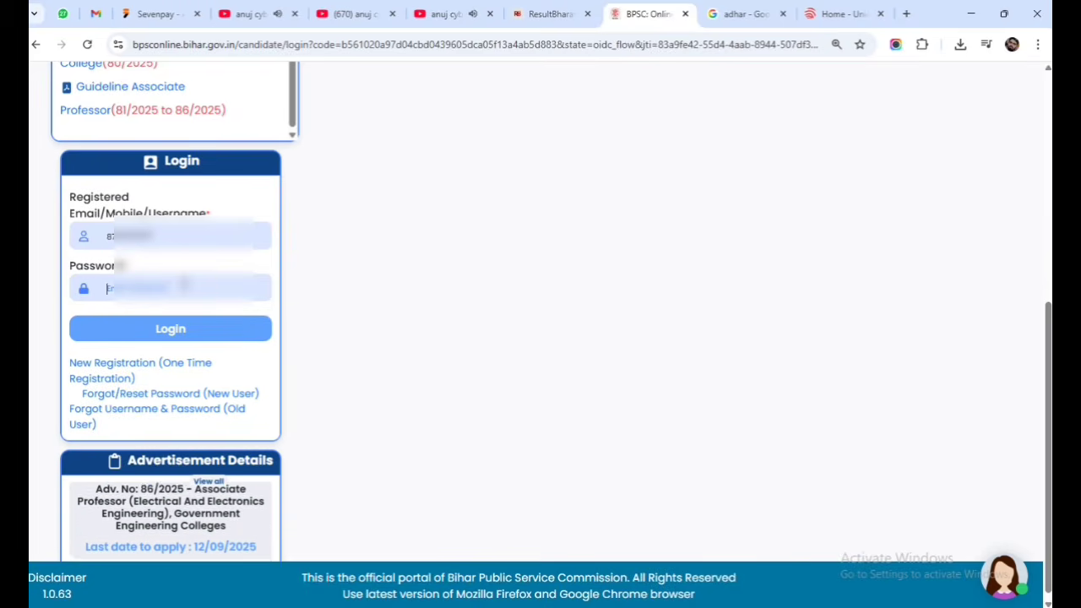
{"action": "type", "text": "***"}
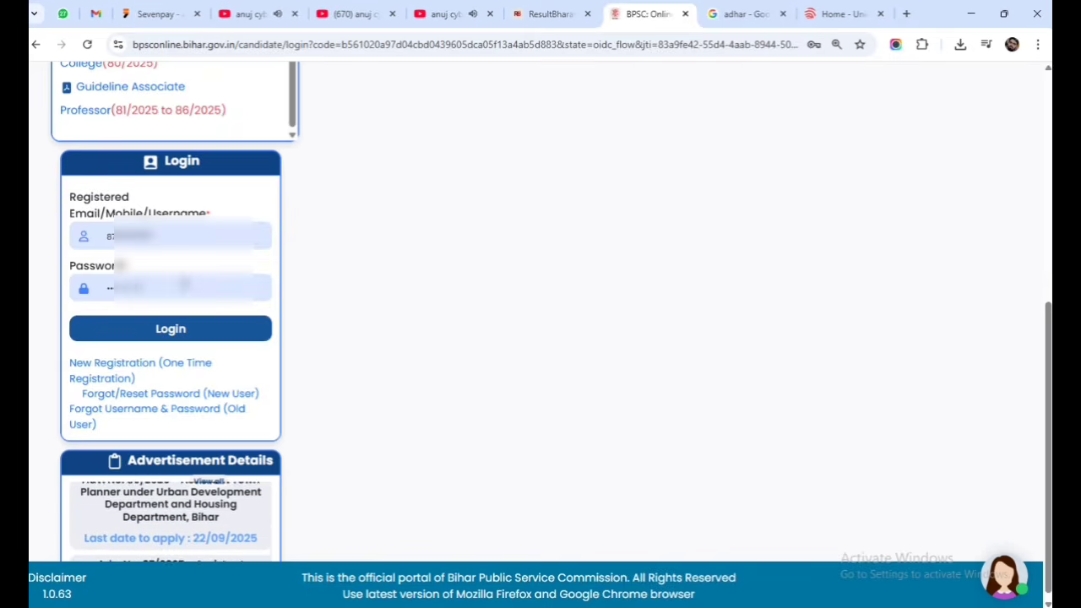
{"action": "left_click", "coordinate": [193, 328]}
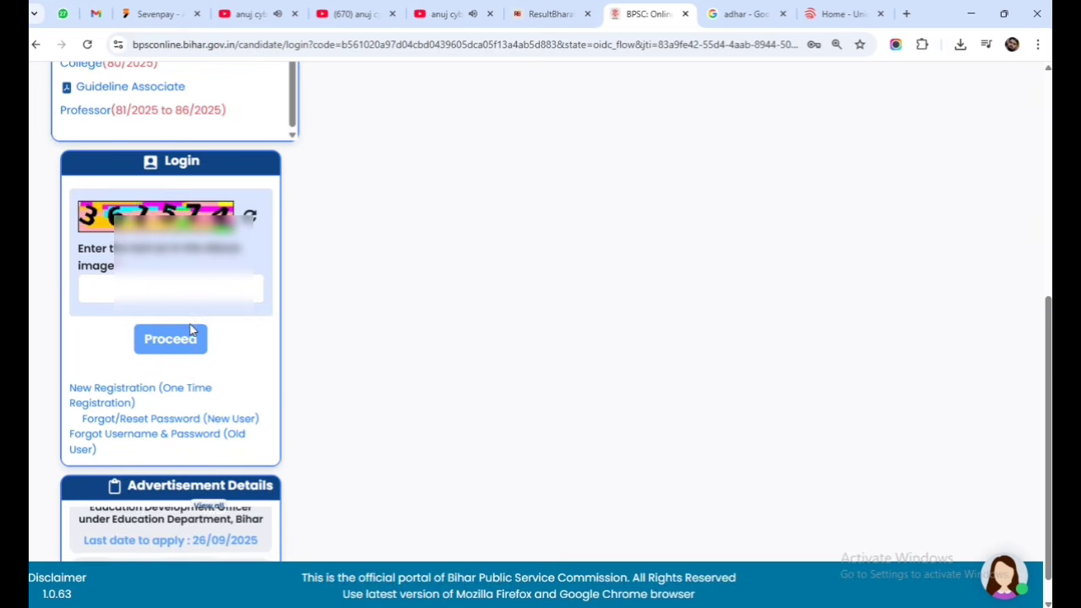
Step: Fill in the captcha text shown in the image and proceed with the login
{"action": "left_click", "coordinate": [165, 289]}
{"action": "type", "text": "361"}
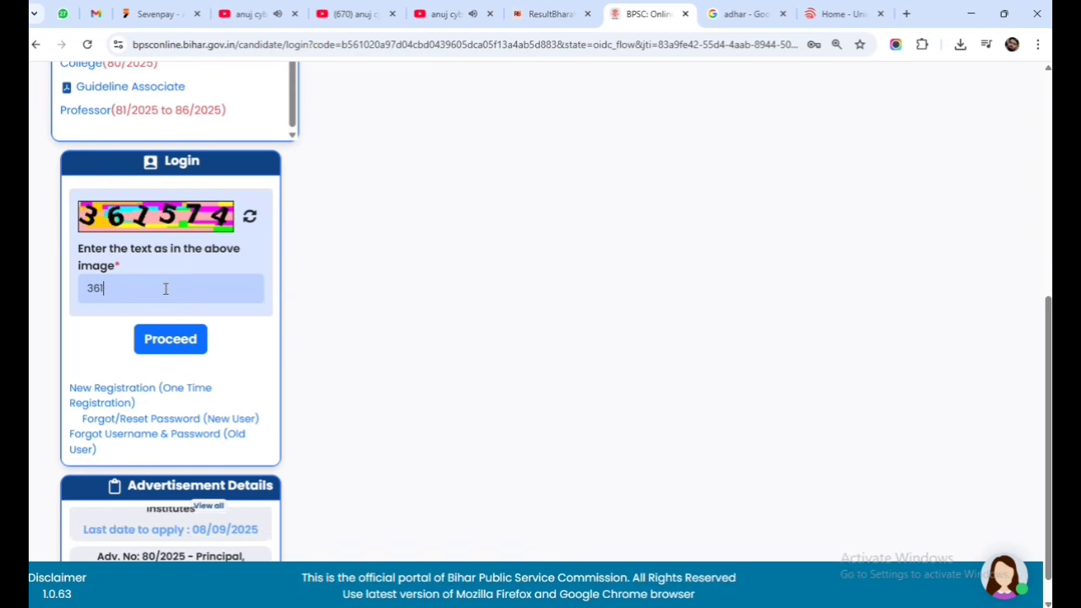
{"action": "type", "text": "574"}
{"action": "left_click", "coordinate": [169, 339]}
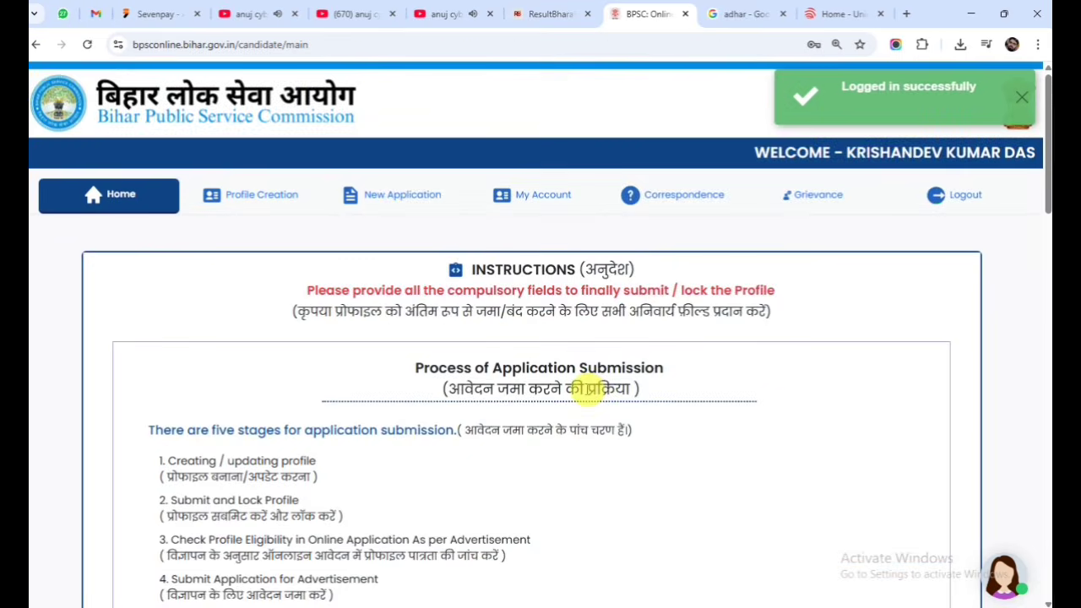
Step: Open the profile creation form and switch the keyboard to Hindi (Google Input Tools) for the Hindi Name field
{"action": "left_click", "coordinate": [276, 204]}
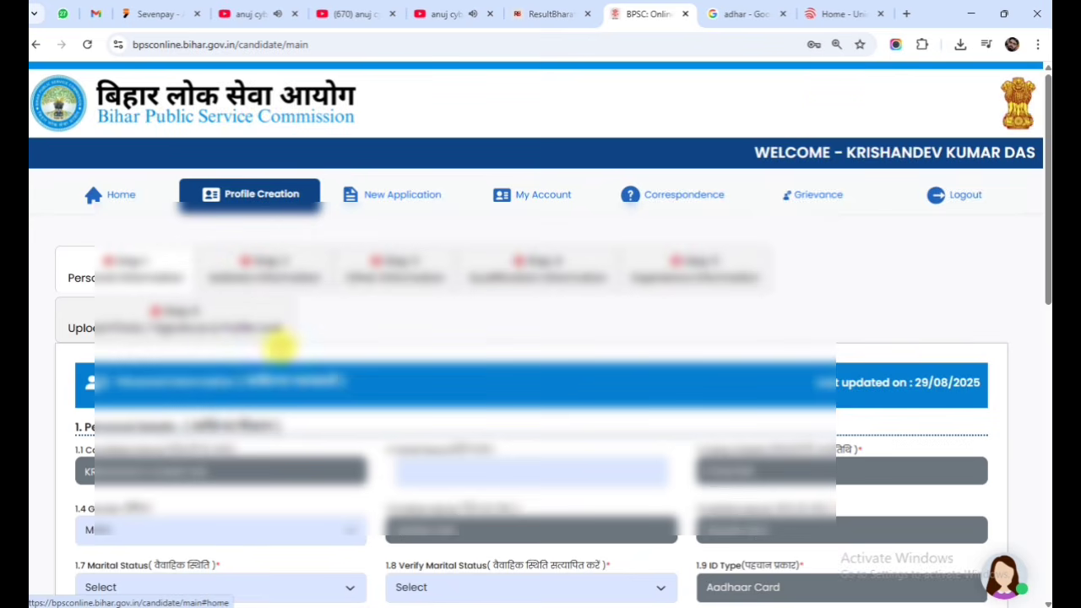
{"action": "scroll", "coordinate": [279, 355], "scroll_direction": "down", "scroll_amount": 3}
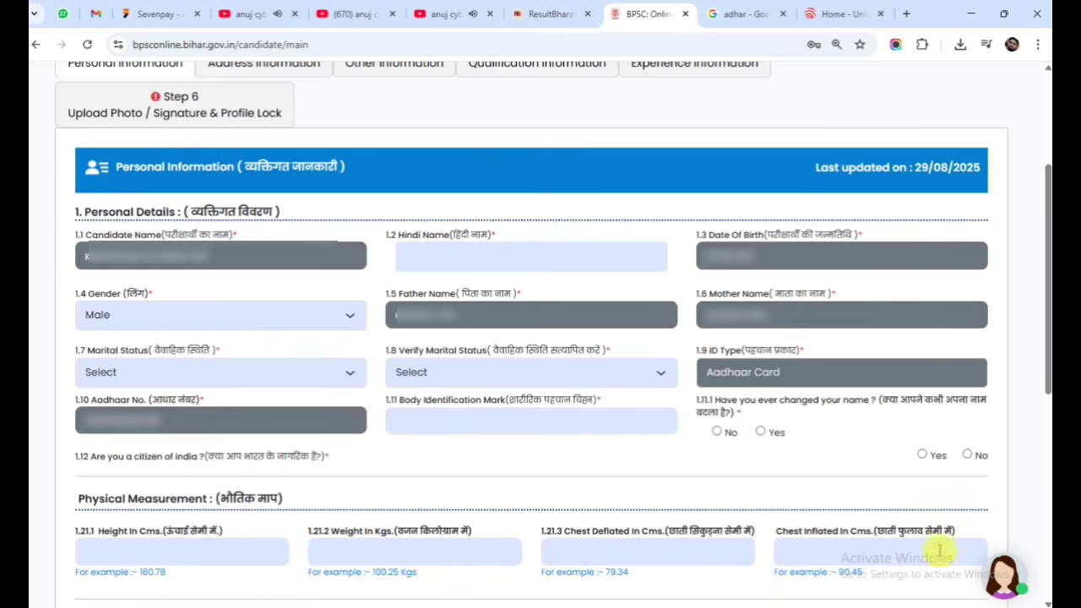
{"action": "left_click", "coordinate": [914, 607]}
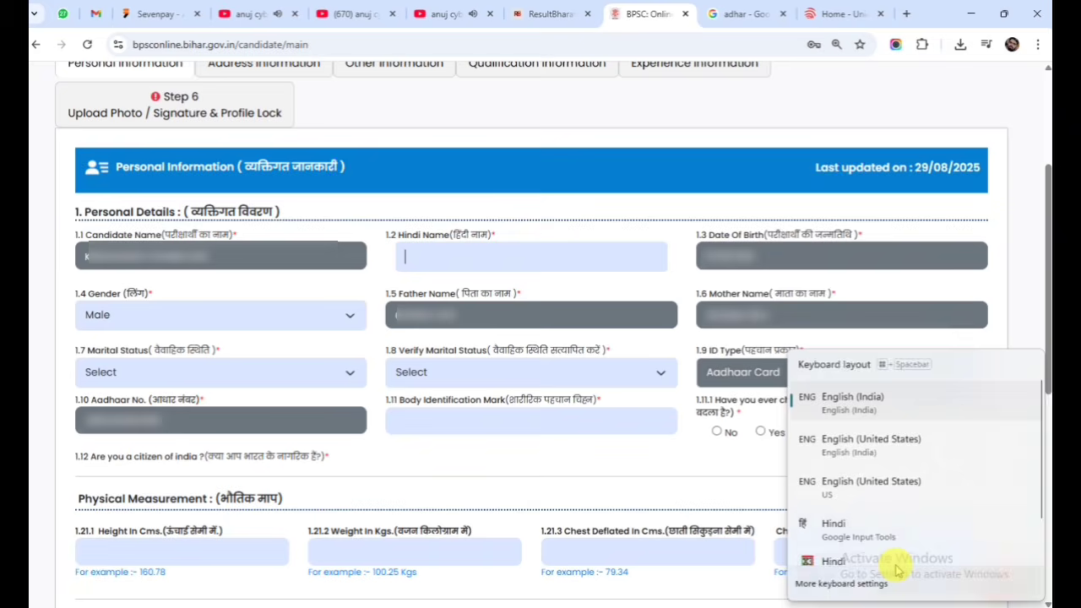
{"action": "left_click", "coordinate": [844, 525]}
{"action": "left_click", "coordinate": [488, 254]}
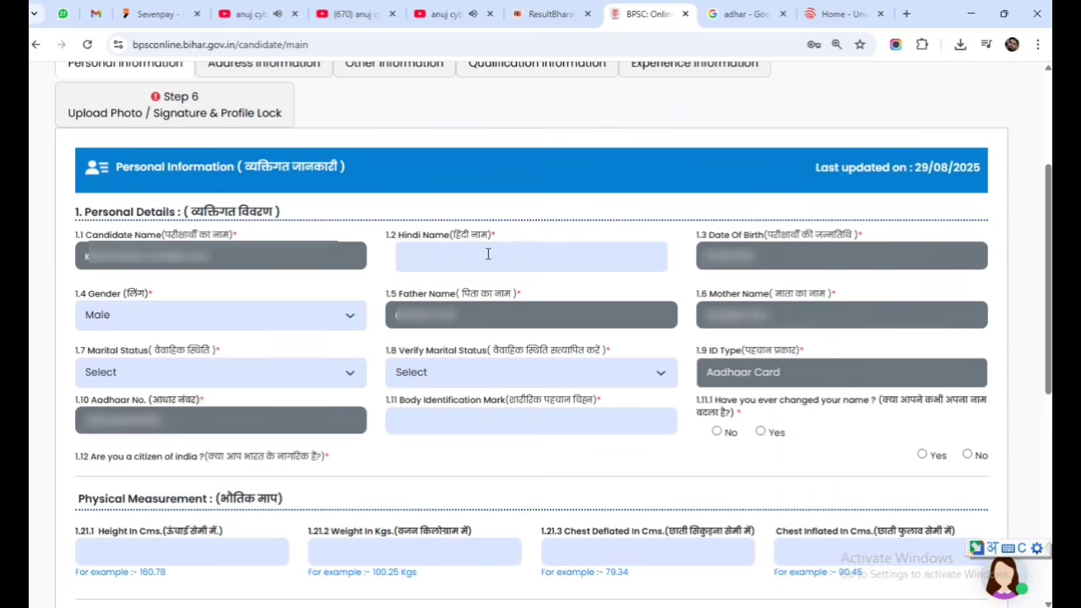
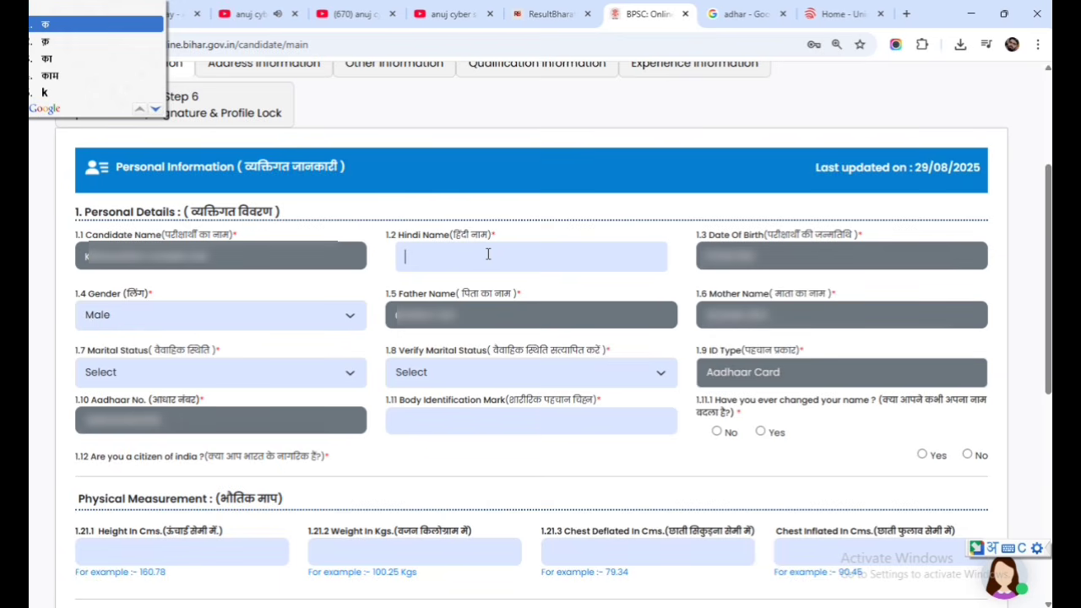
{"action": "type", "text": "kris"}
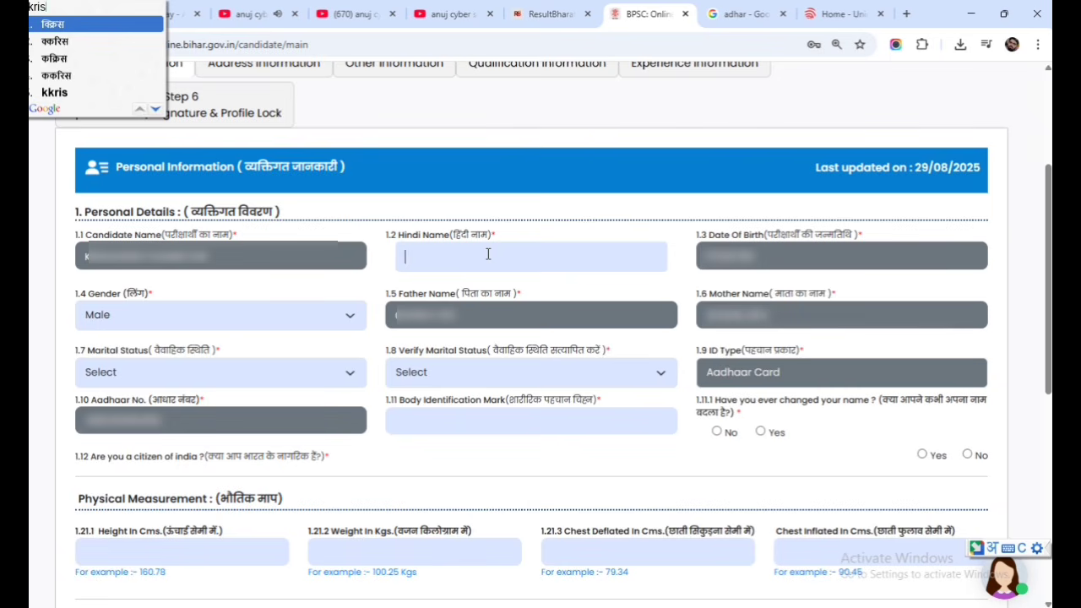
{"action": "type", "text": "han"}
{"action": "key", "text": "BackSpace"}
{"action": "key", "text": "BackSpace"}
{"action": "key", "text": "BackSpace"}
{"action": "key", "text": "BackSpace"}
{"action": "key", "text": "BackSpace"}
{"action": "key", "text": "BackSpace"}
{"action": "key", "text": "BackSpace"}
{"action": "key", "text": "BackSpace"}
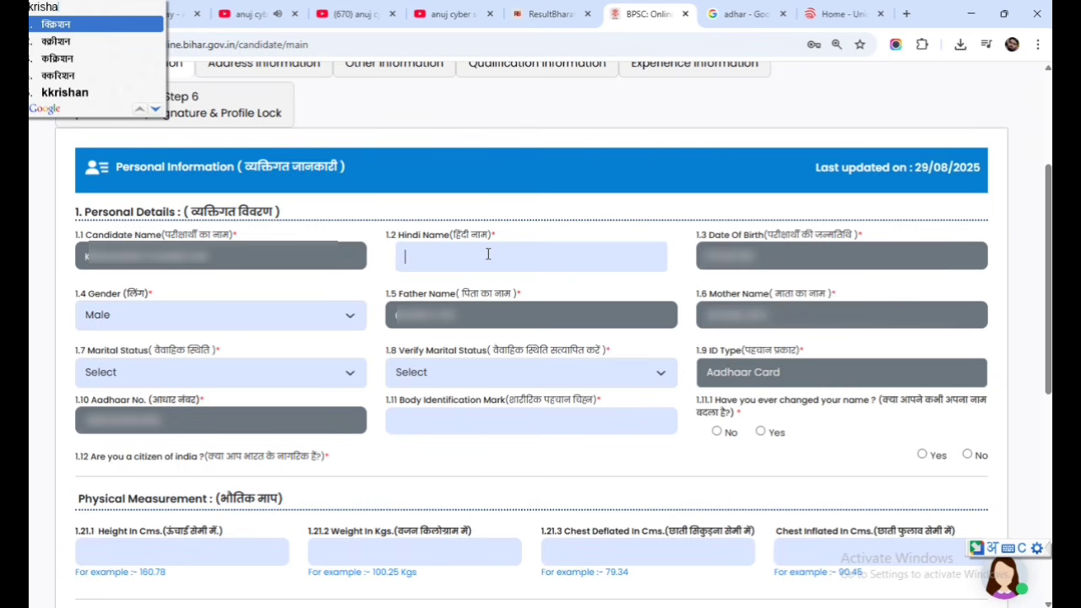
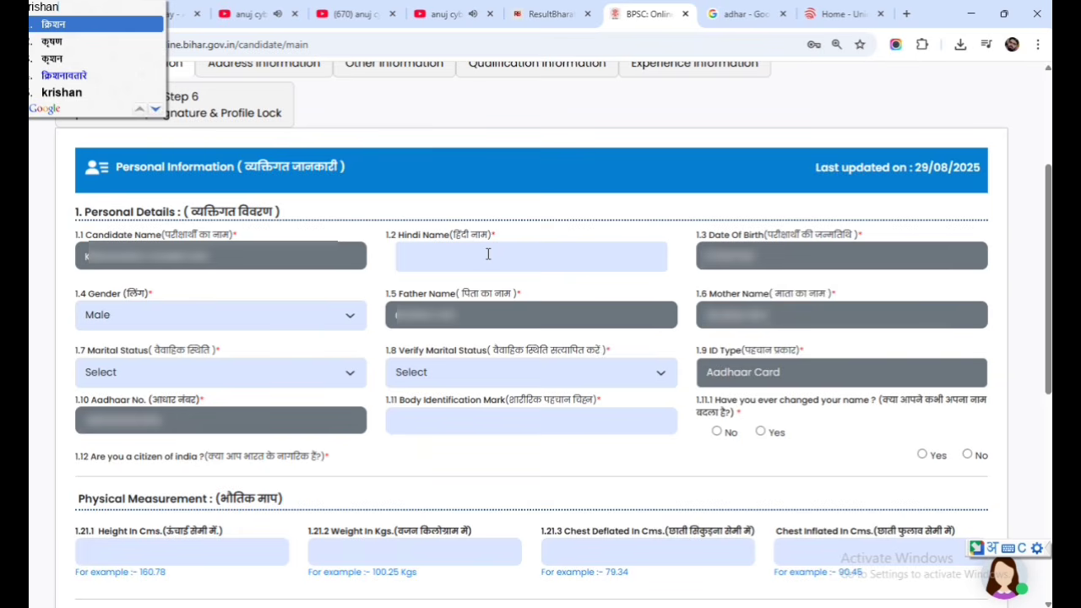
Step: Enter the applicant's first name in Hindi script in the Hindi Name field, picking the suitable transliteration
{"action": "key", "text": "Down"}
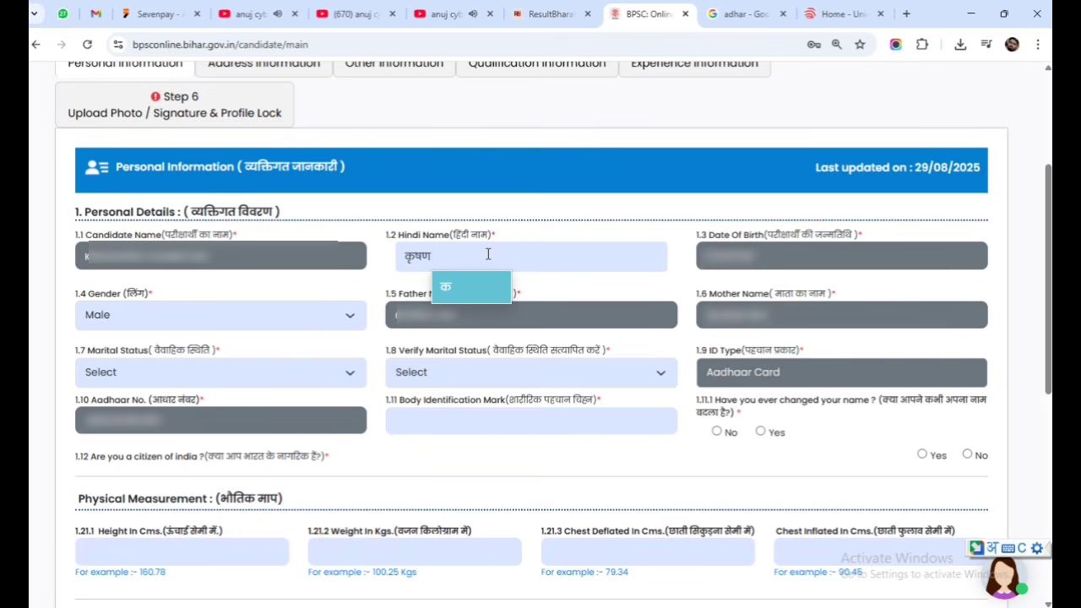
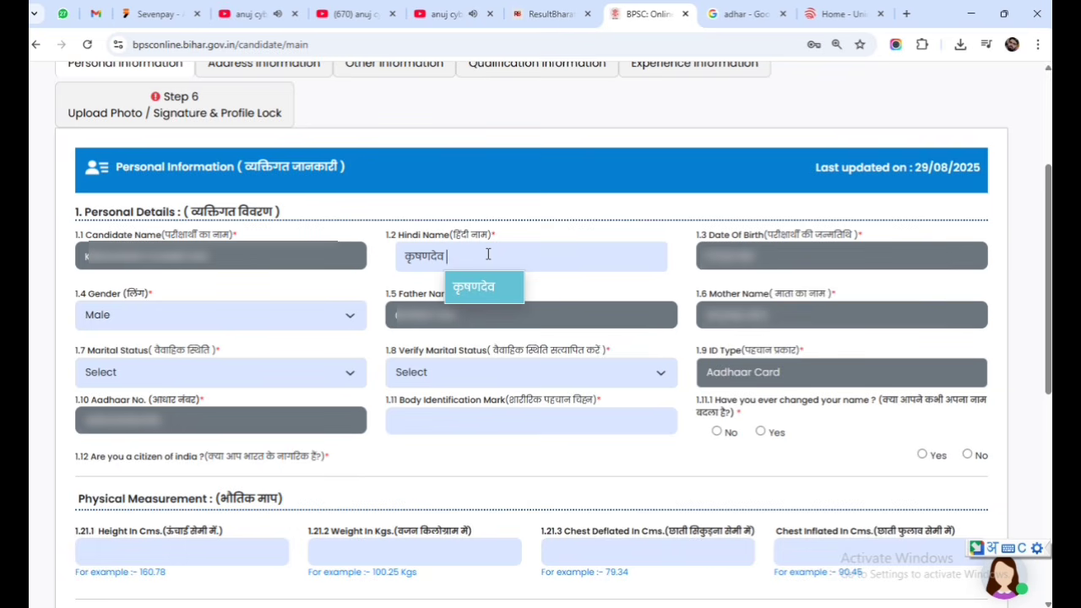
{"action": "left_click", "coordinate": [488, 297]}
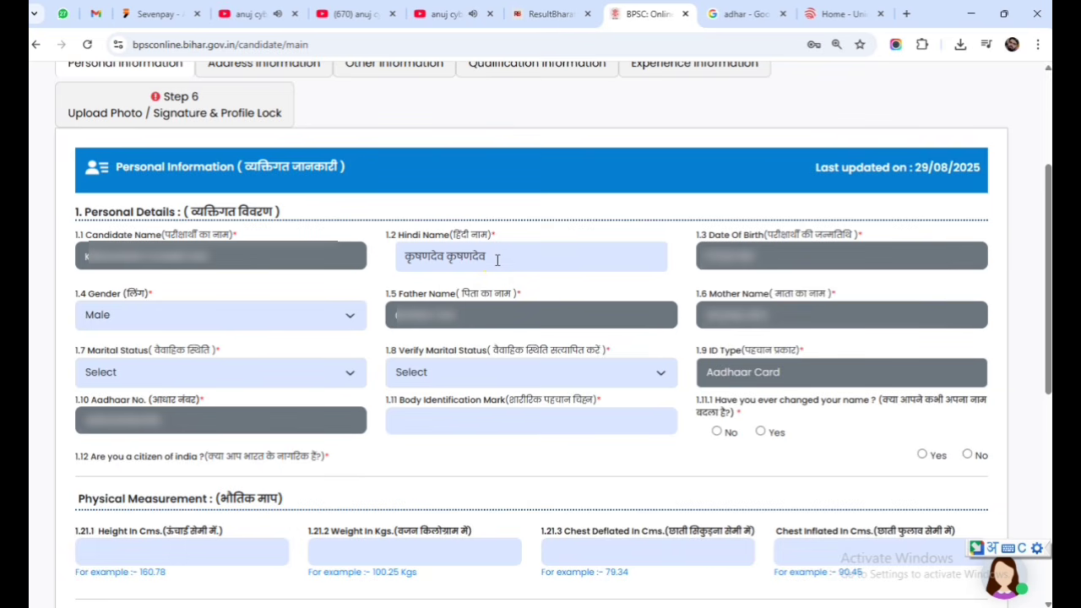
{"action": "key", "text": "BackSpace"}
{"action": "key", "text": "BackSpace"}
{"action": "key", "text": "BackSpace"}
{"action": "key", "text": "BackSpace"}
{"action": "key", "text": "BackSpace"}
{"action": "key", "text": "BackSpace"}
{"action": "key", "text": "BackSpace"}
{"action": "key", "text": "BackSpace"}
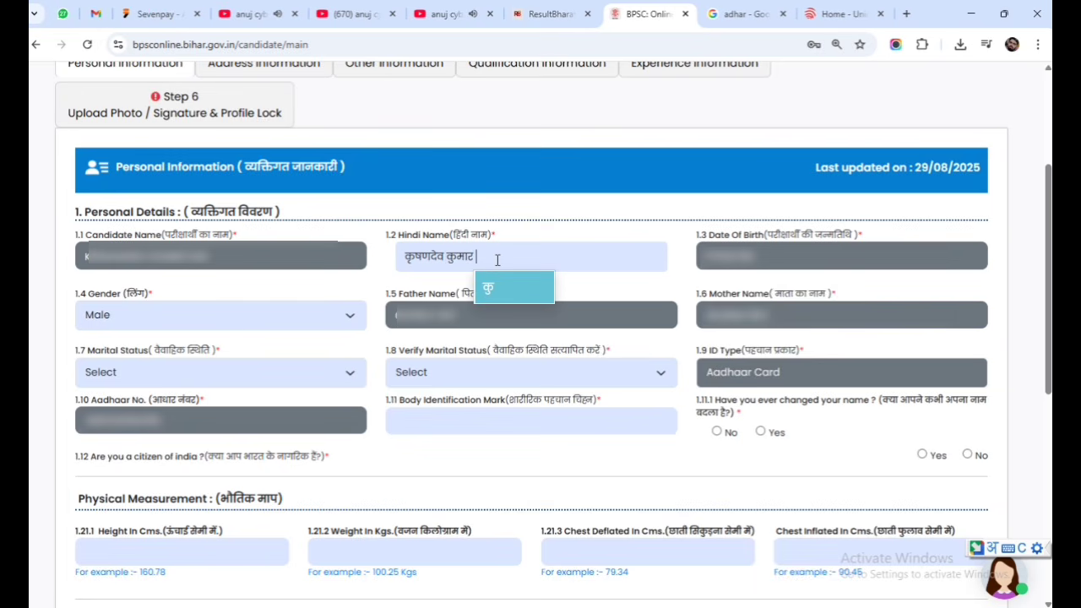
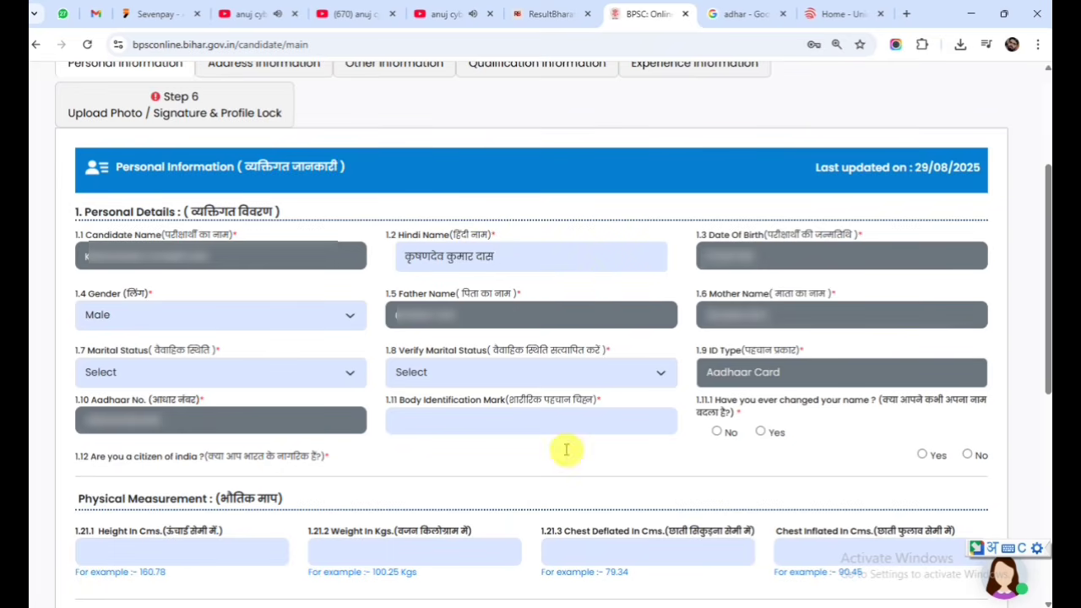
Step: Complete the Hindi name with the applicant's middle name and surname, and switch the keyboard back to English (India)
{"action": "left_click", "coordinate": [925, 605]}
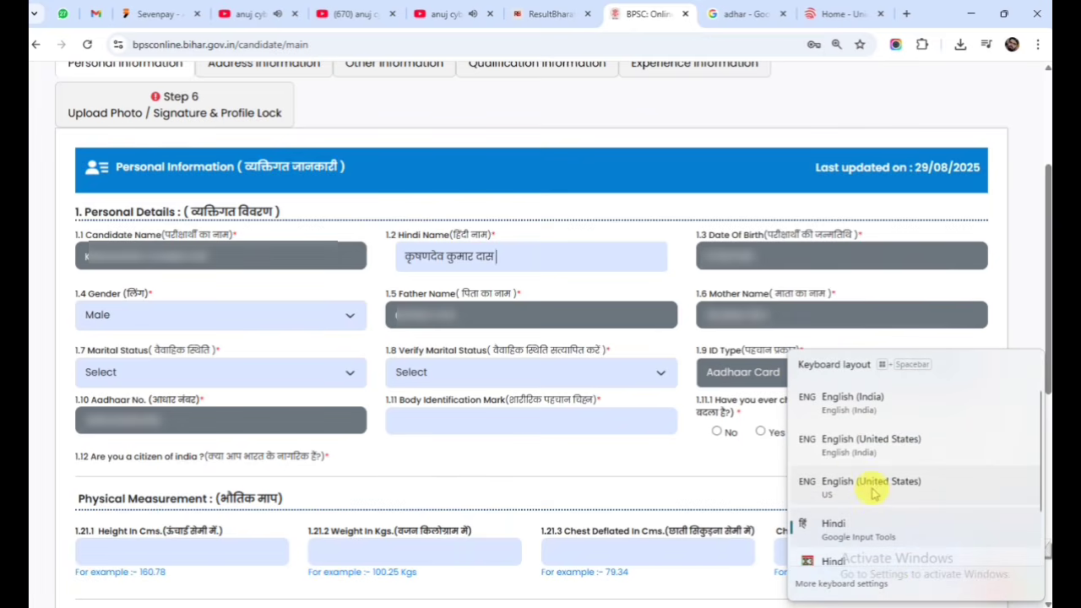
{"action": "left_click", "coordinate": [838, 403]}
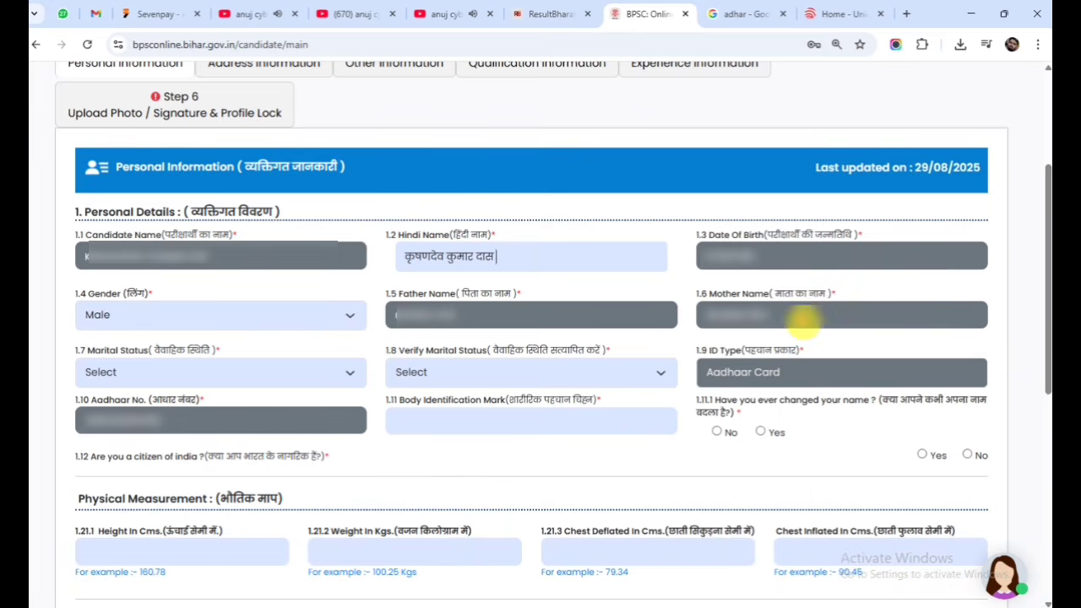
Step: Set both the marital status and its verification to Married
{"action": "left_click", "coordinate": [144, 371]}
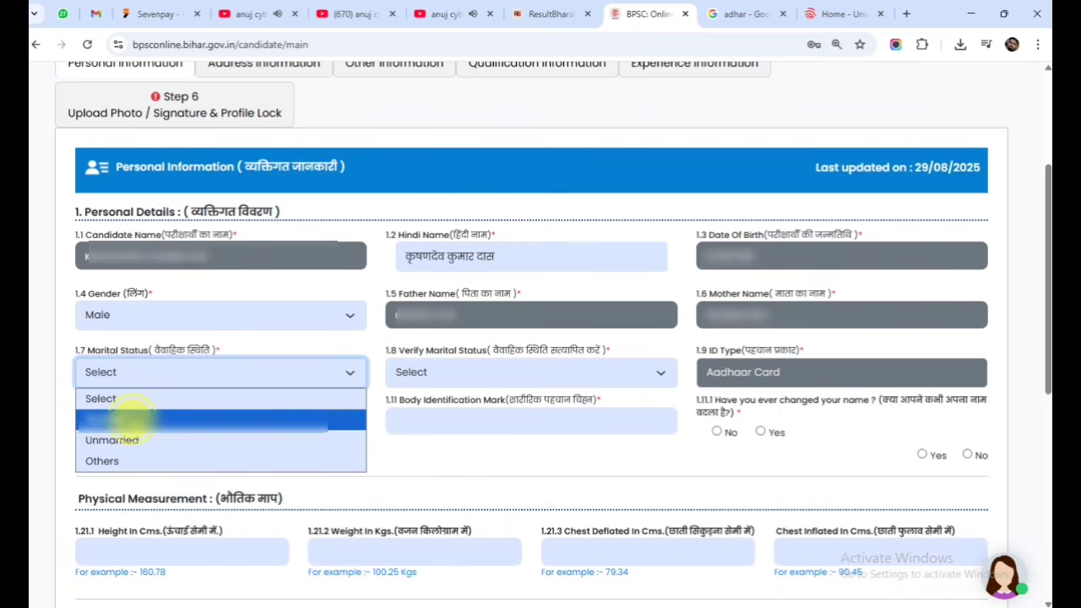
{"action": "left_click", "coordinate": [135, 412]}
{"action": "left_click", "coordinate": [523, 372]}
{"action": "left_click", "coordinate": [448, 418]}
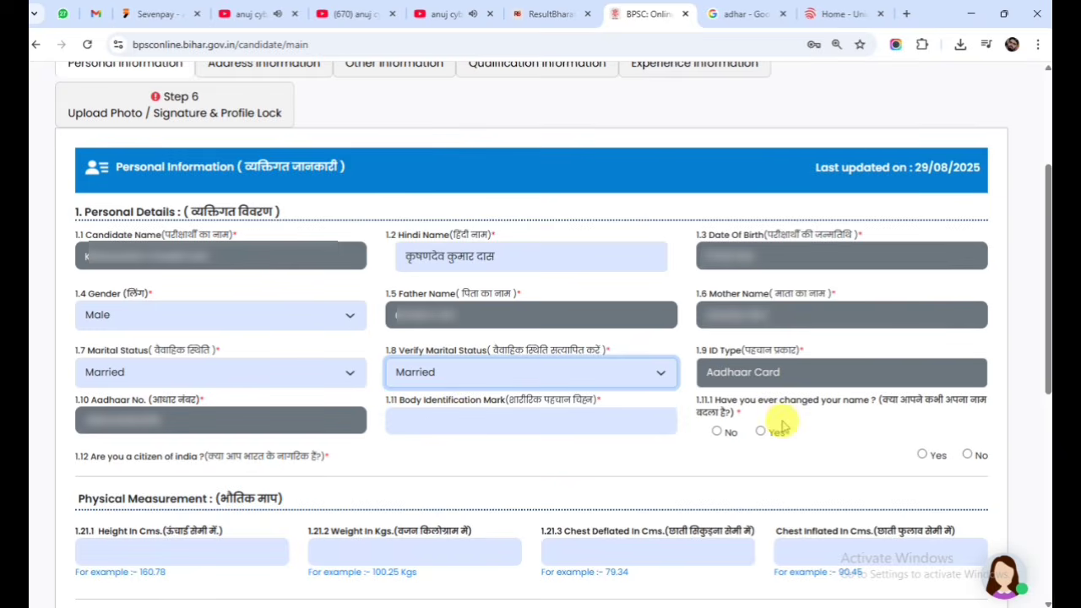
Step: Enter A MOLE ON THE CHEST as the body identification mark and answer No to having ever changed the name
{"action": "left_click", "coordinate": [424, 413]}
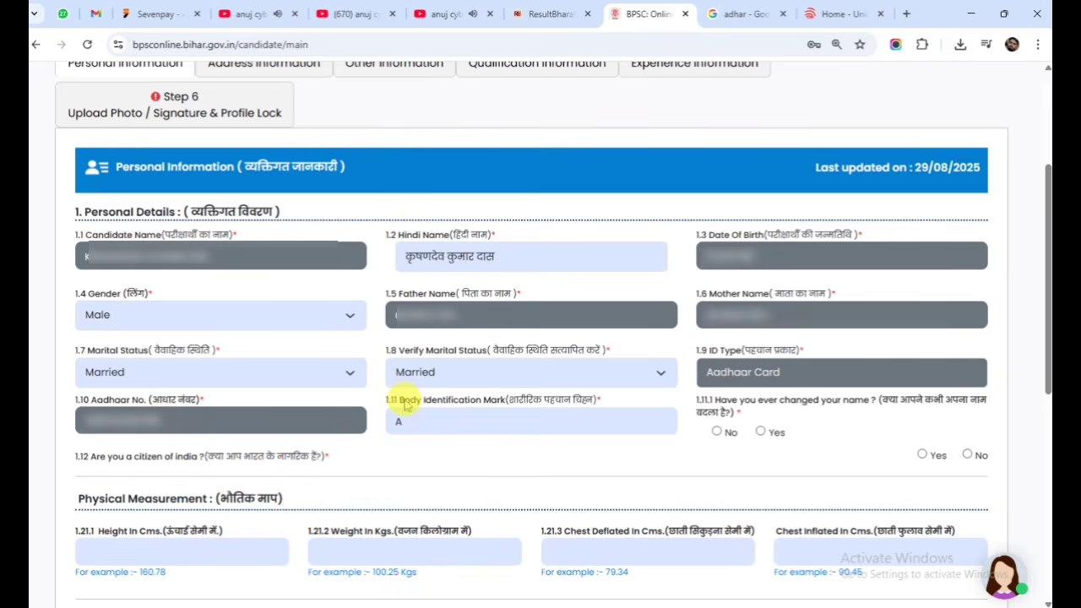
{"action": "left_click_drag", "start_coordinate": [400, 403], "coordinate": [479, 403]}
{"action": "left_click", "coordinate": [444, 425]}
{"action": "left_click", "coordinate": [720, 434]}
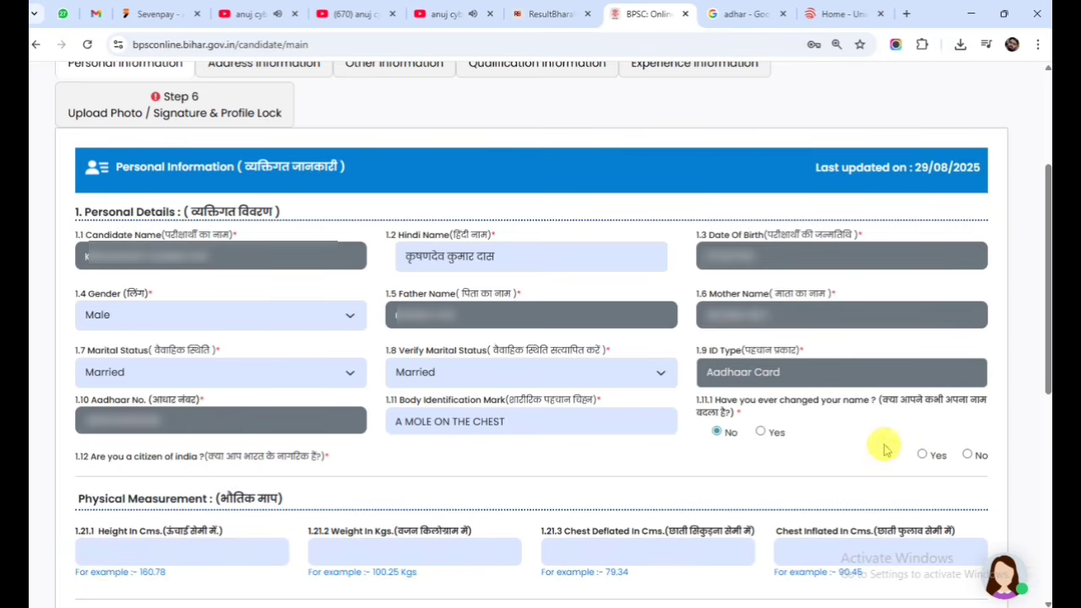
Step: Answer Yes to the question about being a citizen of India
{"action": "left_click_drag", "start_coordinate": [80, 455], "coordinate": [211, 468]}
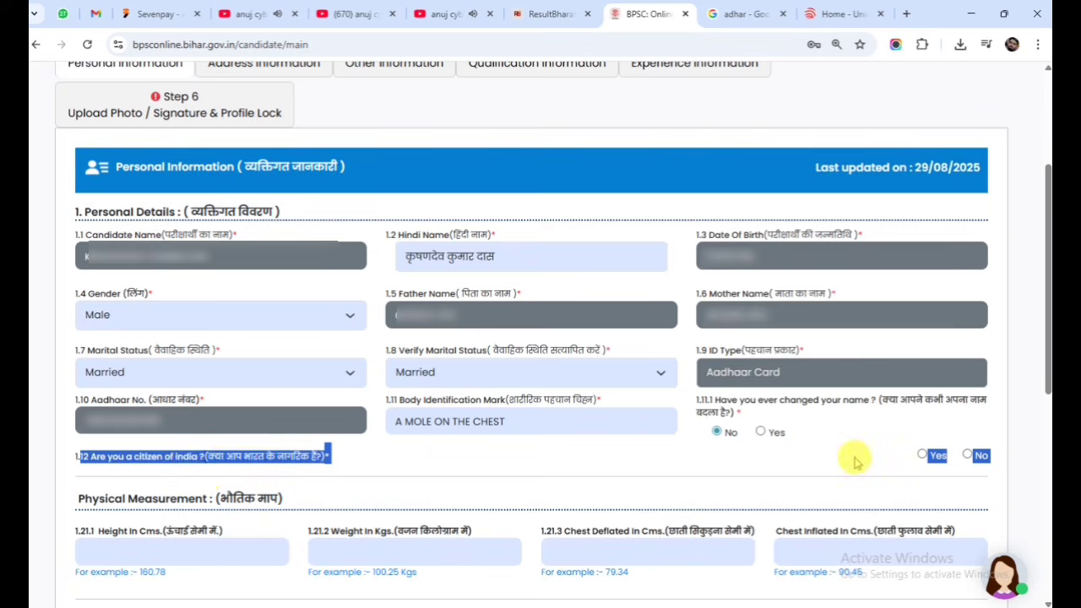
{"action": "left_click", "coordinate": [936, 455]}
{"action": "left_click", "coordinate": [921, 455]}
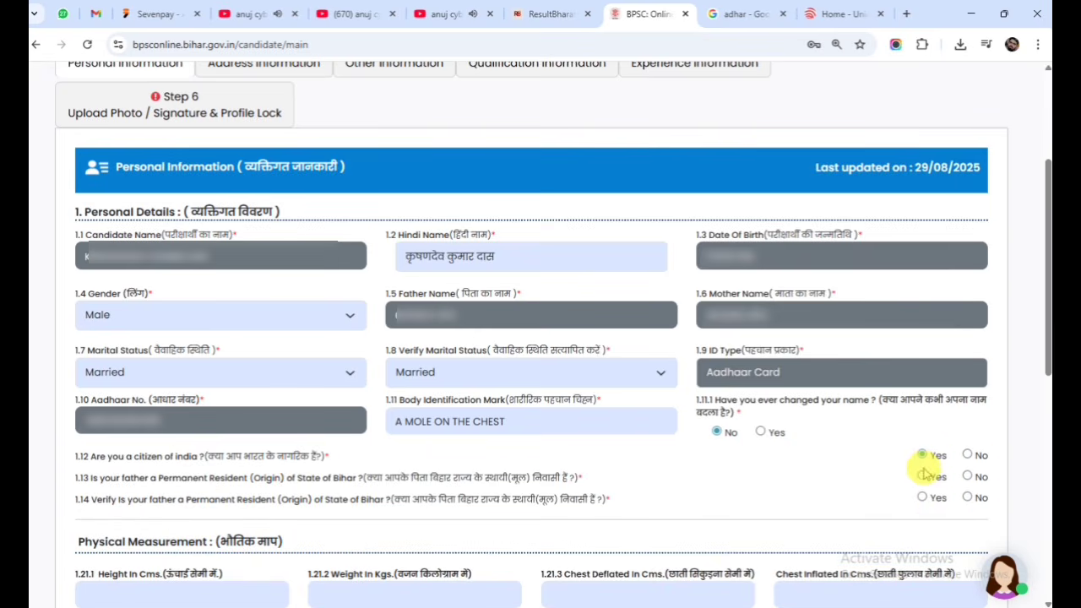
Step: Answer Yes to the father being a permanent resident of Bihar and to the matching verification question
{"action": "left_click_drag", "start_coordinate": [139, 480], "coordinate": [358, 480]}
{"action": "left_click", "coordinate": [359, 481]}
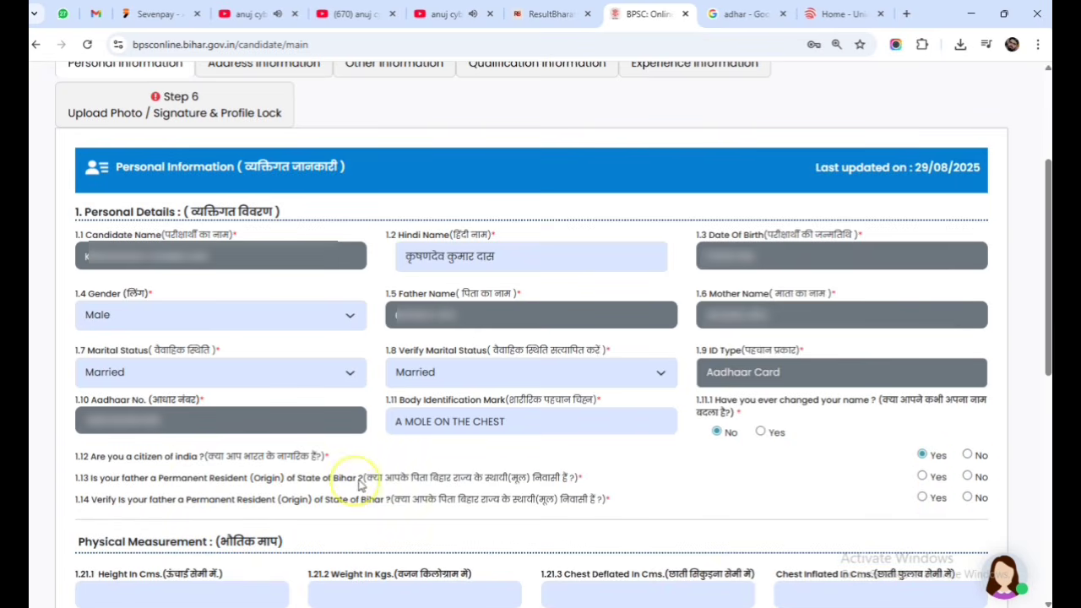
{"action": "left_click", "coordinate": [923, 476]}
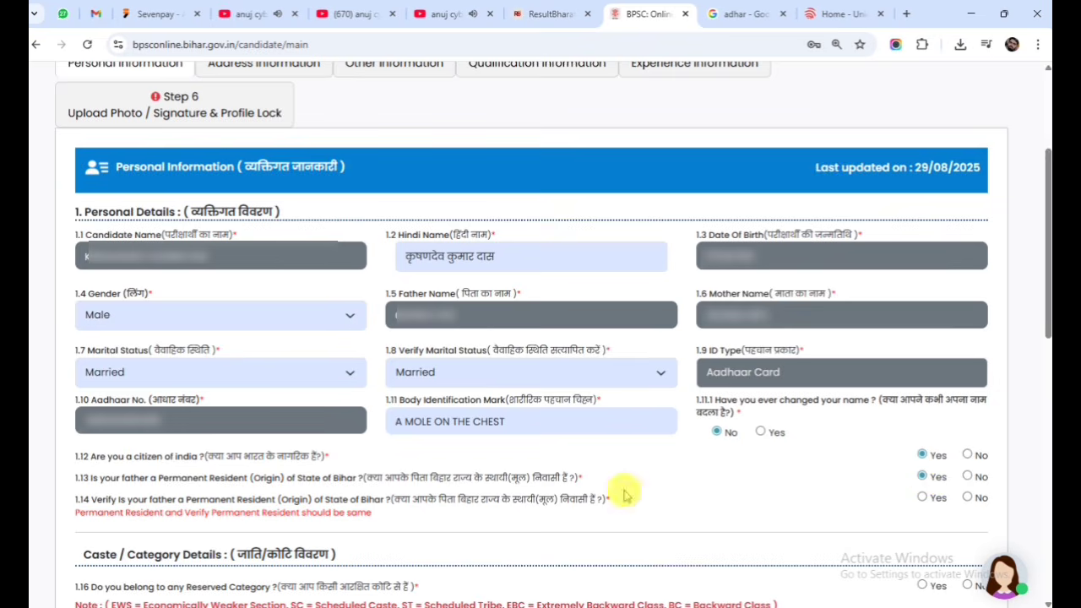
{"action": "scroll", "coordinate": [985, 355], "scroll_direction": "down", "scroll_amount": 2}
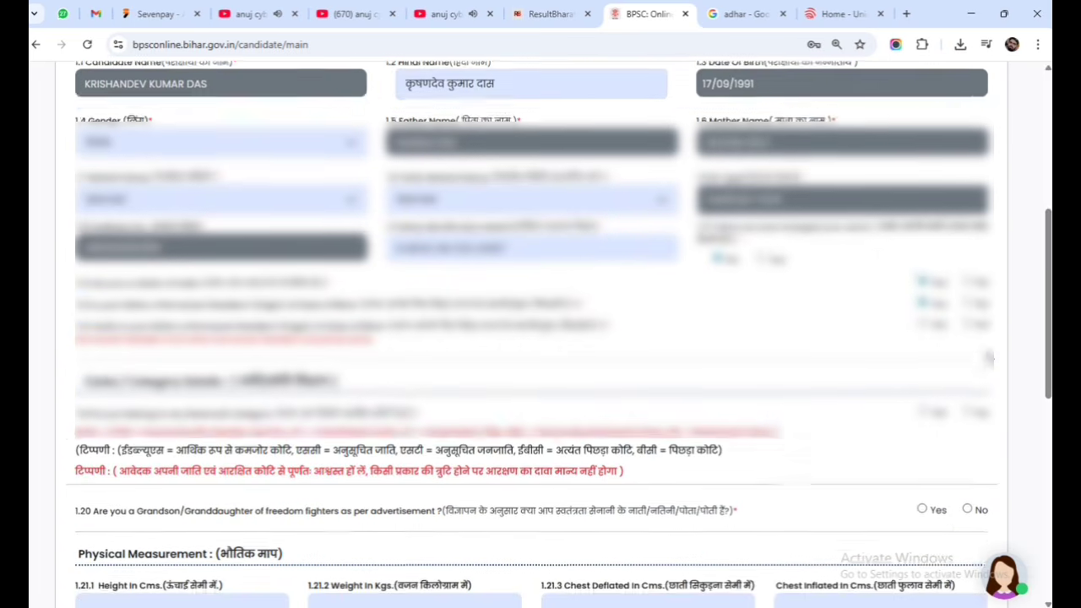
{"action": "scroll", "coordinate": [988, 359], "scroll_direction": "down", "scroll_amount": 2}
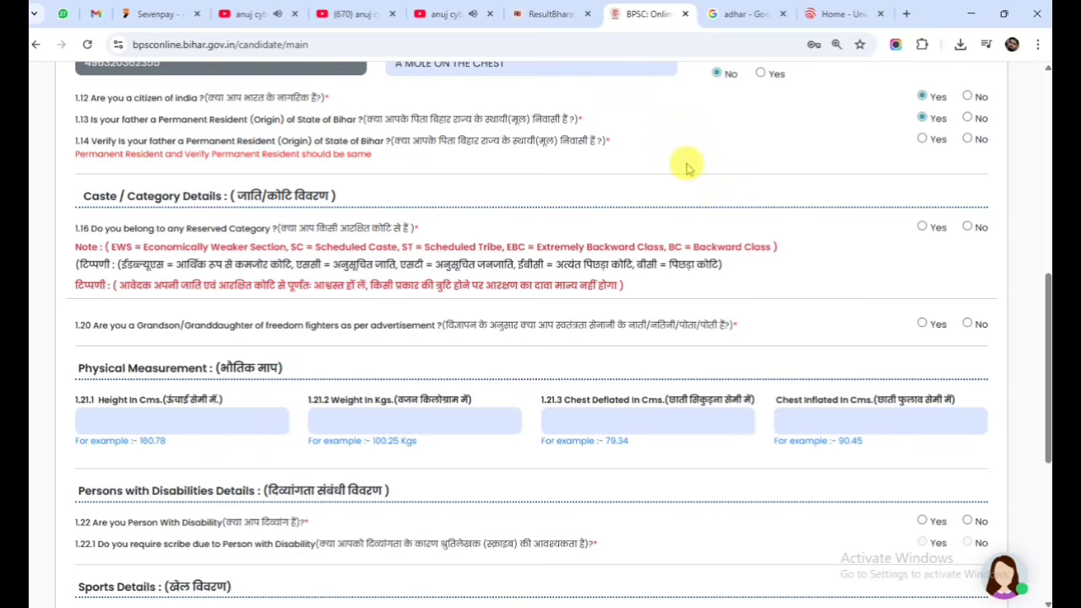
{"action": "left_click", "coordinate": [922, 139]}
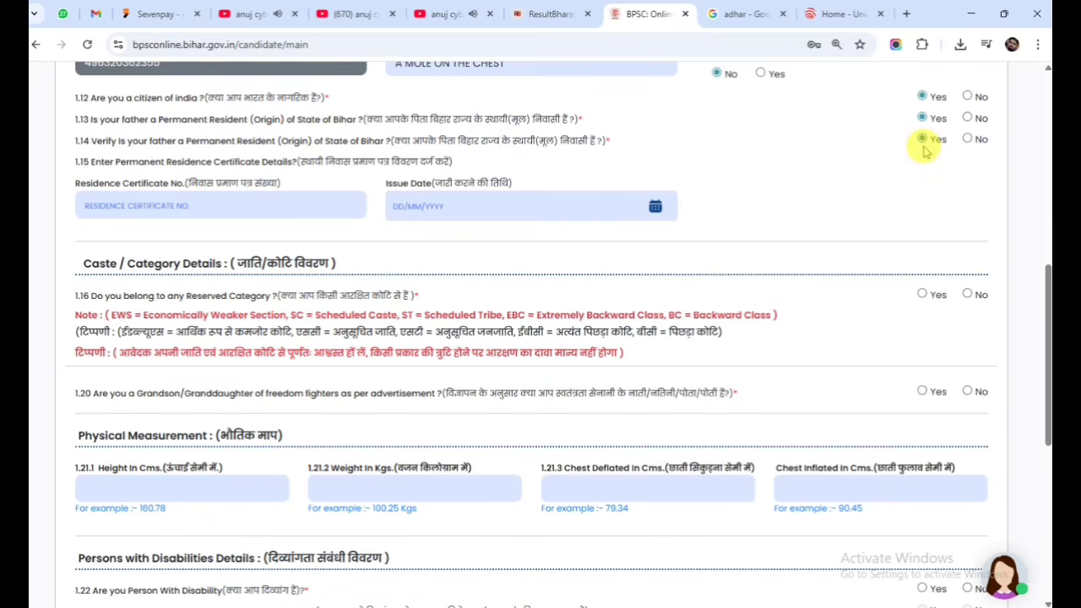
Step: Enter the permanent residence certificate number and set its issue date to 20 March 2024
{"action": "left_click", "coordinate": [137, 213]}
{"action": "type", "text": "BR"}
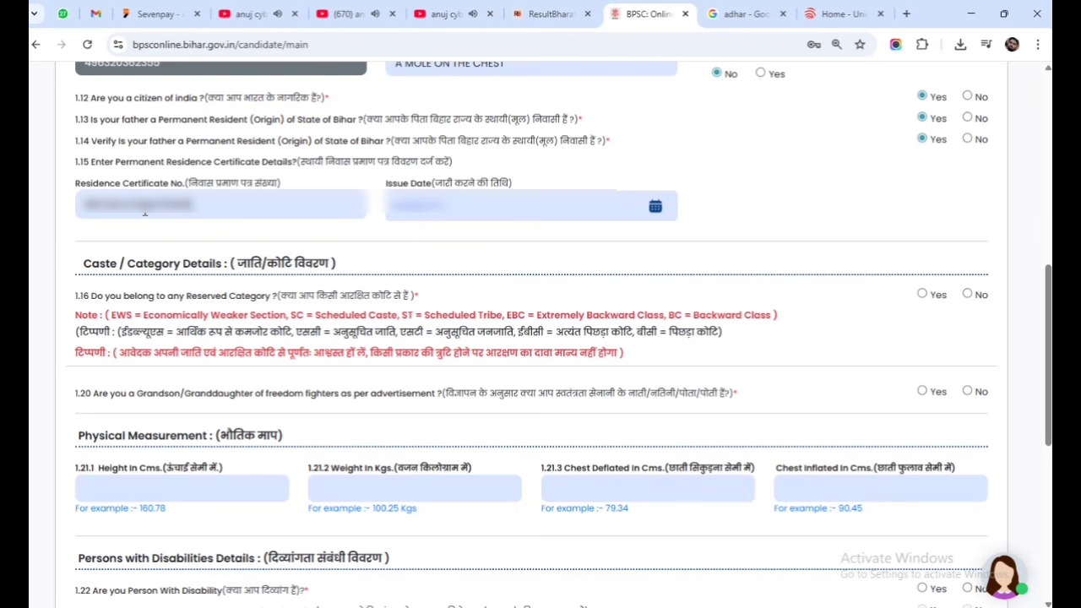
{"action": "left_click", "coordinate": [404, 204]}
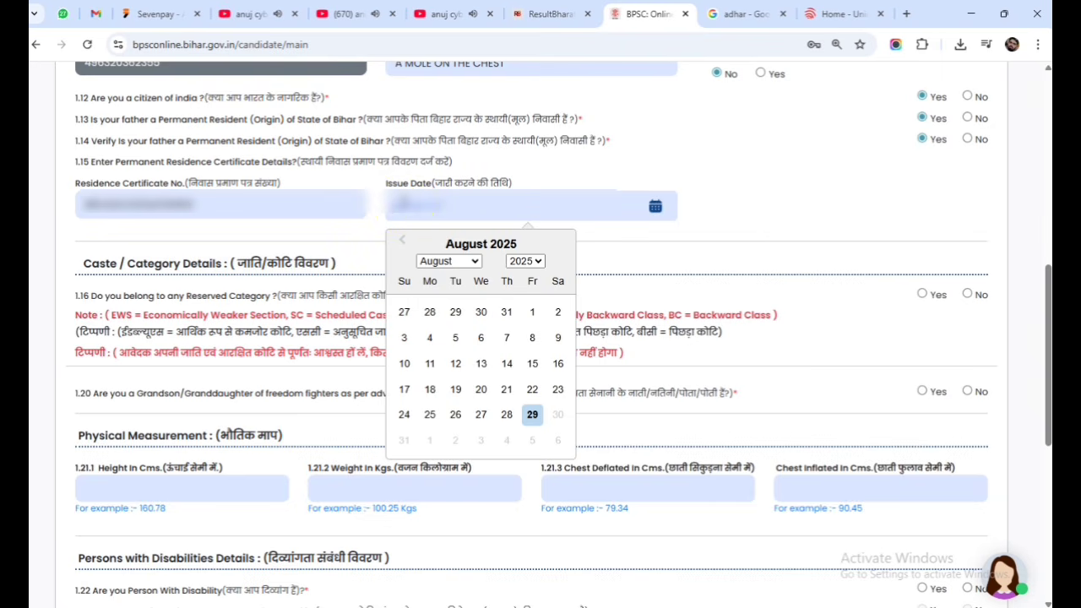
{"action": "left_click", "coordinate": [532, 260]}
{"action": "left_click", "coordinate": [520, 587]}
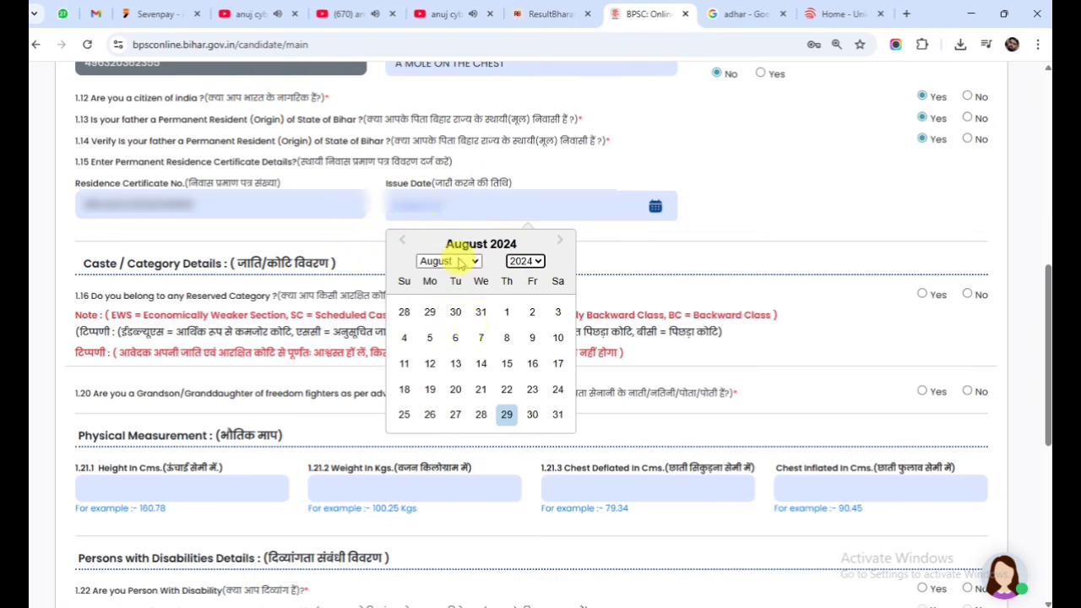
{"action": "left_click", "coordinate": [447, 261]}
{"action": "left_click", "coordinate": [434, 313]}
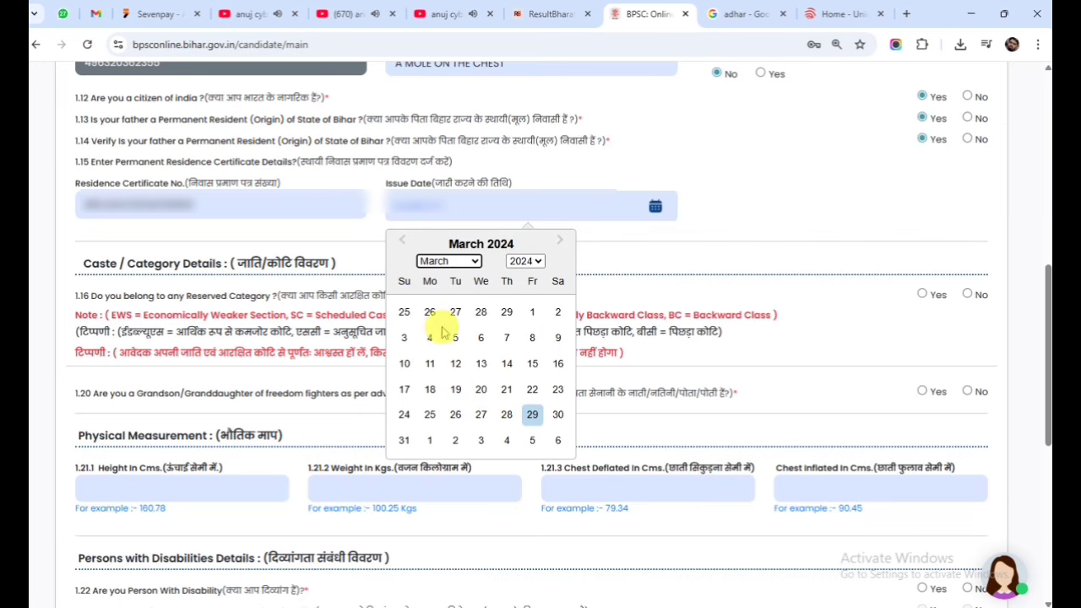
{"action": "left_click", "coordinate": [480, 389]}
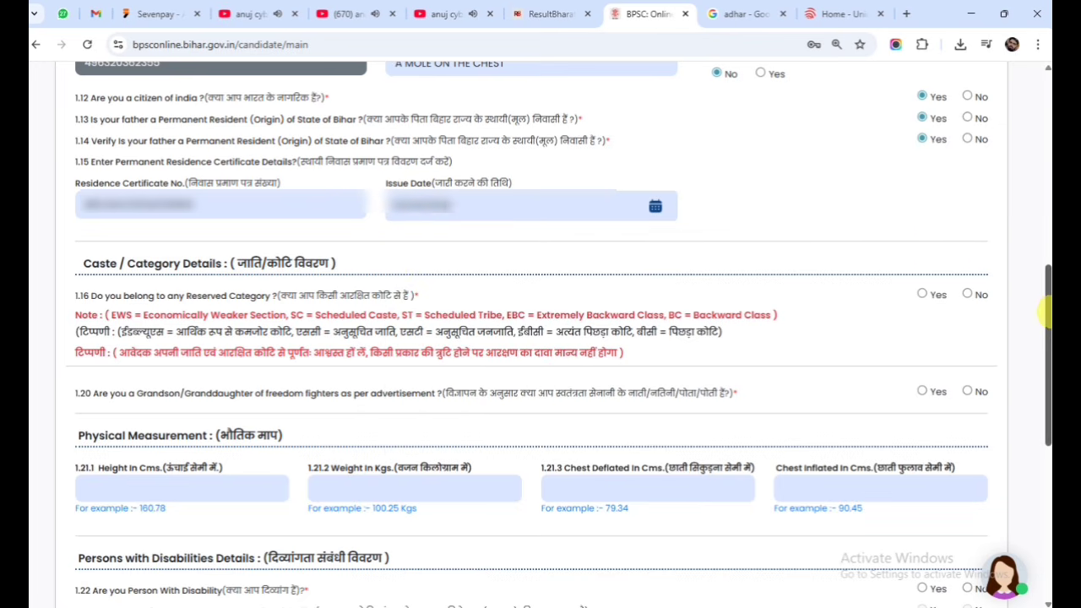
Step: Answer Yes to belonging to a reserved category and select SC as the category code
{"action": "left_click_drag", "start_coordinate": [1042, 305], "coordinate": [1041, 366]}
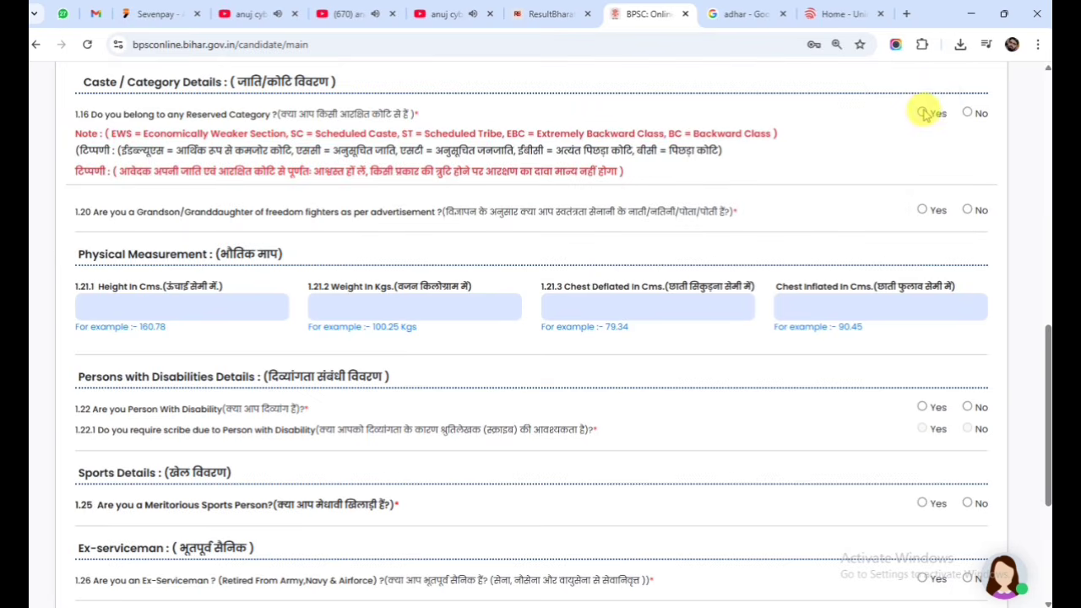
{"action": "left_click", "coordinate": [922, 113]}
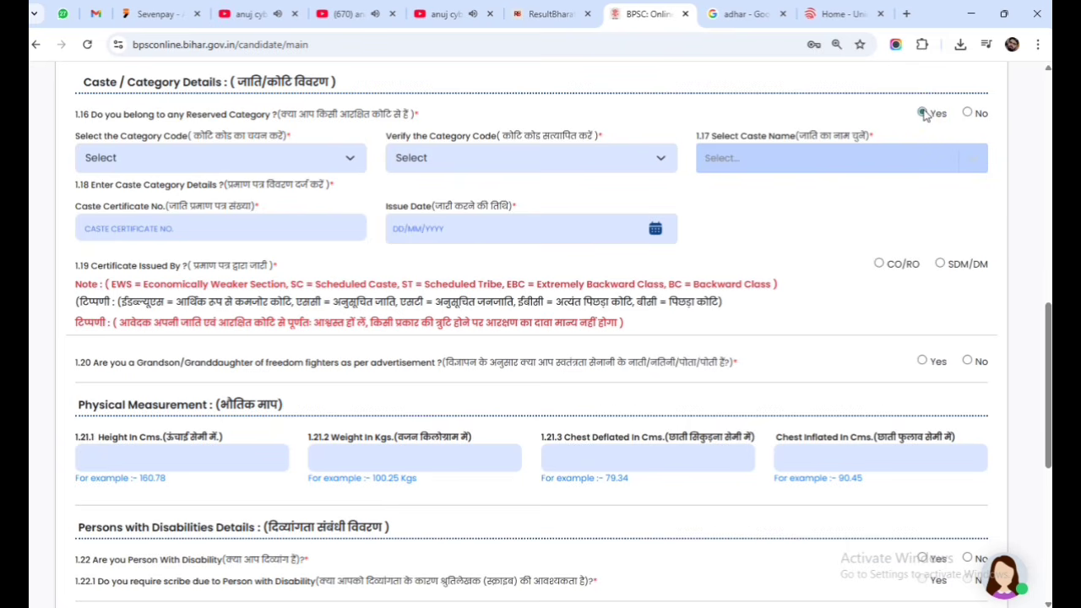
{"action": "left_click", "coordinate": [160, 152]}
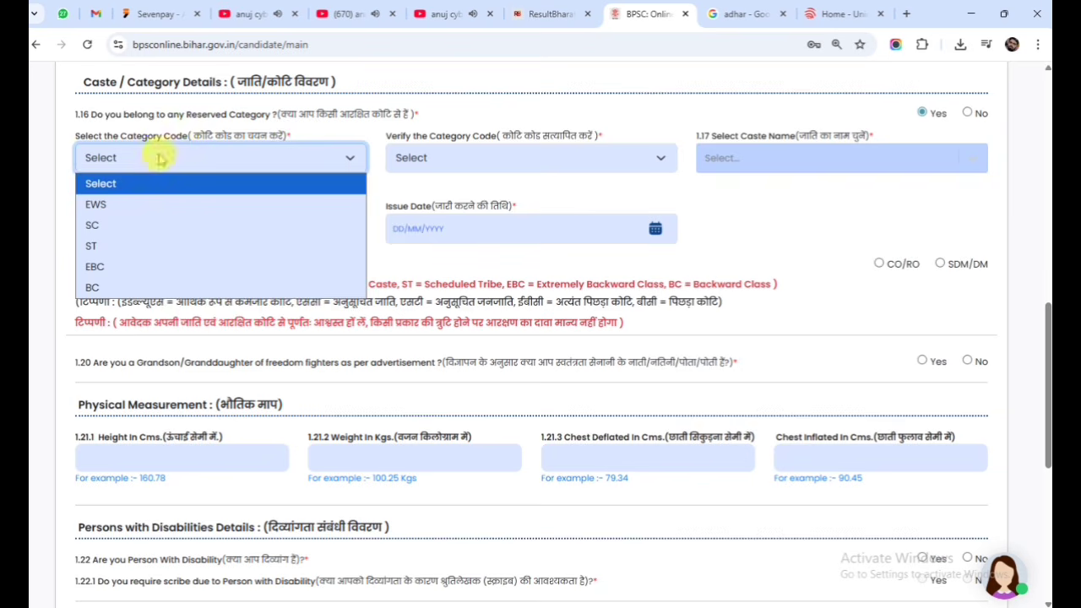
{"action": "left_click", "coordinate": [95, 224]}
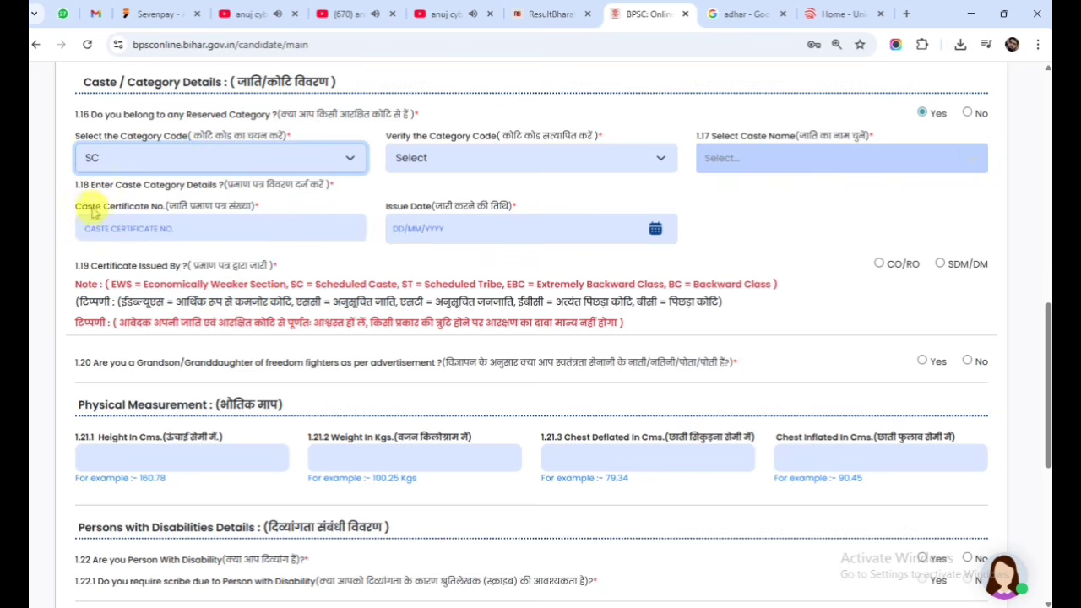
Step: Try EBC and BC as the category code, and return the selection to SC
{"action": "left_click", "coordinate": [498, 153]}
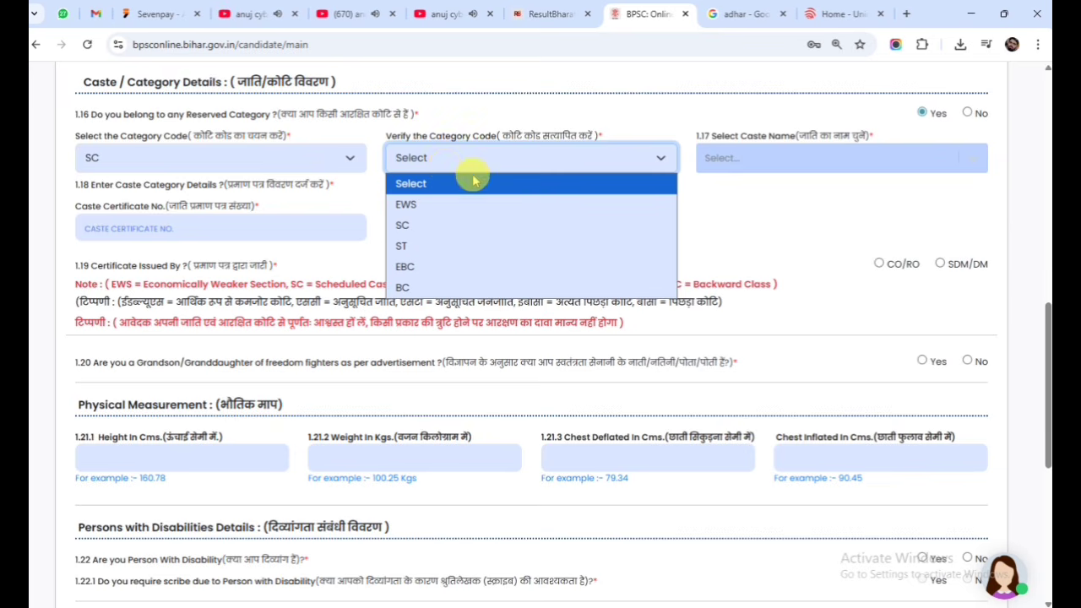
{"action": "left_click", "coordinate": [414, 167]}
{"action": "left_click", "coordinate": [284, 156]}
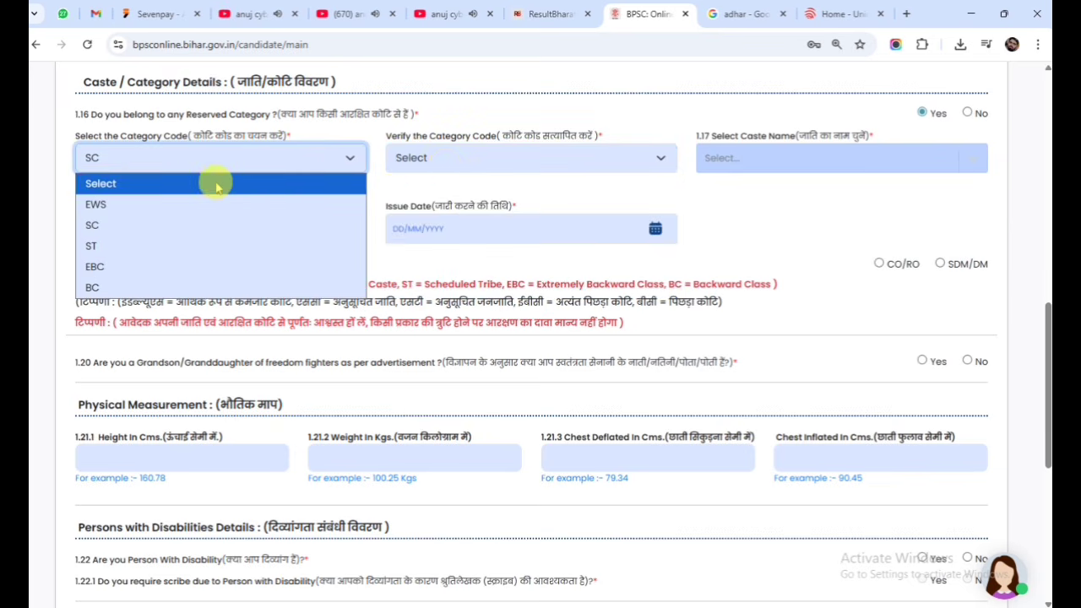
{"action": "left_click", "coordinate": [215, 270]}
{"action": "left_click", "coordinate": [291, 161]}
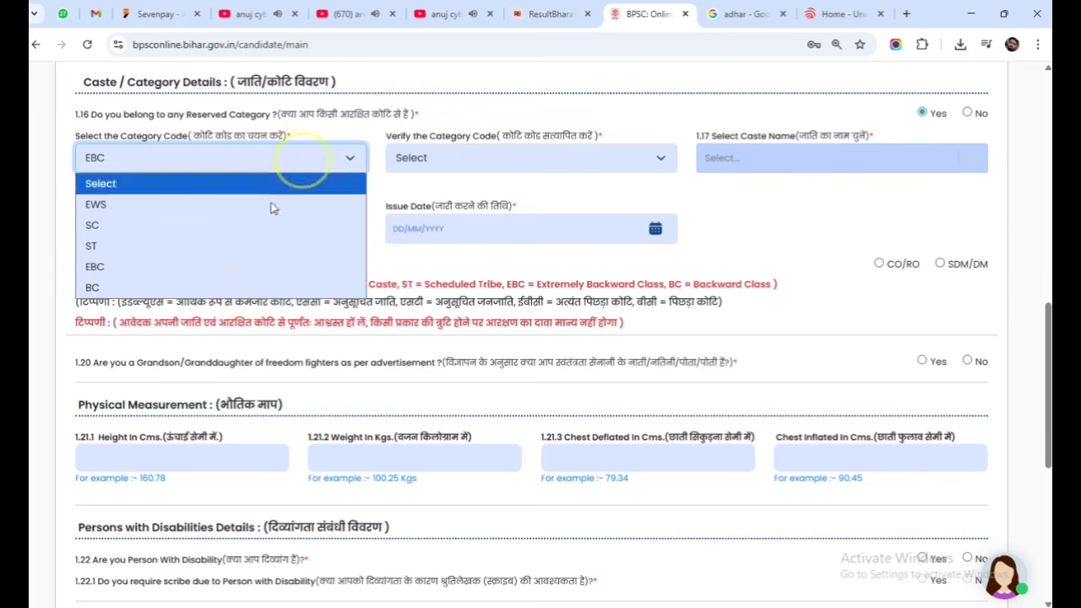
{"action": "left_click", "coordinate": [226, 288]}
{"action": "left_click", "coordinate": [309, 160]}
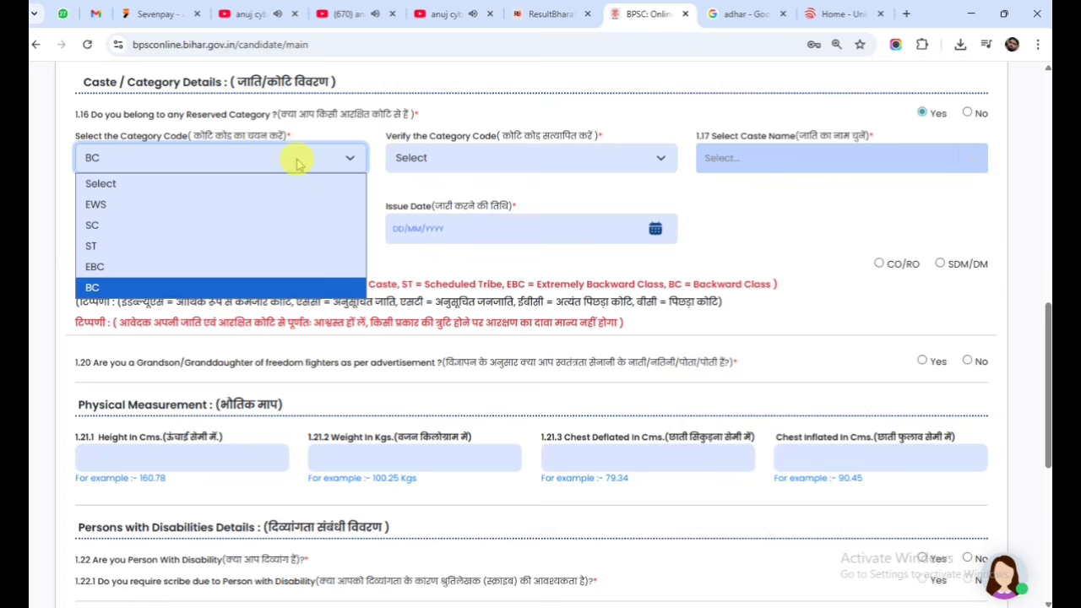
{"action": "left_click", "coordinate": [242, 224]}
Step: Verify the category code as SC and select Chamar, Mochi as the caste name
{"action": "left_click", "coordinate": [431, 156]}
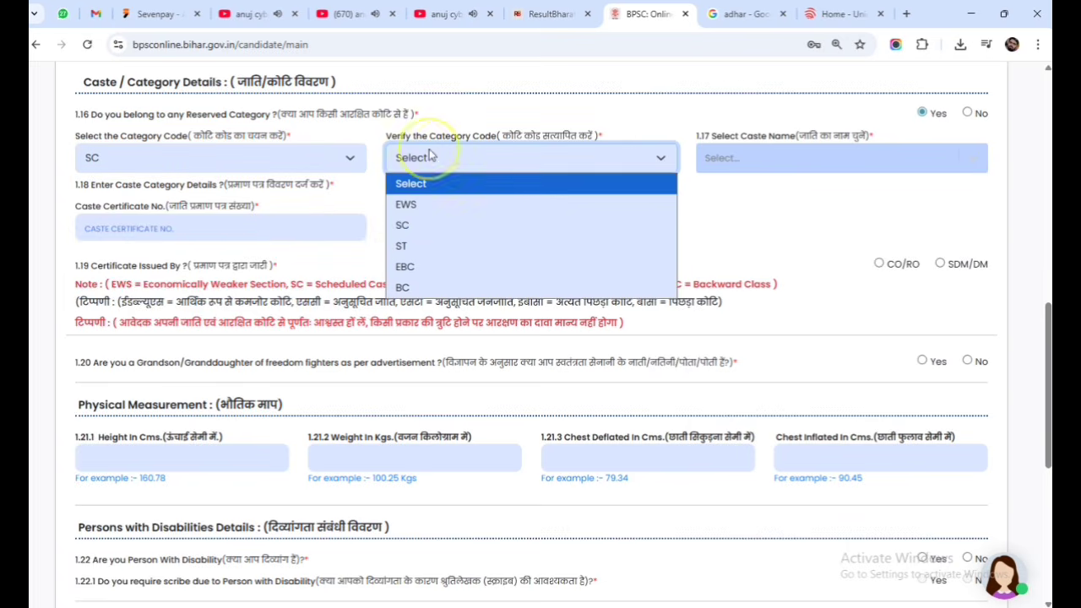
{"action": "left_click", "coordinate": [413, 225]}
{"action": "left_click", "coordinate": [817, 154]}
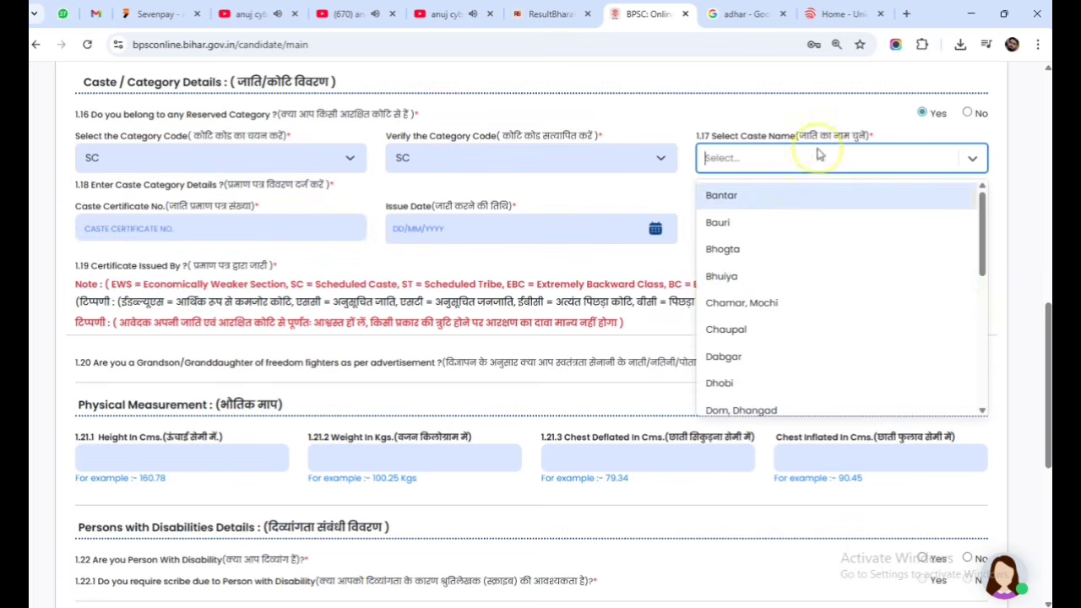
{"action": "left_click", "coordinate": [740, 303]}
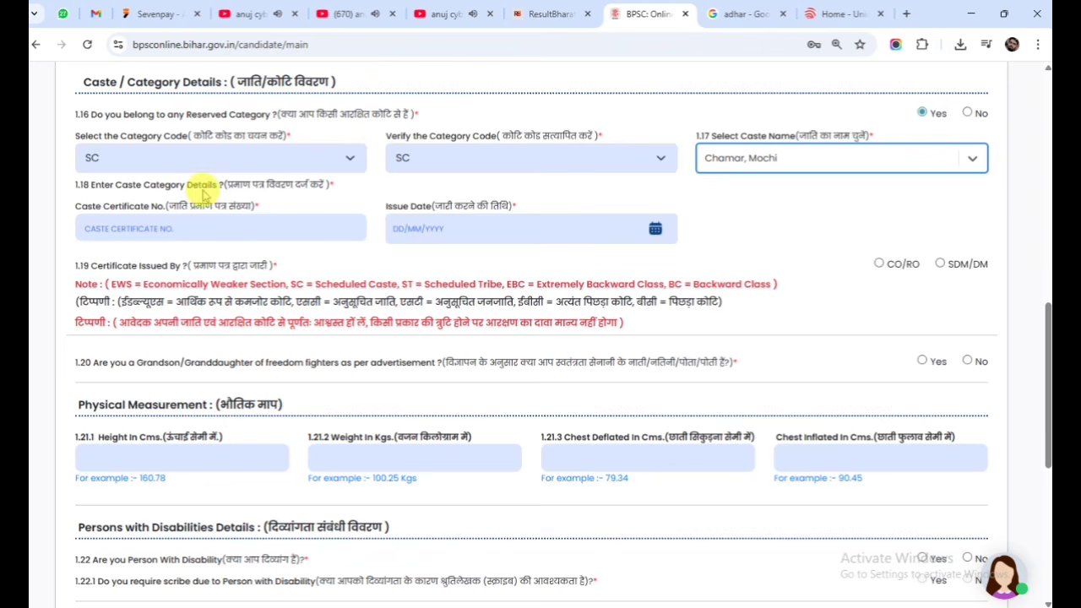
Step: Enter the caste certificate number and set its issue date to 20 March 2024
{"action": "left_click", "coordinate": [171, 226]}
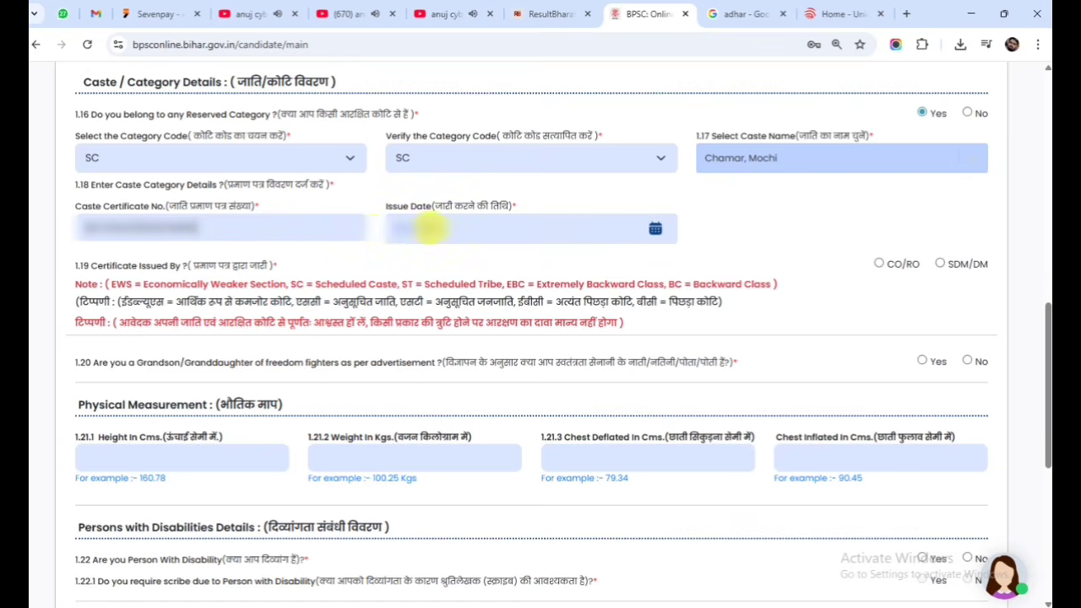
{"action": "left_click", "coordinate": [429, 226]}
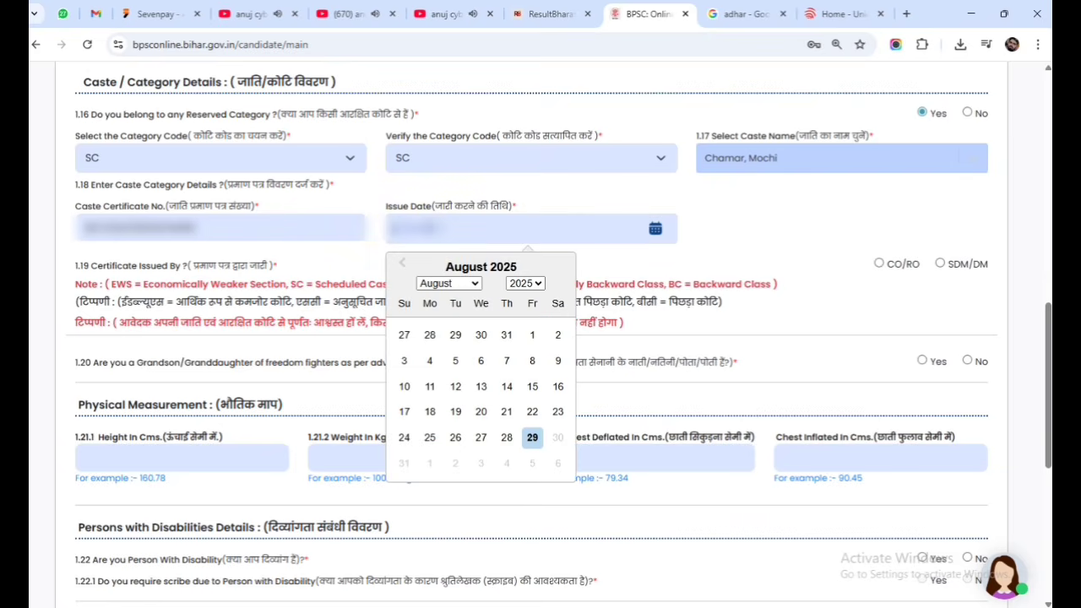
{"action": "left_click", "coordinate": [524, 283]}
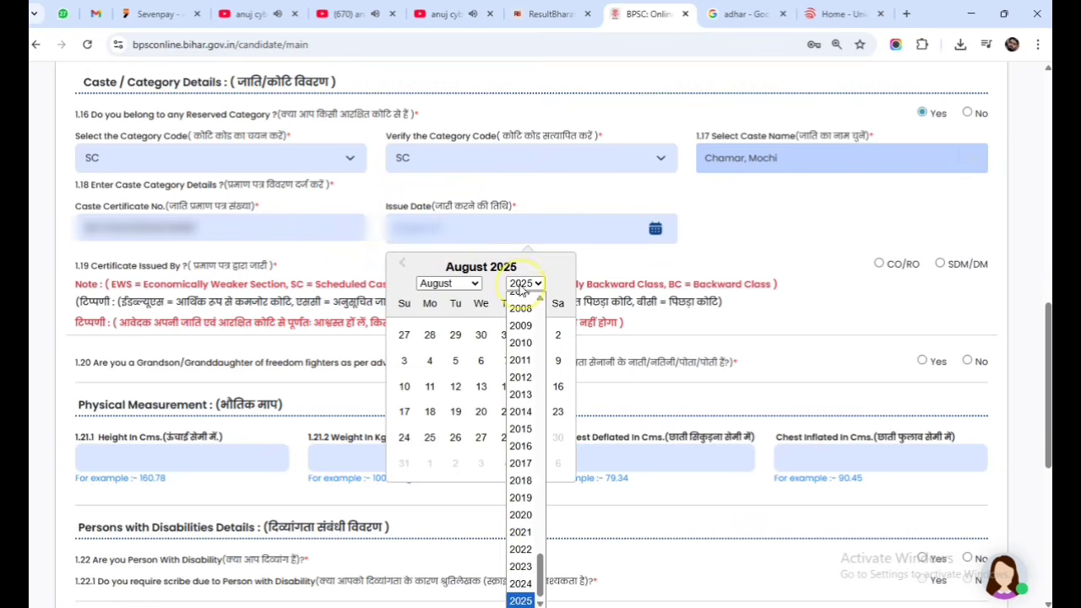
{"action": "left_click", "coordinate": [520, 593]}
{"action": "left_click", "coordinate": [446, 283]}
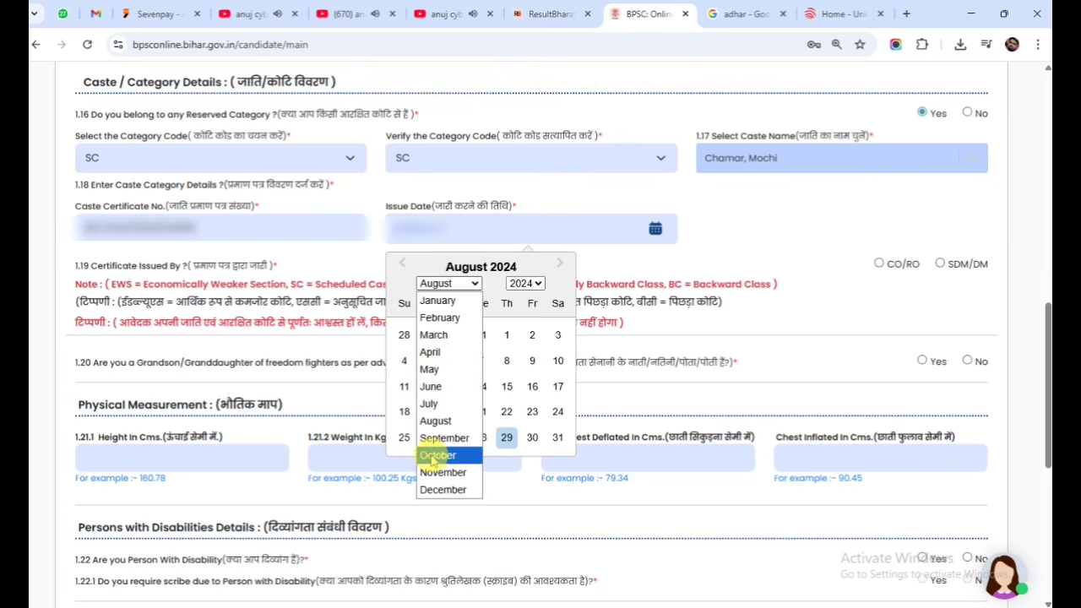
{"action": "left_click", "coordinate": [433, 335]}
{"action": "left_click", "coordinate": [484, 412]}
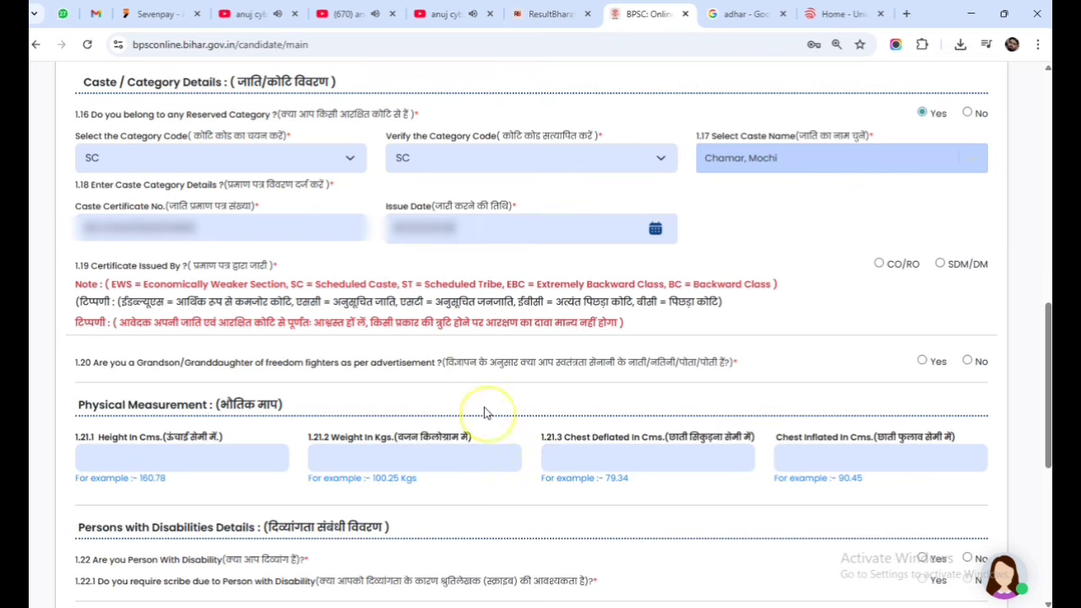
Step: Mark the caste certificate as issued by SDM/DM and answer No to being a grandchild of freedom fighters
{"action": "left_click", "coordinate": [941, 263]}
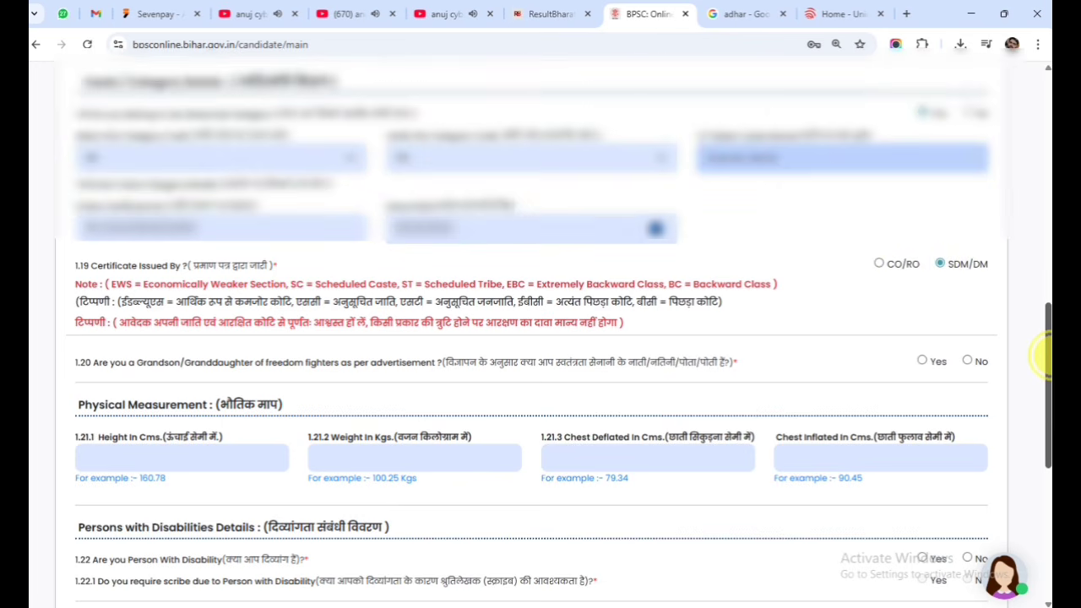
{"action": "left_click_drag", "start_coordinate": [1043, 355], "coordinate": [1044, 429]}
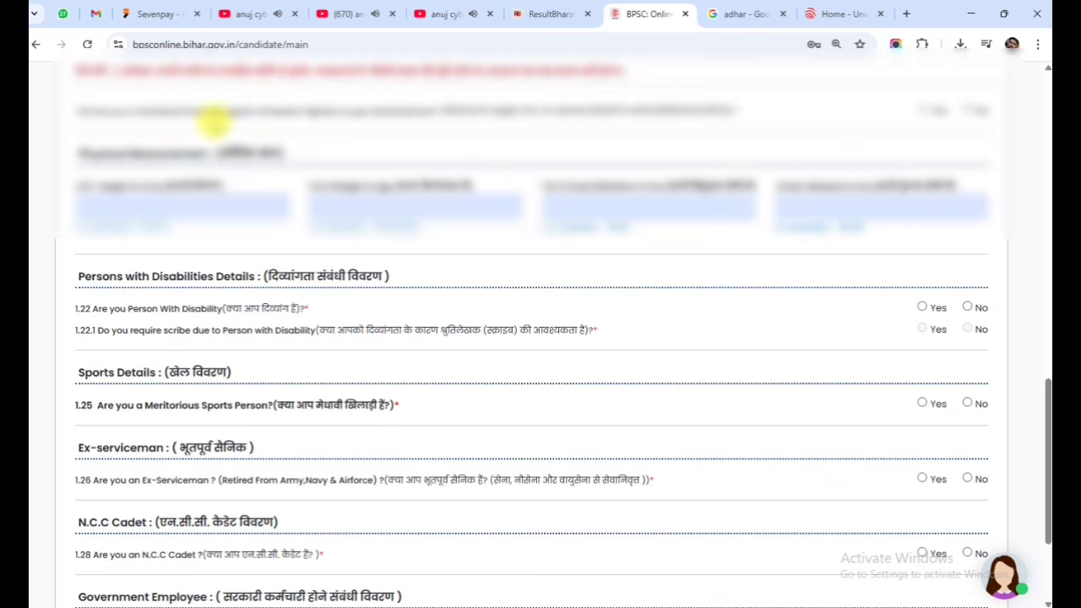
{"action": "left_click", "coordinate": [967, 111]}
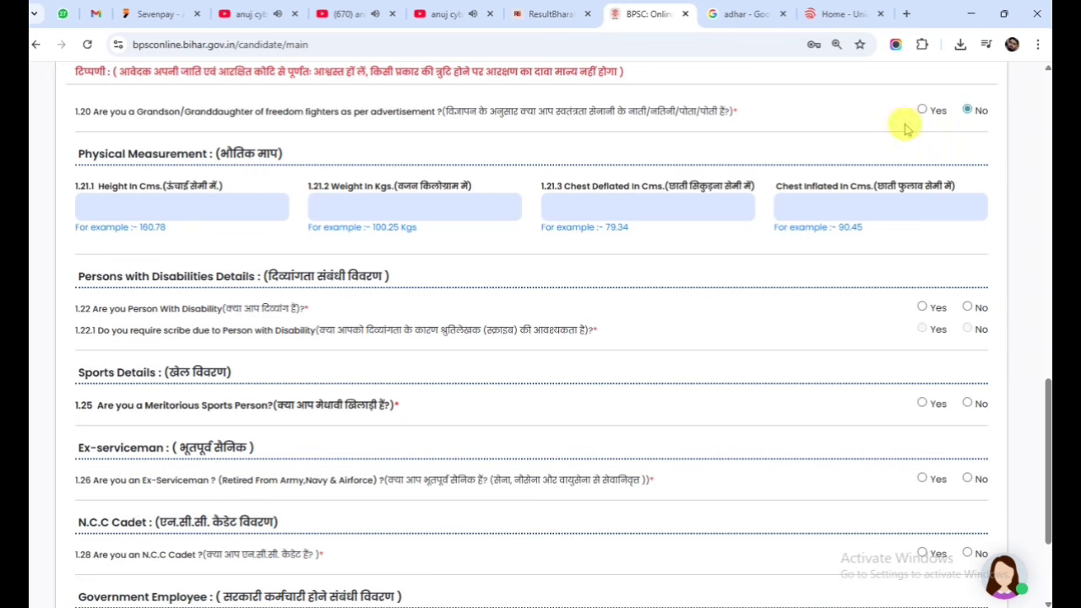
{"action": "left_click", "coordinate": [193, 214]}
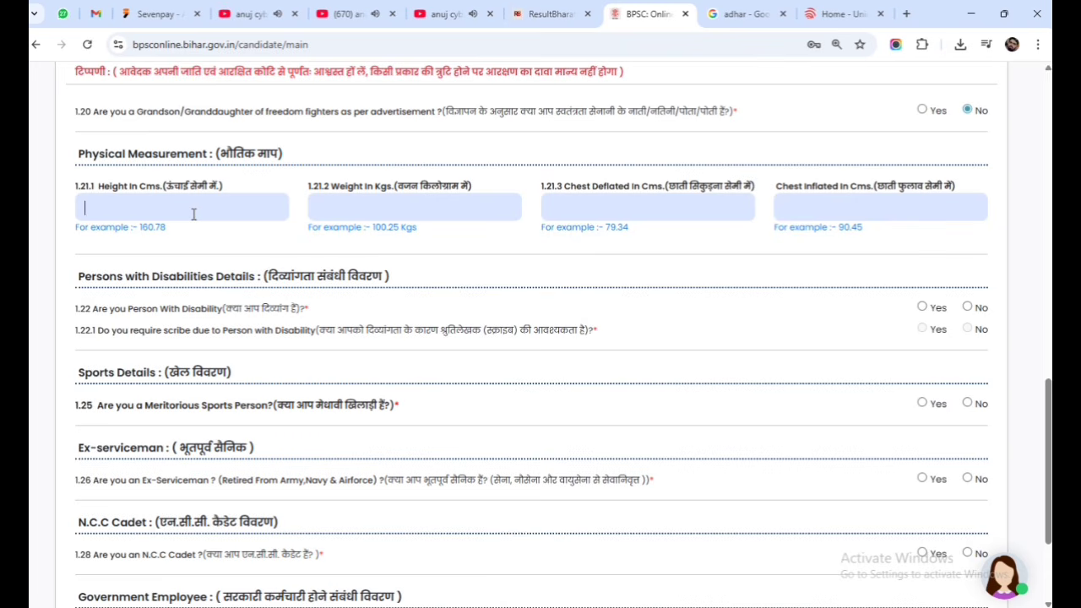
{"action": "left_click", "coordinate": [193, 214]}
{"action": "left_click", "coordinate": [374, 196]}
{"action": "left_click", "coordinate": [571, 195]}
{"action": "left_click", "coordinate": [826, 210]}
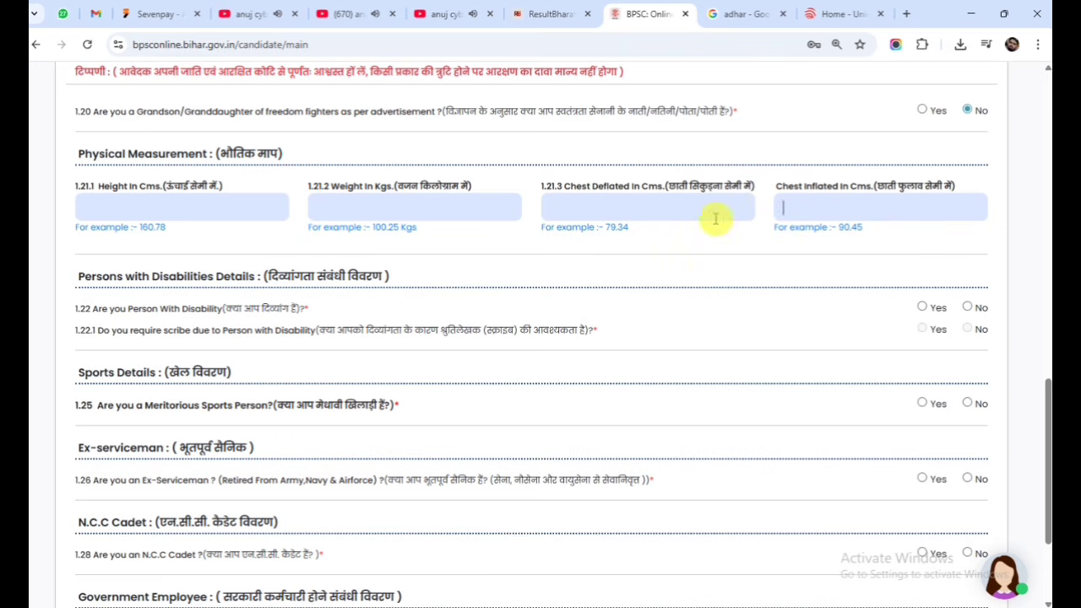
Step: Answer No to the question about being a person with disability
{"action": "left_click", "coordinate": [921, 308]}
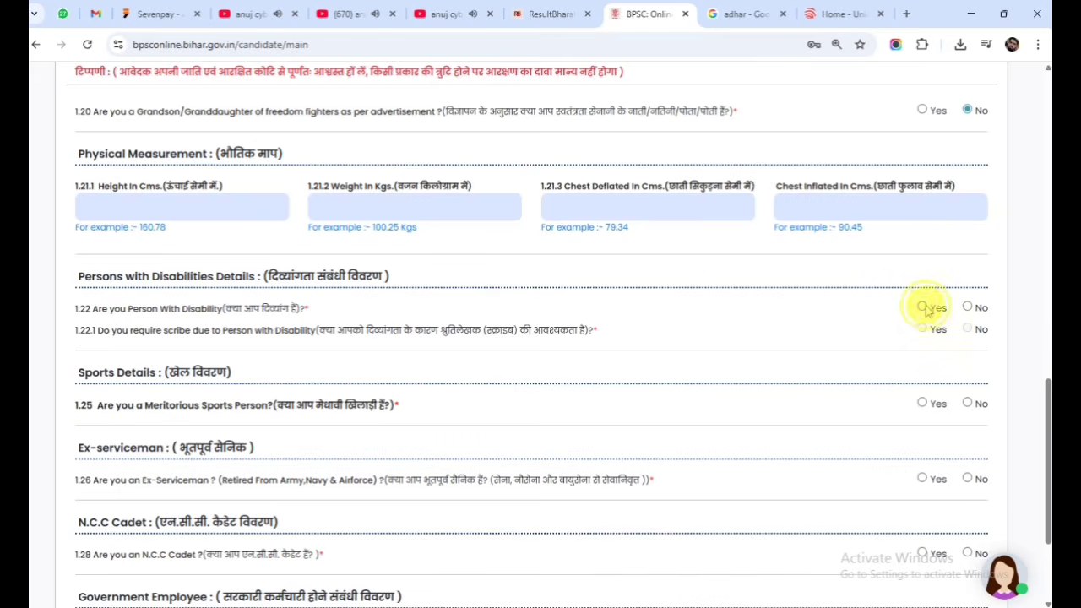
{"action": "left_click", "coordinate": [968, 307]}
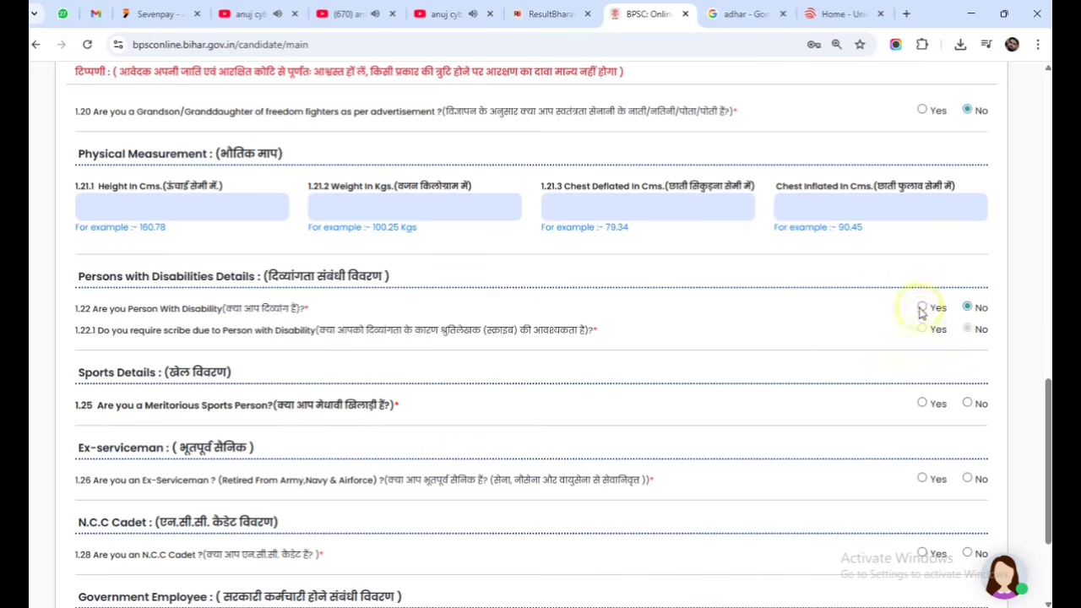
Step: Change the person with disability answer to Yes, then select and verify Multiple Disabled as the nature of disability
{"action": "left_click", "coordinate": [922, 307]}
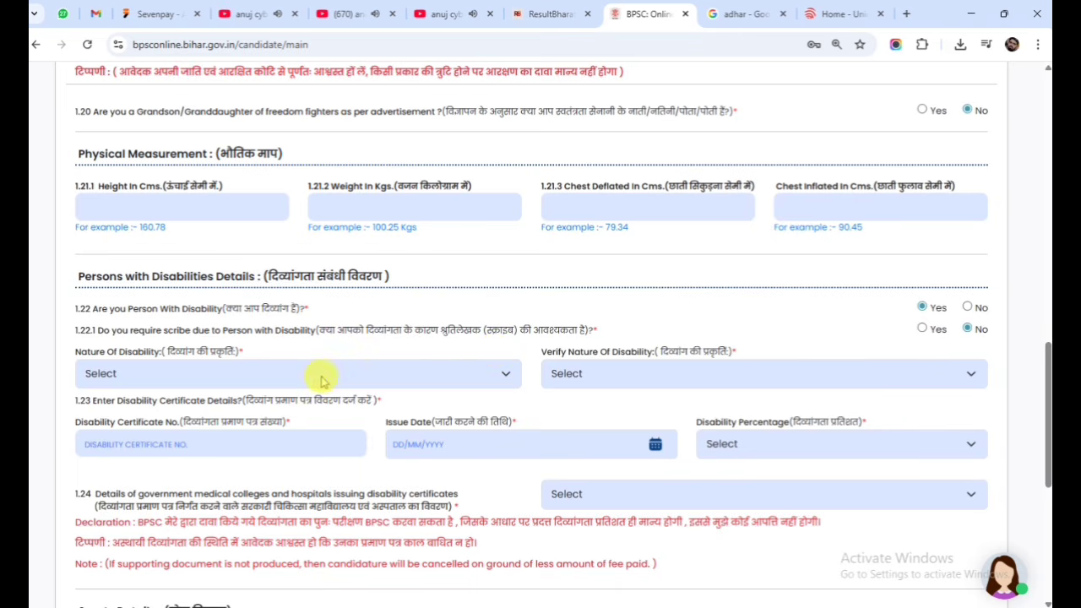
{"action": "left_click", "coordinate": [169, 373]}
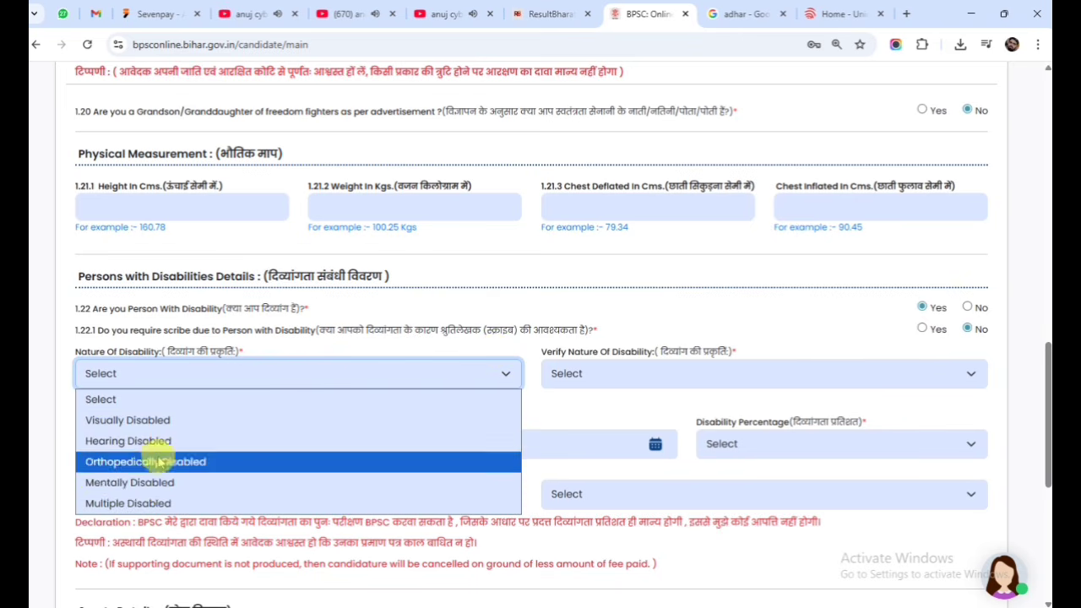
{"action": "left_click", "coordinate": [160, 504]}
{"action": "left_click", "coordinate": [623, 373]}
{"action": "left_click", "coordinate": [591, 502]}
Step: Enter the disability certificate number and set the certificate's issue date
{"action": "left_click", "coordinate": [218, 440]}
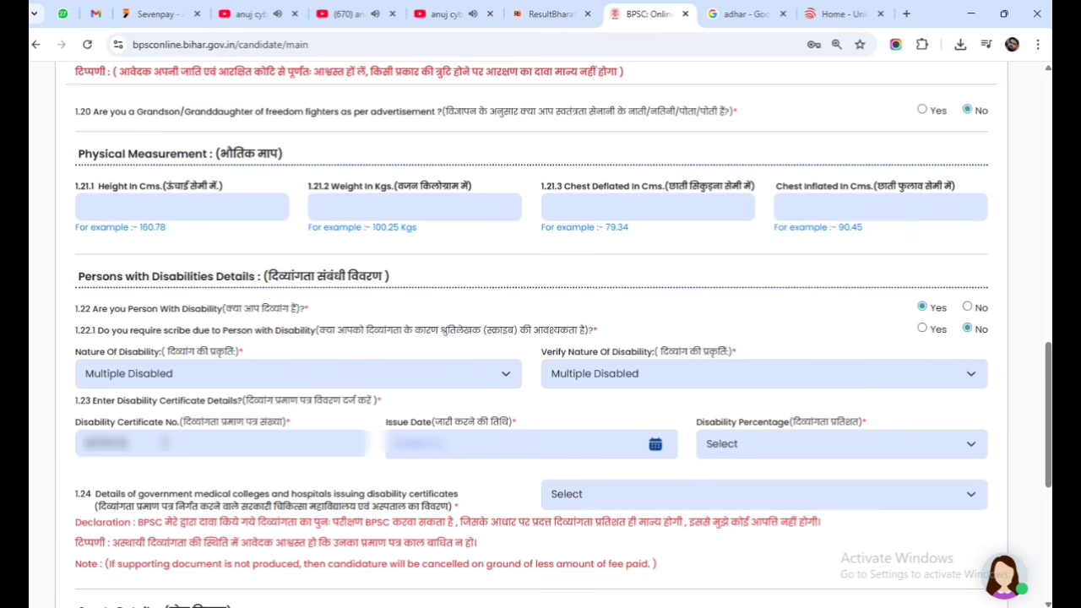
{"action": "type", "text": "5"}
{"action": "left_click", "coordinate": [473, 443]}
{"action": "left_click", "coordinate": [523, 218]}
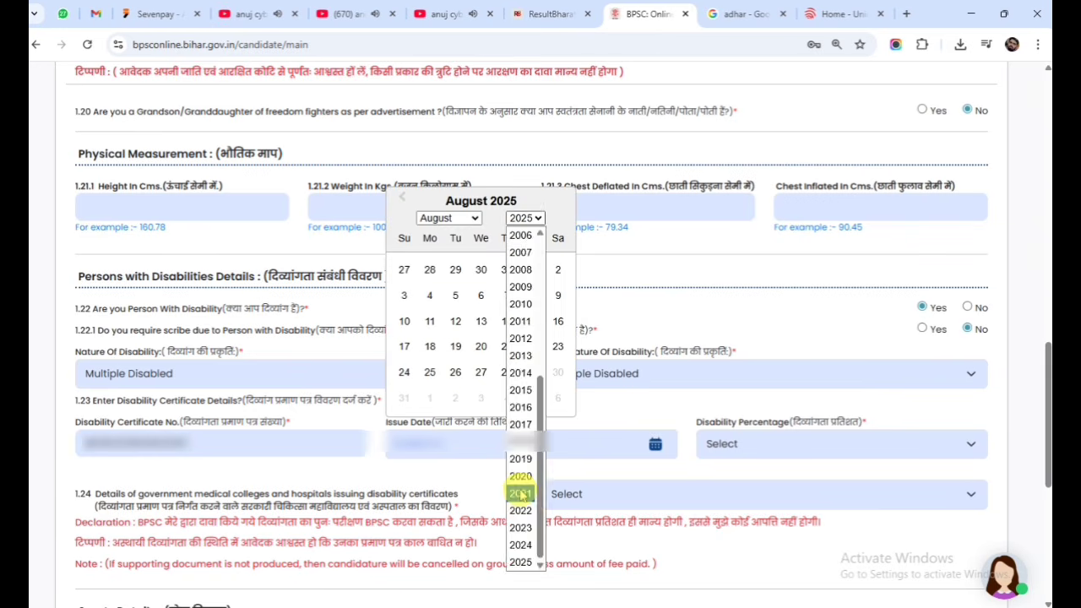
{"action": "left_click", "coordinate": [523, 356]}
{"action": "left_click", "coordinate": [449, 243]}
{"action": "left_click", "coordinate": [449, 263]}
{"action": "left_click", "coordinate": [551, 310]}
Step: Select the disability percentage and choose Civil Surgeon/C.M.O. as the authority that issued the disability certificate
{"action": "left_click", "coordinate": [753, 448]}
{"action": "left_click", "coordinate": [760, 490]}
{"action": "left_click", "coordinate": [591, 498]}
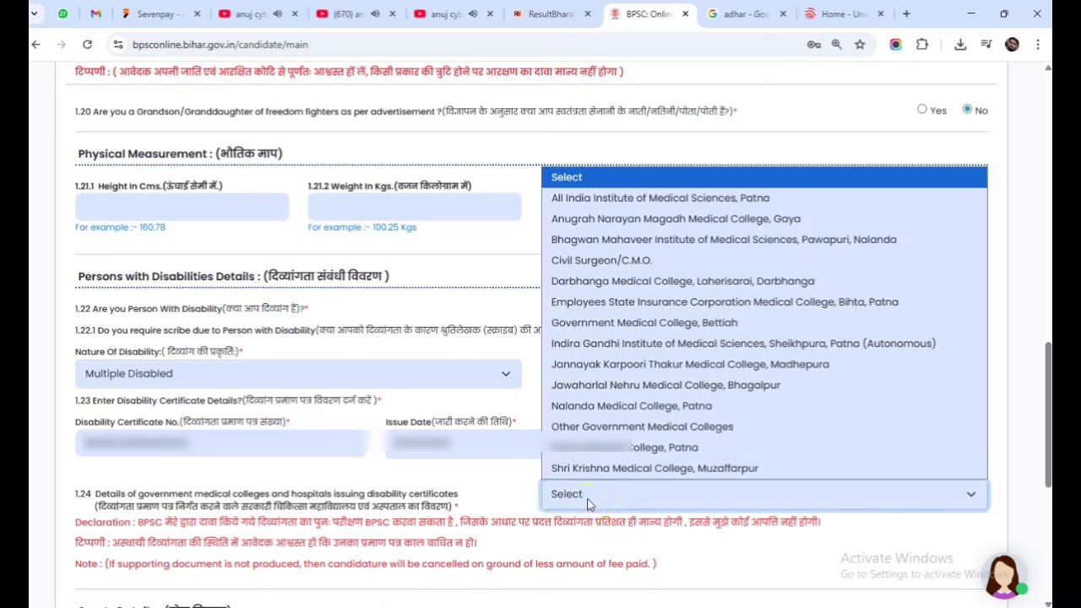
{"action": "left_click", "coordinate": [608, 262]}
Step: Answer No to the sports person, ex-serviceman, N.C.C. cadet and Bihar government employee questions and save the personal information
{"action": "left_click_drag", "start_coordinate": [1045, 397], "coordinate": [1045, 512]}
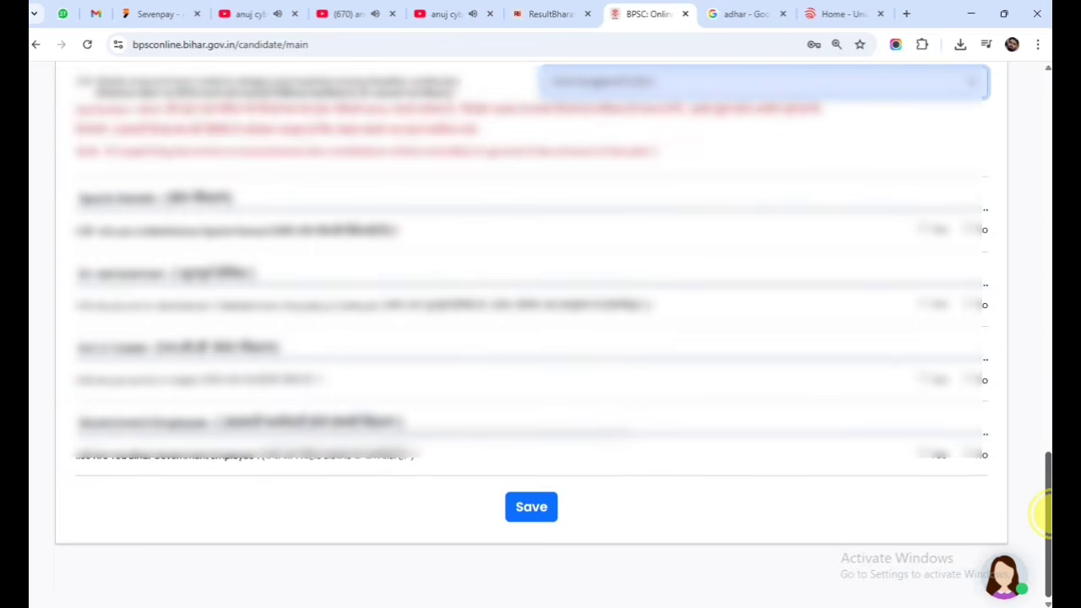
{"action": "left_click", "coordinate": [967, 228]}
{"action": "left_click", "coordinate": [968, 305]}
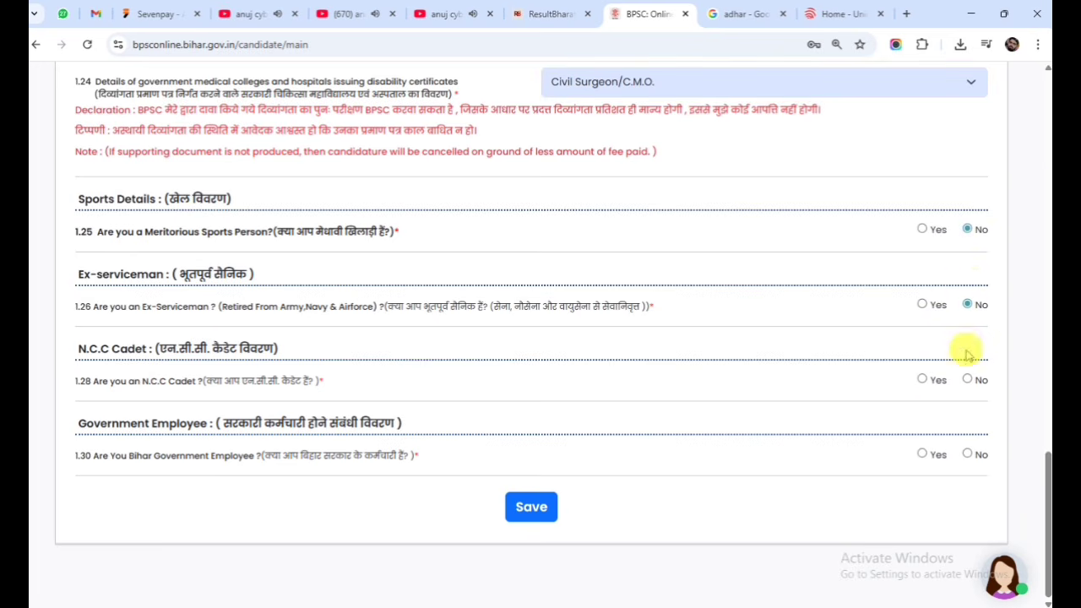
{"action": "left_click", "coordinate": [968, 379]}
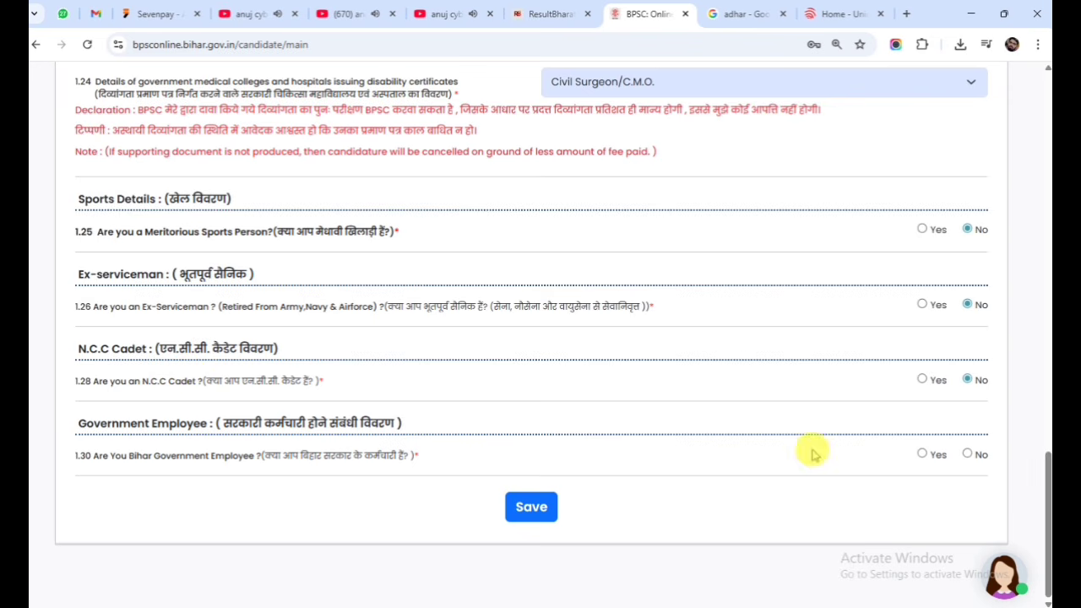
{"action": "left_click", "coordinate": [967, 454]}
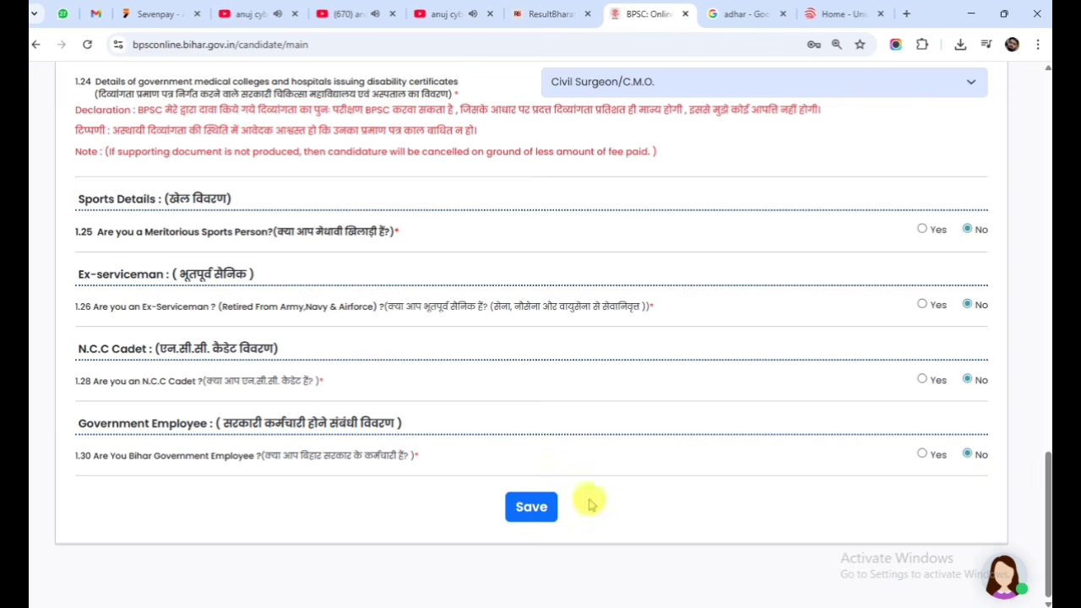
{"action": "left_click", "coordinate": [528, 509]}
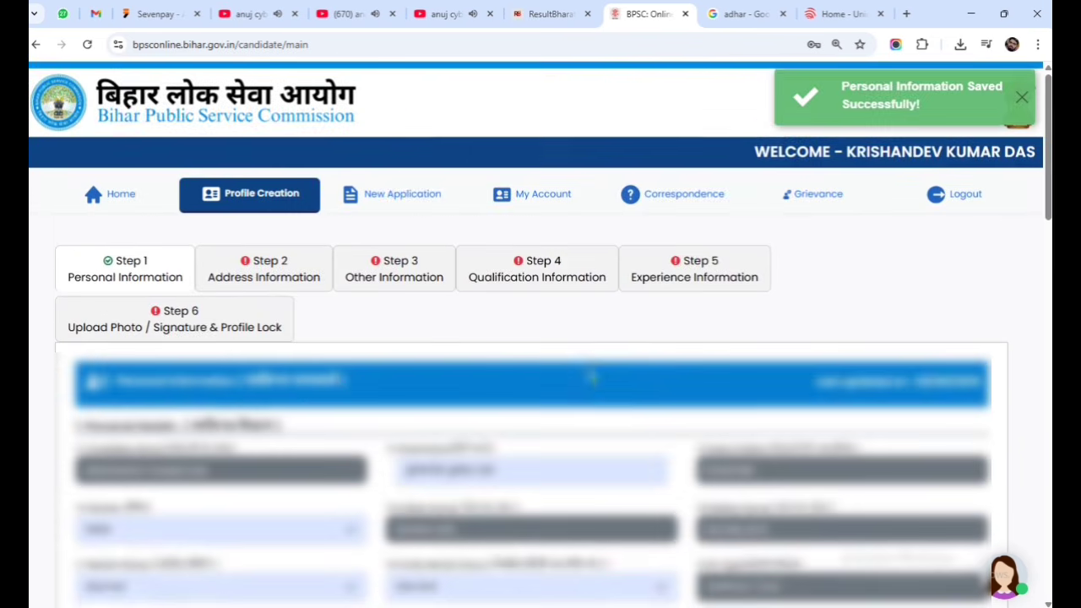
Step: Open the Address Information step and fill in all three lines of the father's permanent address
{"action": "left_click", "coordinate": [271, 281]}
{"action": "scroll", "coordinate": [253, 338], "scroll_direction": "down", "scroll_amount": 2}
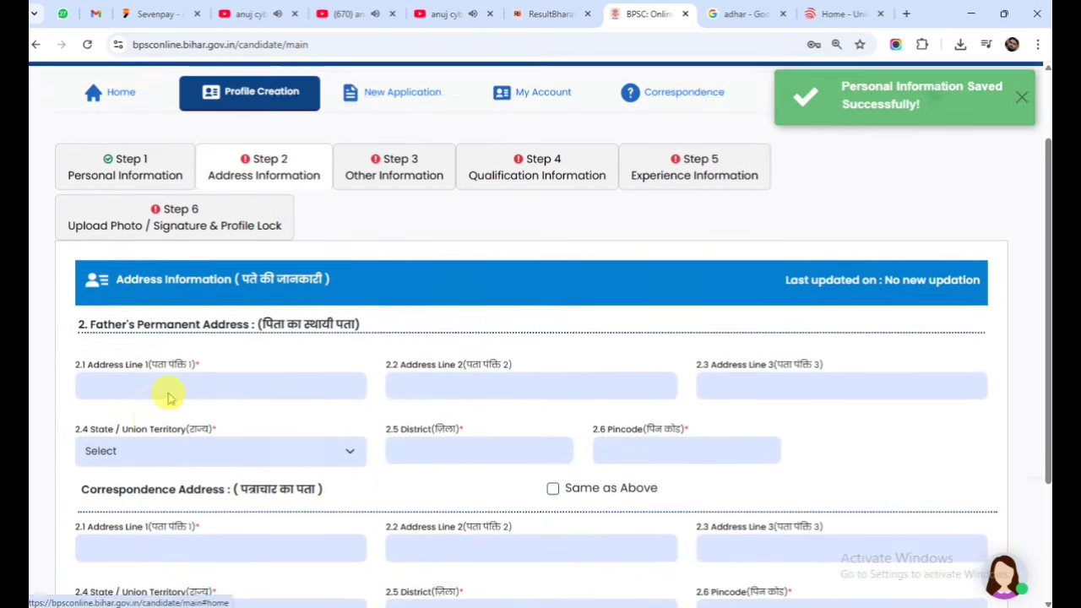
{"action": "left_click", "coordinate": [147, 343]}
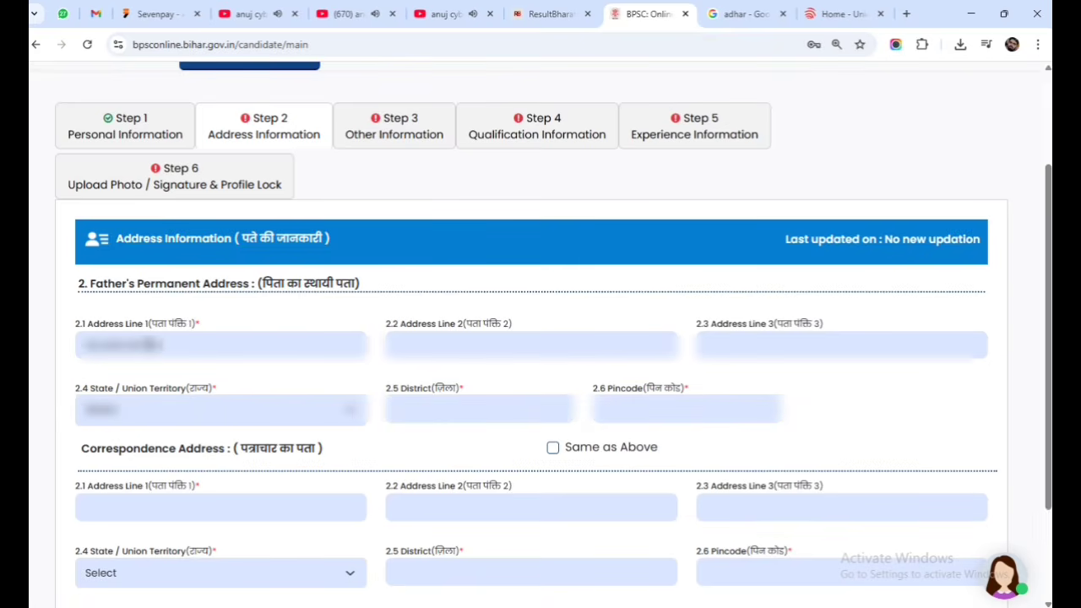
{"action": "type", "text": "xxxxxxxx"}
{"action": "left_click", "coordinate": [407, 351]}
{"action": "type", "text": "xxxx xxxxxx"}
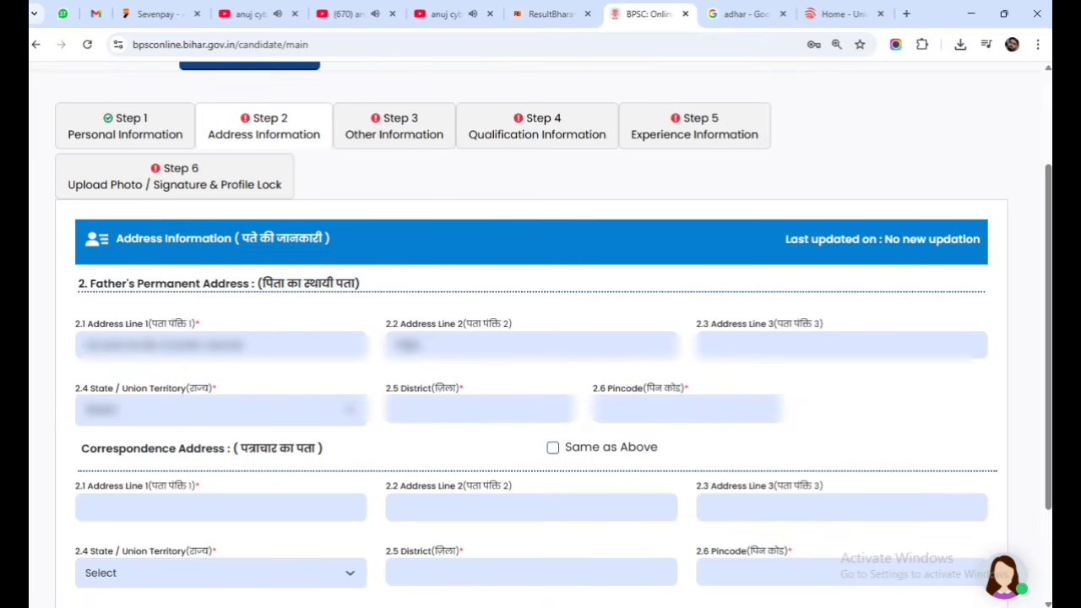
{"action": "left_click", "coordinate": [807, 333]}
{"action": "type", "text": "xx"}
Step: Select the state and district of the father's permanent address and enter its pincode
{"action": "left_click", "coordinate": [219, 410]}
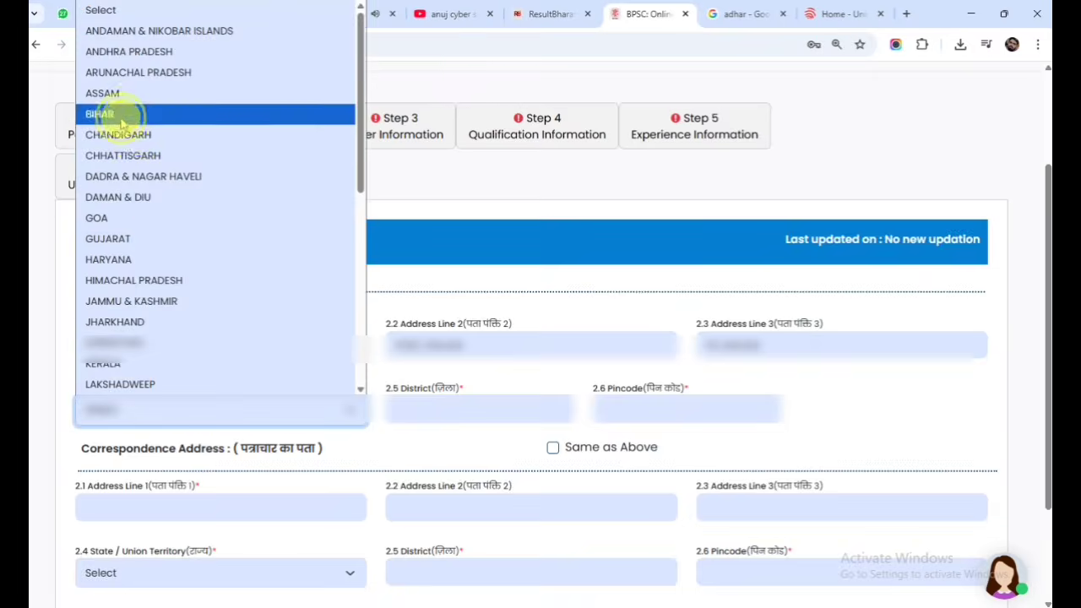
{"action": "left_click", "coordinate": [120, 109]}
{"action": "left_click", "coordinate": [455, 412]}
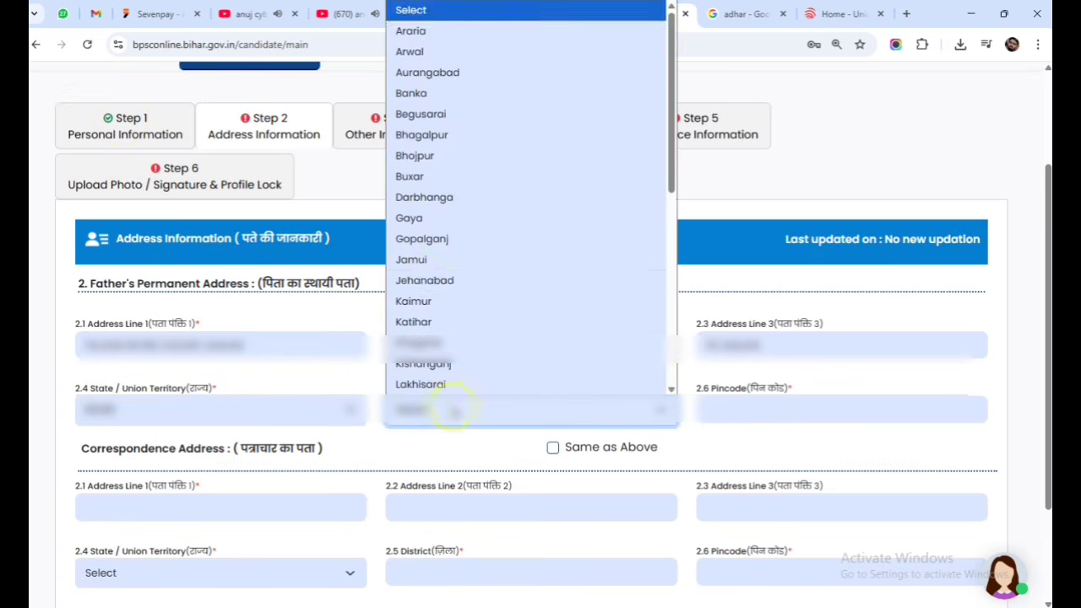
{"action": "left_click", "coordinate": [447, 239]}
{"action": "left_click", "coordinate": [750, 408]}
{"action": "type", "text": "xxxxxx"}
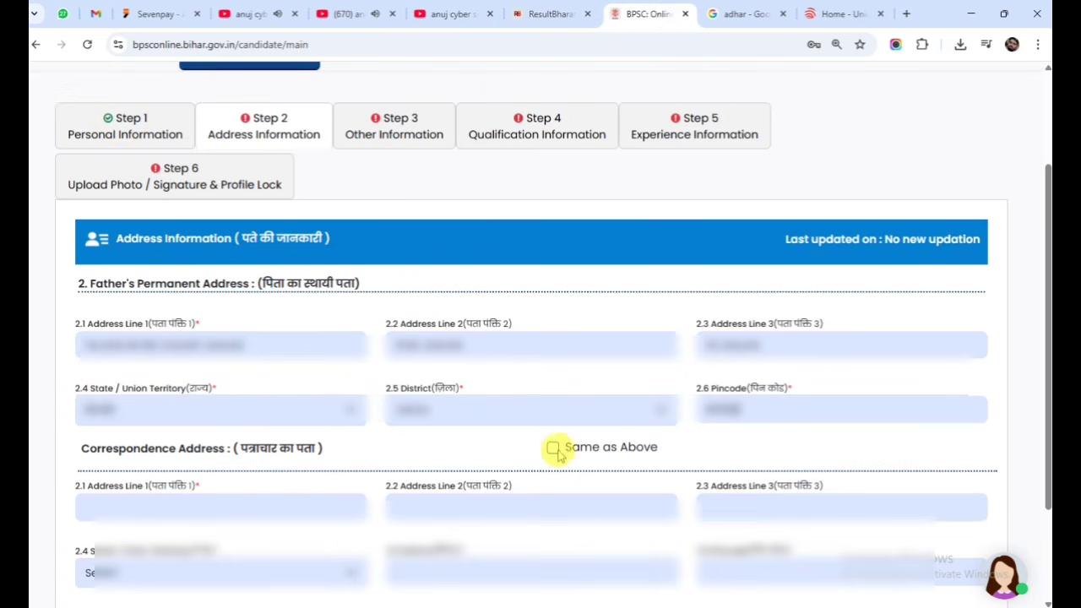
Step: Mark the correspondence address as the same as the permanent address and save the address information
{"action": "left_click", "coordinate": [553, 448]}
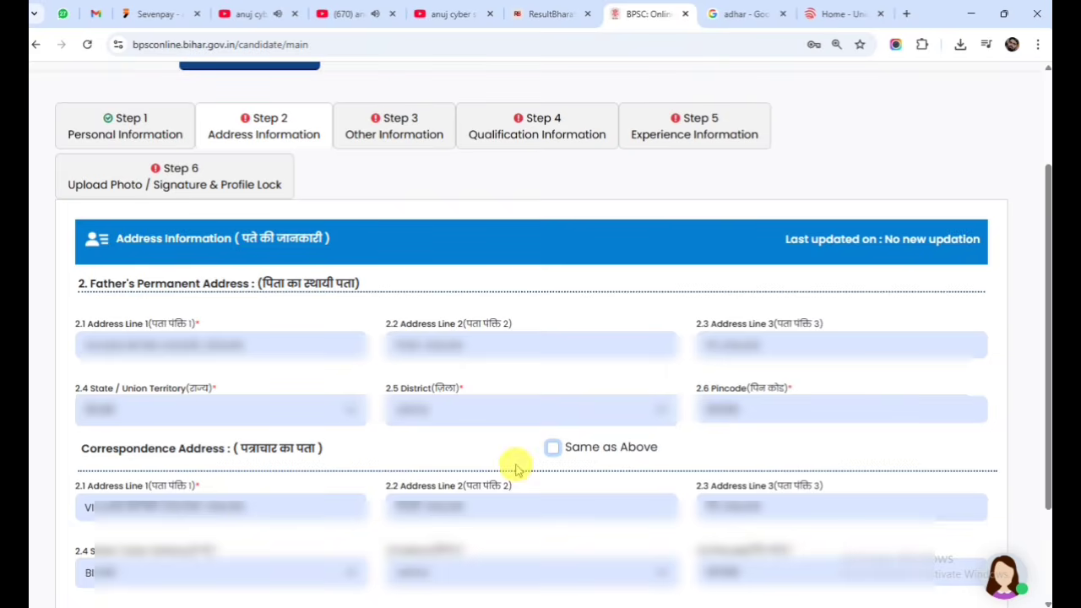
{"action": "left_click", "coordinate": [552, 448]}
{"action": "scroll", "coordinate": [566, 444], "scroll_direction": "down", "scroll_amount": 1}
{"action": "scroll", "coordinate": [571, 441], "scroll_direction": "down", "scroll_amount": 1}
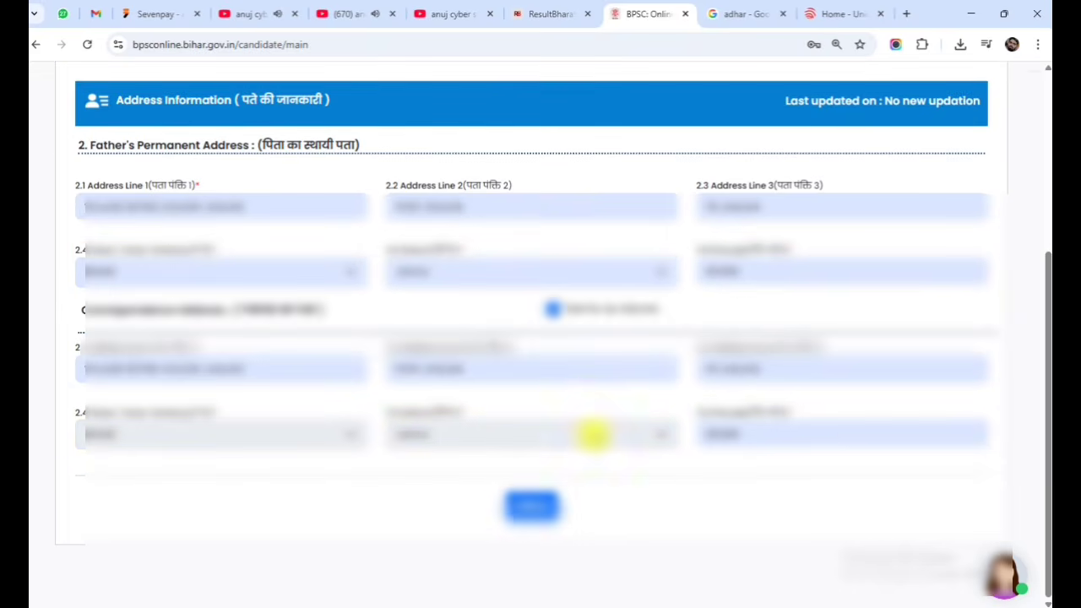
{"action": "left_click", "coordinate": [529, 506]}
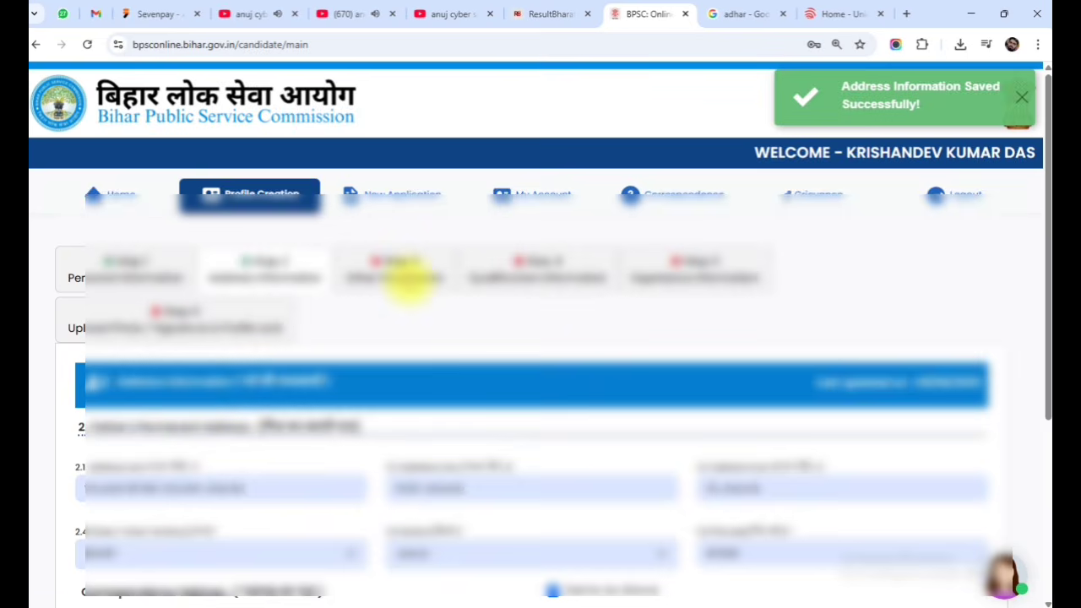
Step: In the Other Information step, answer No to the pending prosecution question and to both disciplinary action questions
{"action": "left_click", "coordinate": [411, 278]}
{"action": "scroll", "coordinate": [870, 330], "scroll_direction": "down", "scroll_amount": 3}
{"action": "left_click", "coordinate": [834, 264]}
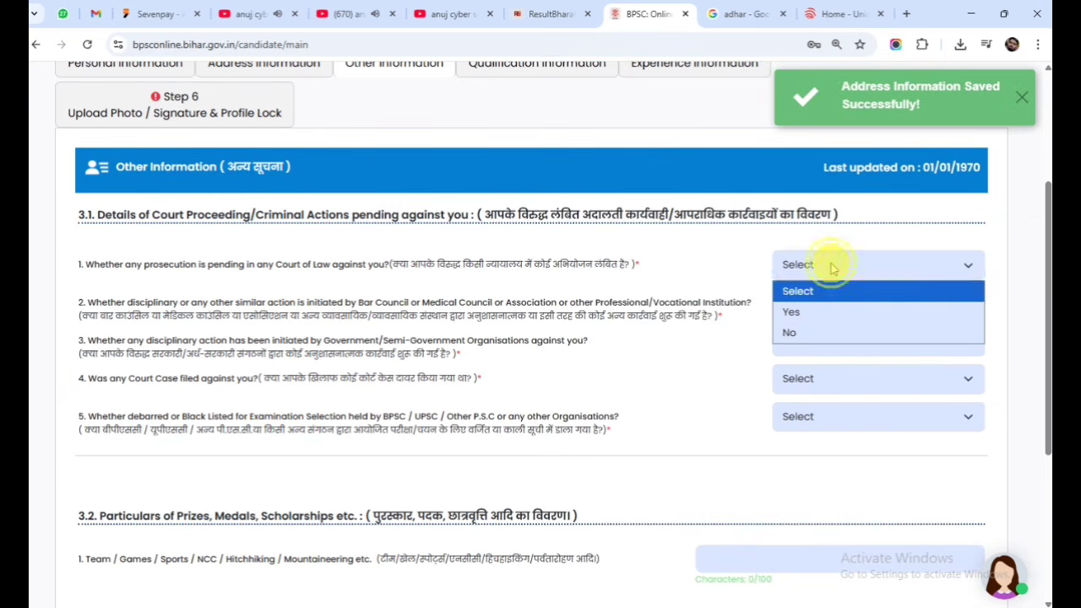
{"action": "left_click", "coordinate": [808, 334]}
{"action": "left_click", "coordinate": [808, 302]}
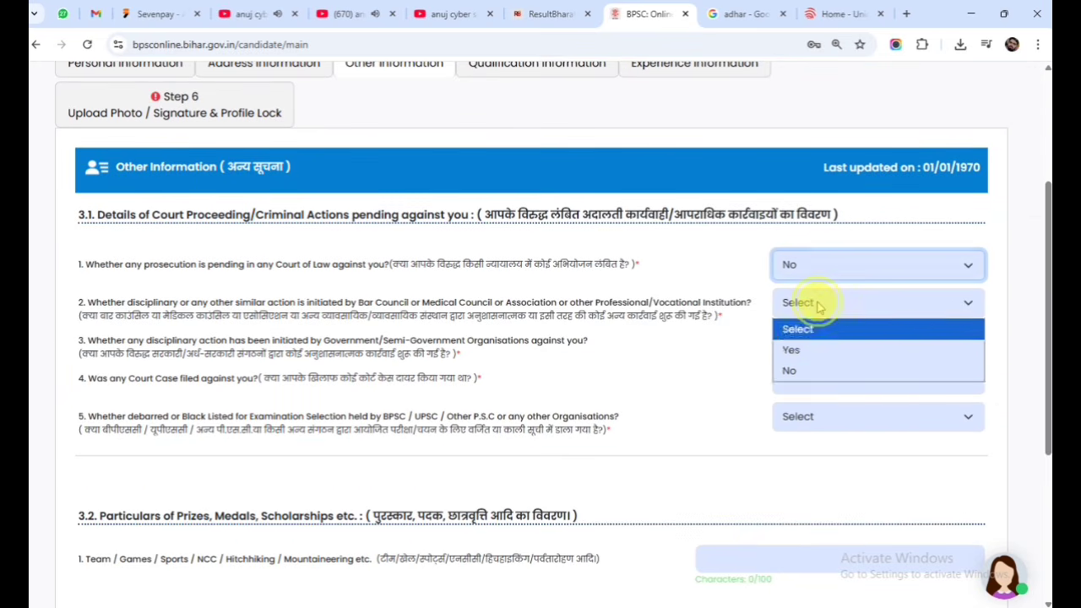
{"action": "left_click", "coordinate": [808, 368]}
{"action": "left_click", "coordinate": [808, 342]}
{"action": "left_click", "coordinate": [810, 408]}
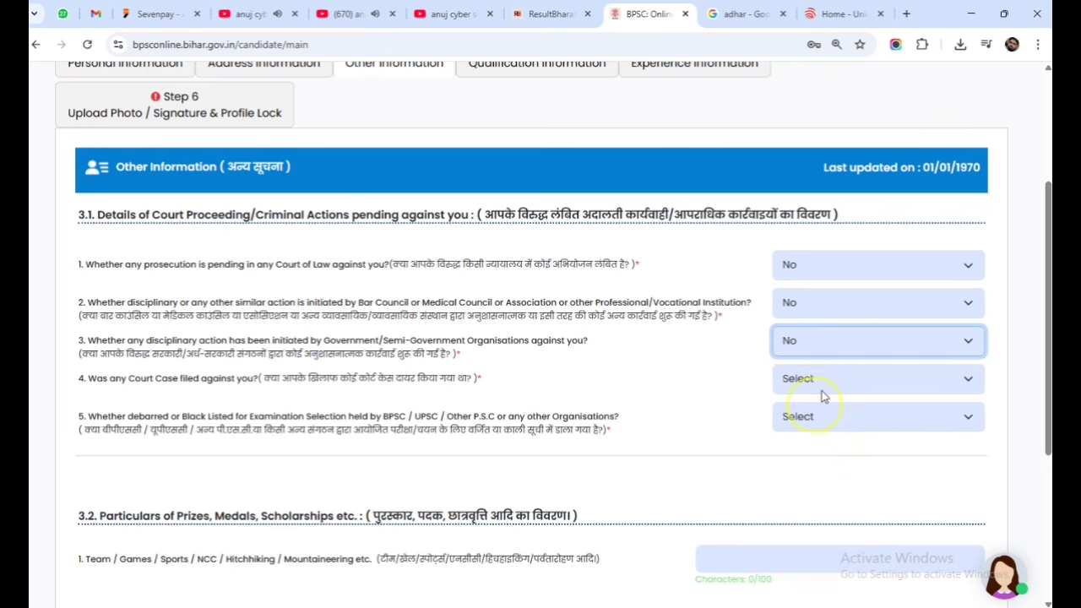
Step: Answer No to the court case and debarred or blacklisted questions and save the other information
{"action": "left_click", "coordinate": [816, 380]}
{"action": "left_click", "coordinate": [812, 446]}
{"action": "left_click", "coordinate": [817, 418]}
{"action": "left_click", "coordinate": [815, 482]}
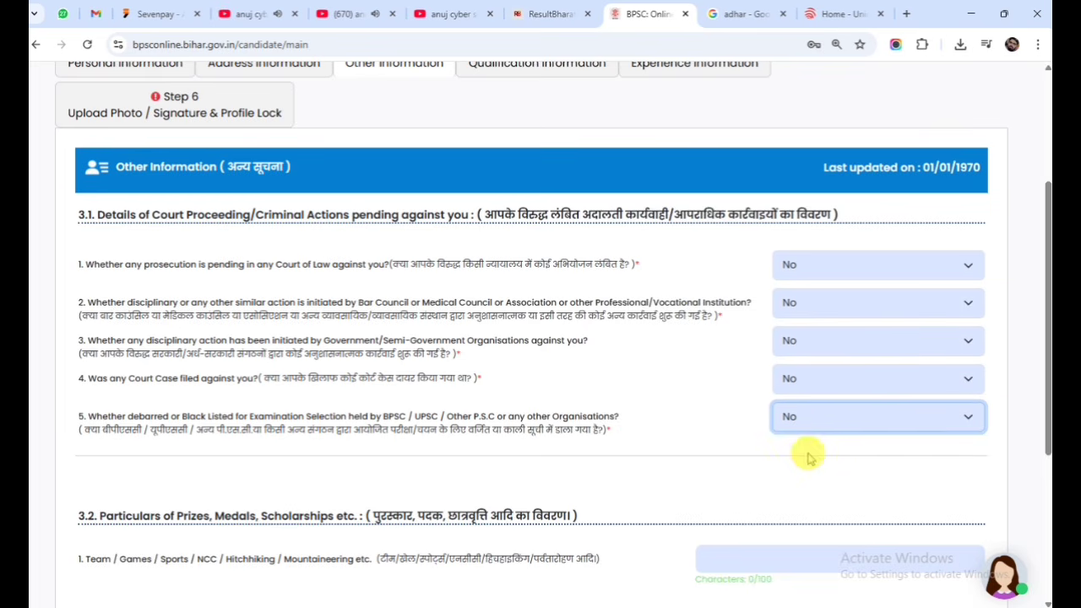
{"action": "scroll", "coordinate": [806, 422], "scroll_direction": "down", "scroll_amount": 3}
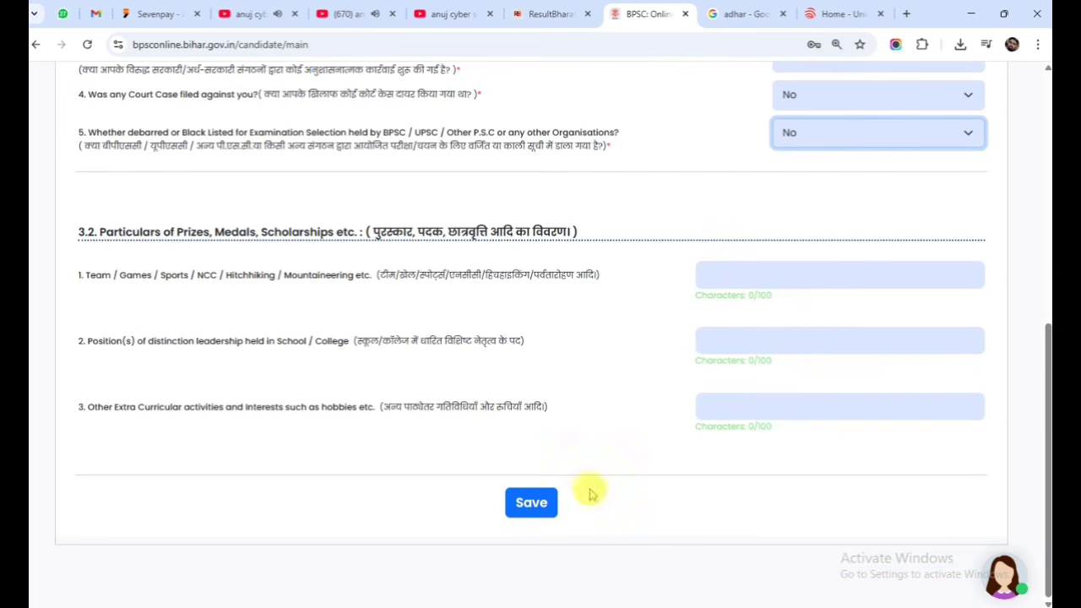
{"action": "left_click", "coordinate": [529, 504]}
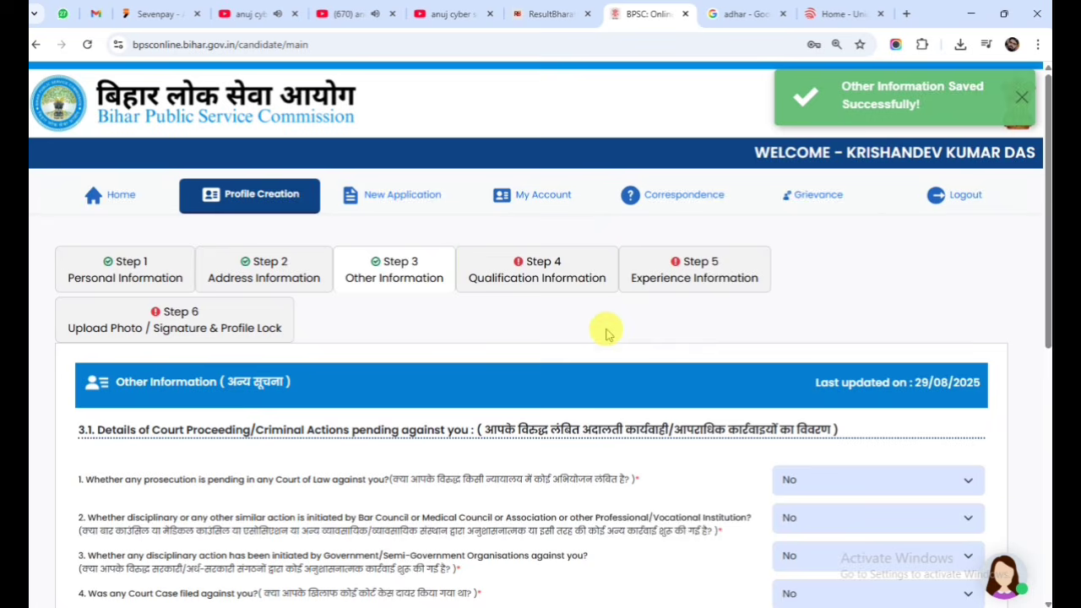
Step: In the Qualification Information step, select 10th/Matric as both the qualification type and the name of qualification
{"action": "left_click", "coordinate": [552, 271]}
{"action": "scroll", "coordinate": [547, 338], "scroll_direction": "down", "scroll_amount": 3}
{"action": "scroll", "coordinate": [553, 353], "scroll_direction": "down", "scroll_amount": 3}
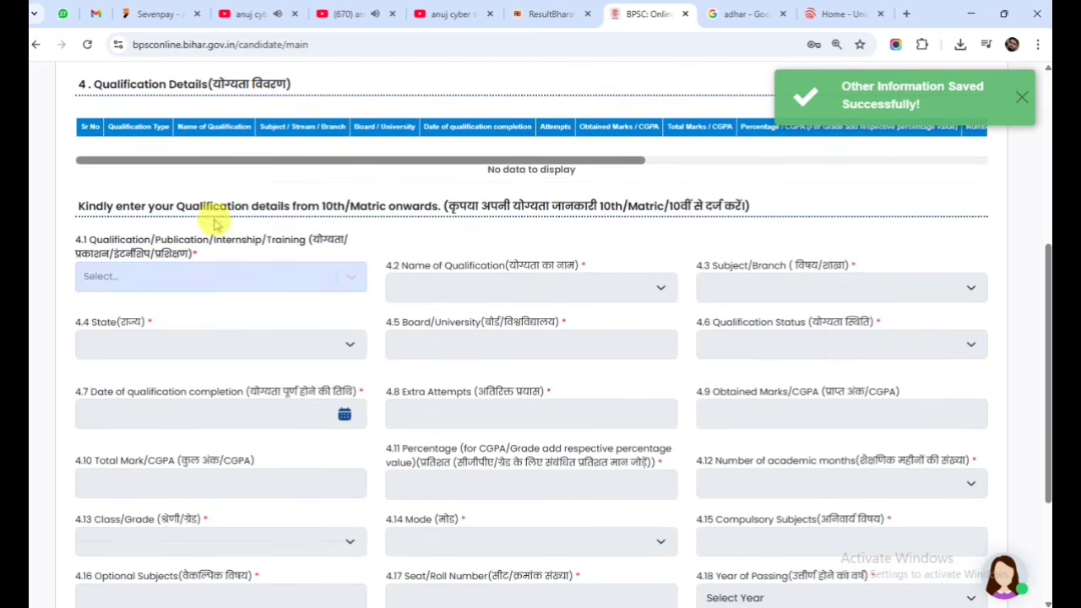
{"action": "left_click", "coordinate": [177, 279]}
{"action": "left_click", "coordinate": [149, 309]}
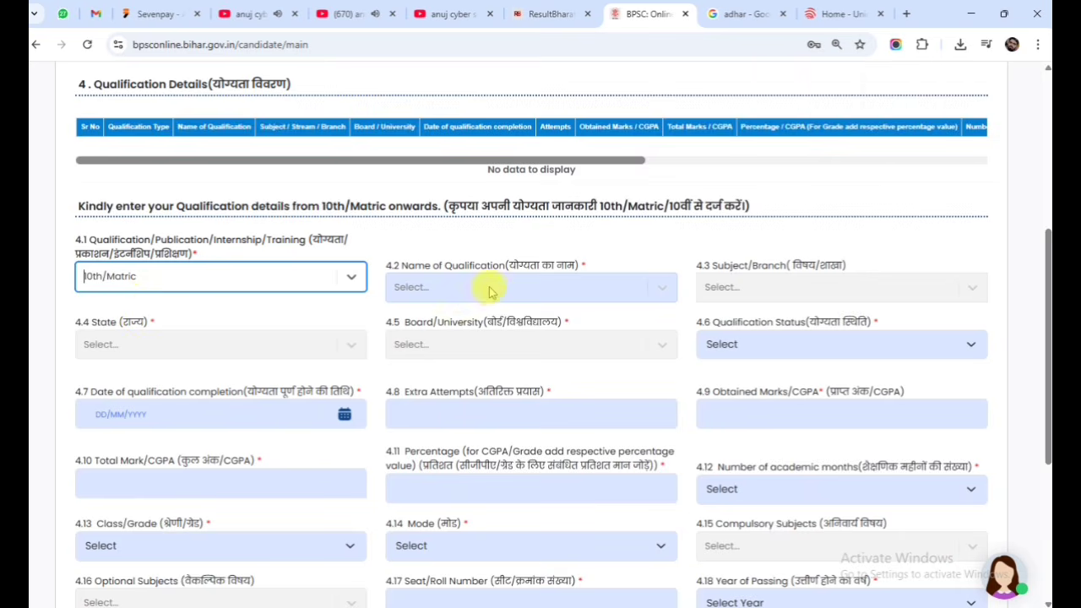
{"action": "left_click", "coordinate": [490, 287]}
{"action": "left_click", "coordinate": [448, 321]}
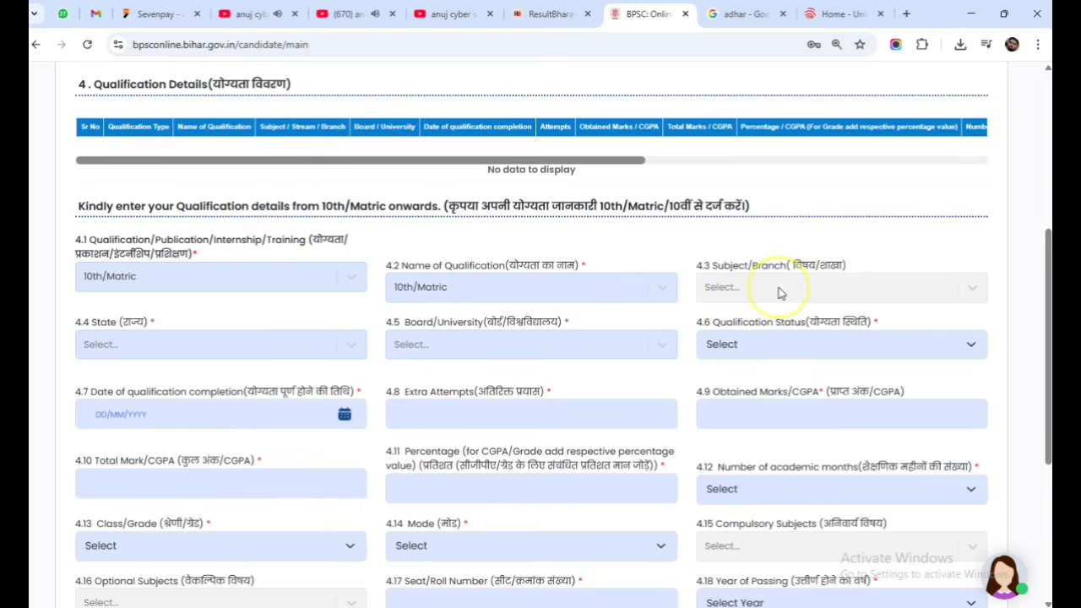
Step: Set the 10th/Matric qualification's state to Jharkhand, the board to State Board and the status to Passed/Qualified
{"action": "left_click", "coordinate": [162, 353]}
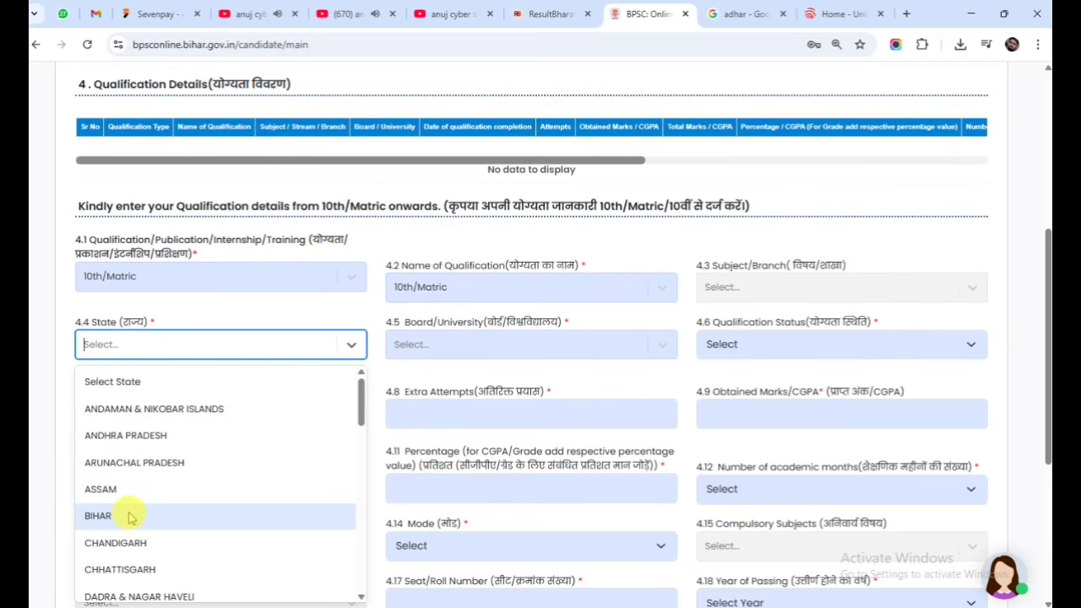
{"action": "type", "text": "jh"}
{"action": "left_click", "coordinate": [115, 380]}
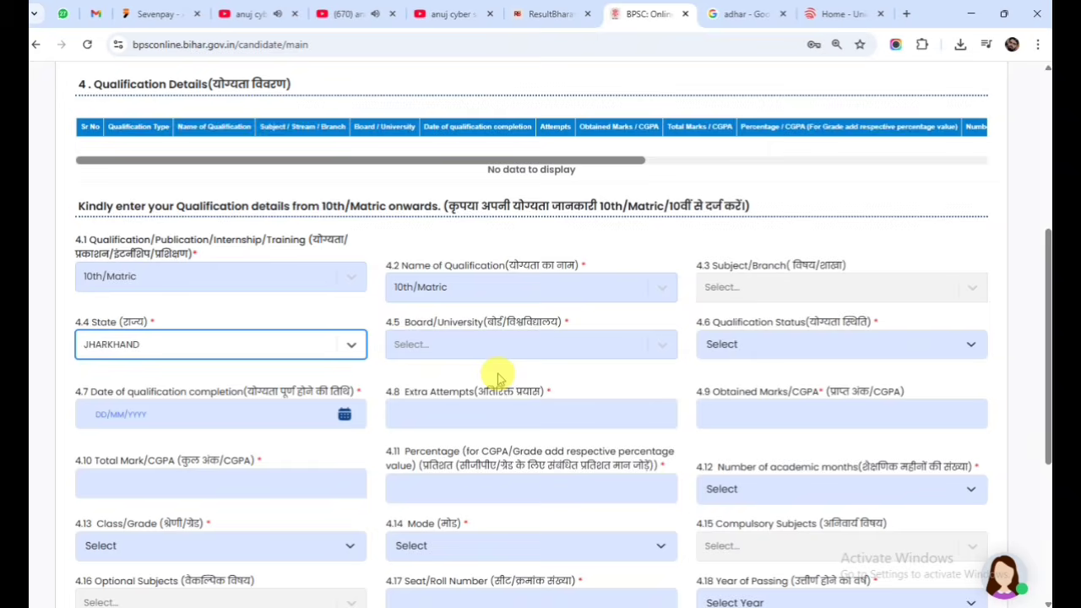
{"action": "left_click", "coordinate": [493, 346]}
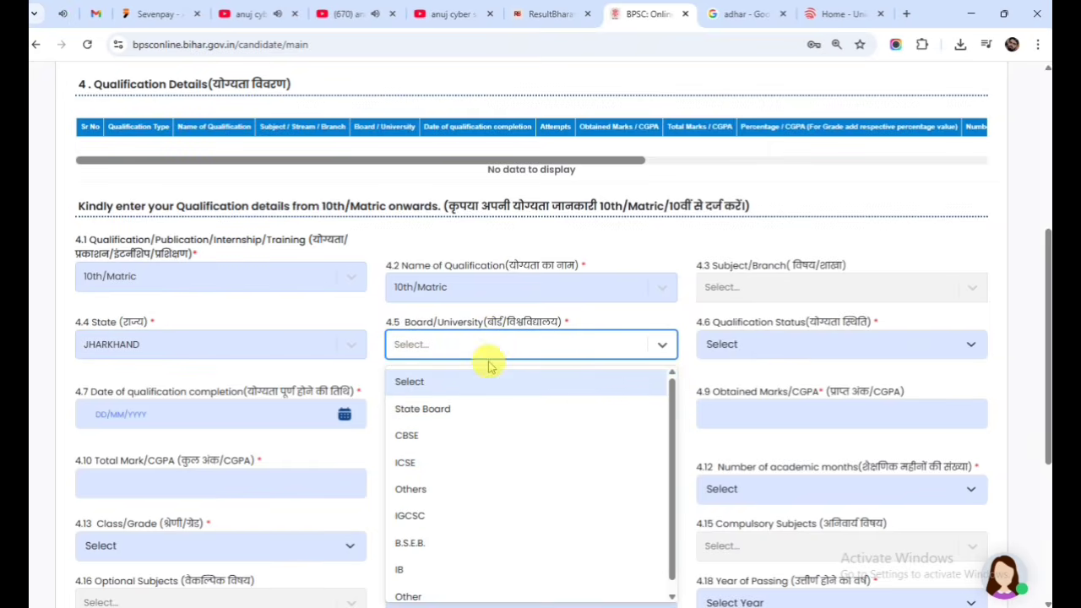
{"action": "left_click", "coordinate": [418, 409]}
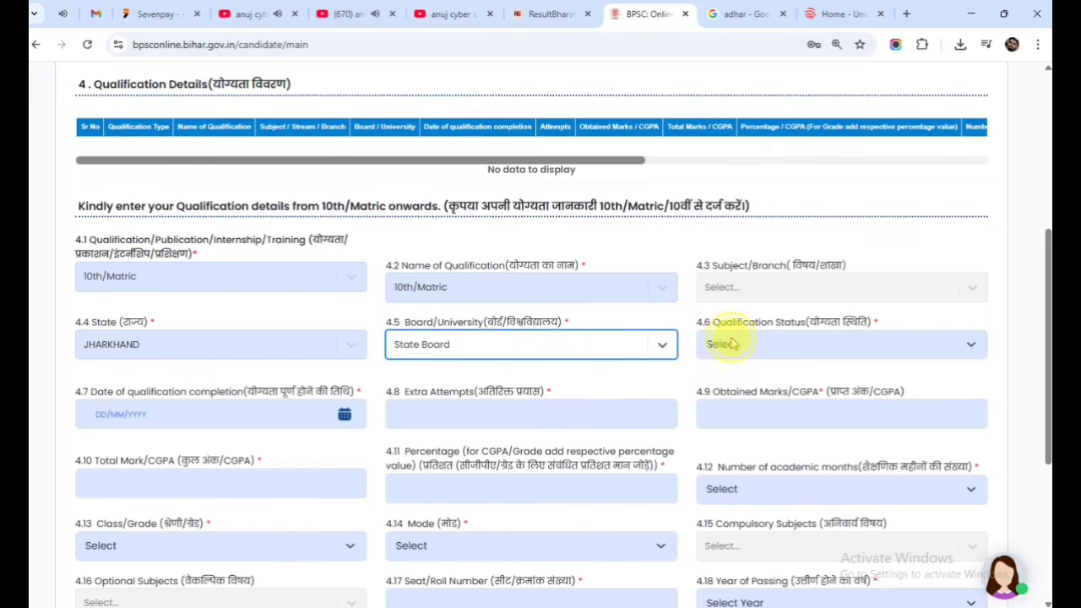
{"action": "left_click", "coordinate": [726, 346]}
{"action": "left_click", "coordinate": [734, 390]}
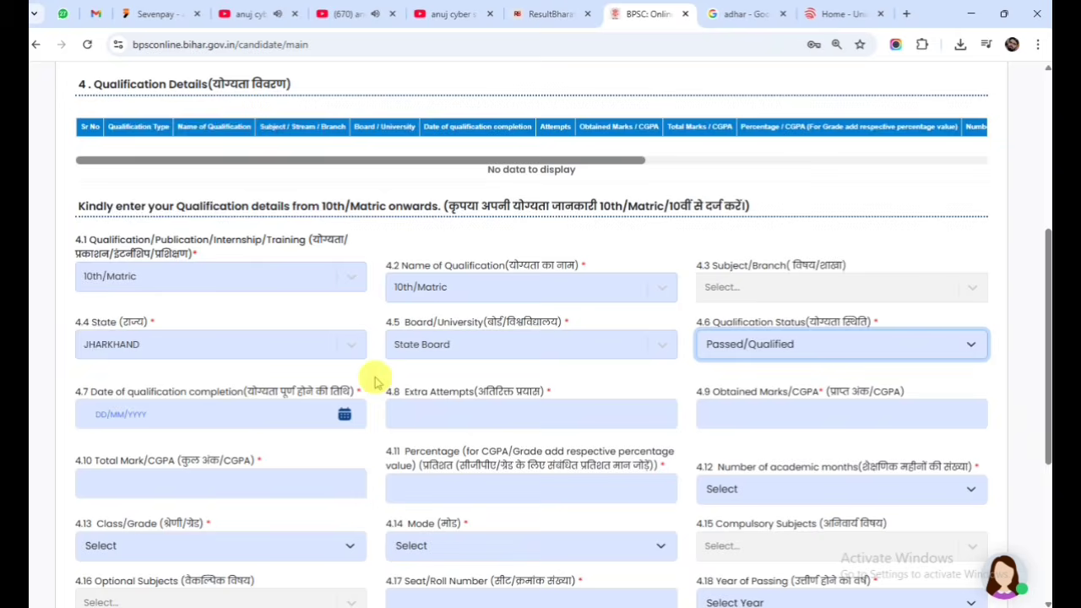
Step: Set the 10th/Matric qualification's completion date to 02/09/2007 and its extra attempts to 0
{"action": "left_click", "coordinate": [133, 415]}
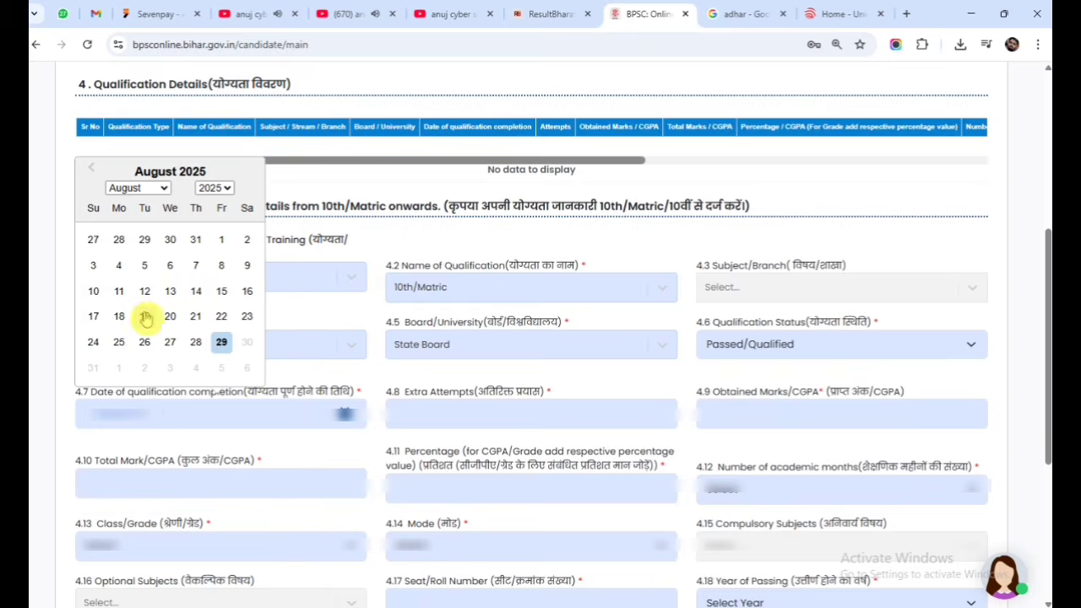
{"action": "left_click", "coordinate": [215, 188]}
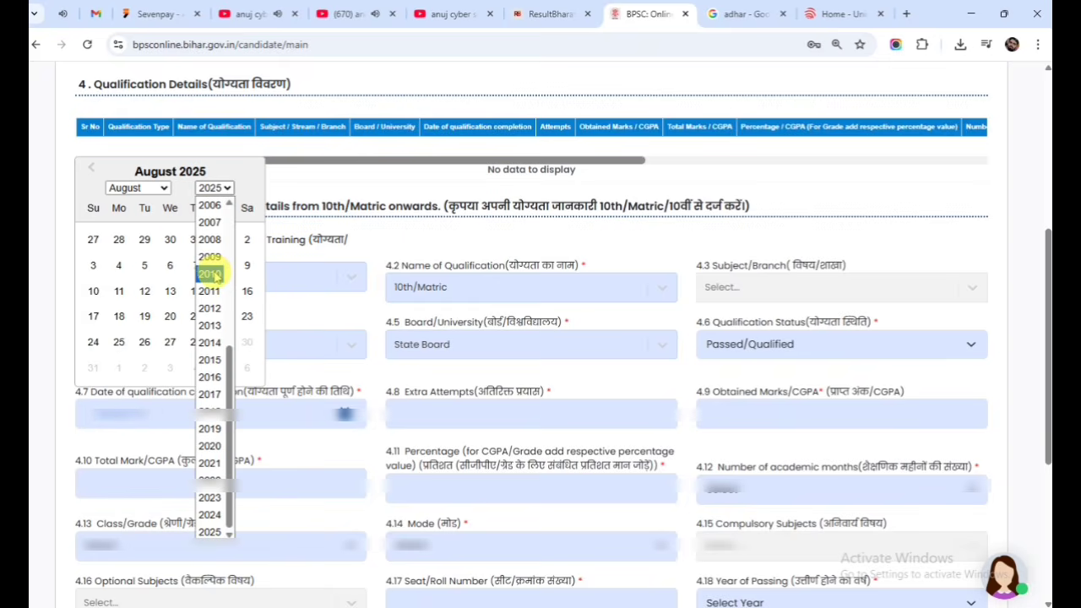
{"action": "left_click", "coordinate": [210, 222]}
{"action": "left_click", "coordinate": [150, 216]}
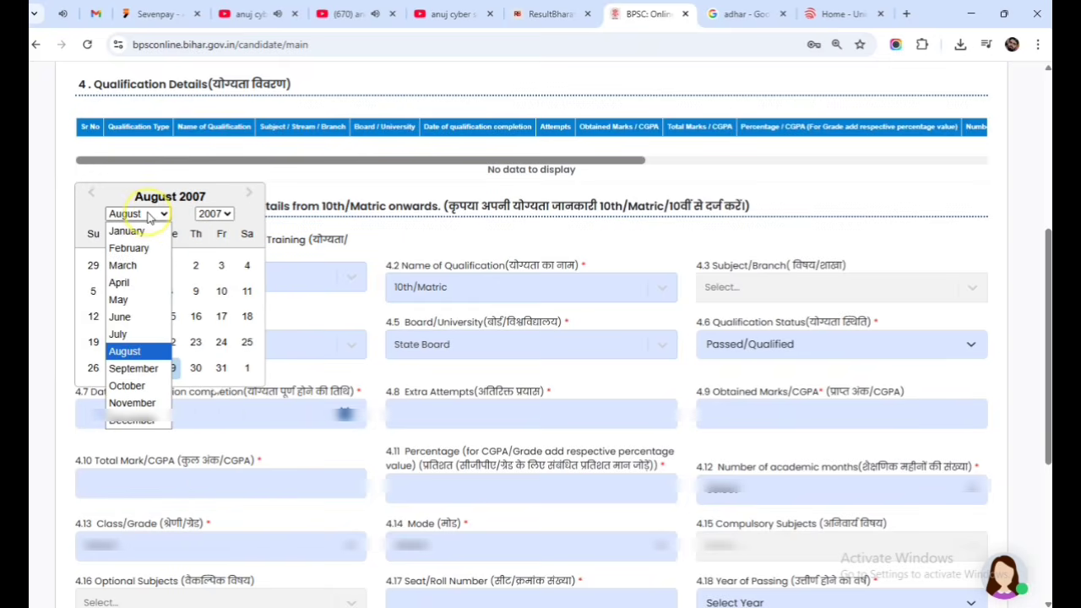
{"action": "left_click", "coordinate": [135, 368]}
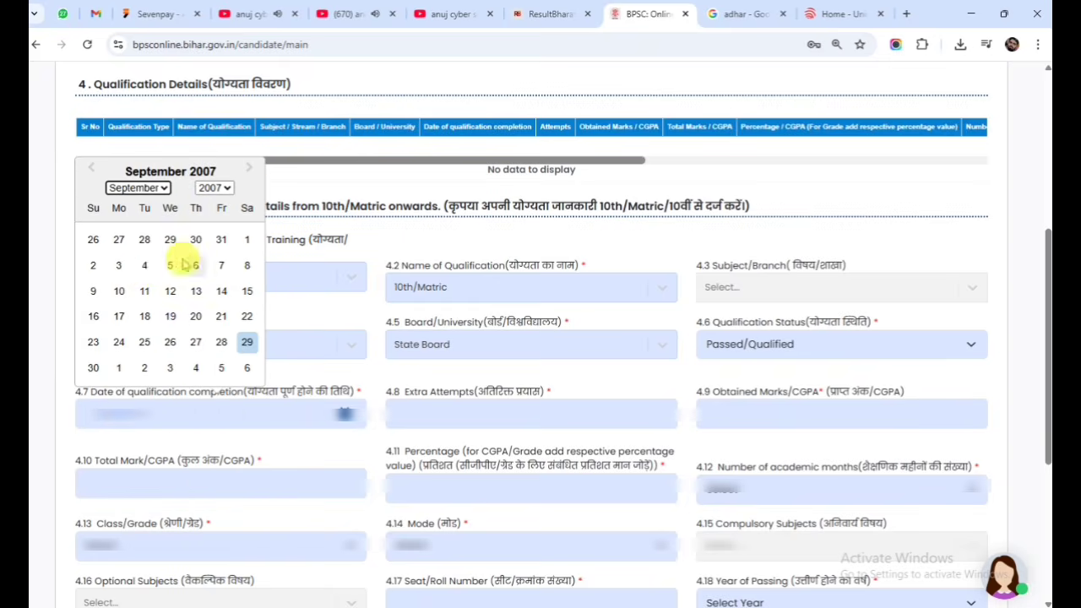
{"action": "left_click", "coordinate": [94, 268]}
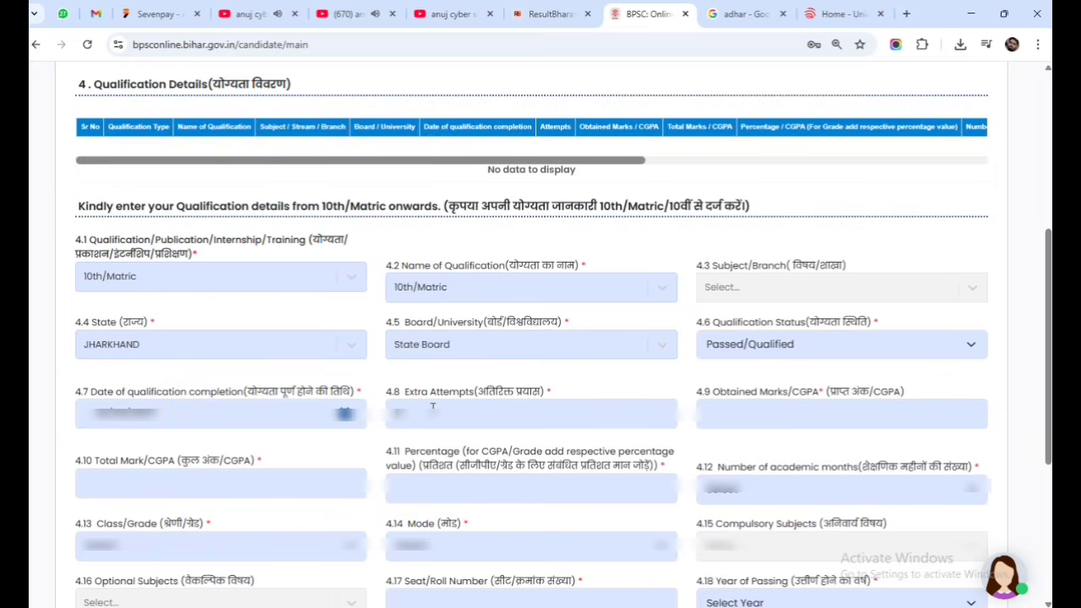
Step: Enter 258 obtained marks out of 500 total, a percentage of 51.60 and 12 academic months for the 10th/Matric qualification
{"action": "left_click", "coordinate": [742, 415]}
{"action": "left_click", "coordinate": [203, 477]}
{"action": "left_click", "coordinate": [446, 484]}
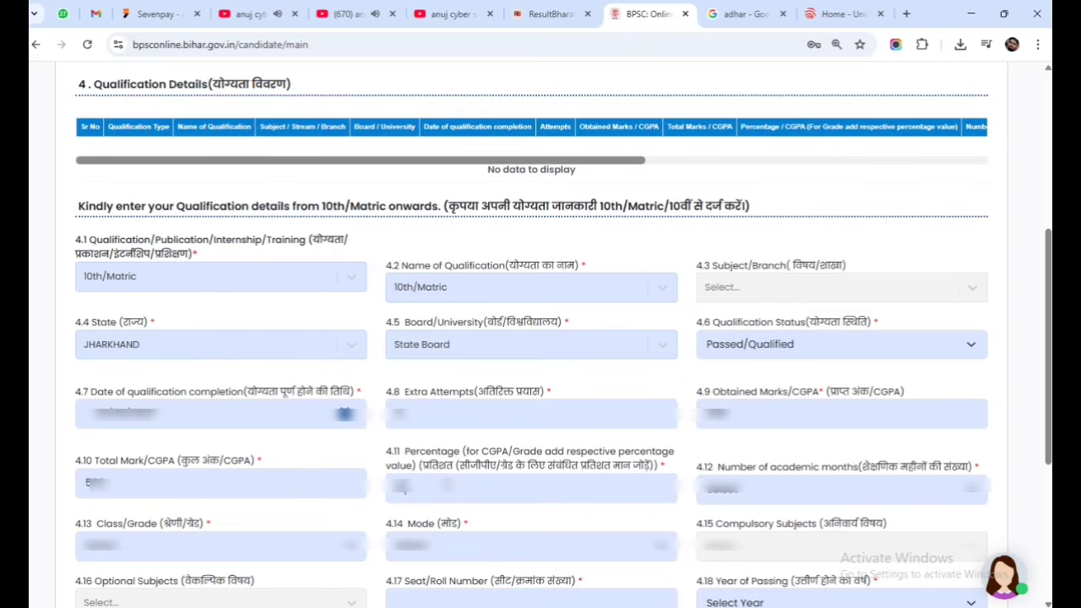
{"action": "type", "text": "60.2"}
{"action": "left_click", "coordinate": [723, 493]}
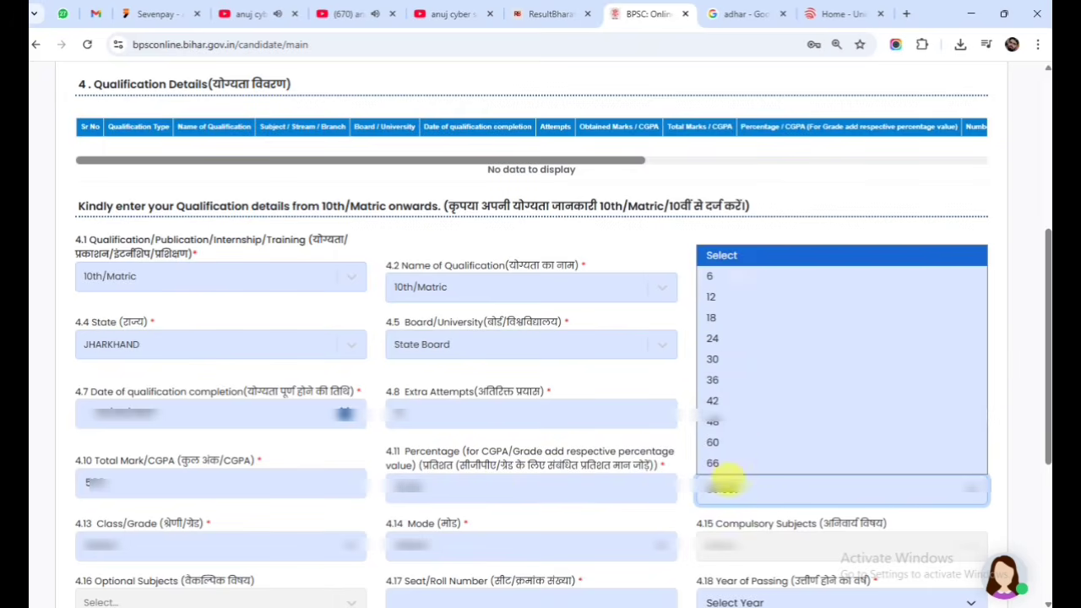
{"action": "left_click", "coordinate": [724, 299]}
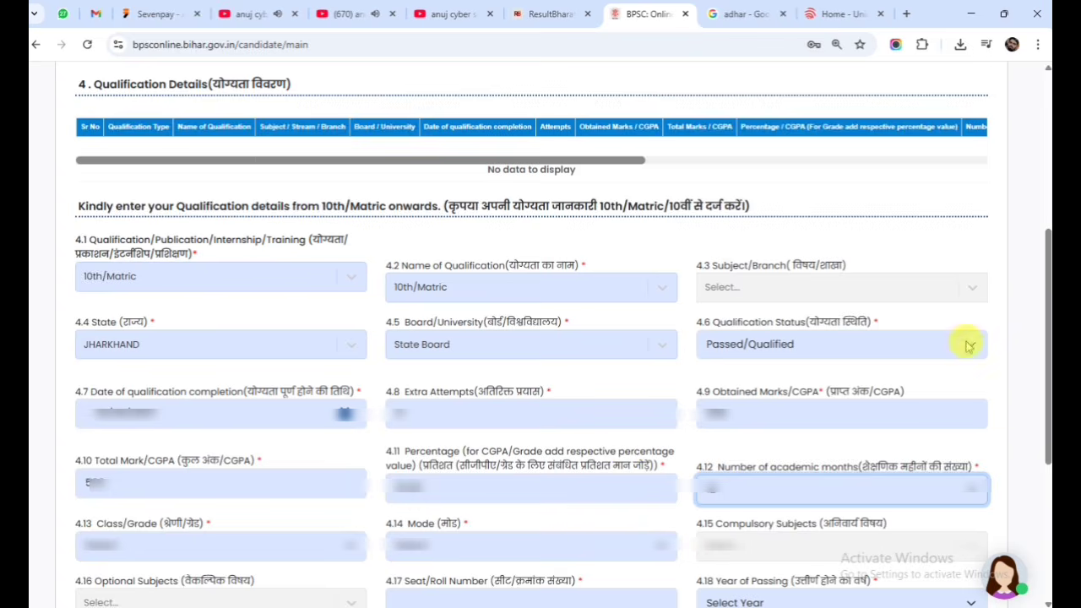
Step: Set the 10th/Matric class/grade to Second Division and the mode to Traditional / Regular
{"action": "left_click_drag", "start_coordinate": [1045, 321], "coordinate": [1042, 460]}
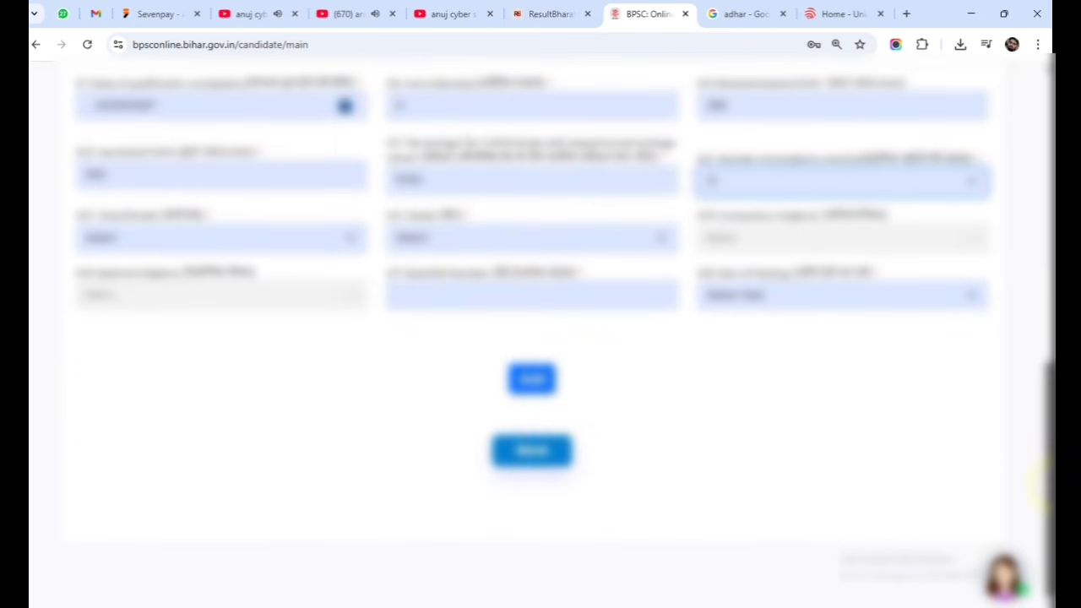
{"action": "left_click", "coordinate": [129, 229]}
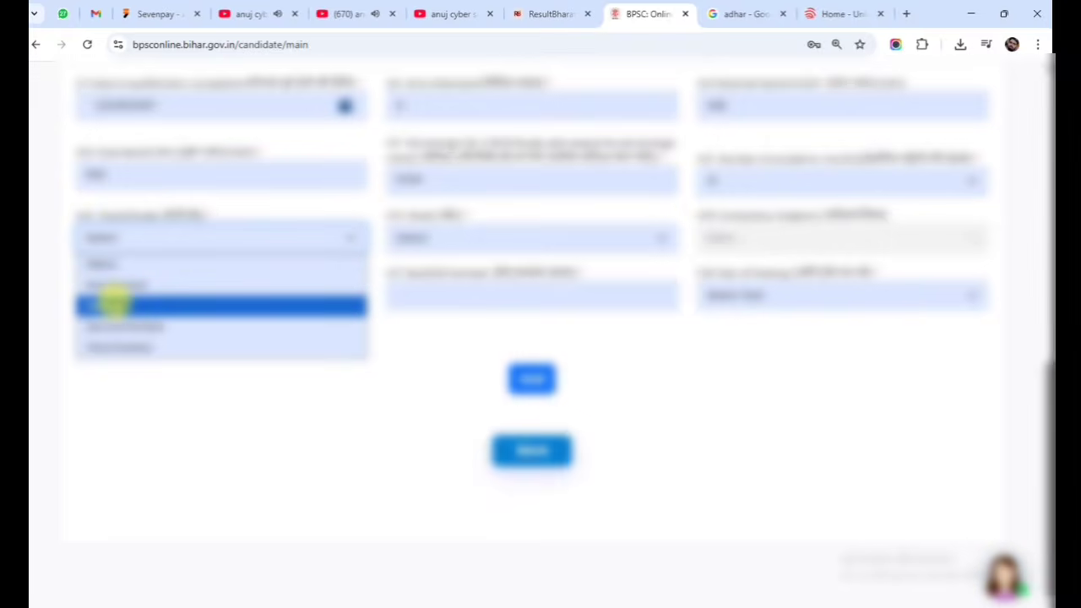
{"action": "left_click", "coordinate": [114, 322]}
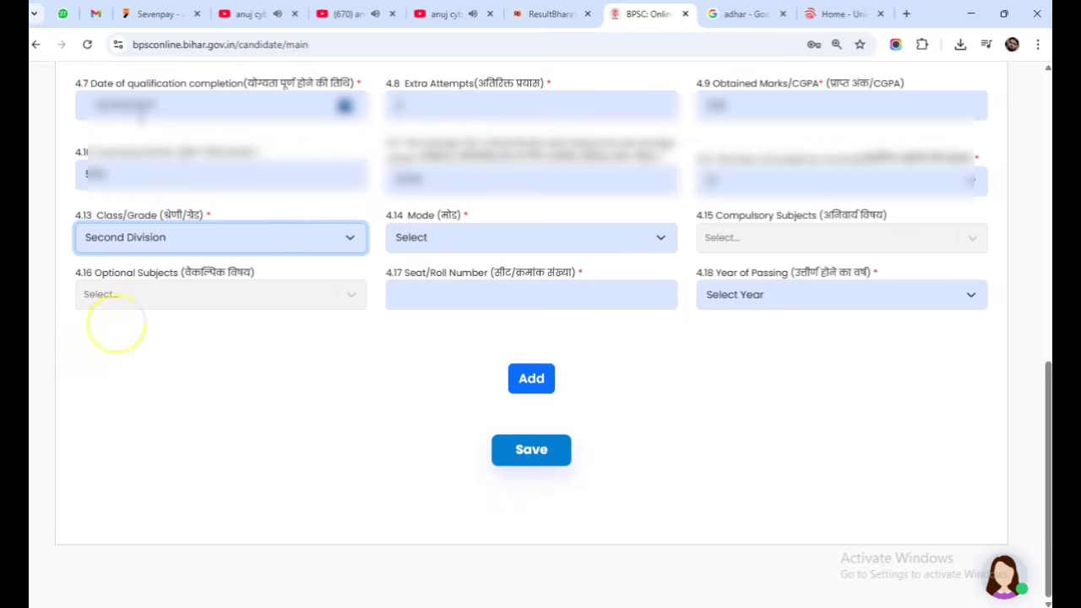
{"action": "left_click", "coordinate": [441, 237]}
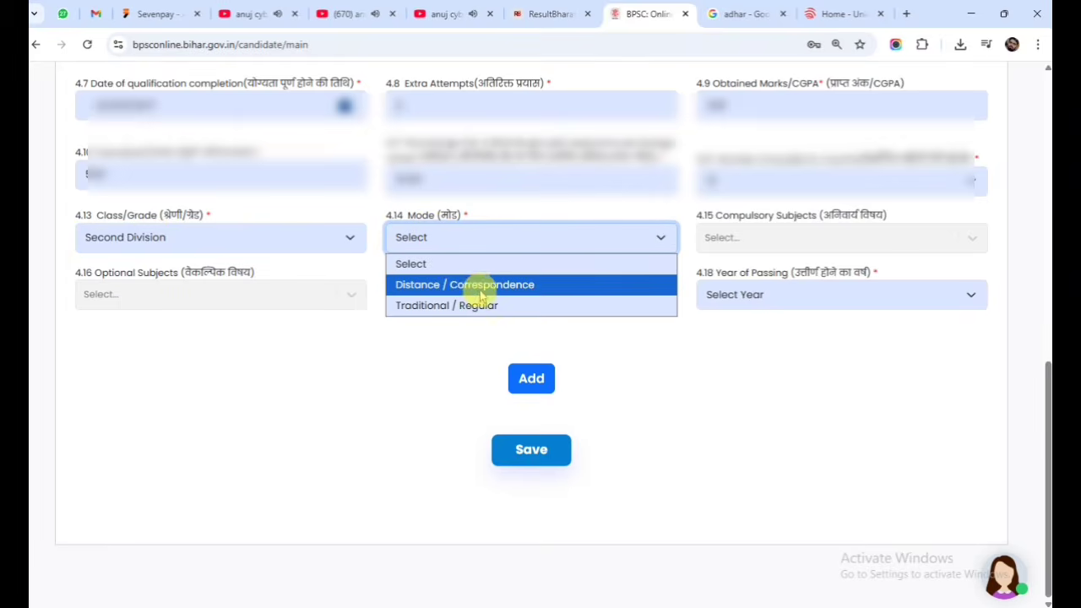
{"action": "left_click", "coordinate": [466, 306]}
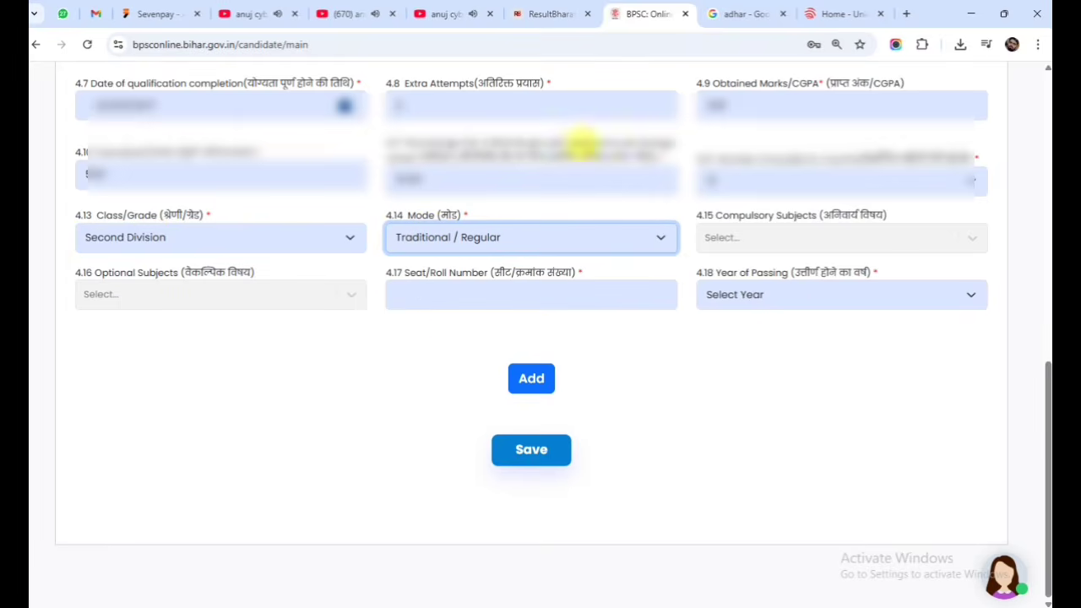
{"action": "left_click", "coordinate": [724, 239]}
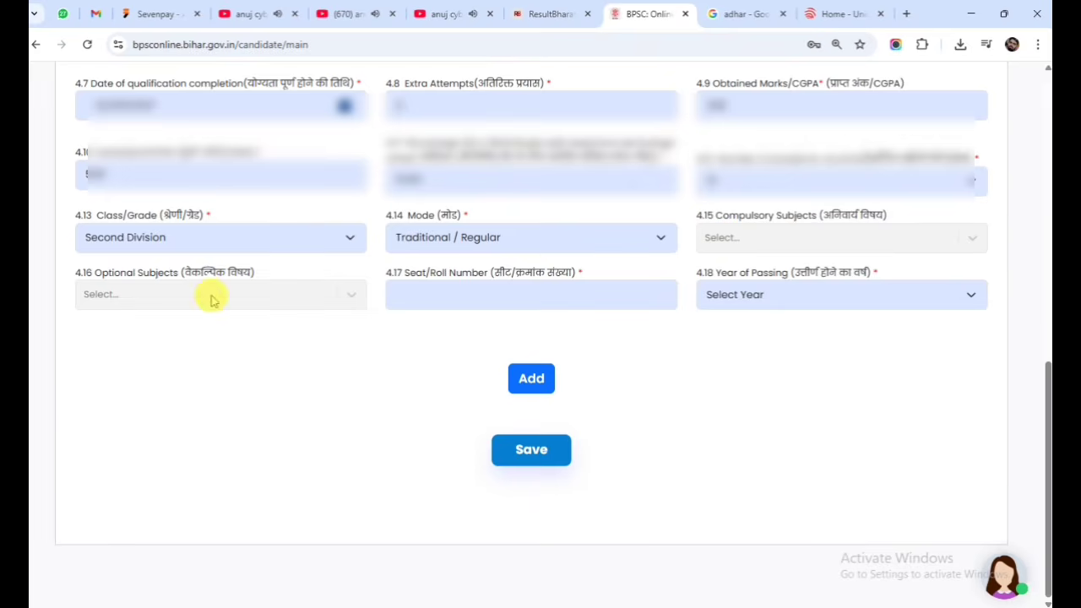
Step: Enter the 10th/Matric seat/roll number and passing year 2007, and add the qualification to the list
{"action": "left_click", "coordinate": [546, 301]}
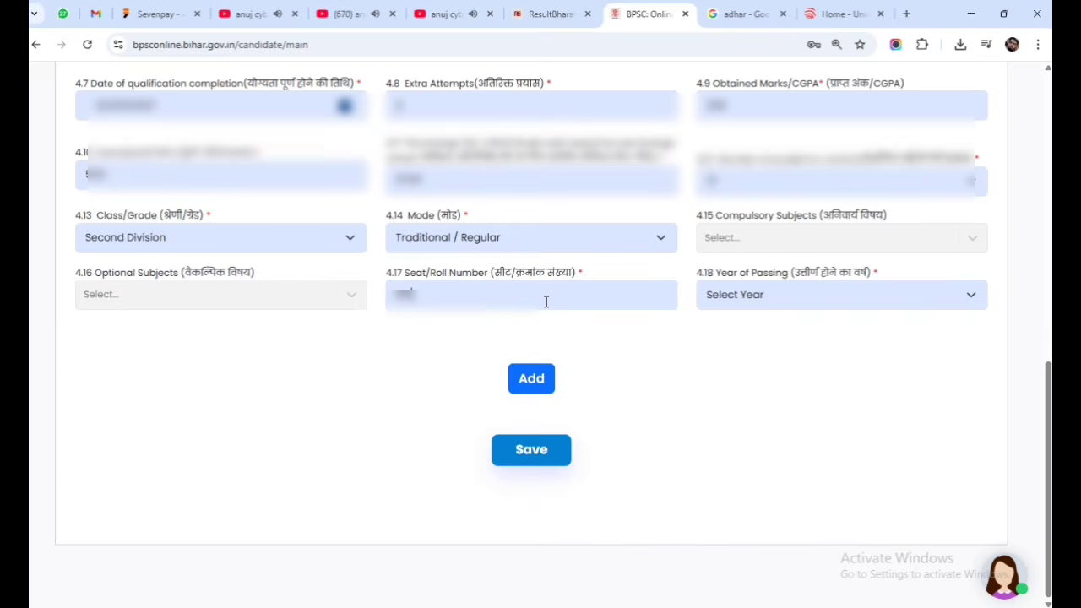
{"action": "left_click", "coordinate": [784, 295]}
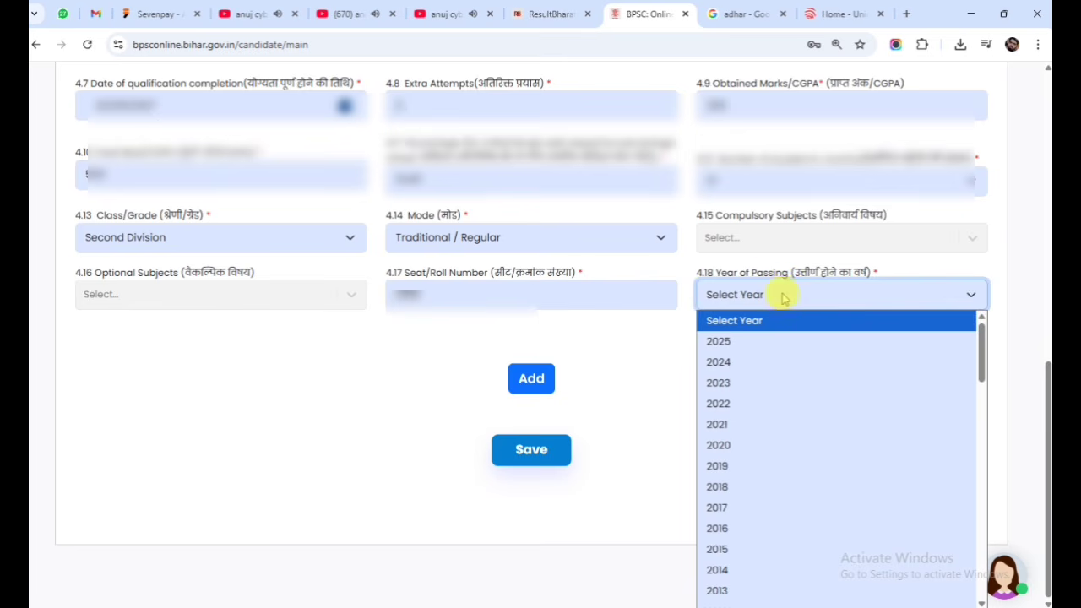
{"action": "scroll", "coordinate": [752, 511], "scroll_direction": "down", "scroll_amount": 3}
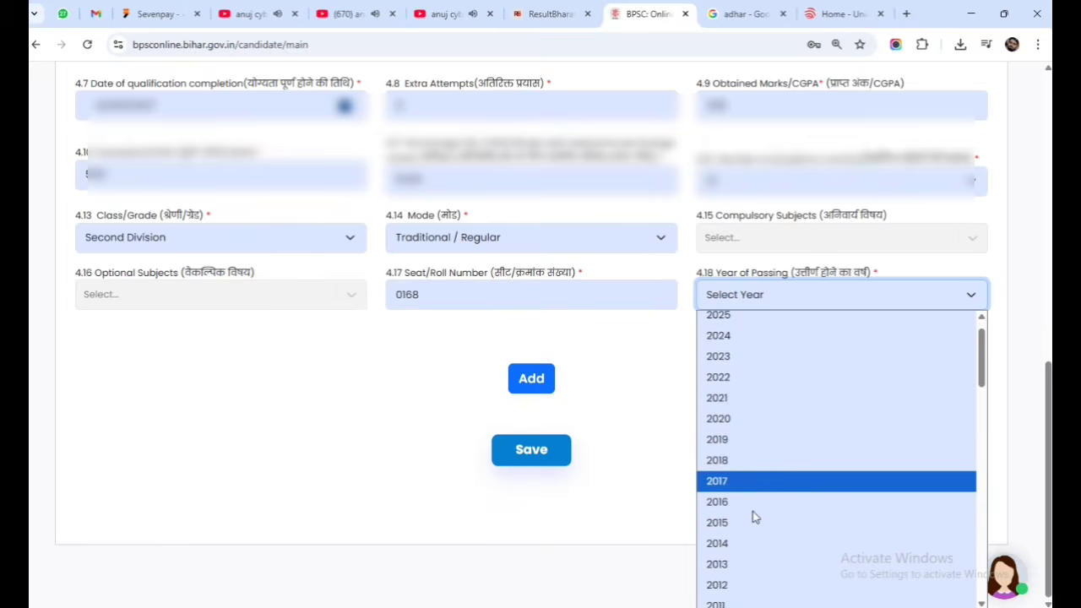
{"action": "left_click", "coordinate": [728, 569]}
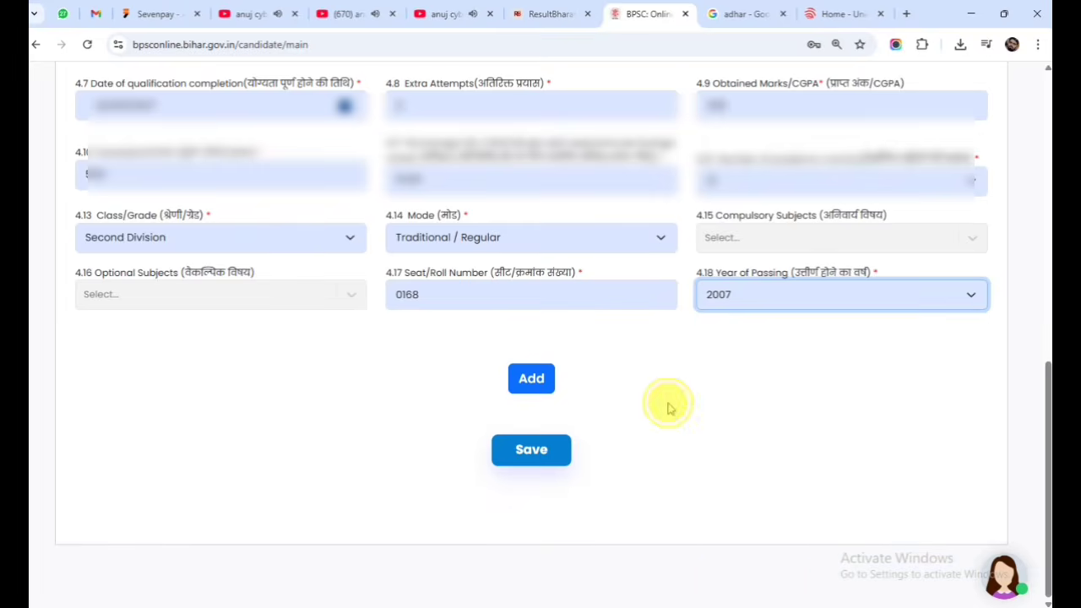
{"action": "left_click", "coordinate": [544, 386]}
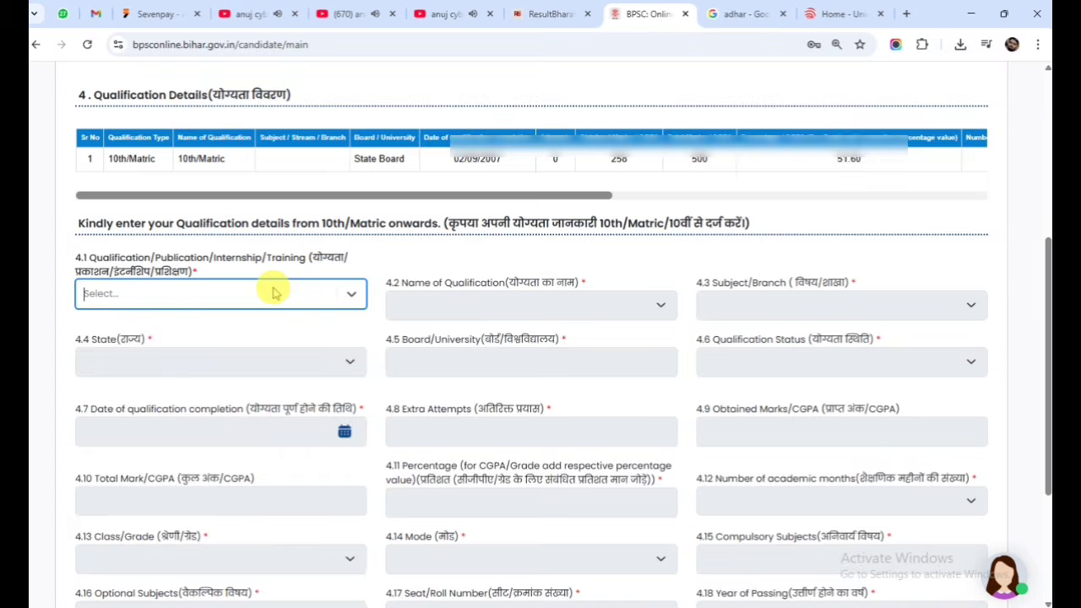
Step: Start a second qualification with 12th/Intermediate as both type and name, and Arts as the subject/branch
{"action": "left_click", "coordinate": [273, 293]}
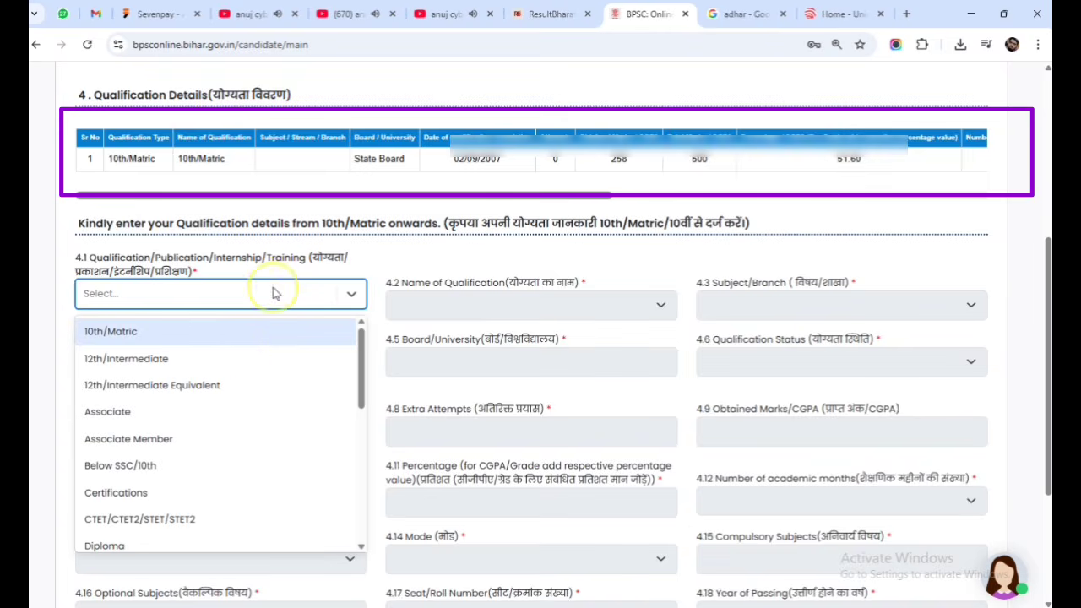
{"action": "left_click", "coordinate": [252, 357]}
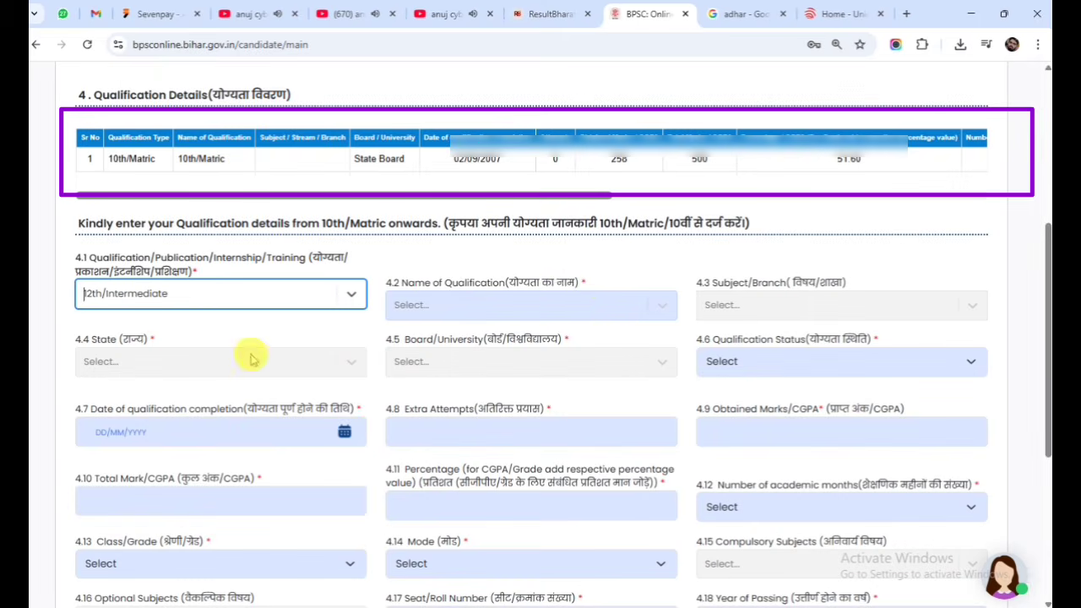
{"action": "left_click", "coordinate": [482, 302]}
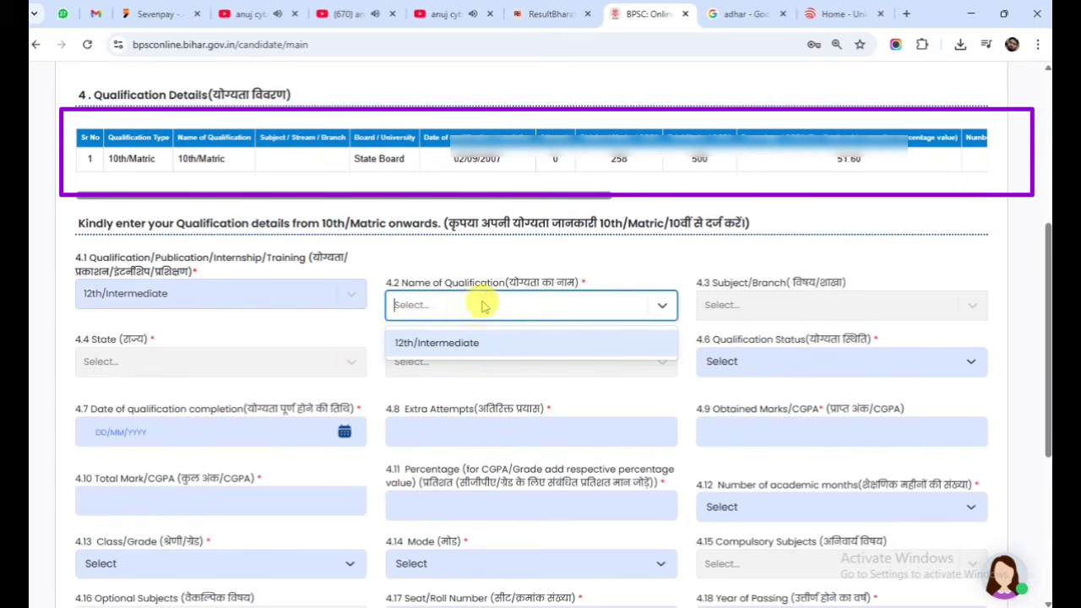
{"action": "left_click", "coordinate": [508, 346]}
{"action": "left_click", "coordinate": [722, 306]}
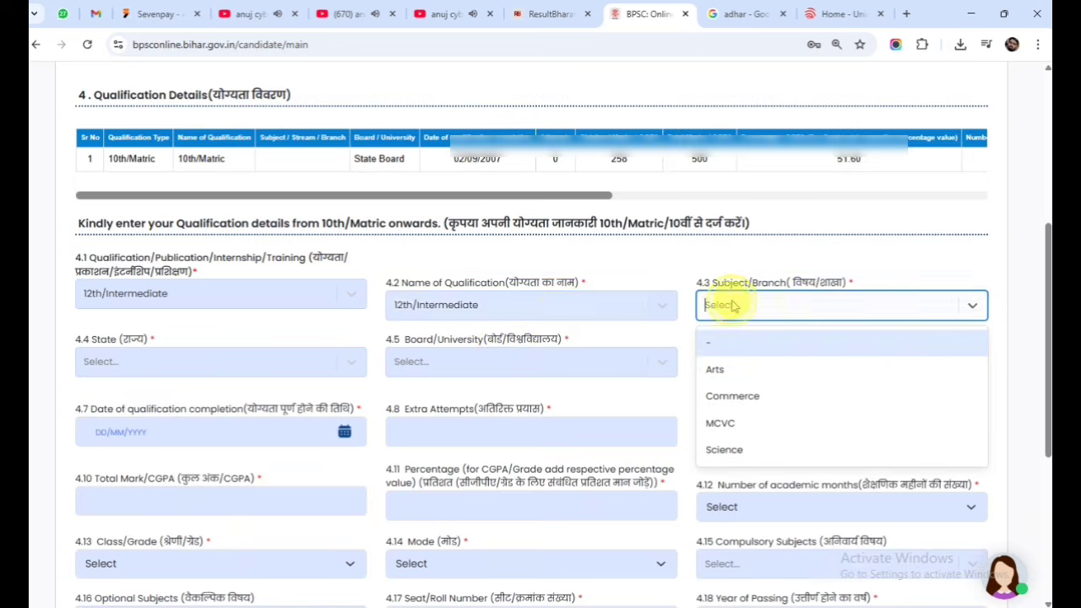
{"action": "left_click", "coordinate": [734, 370]}
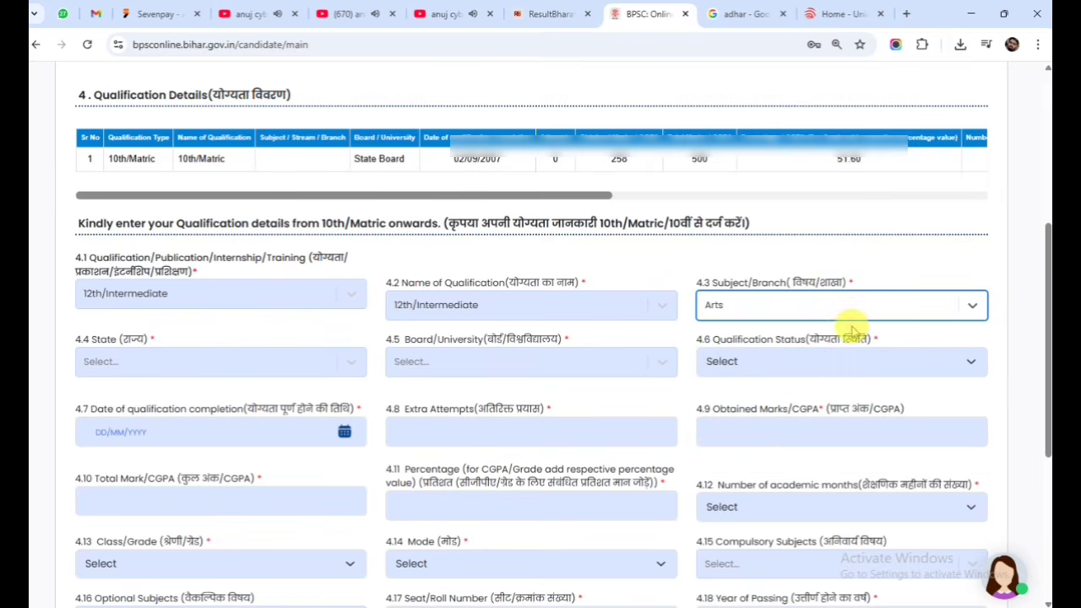
Step: Set the 12th/Intermediate qualification's state to Jharkhand, the board to State Board and the status to Passed/Qualified
{"action": "left_click", "coordinate": [116, 371]}
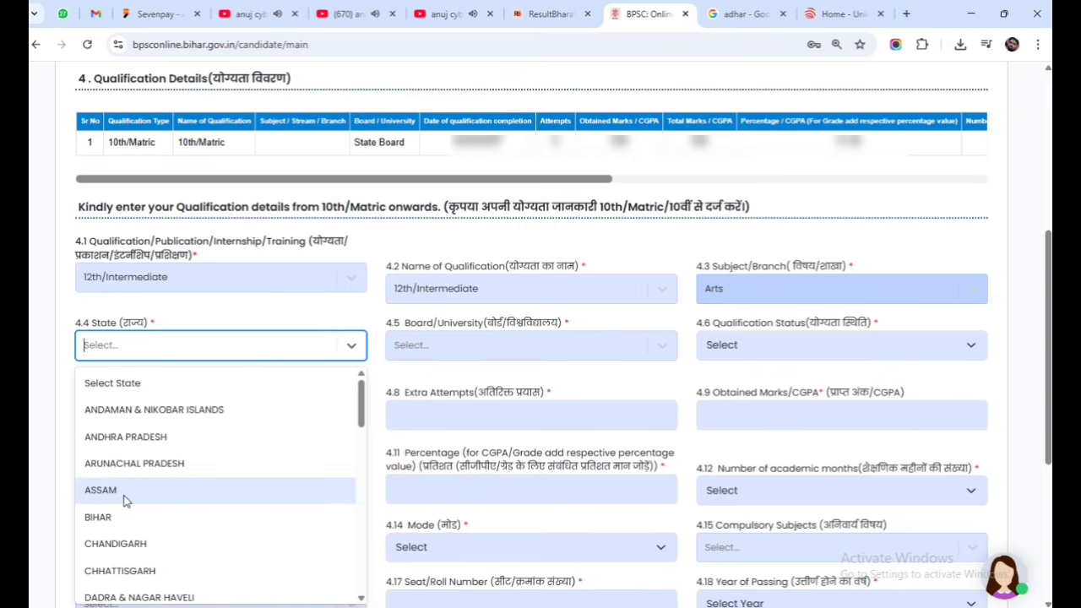
{"action": "type", "text": "j"}
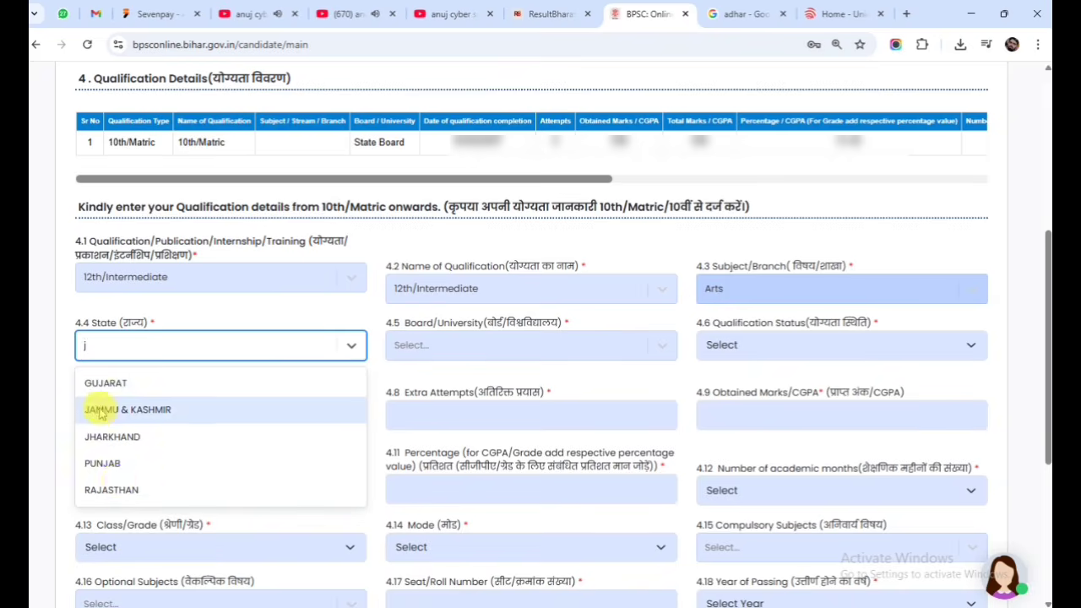
{"action": "left_click", "coordinate": [112, 437]}
{"action": "left_click", "coordinate": [435, 346]}
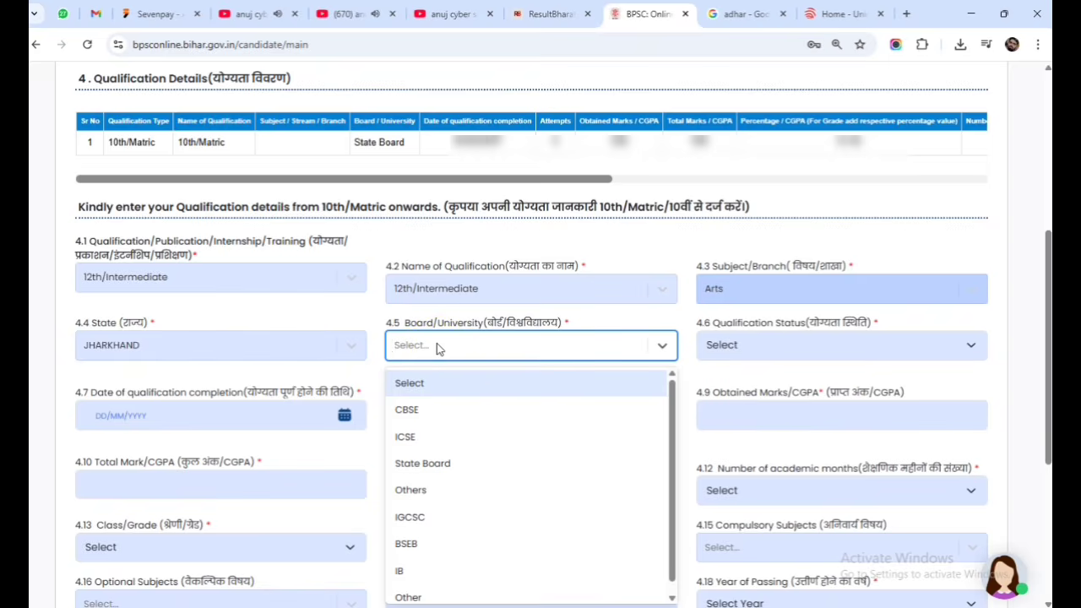
{"action": "left_click", "coordinate": [439, 465]}
{"action": "left_click", "coordinate": [743, 346]}
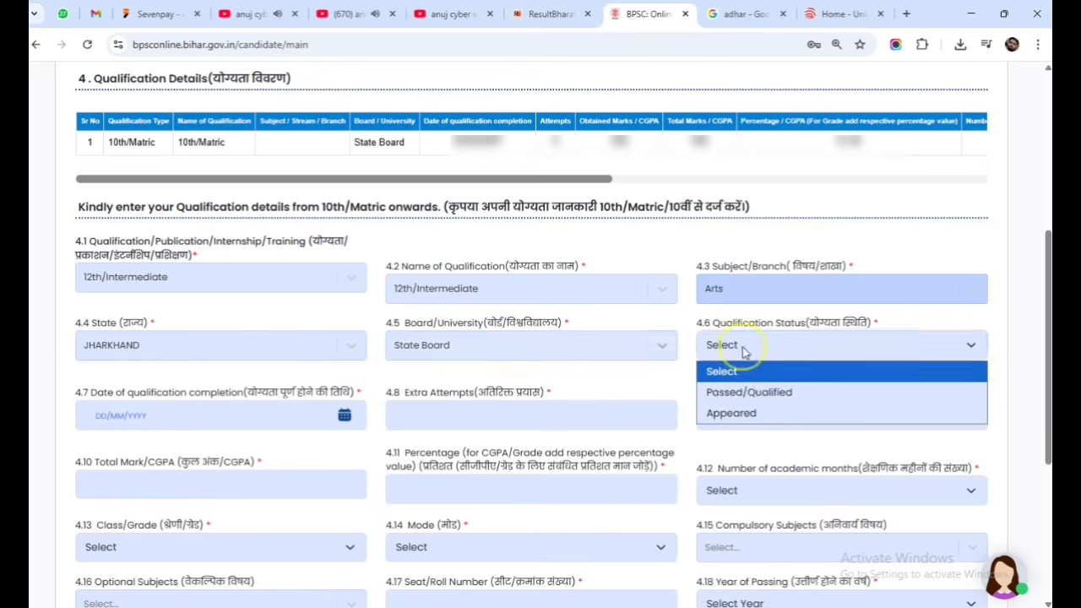
{"action": "left_click", "coordinate": [743, 392]}
Step: Set the 12th/Intermediate qualification's completion date to 02/09/2009 and its extra attempts to 0
{"action": "left_click", "coordinate": [172, 421]}
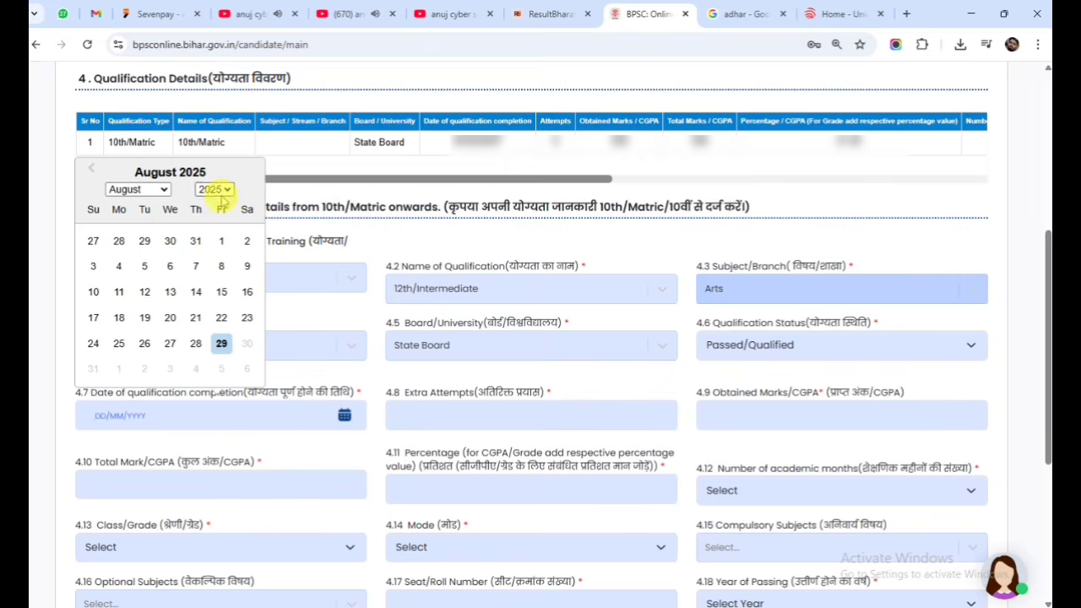
{"action": "left_click", "coordinate": [215, 189]}
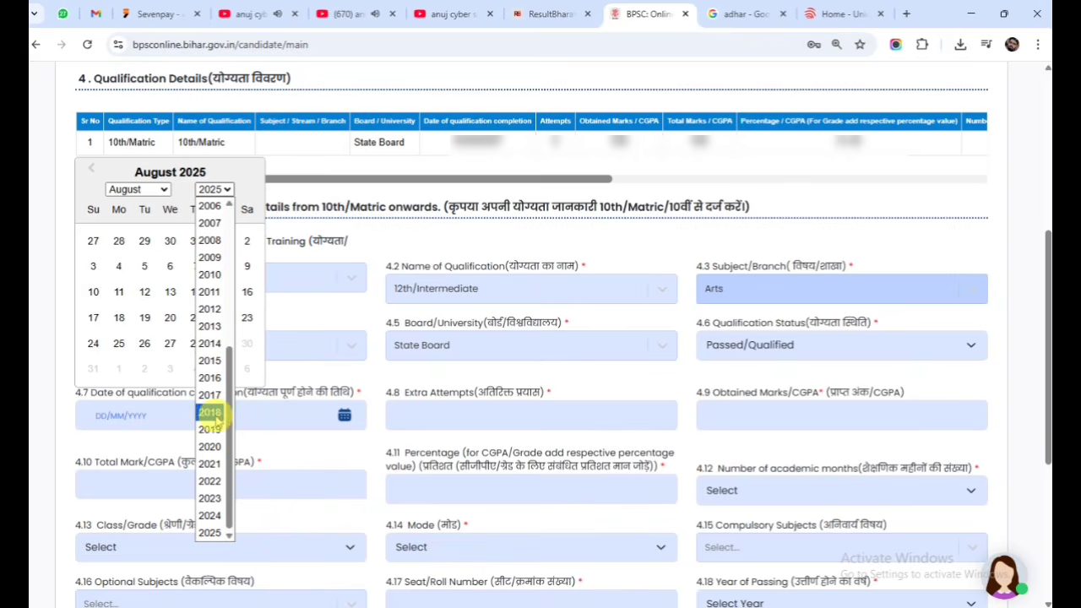
{"action": "left_click", "coordinate": [210, 257]}
{"action": "left_click", "coordinate": [157, 190]}
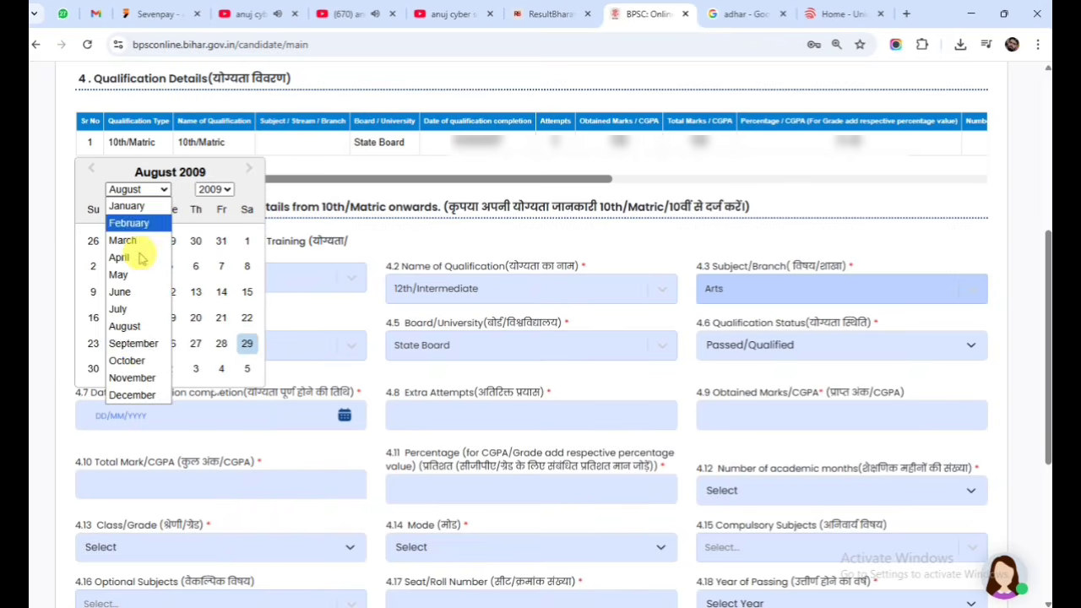
{"action": "left_click", "coordinate": [138, 343]}
{"action": "left_click", "coordinate": [168, 268]}
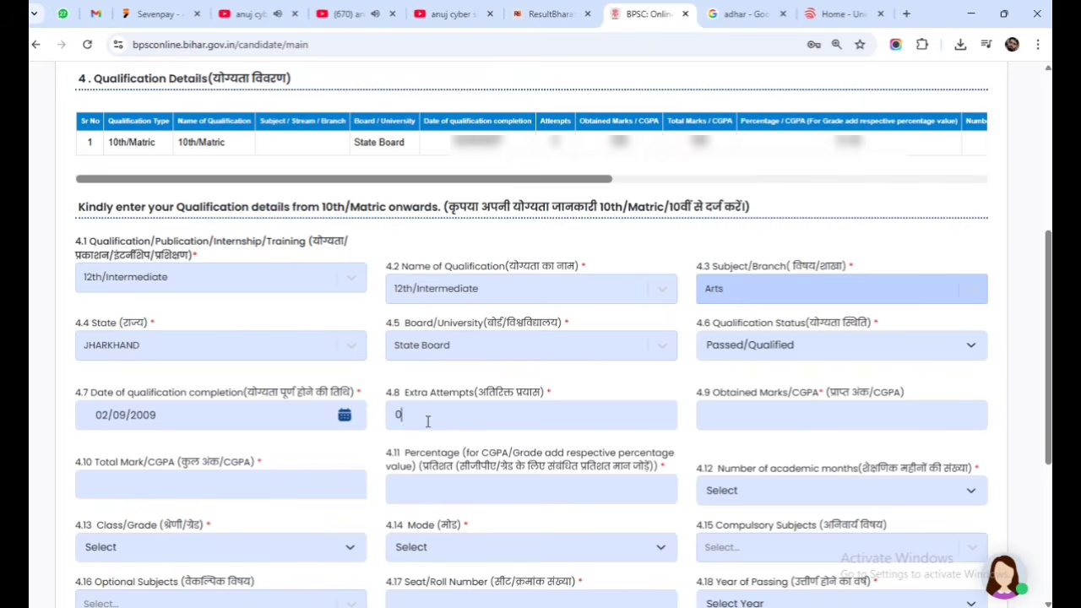
Step: Enter the obtained marks, total marks and percentage for the 12th/Intermediate qualification and set its academic months to 24
{"action": "left_click", "coordinate": [715, 412]}
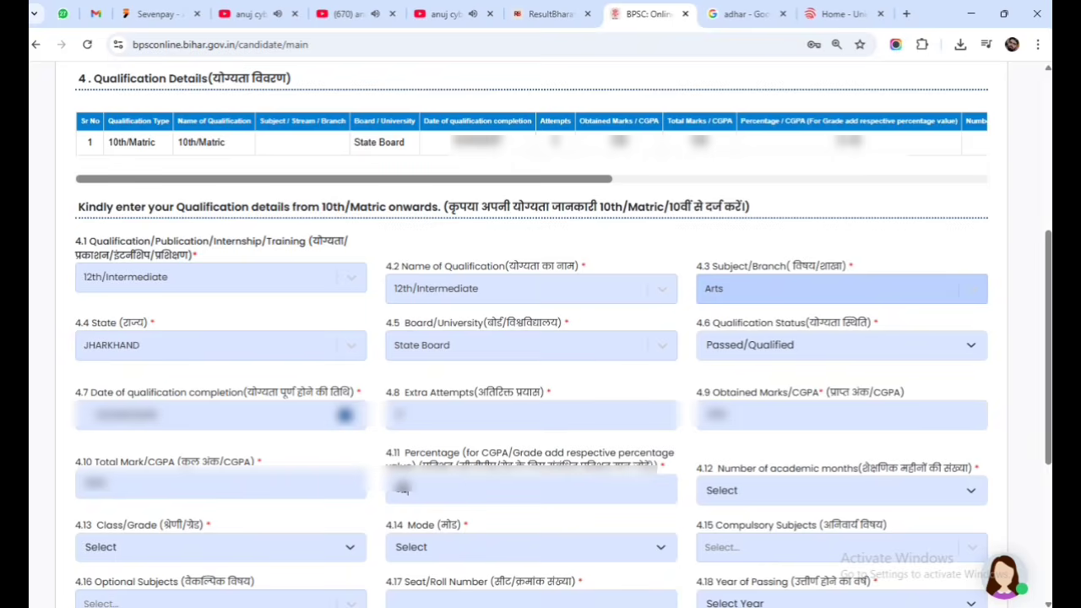
{"action": "left_click", "coordinate": [765, 491]}
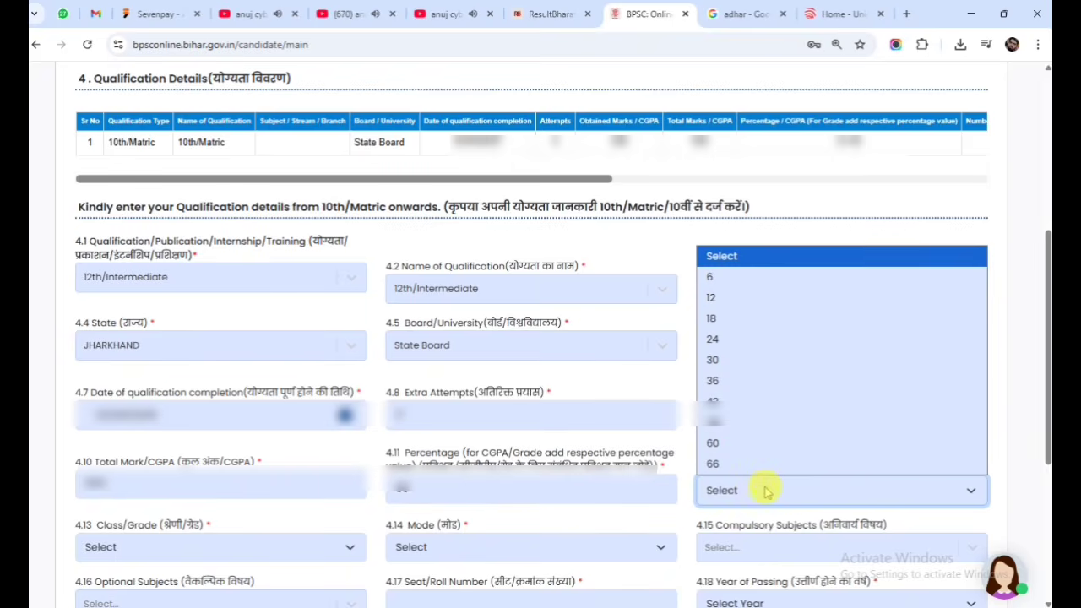
{"action": "left_click", "coordinate": [737, 341]}
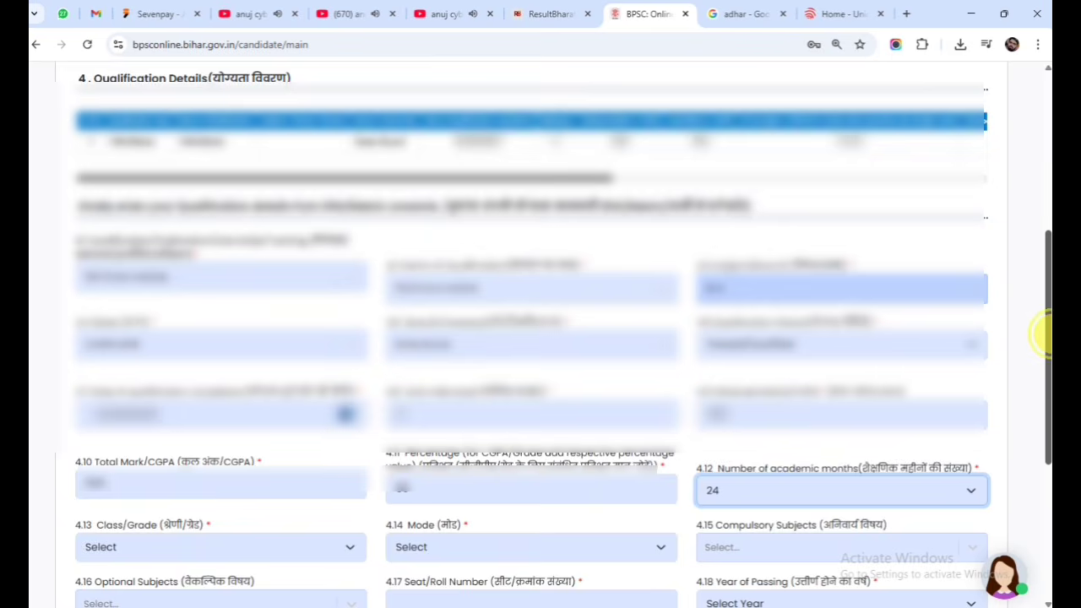
Step: Set the 12th/Intermediate class/grade to Second Division, the mode to Traditional / Regular and the compulsory subject to Arts
{"action": "left_click_drag", "start_coordinate": [1040, 334], "coordinate": [1038, 434]}
{"action": "left_click", "coordinate": [215, 311]}
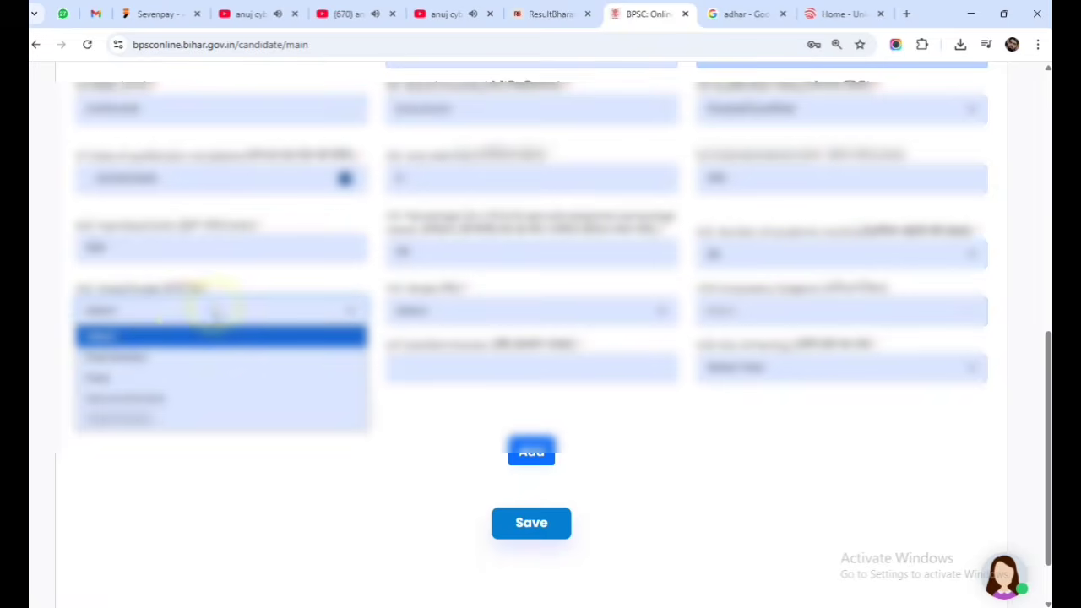
{"action": "left_click", "coordinate": [125, 396]}
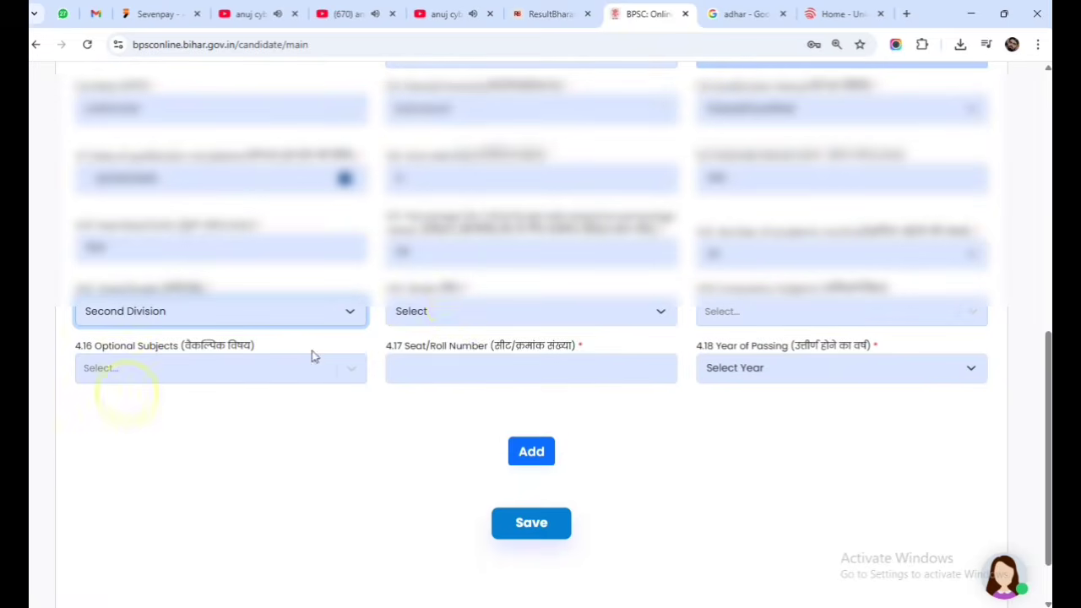
{"action": "left_click", "coordinate": [450, 312]}
{"action": "left_click", "coordinate": [448, 376]}
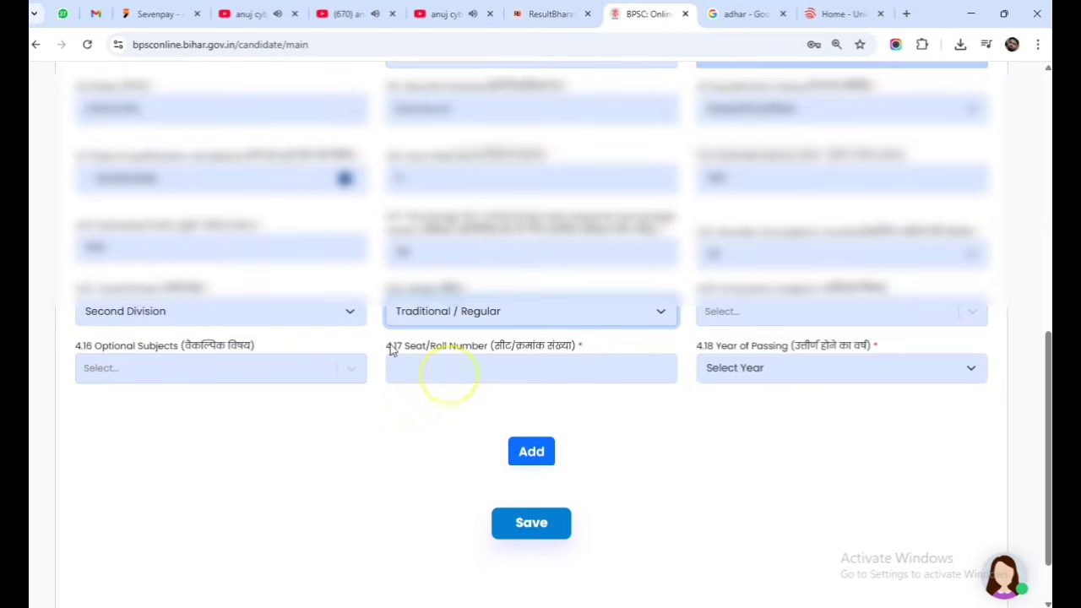
{"action": "left_click", "coordinate": [797, 313]}
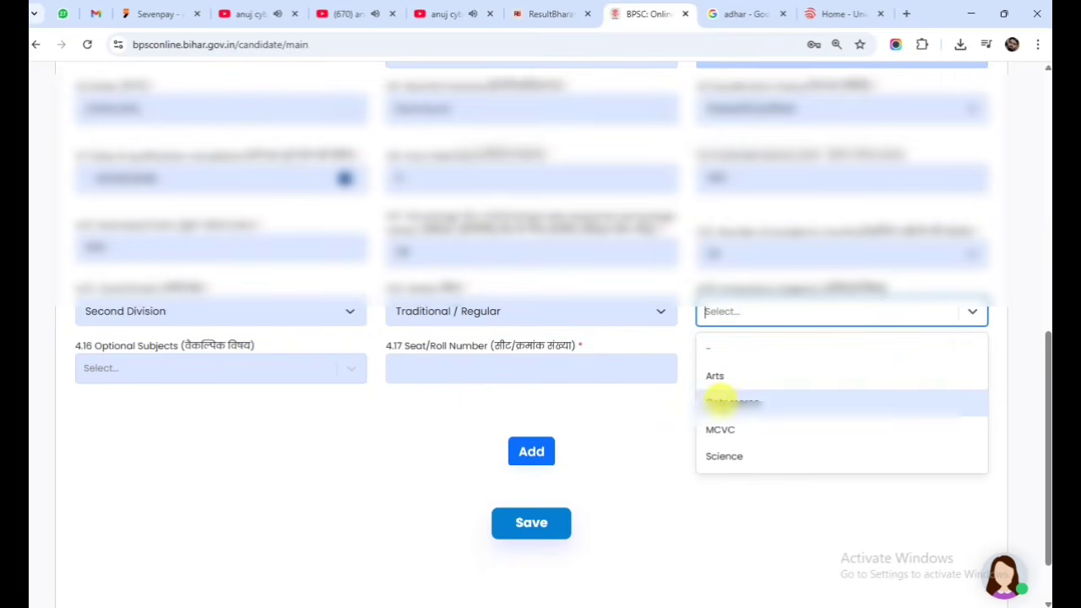
{"action": "left_click", "coordinate": [715, 382]}
Step: Enter the seat/roll number for the 12th/Intermediate qualification
{"action": "left_click", "coordinate": [437, 362]}
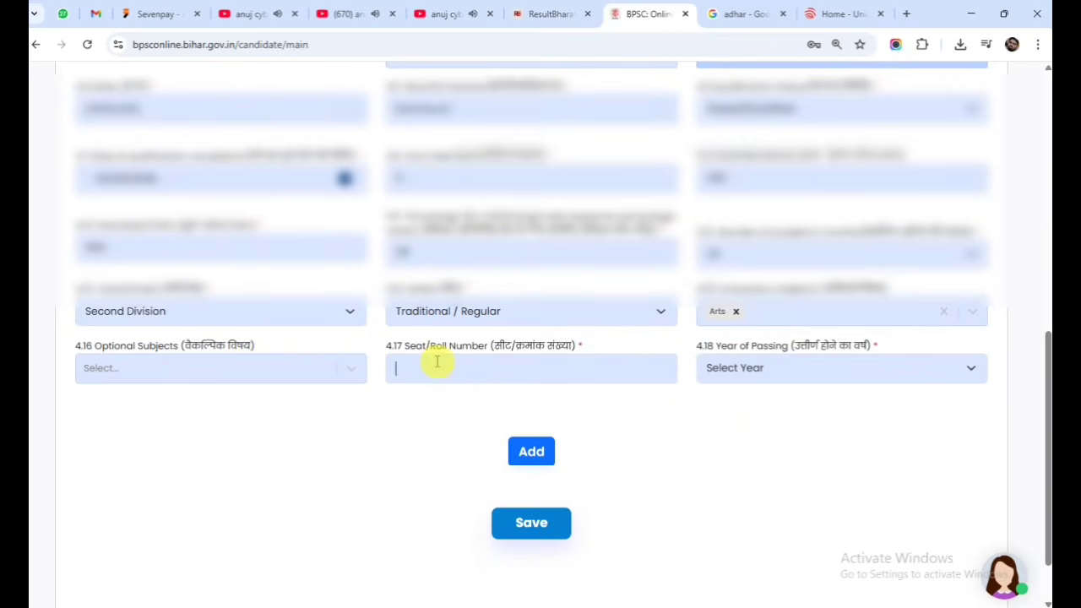
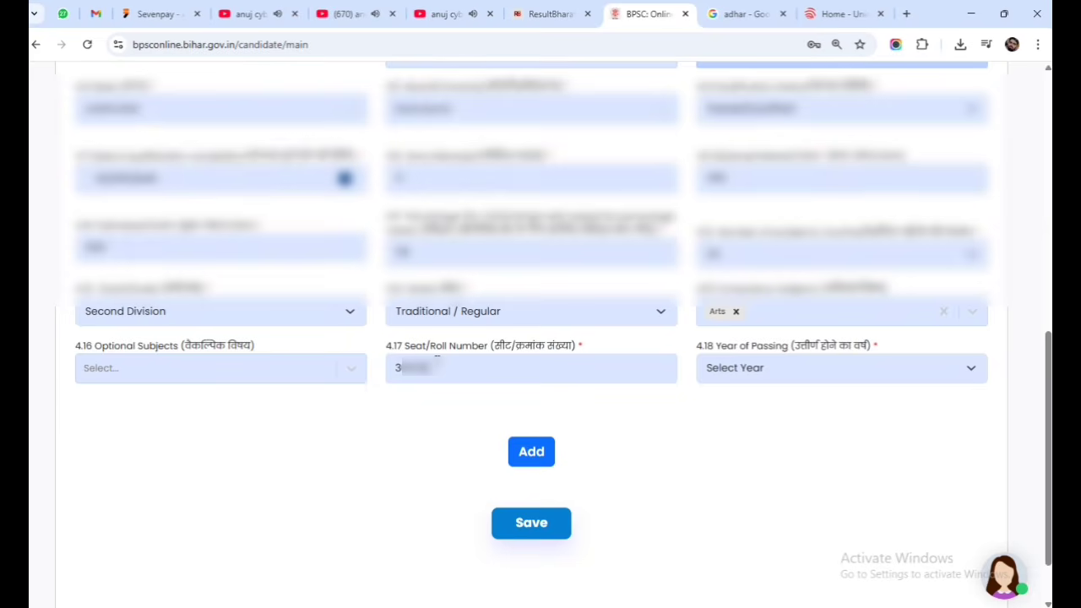
Step: Set the 12th/Intermediate qualification's year of passing to 2009 and add the qualification to the list
{"action": "left_click", "coordinate": [754, 372]}
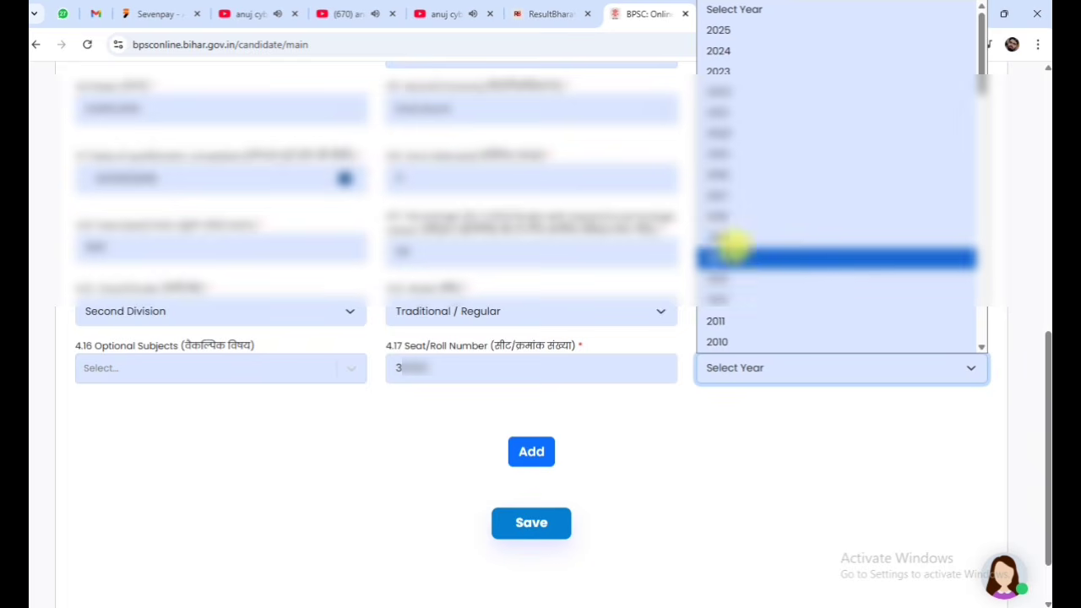
{"action": "scroll", "coordinate": [732, 241], "scroll_direction": "down", "scroll_amount": 2}
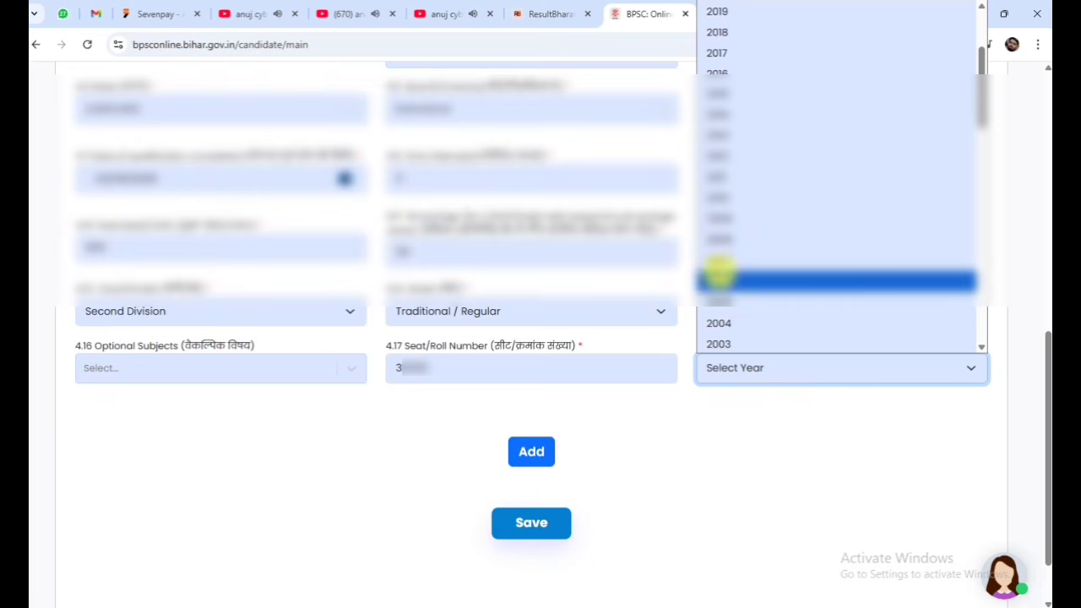
{"action": "left_click", "coordinate": [726, 239]}
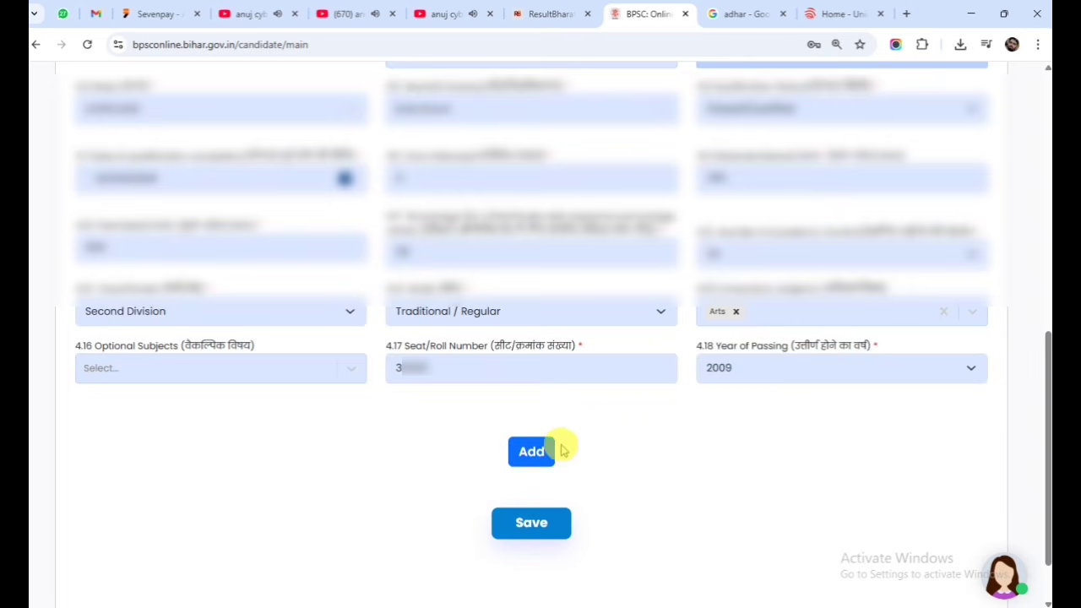
{"action": "left_click", "coordinate": [531, 454]}
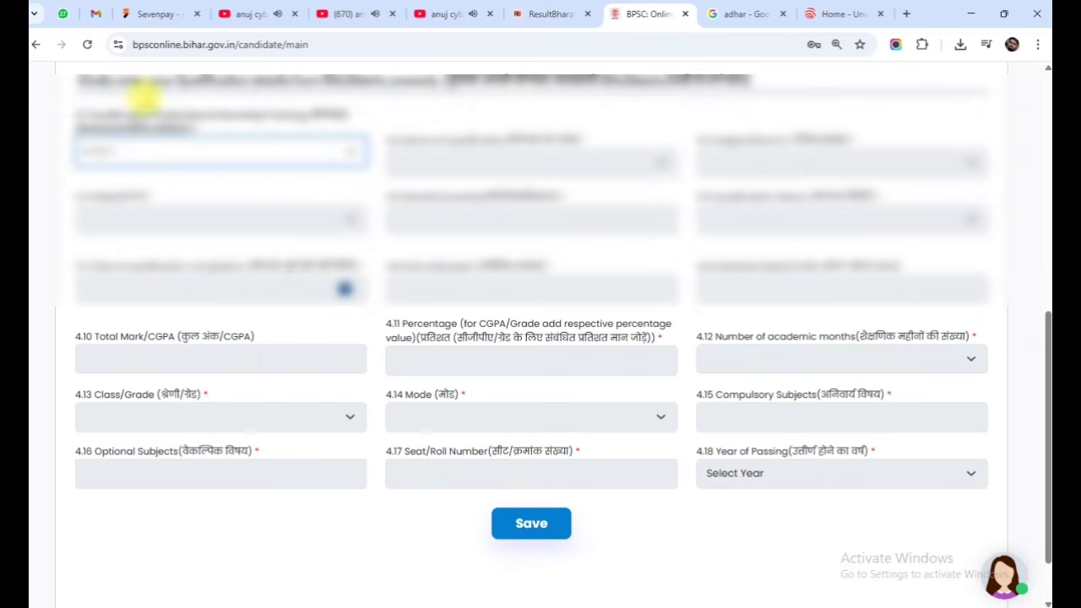
Step: Start a new qualification entry with the qualification type set to Graduate
{"action": "scroll", "coordinate": [201, 175], "scroll_direction": "up", "scroll_amount": 2}
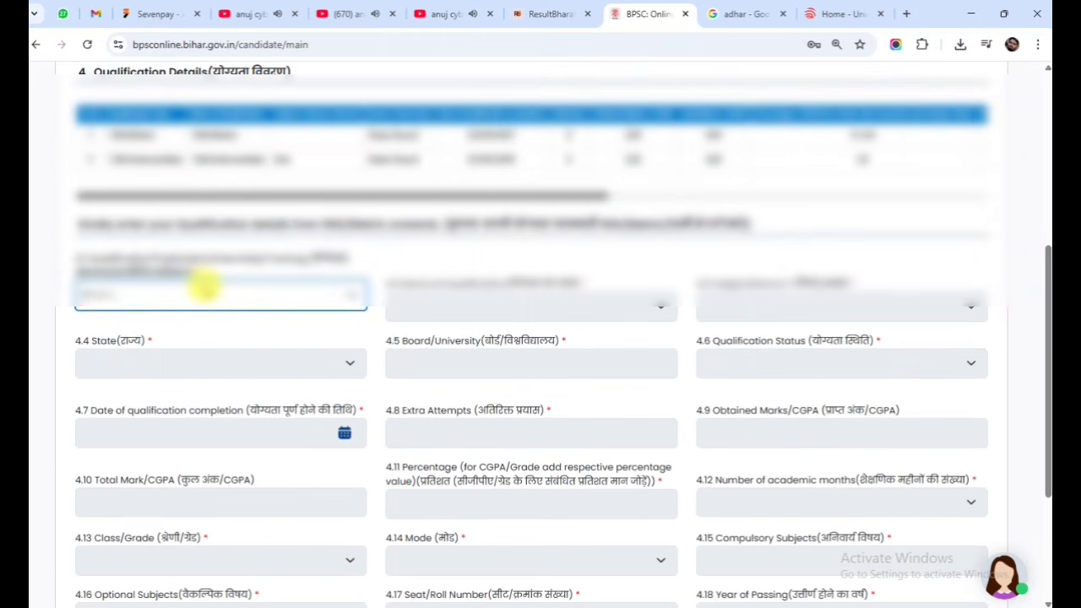
{"action": "scroll", "coordinate": [205, 287], "scroll_direction": "down", "scroll_amount": 2}
{"action": "left_click", "coordinate": [189, 150]}
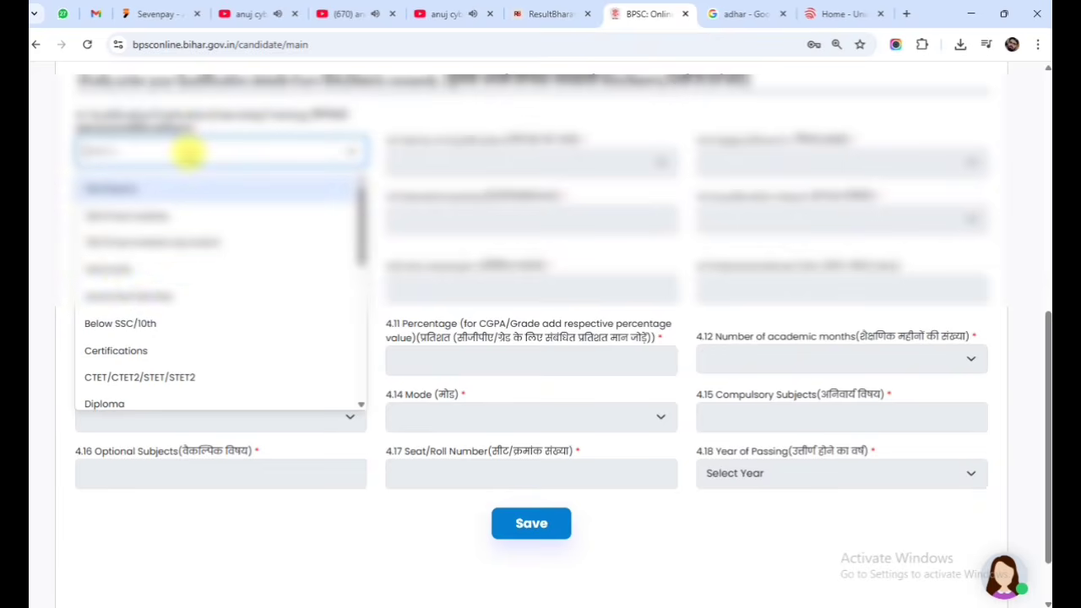
{"action": "scroll", "coordinate": [127, 335], "scroll_direction": "down", "scroll_amount": 1}
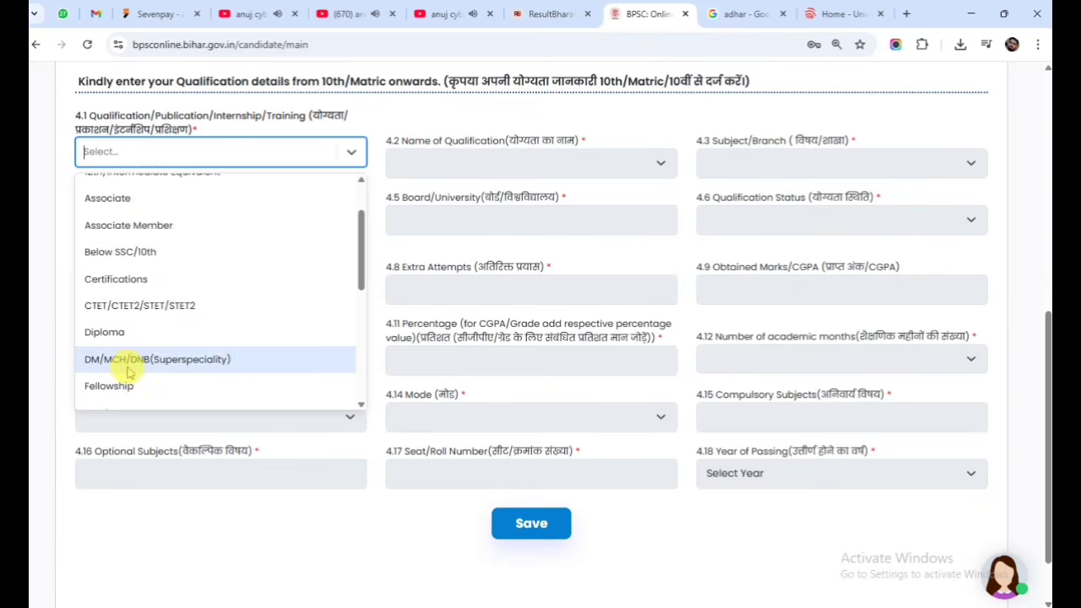
{"action": "scroll", "coordinate": [127, 367], "scroll_direction": "down", "scroll_amount": 2}
{"action": "left_click", "coordinate": [129, 268]}
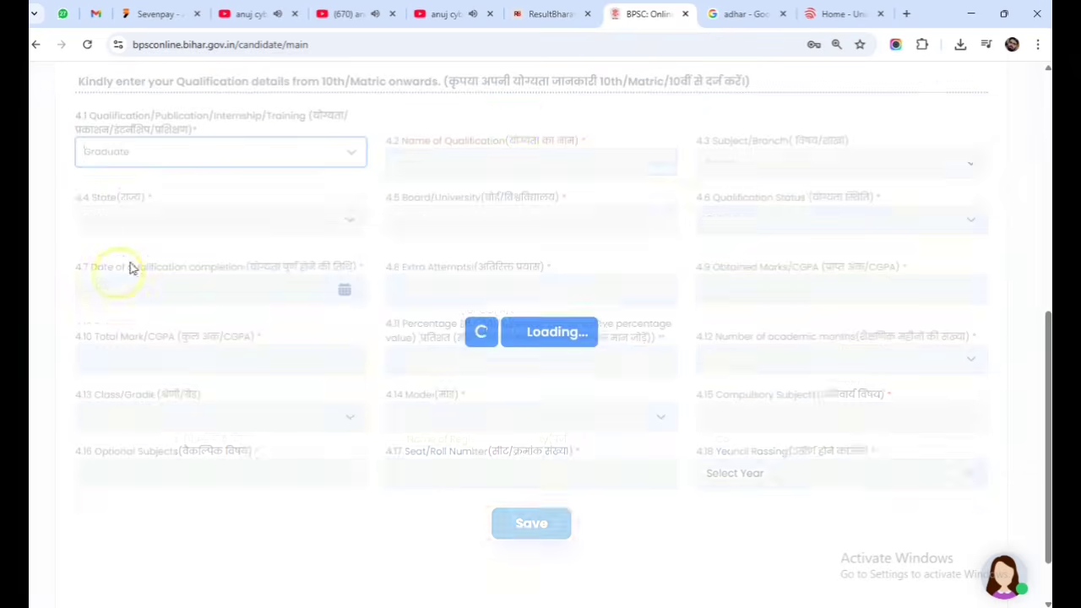
Step: Set the graduate entry's name of qualification to BA(HONS.)
{"action": "left_click", "coordinate": [490, 149]}
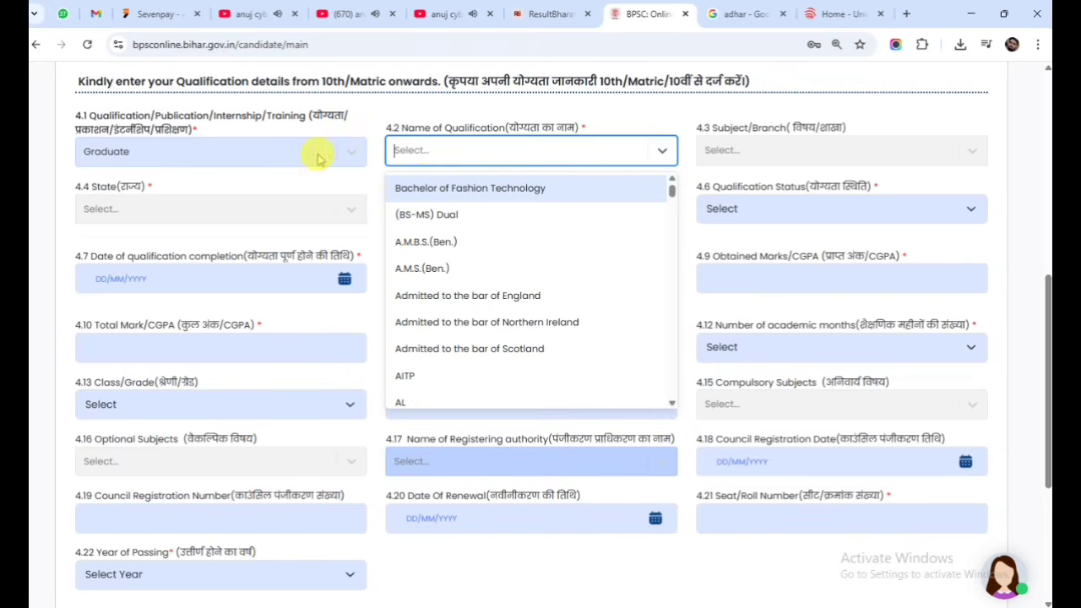
{"action": "scroll", "coordinate": [448, 310], "scroll_direction": "down", "scroll_amount": 2}
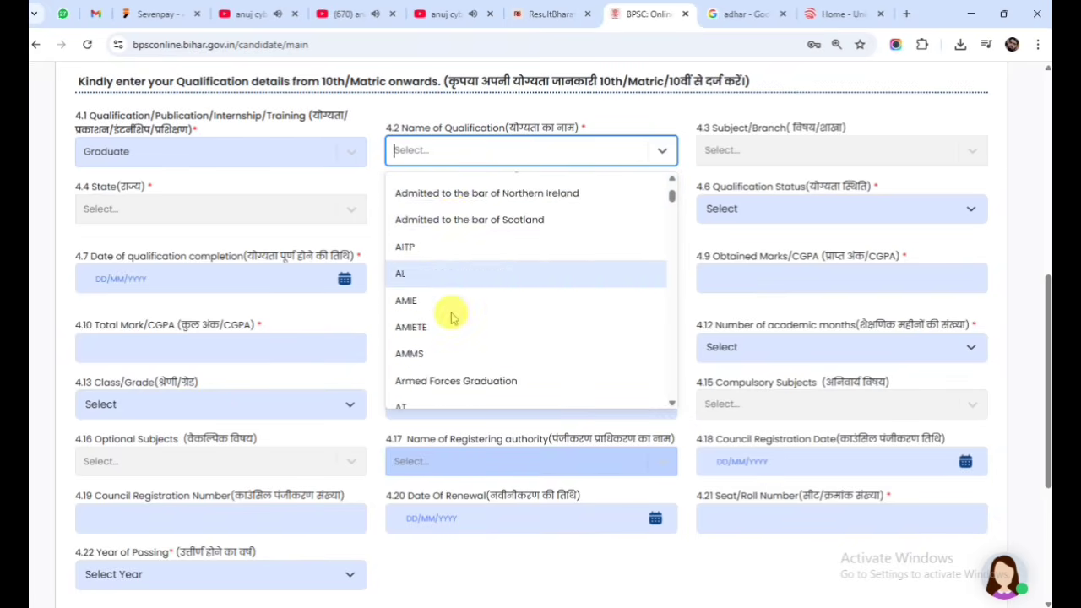
{"action": "scroll", "coordinate": [450, 317], "scroll_direction": "down", "scroll_amount": 10}
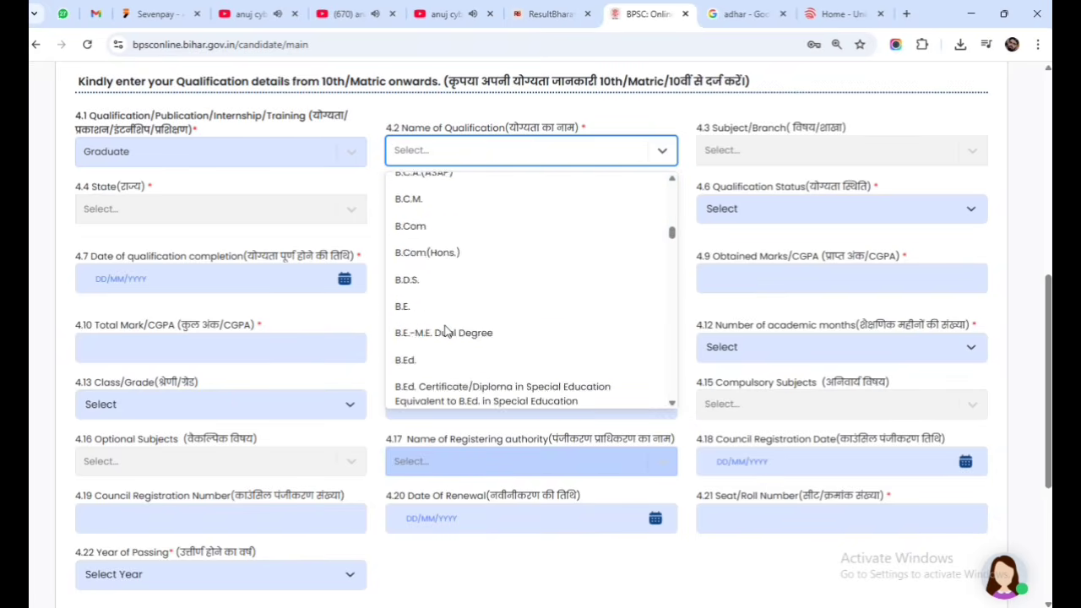
{"action": "scroll", "coordinate": [445, 331], "scroll_direction": "down", "scroll_amount": 10}
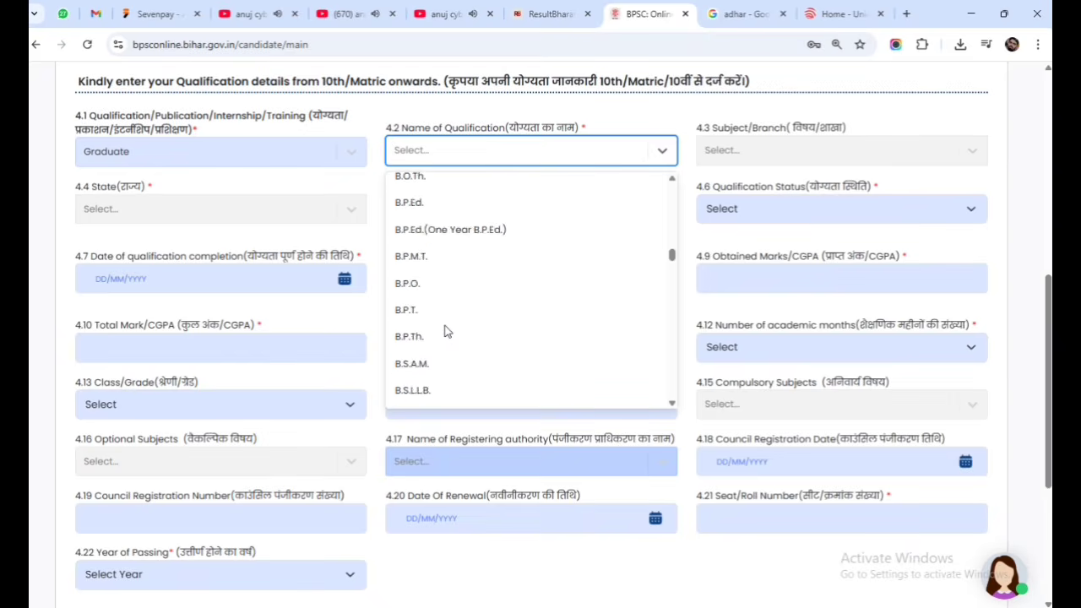
{"action": "scroll", "coordinate": [448, 332], "scroll_direction": "down", "scroll_amount": 10}
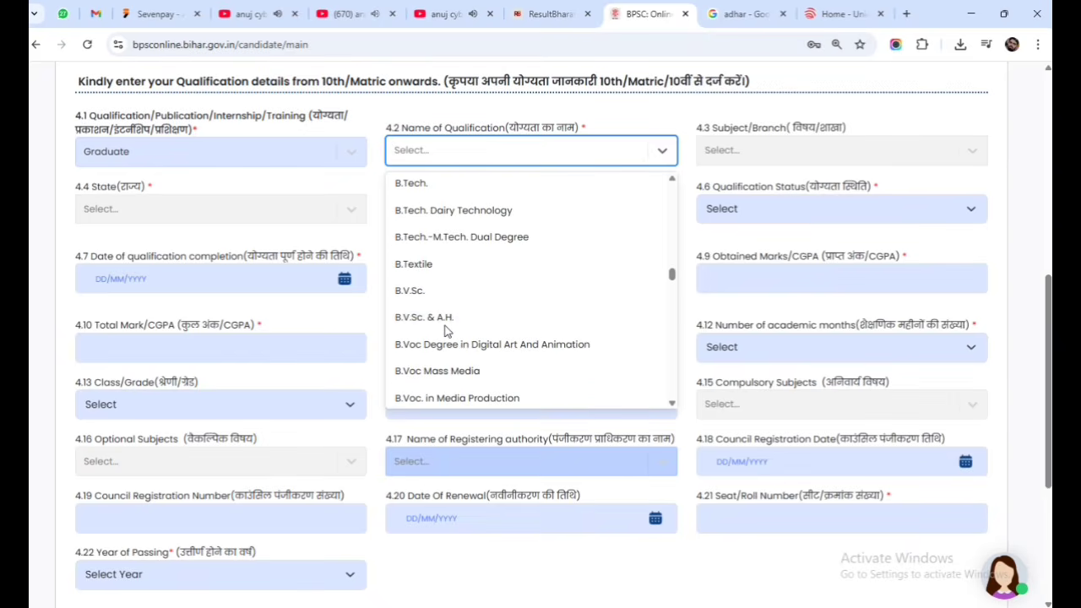
{"action": "scroll", "coordinate": [447, 331], "scroll_direction": "down", "scroll_amount": 5}
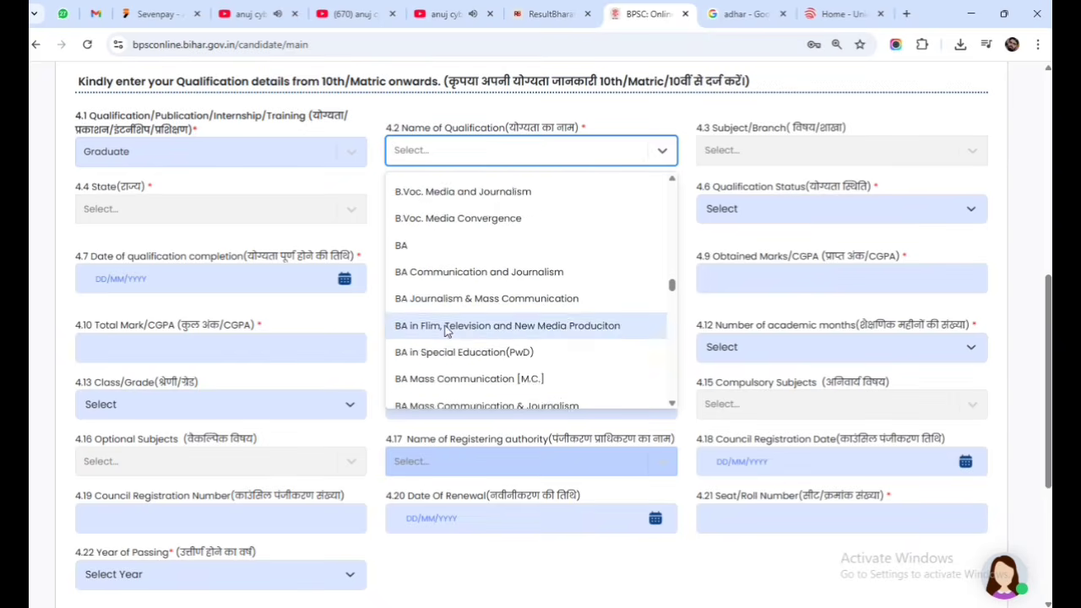
{"action": "scroll", "coordinate": [447, 331], "scroll_direction": "down", "scroll_amount": 4}
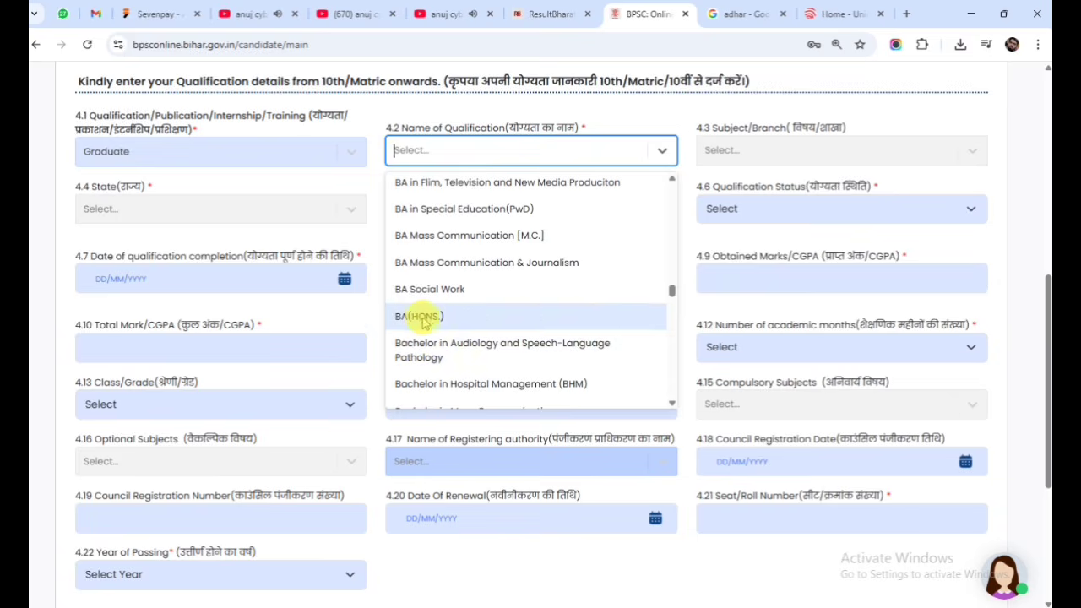
{"action": "left_click", "coordinate": [422, 317]}
Step: Set the graduate entry's subject/branch to Political Science and its state to JHARKHAND
{"action": "left_click", "coordinate": [743, 151]}
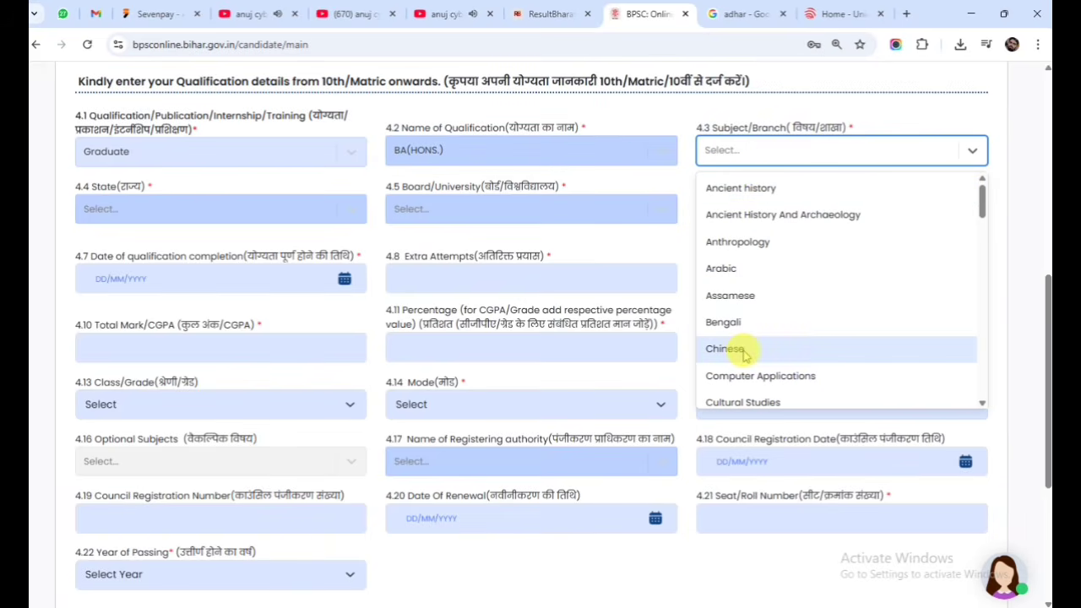
{"action": "type", "text": "pol"}
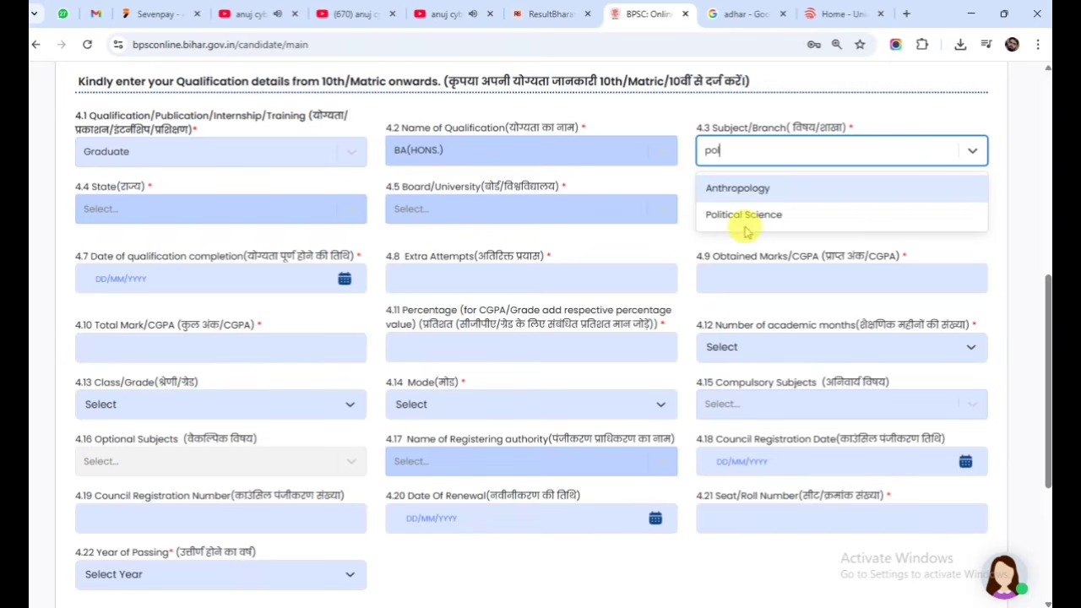
{"action": "left_click", "coordinate": [744, 215]}
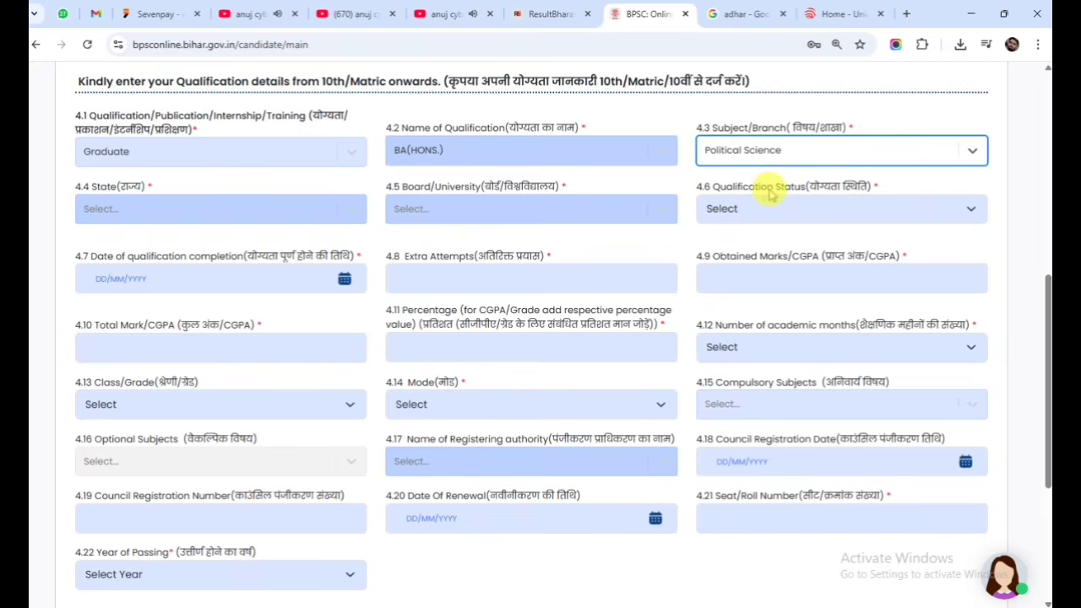
{"action": "left_click", "coordinate": [152, 219]}
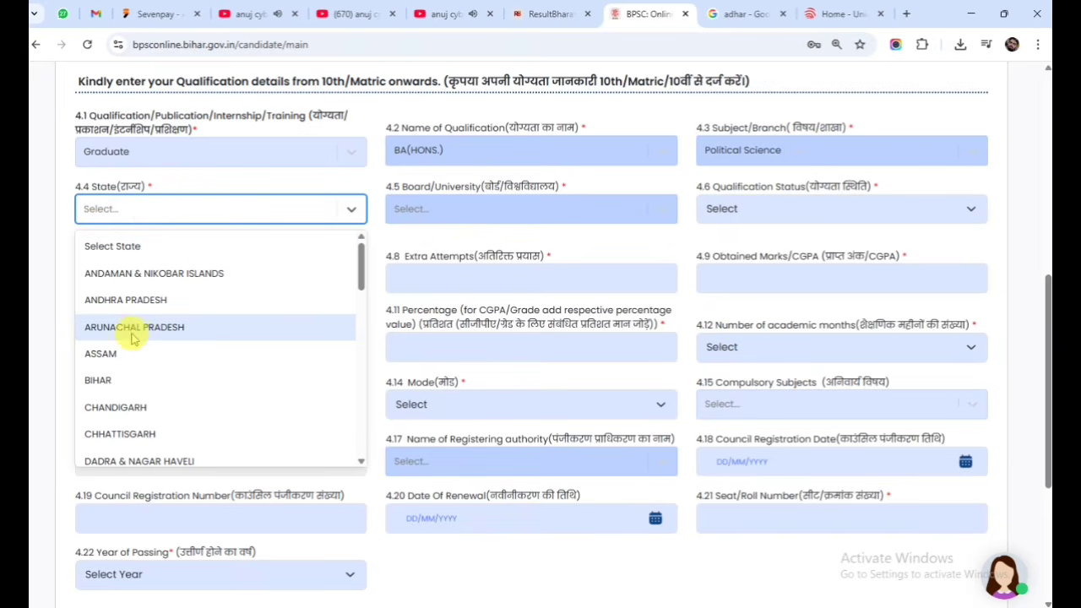
{"action": "type", "text": "jh"}
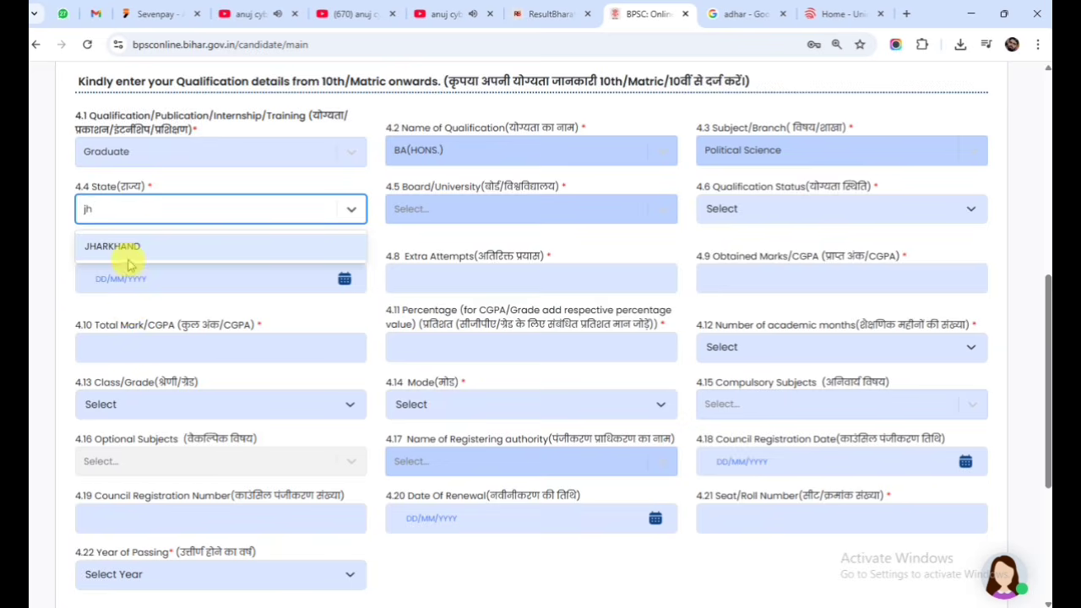
{"action": "left_click", "coordinate": [128, 258]}
Step: Set the graduate board/university to Vinoba Bhave University Jharkhand and the qualification status to Passed/Qualified
{"action": "left_click", "coordinate": [443, 211]}
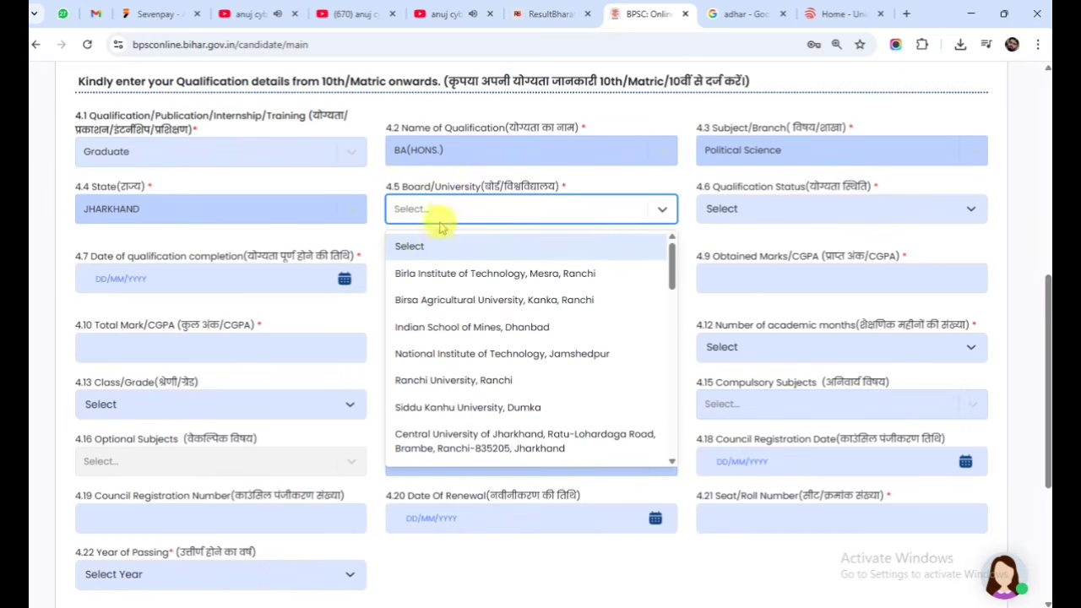
{"action": "type", "text": "v"}
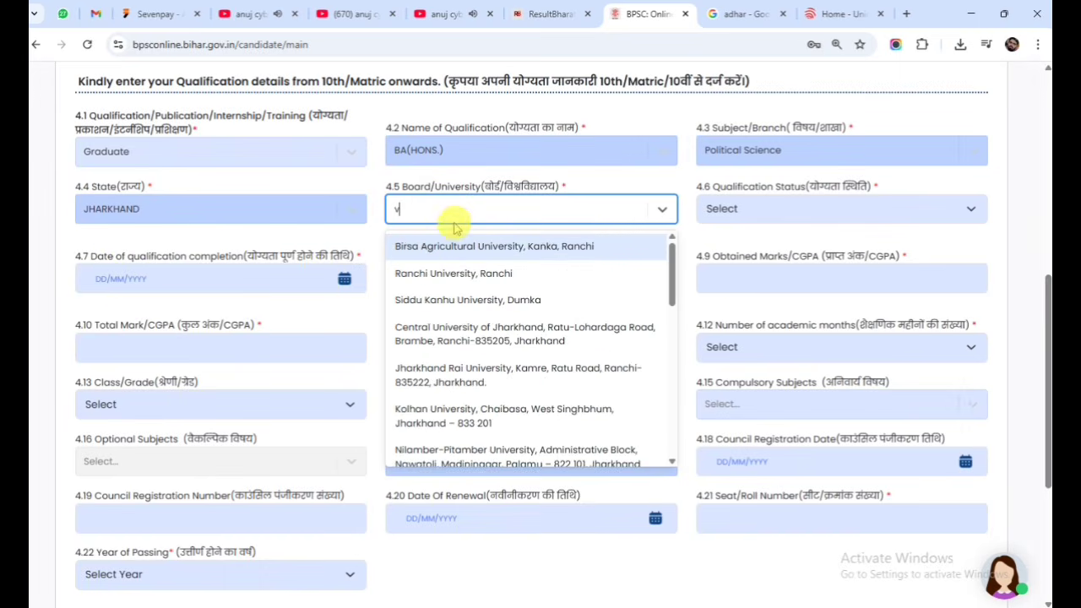
{"action": "type", "text": "ino"}
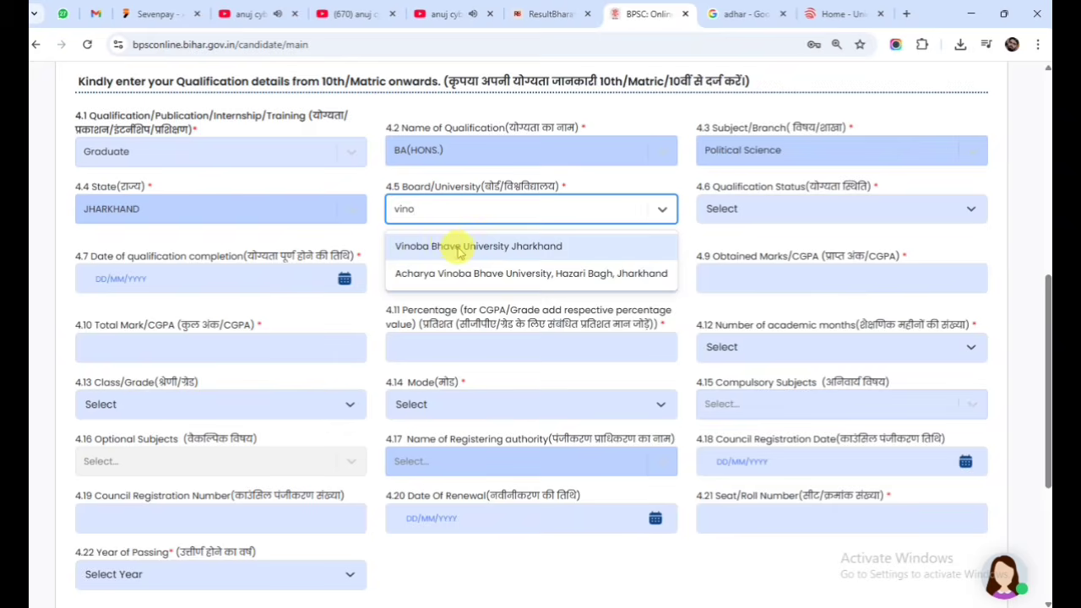
{"action": "left_click", "coordinate": [458, 246]}
{"action": "left_click", "coordinate": [759, 210]}
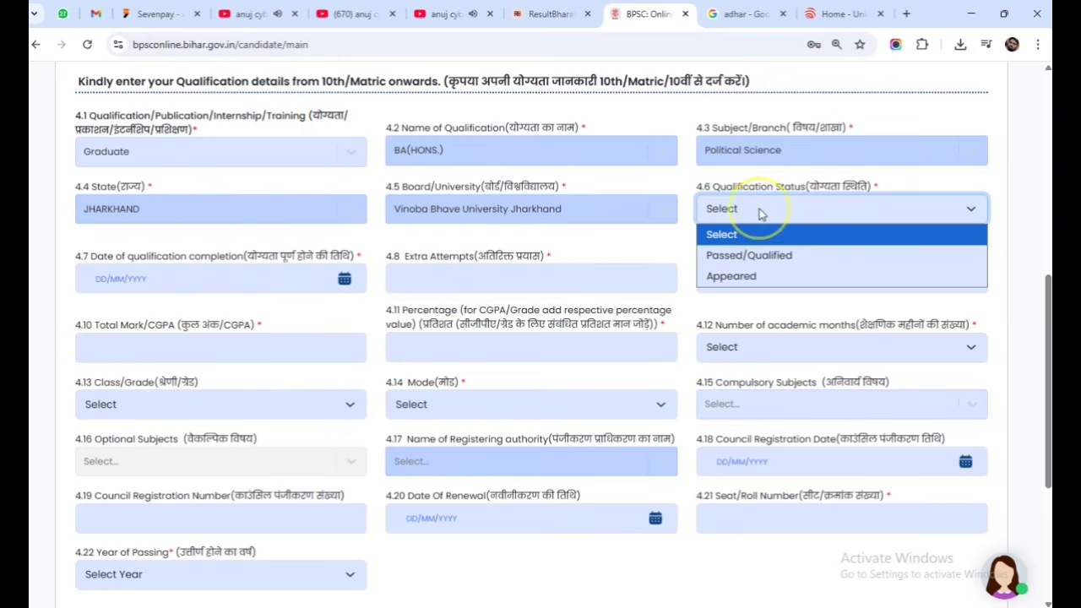
{"action": "left_click", "coordinate": [749, 255]}
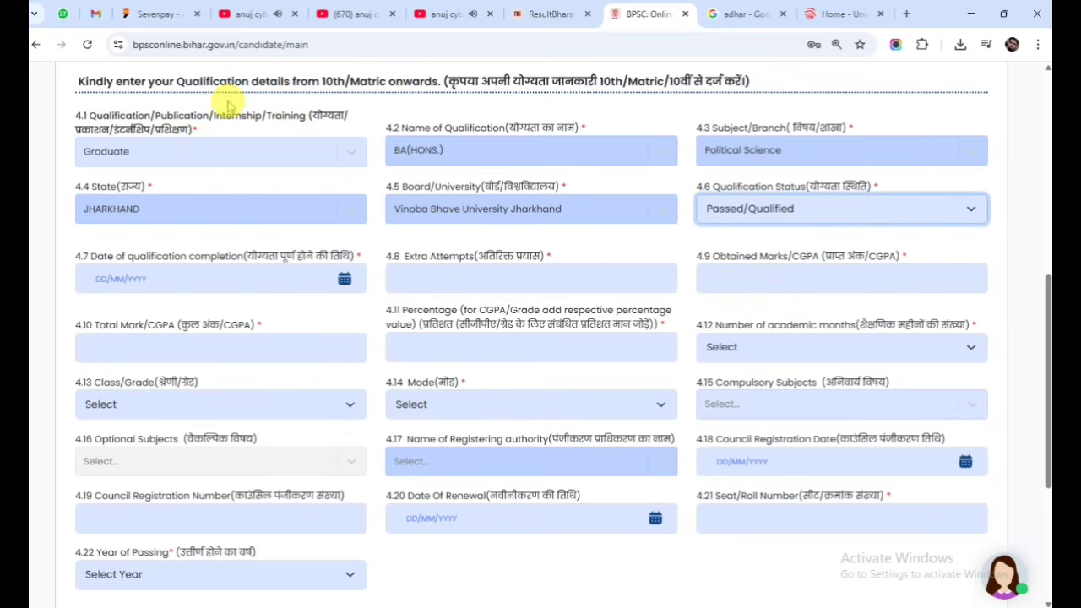
Step: Set the graduate qualification's completion date to 30/07/2012
{"action": "left_click", "coordinate": [114, 284]}
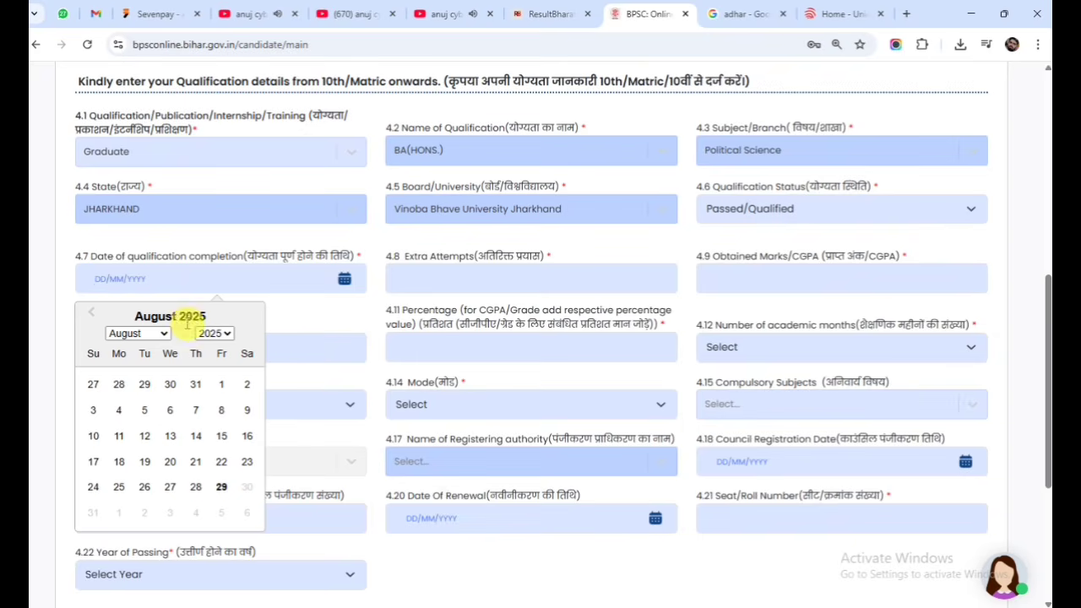
{"action": "left_click", "coordinate": [213, 333]}
{"action": "left_click", "coordinate": [210, 264]}
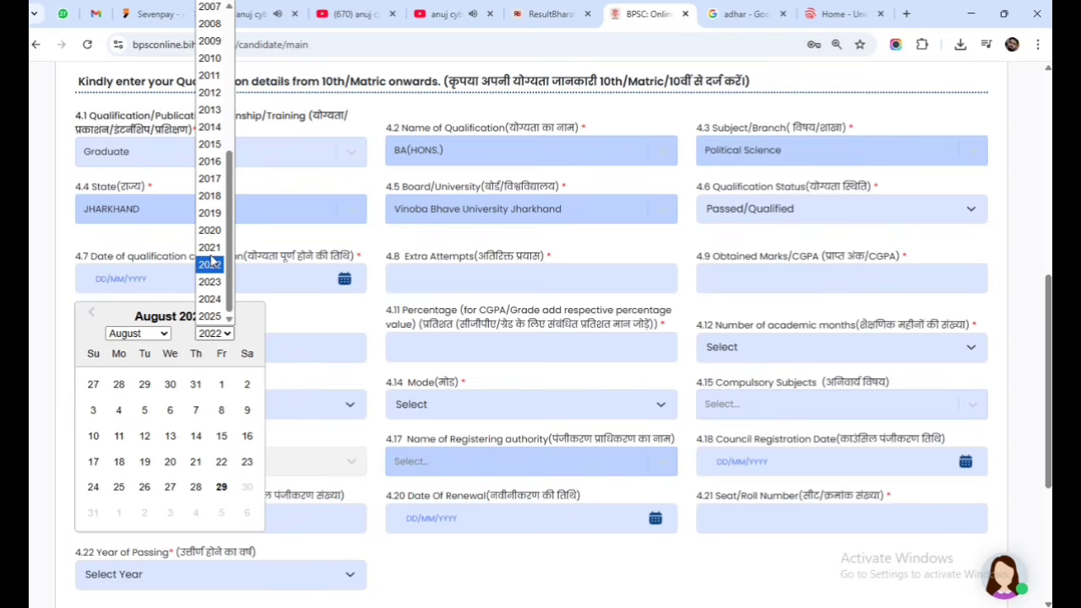
{"action": "left_click", "coordinate": [209, 93]}
{"action": "left_click", "coordinate": [142, 332]}
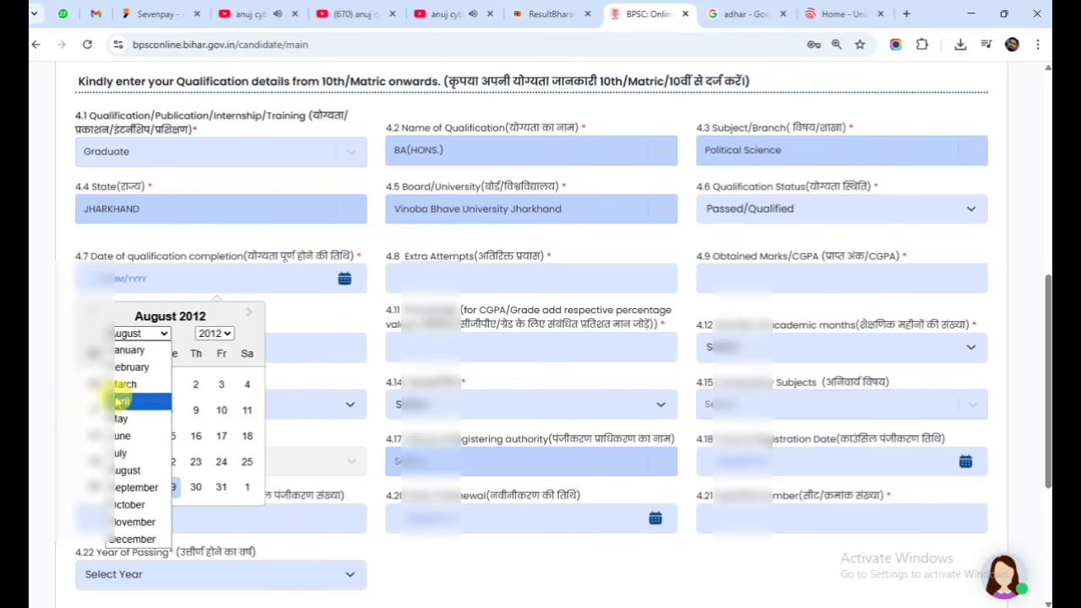
{"action": "left_click", "coordinate": [121, 452]}
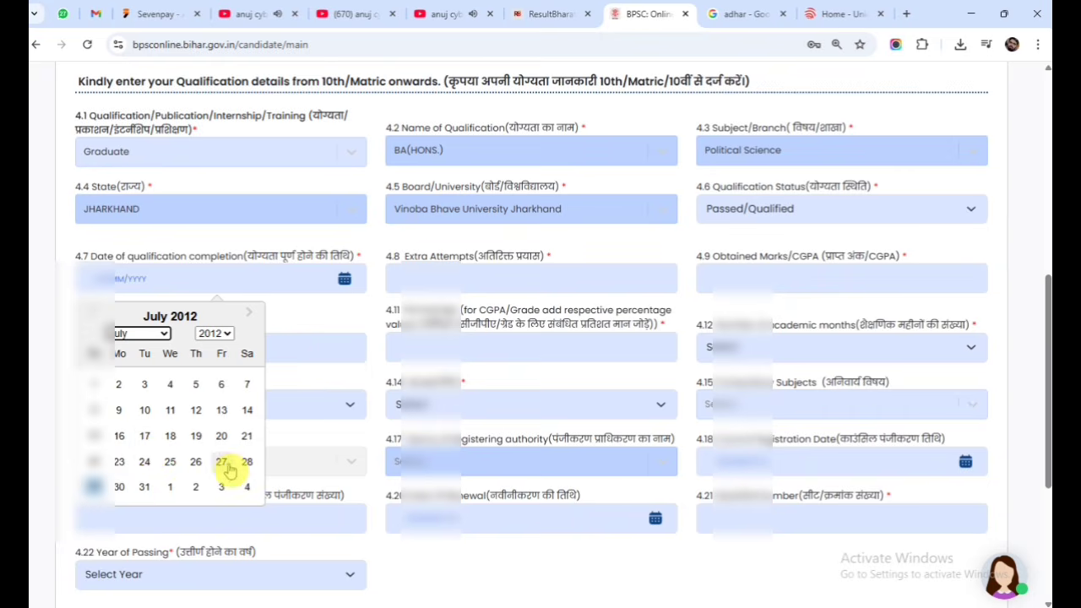
{"action": "left_click", "coordinate": [119, 486]}
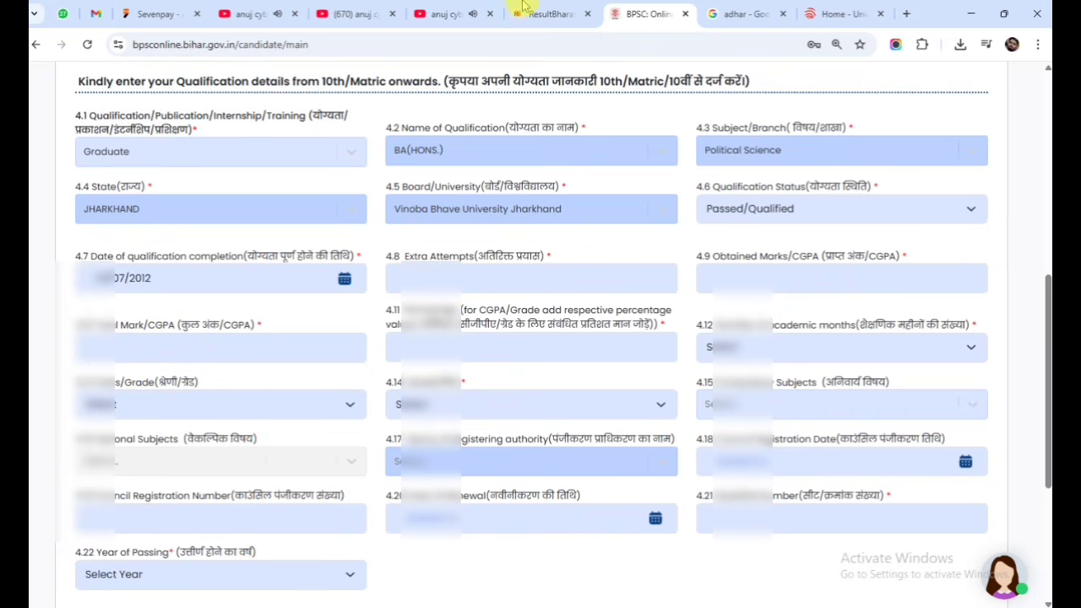
Step: Set the graduate entry's extra attempts to 0 and enter 730 obtained marks out of a total of 1500
{"action": "left_click", "coordinate": [582, 273]}
{"action": "type", "text": "0"}
{"action": "left_click", "coordinate": [731, 283]}
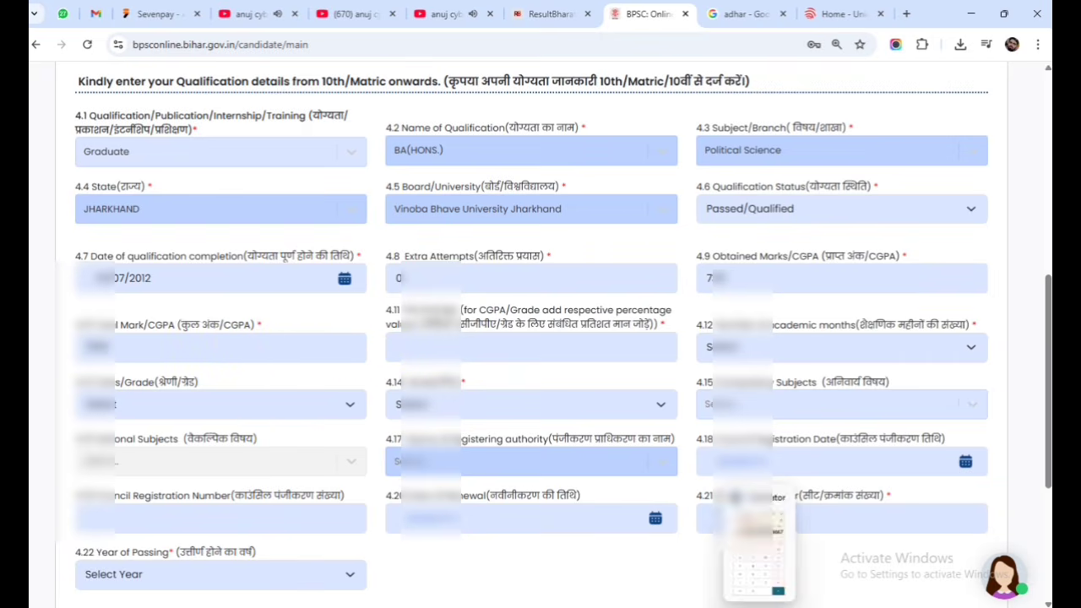
Step: Switch to Calculator, clear it and compute the graduate percentage as 730 ÷ 1500 × 100
{"action": "key", "text": "alt+Tab"}
{"action": "left_click", "coordinate": [677, 322]}
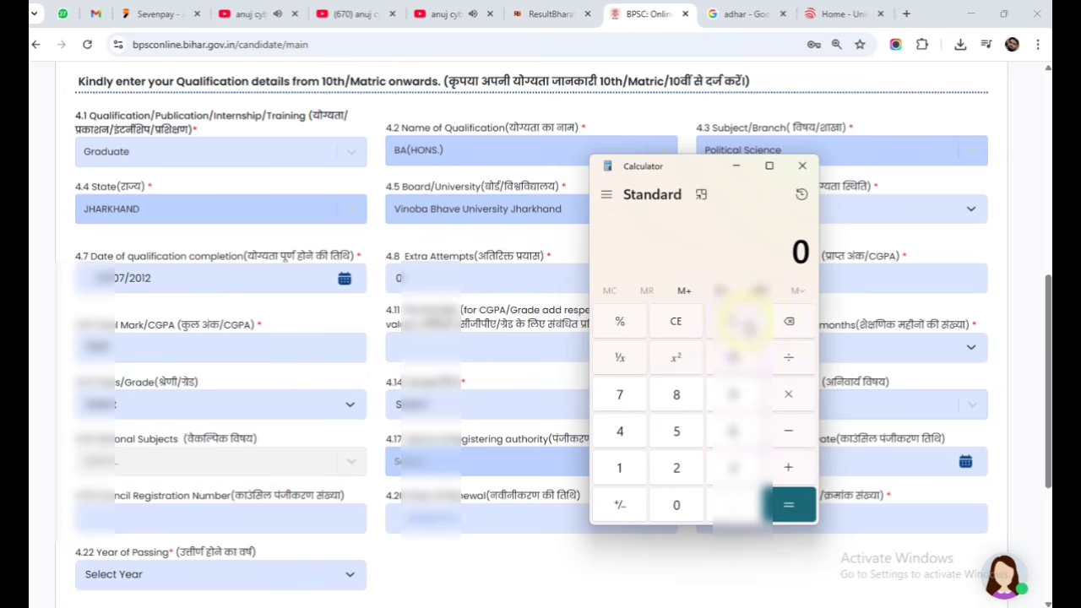
{"action": "type", "text": "73"}
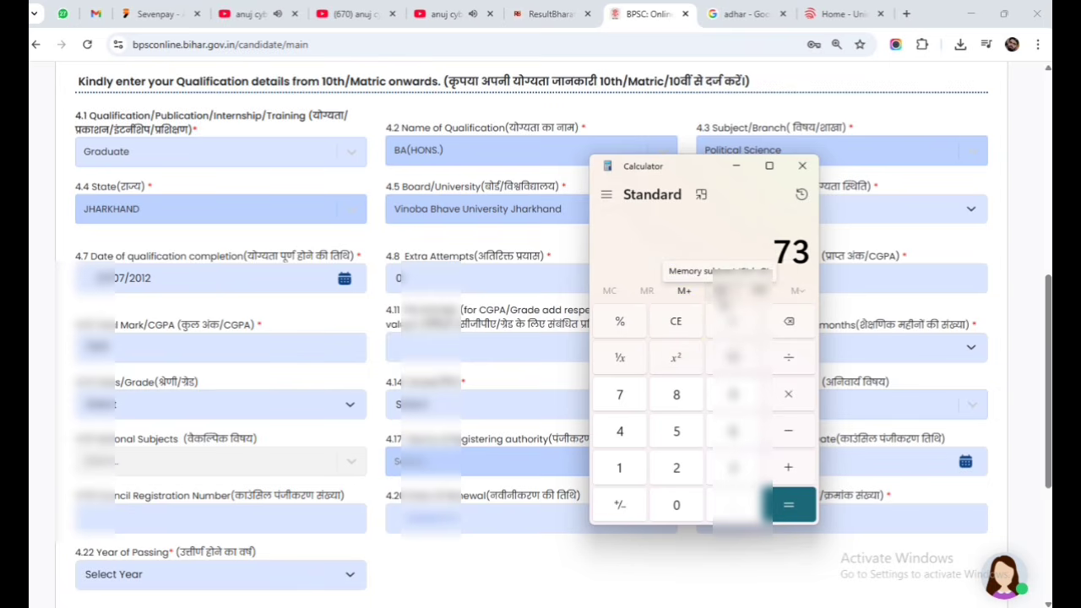
{"action": "type", "text": "0"}
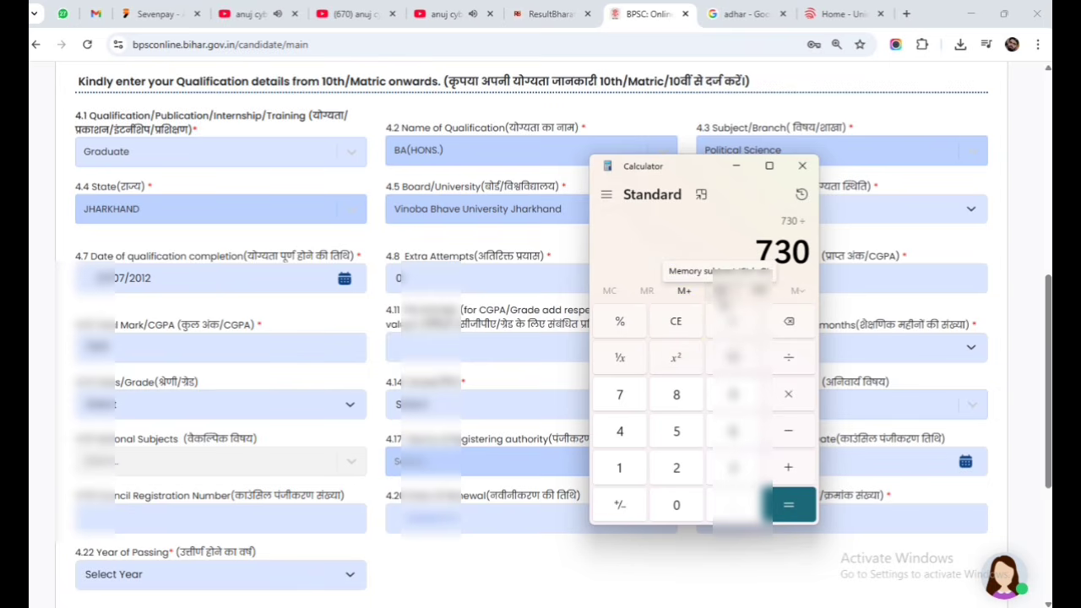
{"action": "type", "text": "1500"}
{"action": "key", "text": "Return"}
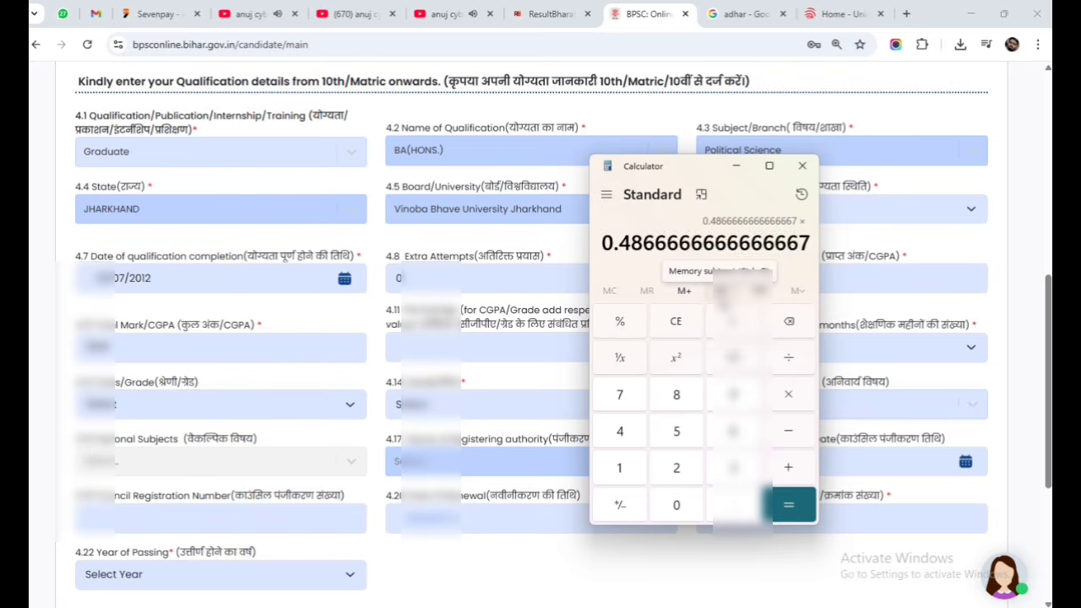
{"action": "type", "text": "*100"}
{"action": "key", "text": "Return"}
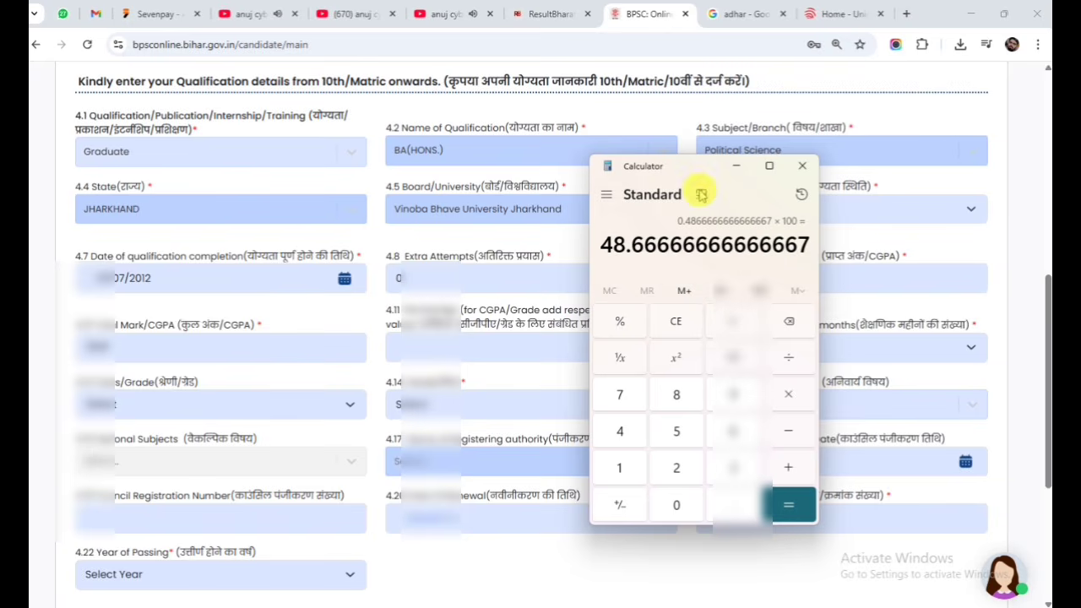
Step: Return from Calculator to the graduate form and enter 48.66 as the percentage and 36 as the number of academic months
{"action": "left_click", "coordinate": [736, 165]}
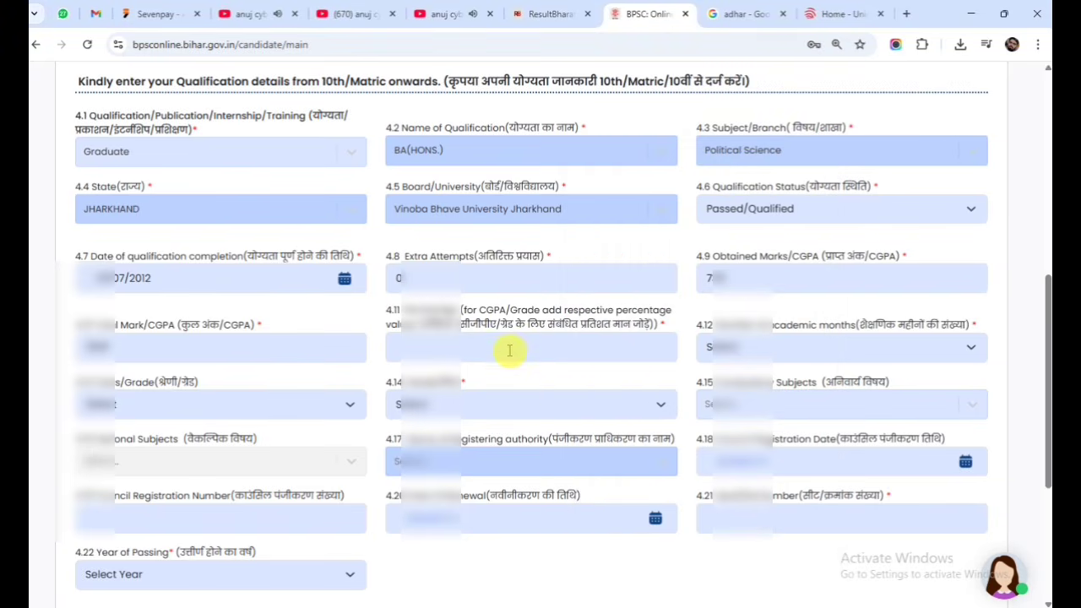
{"action": "type", "text": "48.66"}
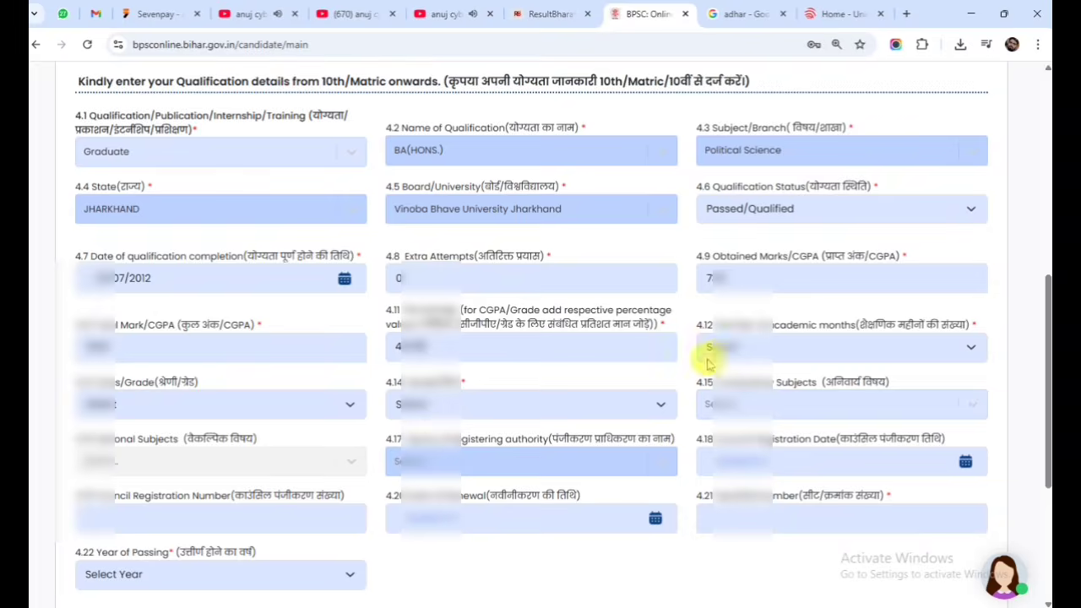
{"action": "left_click", "coordinate": [723, 353]}
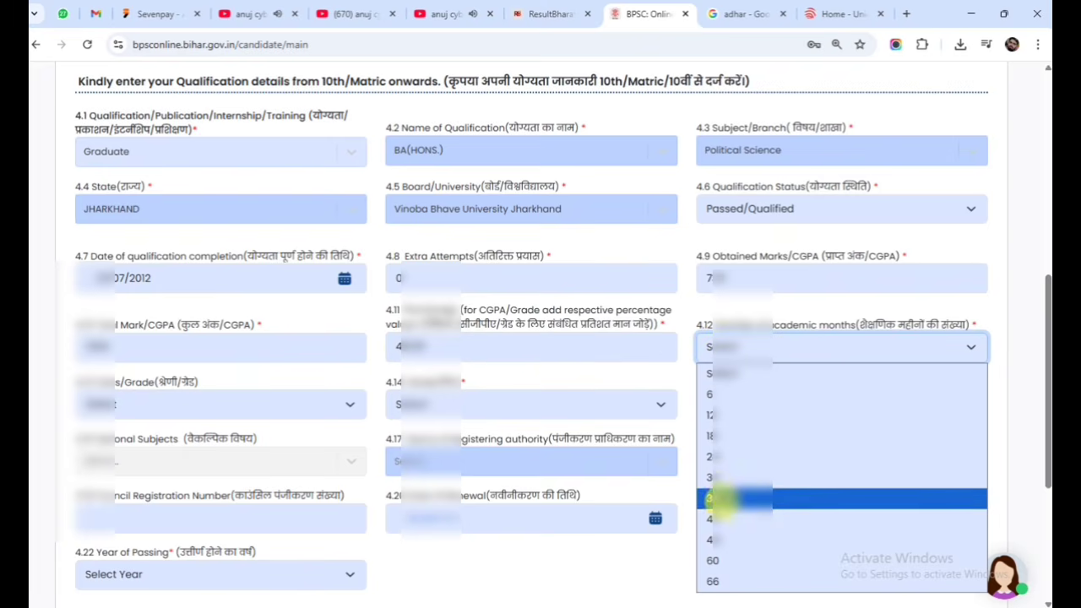
{"action": "left_click", "coordinate": [716, 497]}
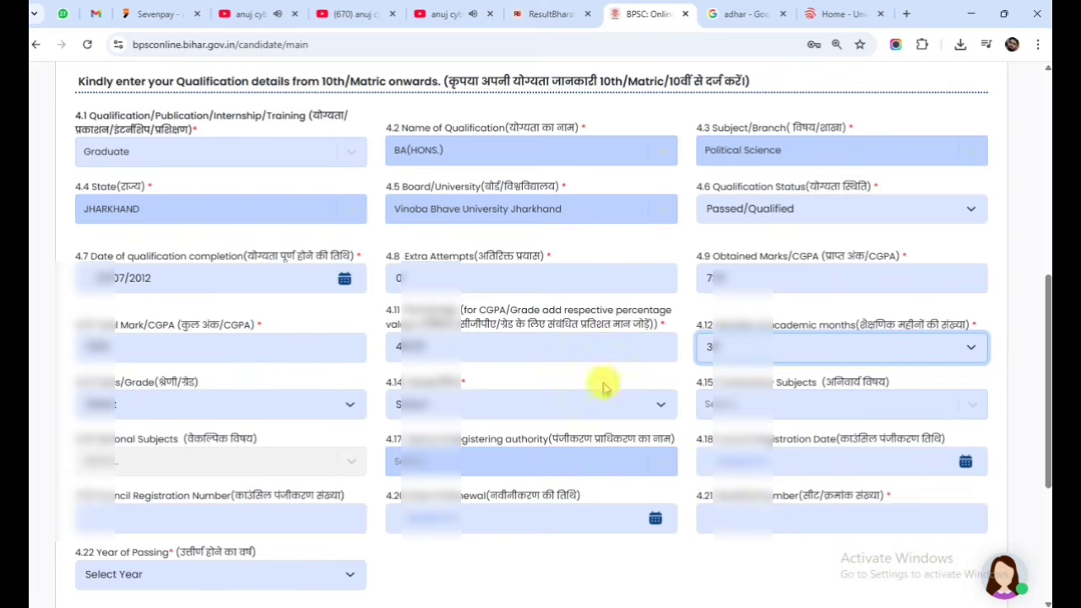
Step: Set the graduate entry's class/grade to Second Division and its study mode to the regular option
{"action": "left_click", "coordinate": [207, 414]}
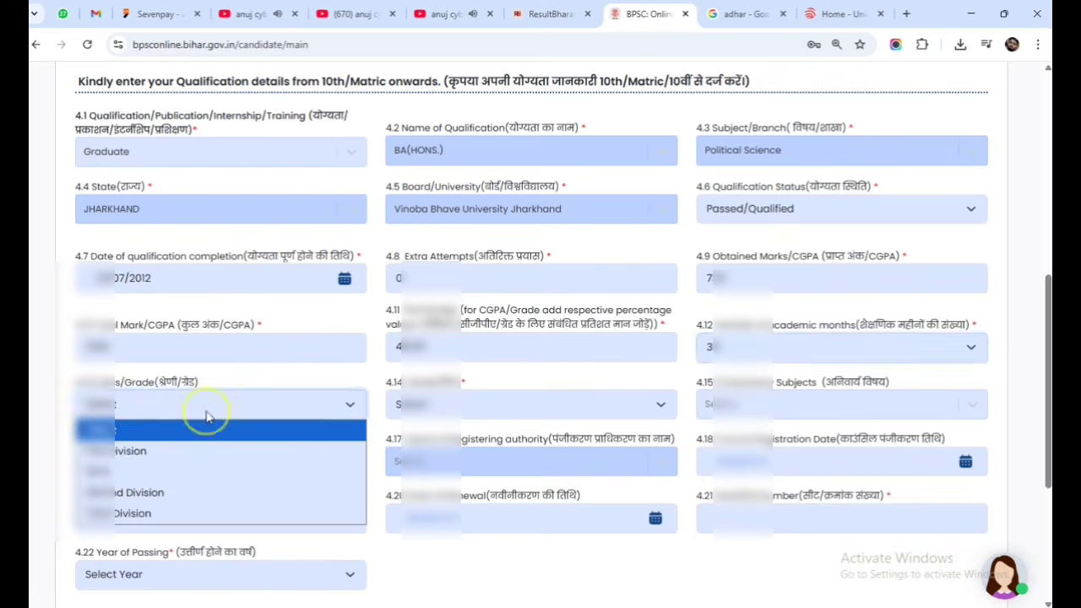
{"action": "left_click", "coordinate": [161, 471]}
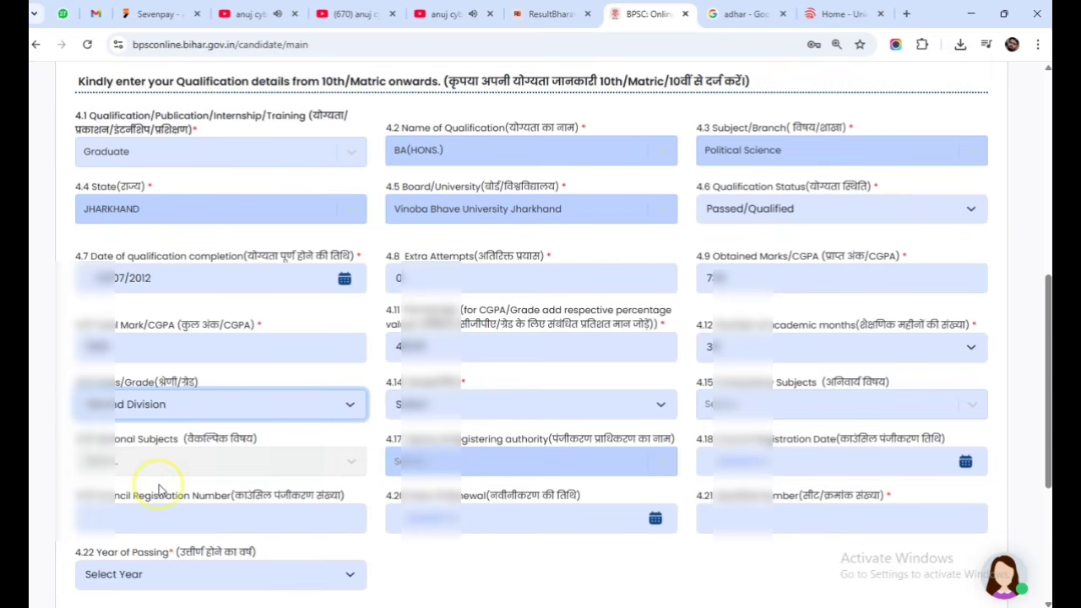
{"action": "left_click", "coordinate": [403, 406]}
{"action": "left_click", "coordinate": [449, 473]}
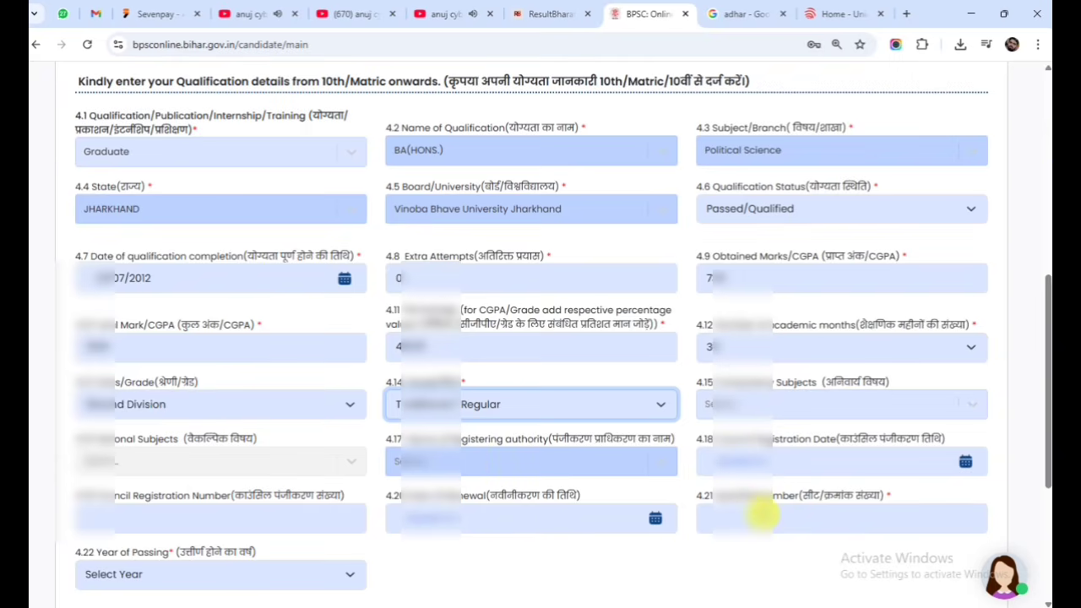
Step: Fill in the graduate seat/roll number, set the year of passing to 2012, and add the entry to the qualification list
{"action": "left_click", "coordinate": [761, 513]}
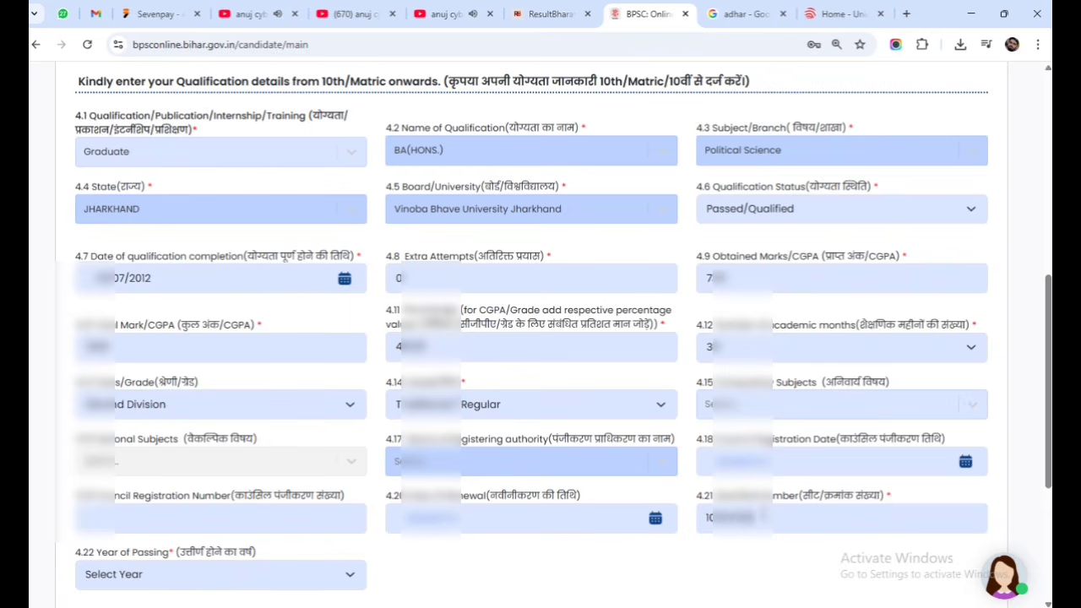
{"action": "left_click", "coordinate": [223, 581]}
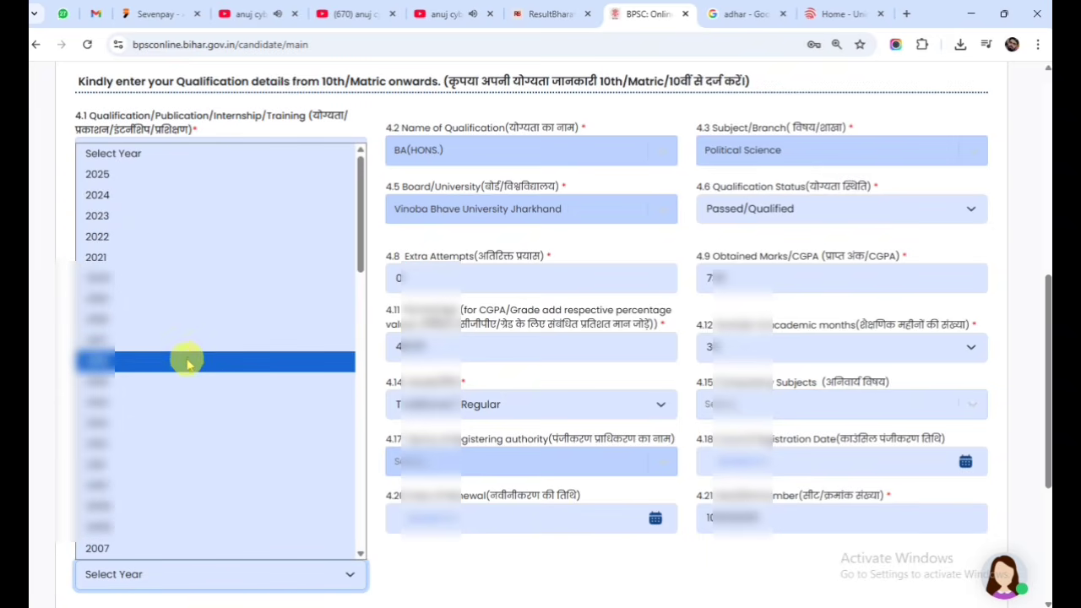
{"action": "left_click", "coordinate": [147, 443]}
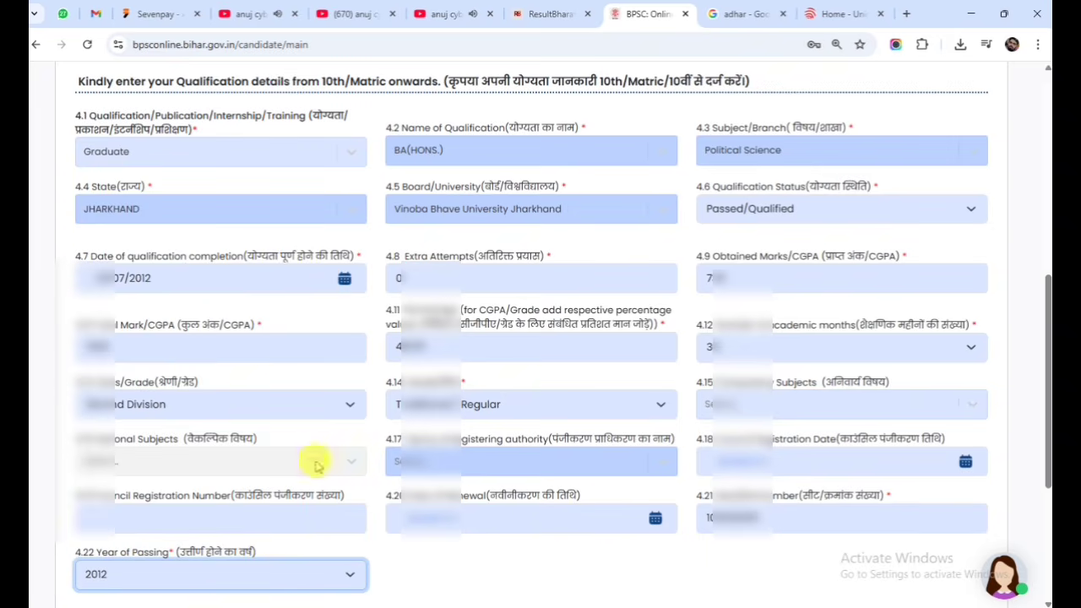
{"action": "scroll", "coordinate": [559, 552], "scroll_direction": "down", "scroll_amount": 2}
{"action": "left_click", "coordinate": [531, 515]}
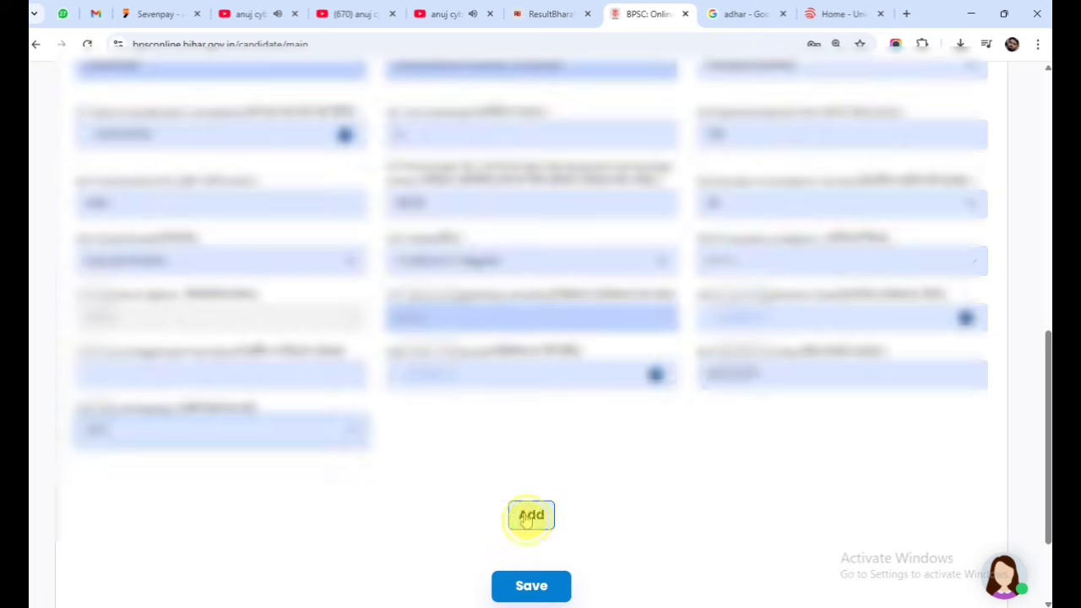
Step: Check the qualification table, then save the Qualification Information and confirm the save
{"action": "scroll", "coordinate": [447, 333], "scroll_direction": "up", "scroll_amount": 2}
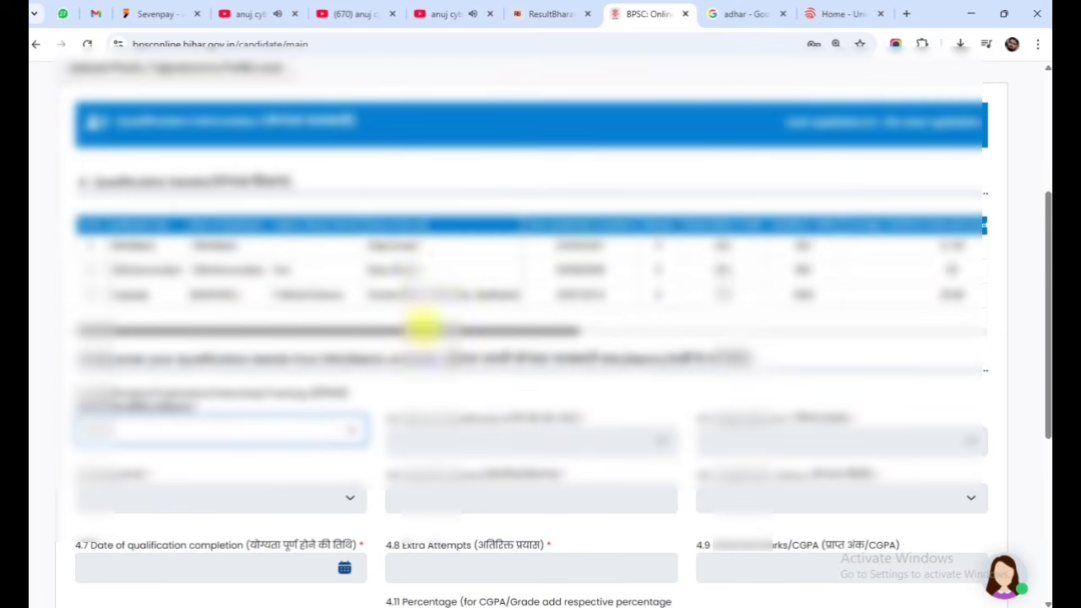
{"action": "scroll", "coordinate": [683, 272], "scroll_direction": "up", "scroll_amount": 2}
{"action": "scroll", "coordinate": [583, 514], "scroll_direction": "down", "scroll_amount": 6}
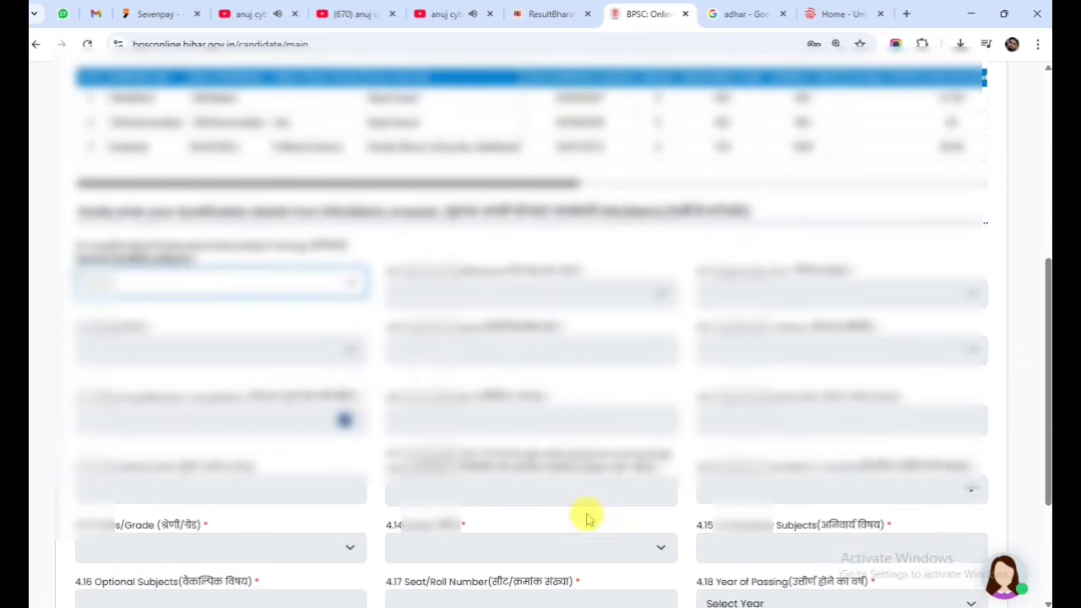
{"action": "left_click", "coordinate": [547, 450]}
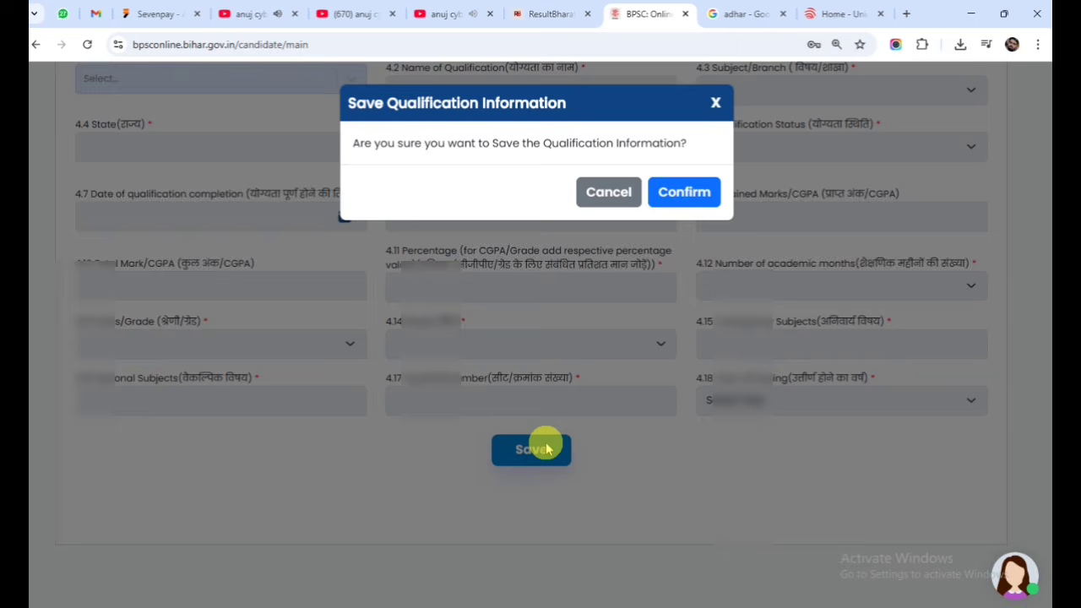
{"action": "left_click", "coordinate": [691, 188]}
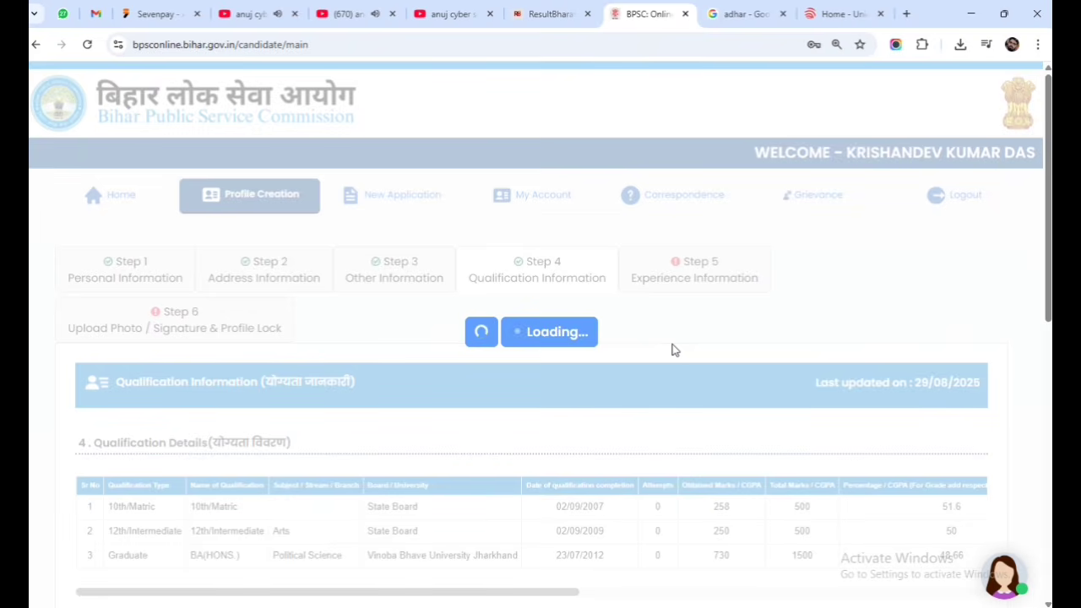
Step: Save the Step 5 Experience Information with the experience question answered No
{"action": "left_click", "coordinate": [701, 272]}
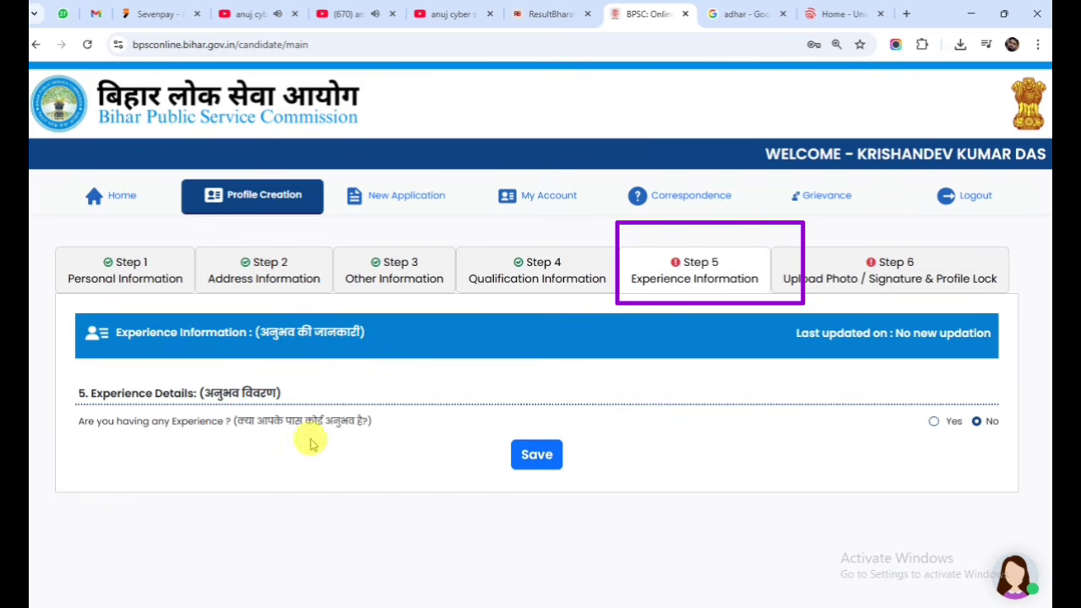
{"action": "left_click", "coordinate": [555, 467]}
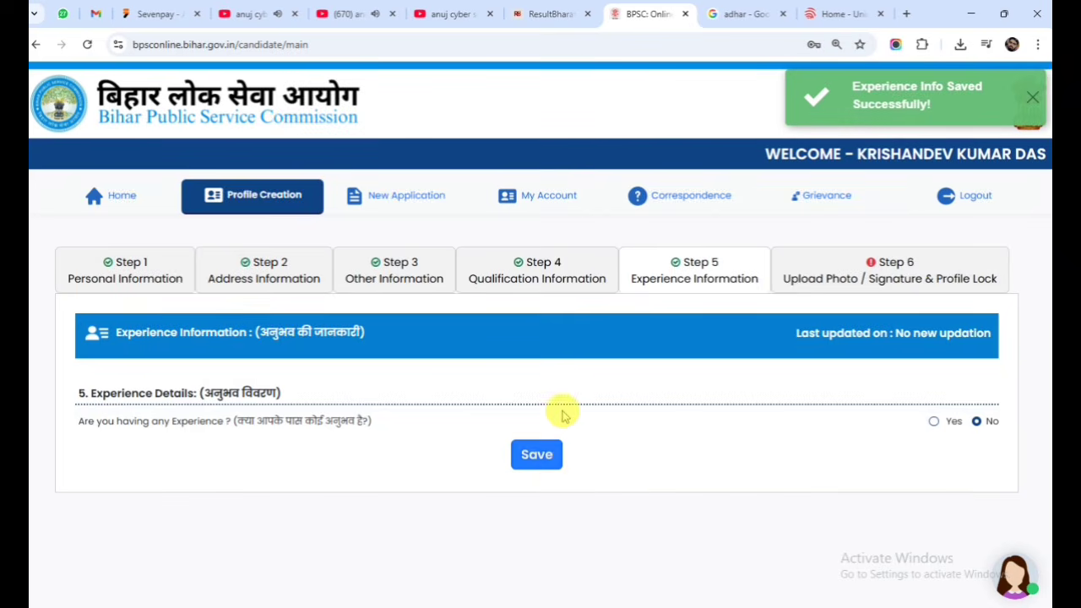
Step: Open the Step 6 photo and signature section and examine the file size, width and height requirements for the signatures
{"action": "left_click", "coordinate": [865, 283]}
{"action": "scroll", "coordinate": [820, 381], "scroll_direction": "down", "scroll_amount": 2}
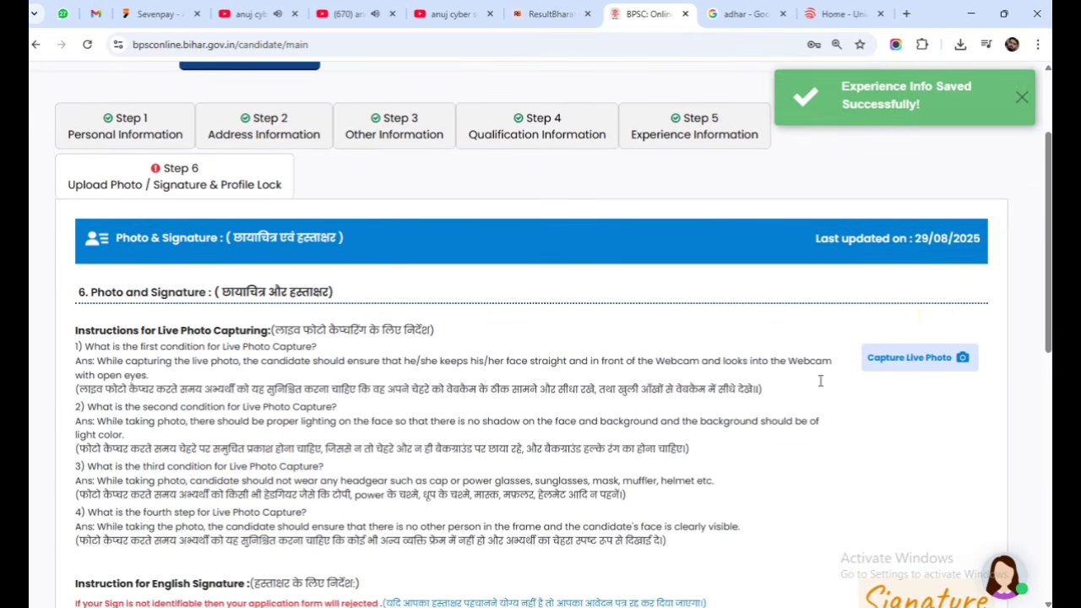
{"action": "scroll", "coordinate": [921, 374], "scroll_direction": "down", "scroll_amount": 2}
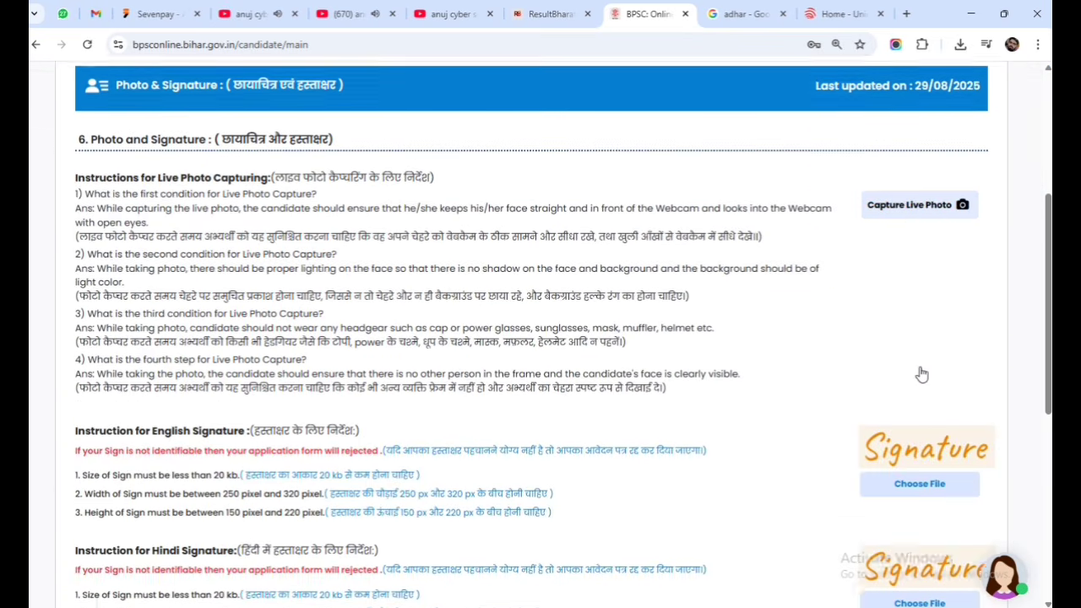
{"action": "scroll", "coordinate": [921, 374], "scroll_direction": "down", "scroll_amount": 3}
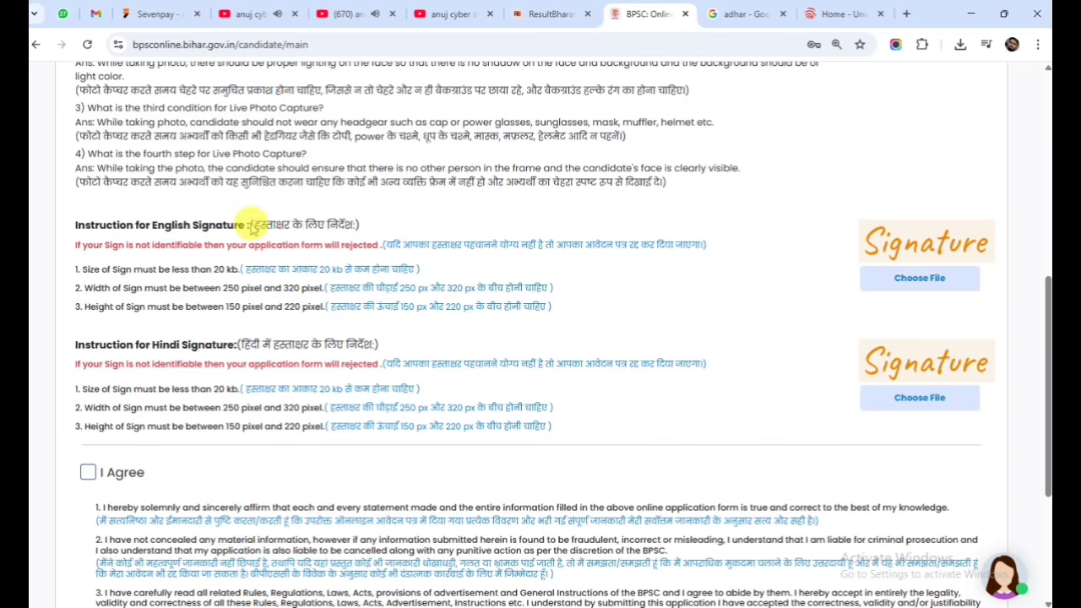
{"action": "left_click_drag", "start_coordinate": [205, 273], "coordinate": [233, 274]}
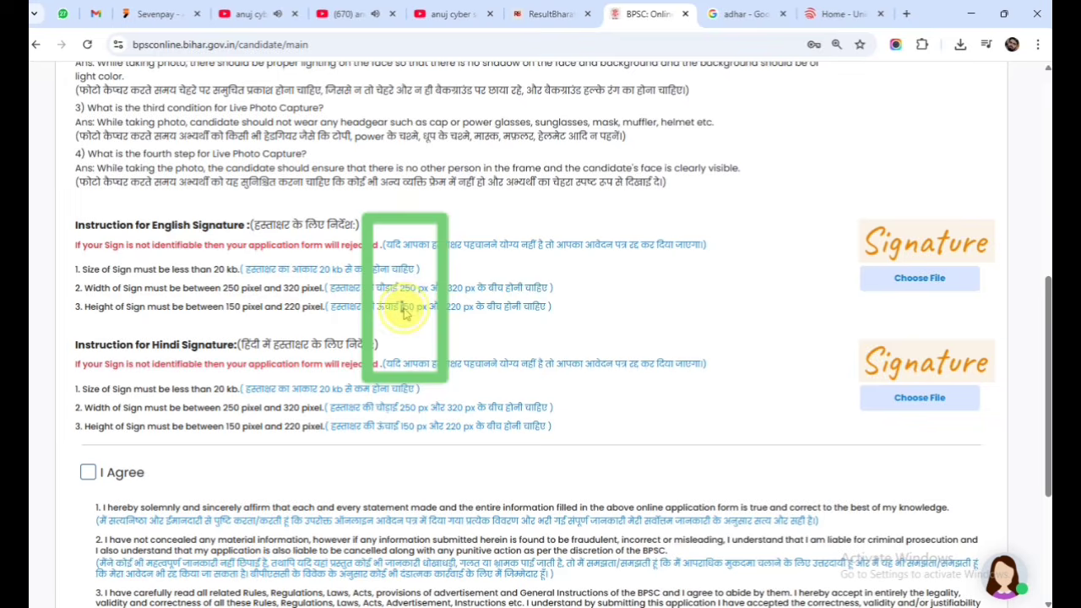
{"action": "left_click_drag", "start_coordinate": [448, 288], "coordinate": [485, 288]}
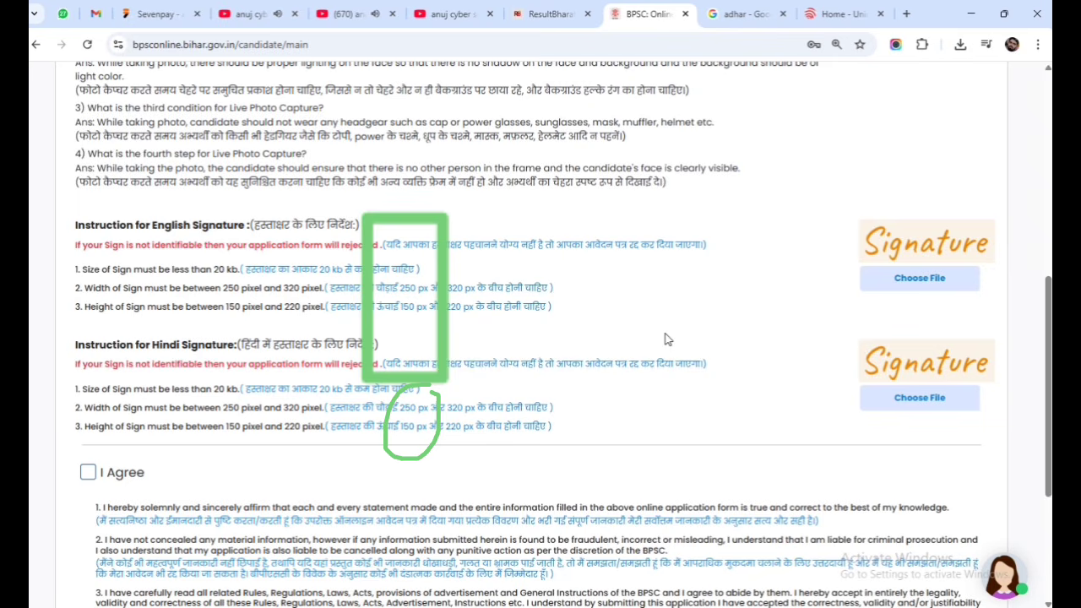
Step: Open the ReduceImages resize page in a new tab and load the candidate's English signature image from the Desktop
{"action": "key", "text": "ctrl+t"}
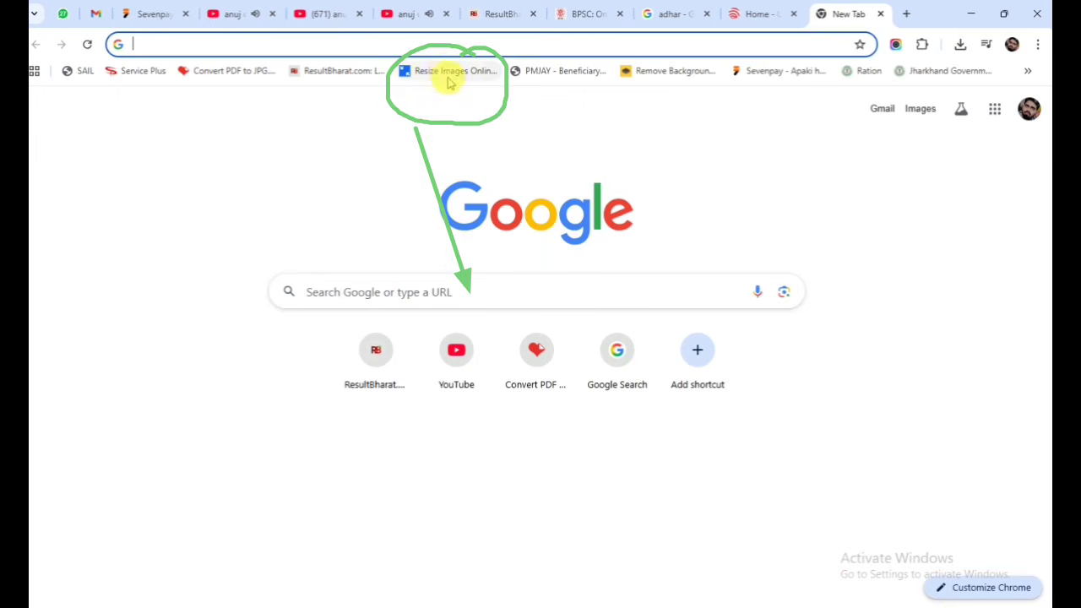
{"action": "left_click", "coordinate": [445, 72]}
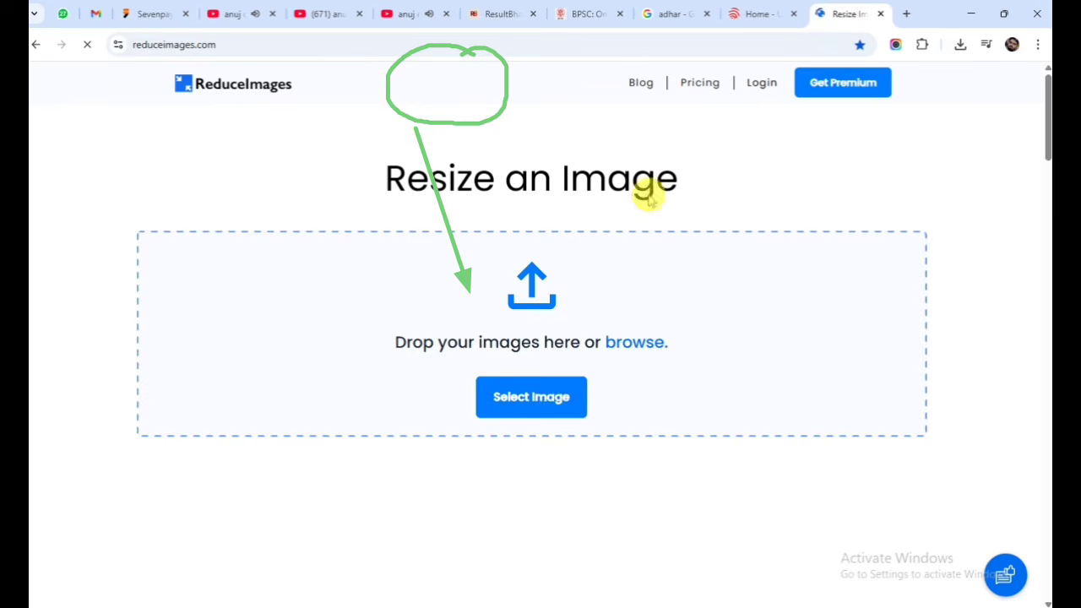
{"action": "left_click", "coordinate": [553, 395]}
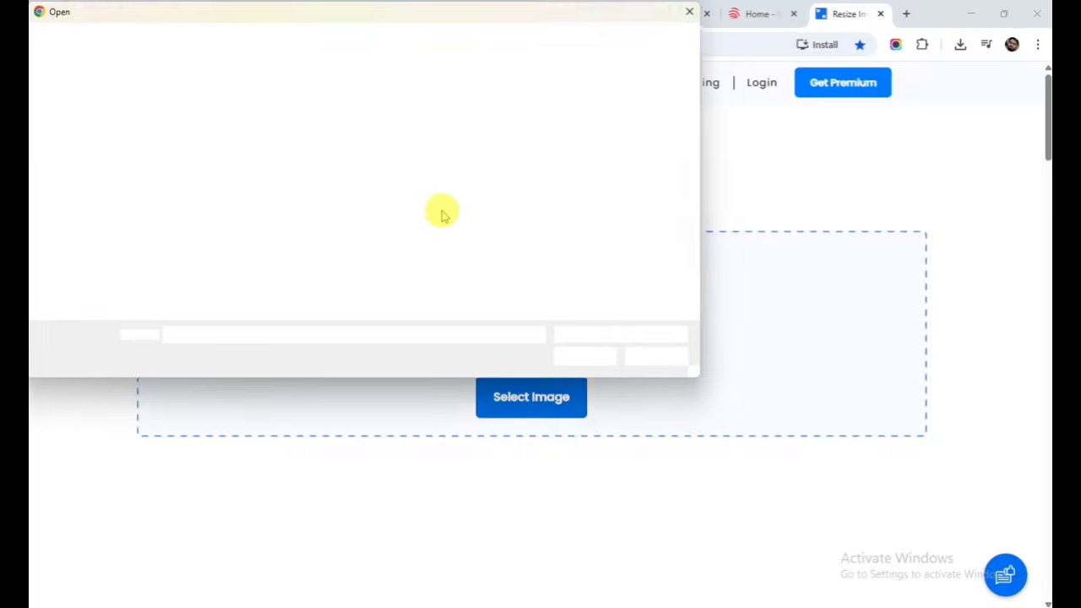
{"action": "left_click", "coordinate": [488, 193]}
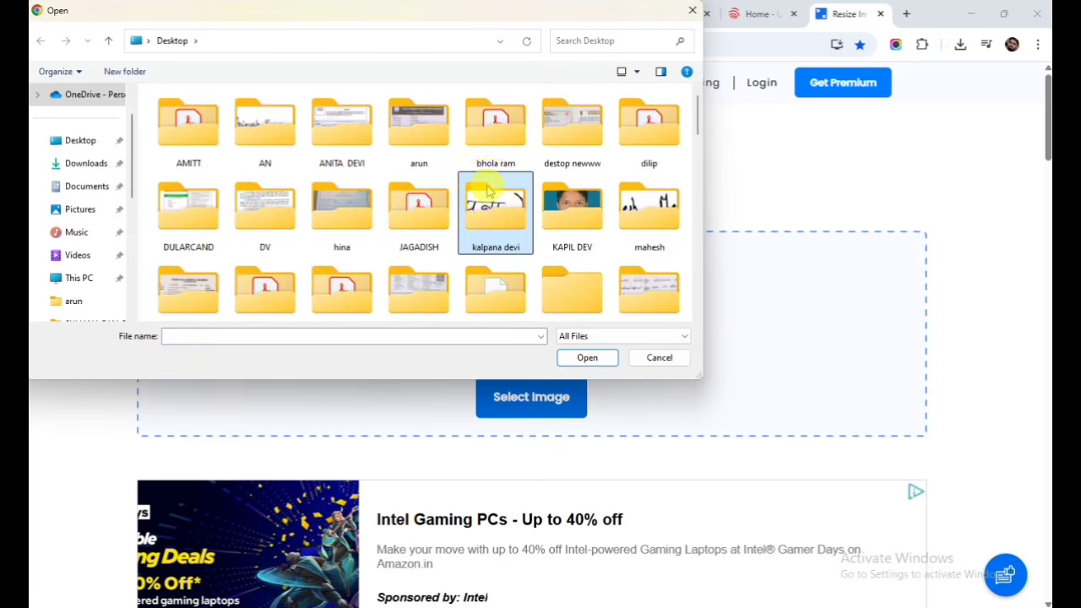
{"action": "key", "text": "Right"}
{"action": "left_click", "coordinate": [485, 201]}
{"action": "key", "text": "k"}
{"action": "key", "text": "k"}
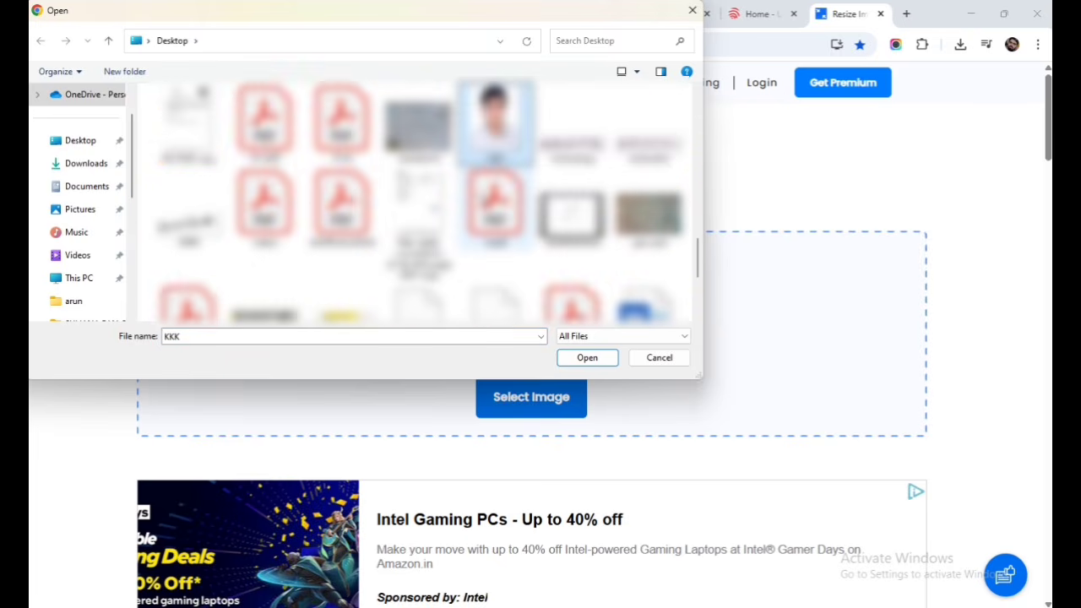
{"action": "double_click", "coordinate": [578, 152]}
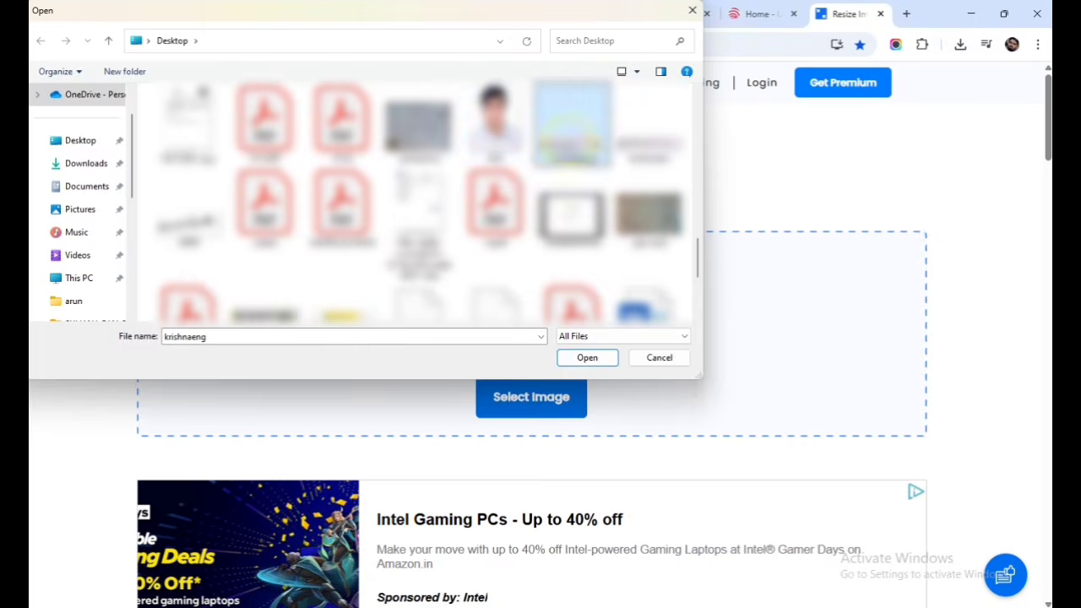
Step: Recheck the signature dimension requirements on the BPSC page and set the ReduceImages size unit to Pixels
{"action": "scroll", "coordinate": [574, 255], "scroll_direction": "down", "scroll_amount": 2}
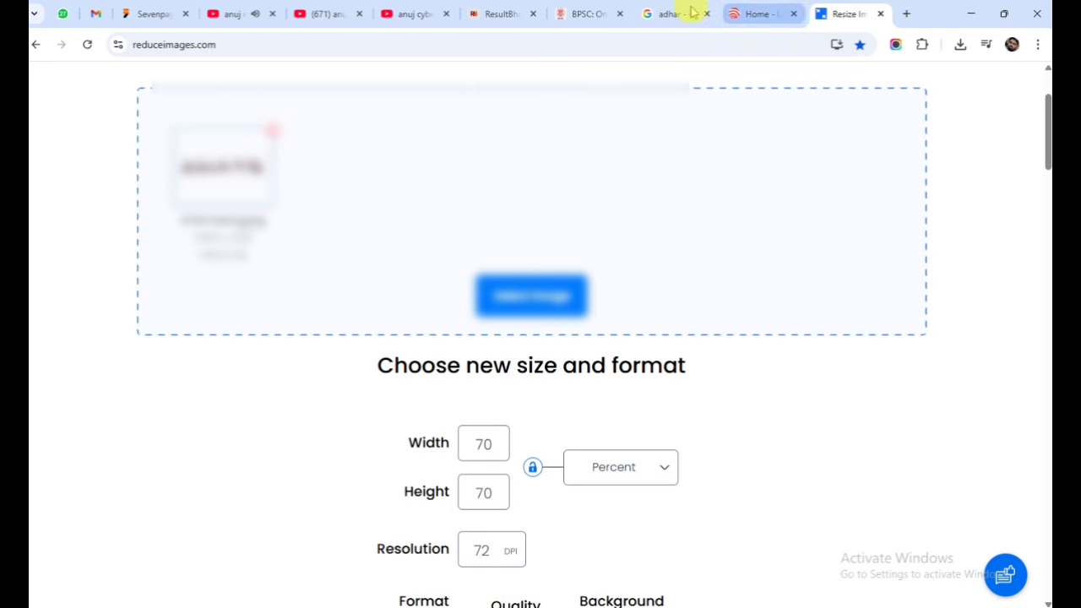
{"action": "left_click", "coordinate": [585, 10]}
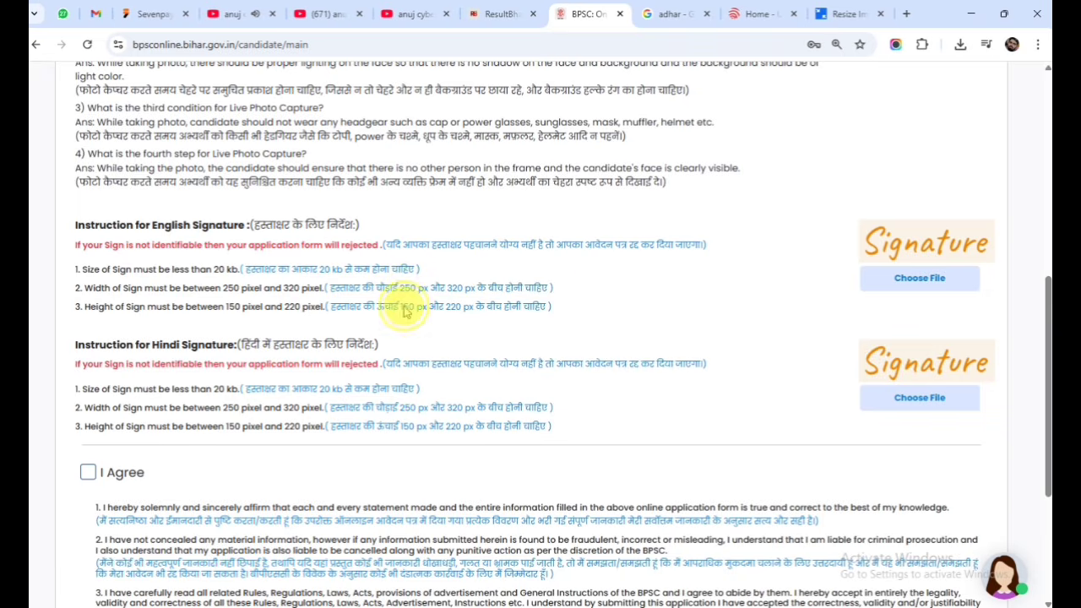
{"action": "left_click", "coordinate": [851, 14]}
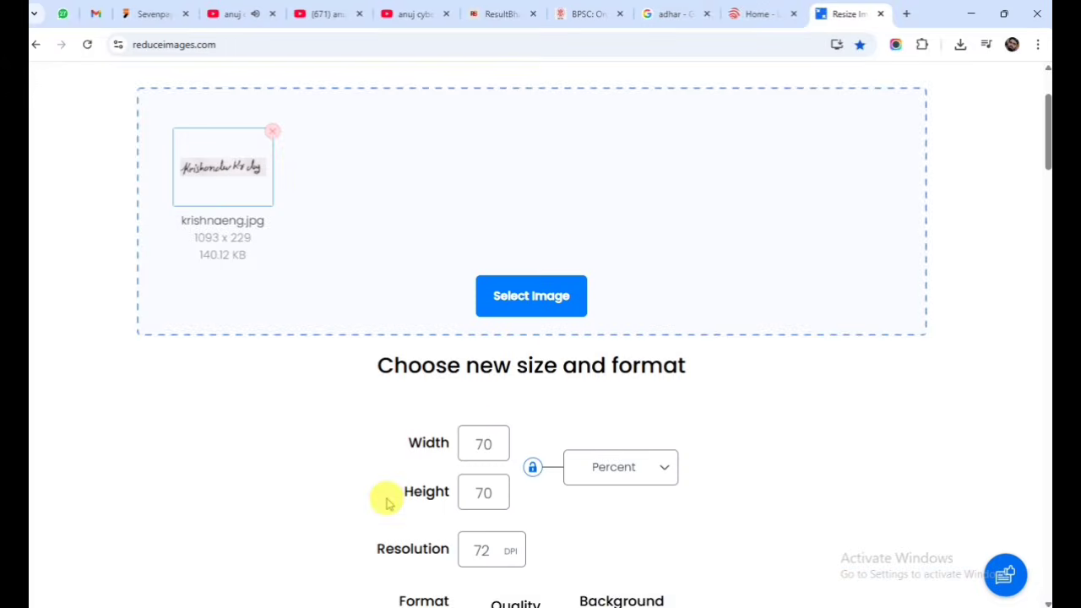
{"action": "left_click", "coordinate": [581, 470]}
{"action": "left_click", "coordinate": [618, 517]}
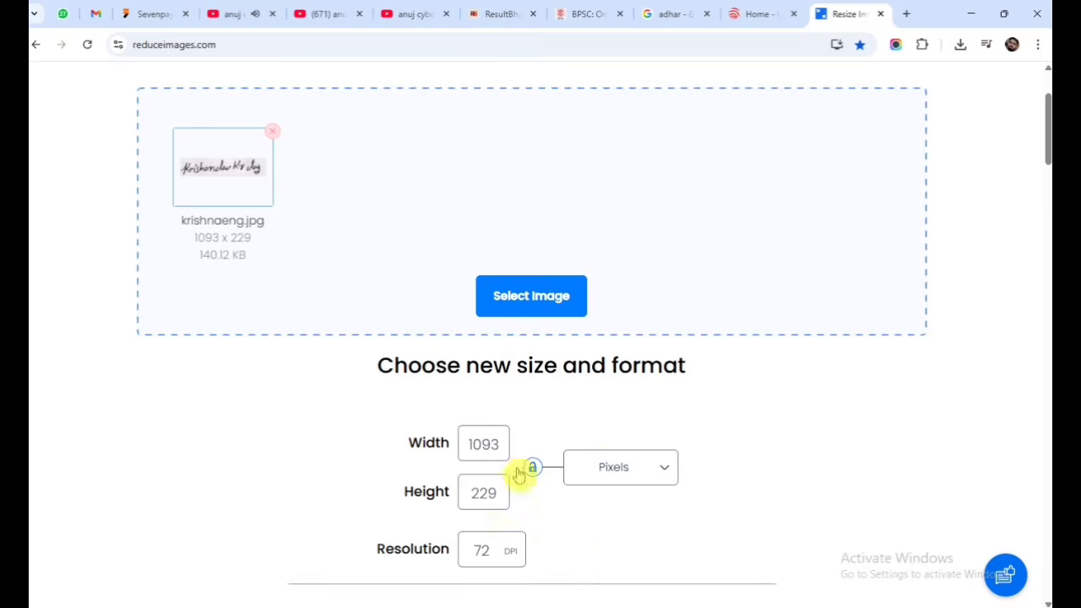
Step: Unlock the aspect ratio and set the English signature to 248 px wide, 150 px high and 300 DPI
{"action": "left_click", "coordinate": [530, 473]}
{"action": "double_click", "coordinate": [496, 445]}
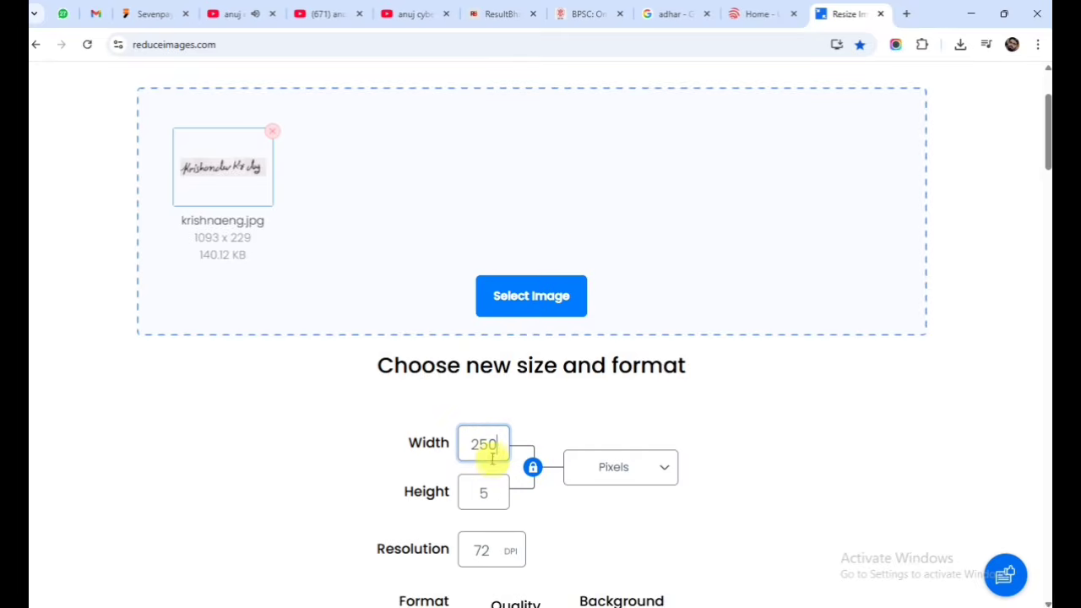
{"action": "double_click", "coordinate": [491, 493]}
{"action": "left_click", "coordinate": [532, 469]}
{"action": "left_click", "coordinate": [485, 493]}
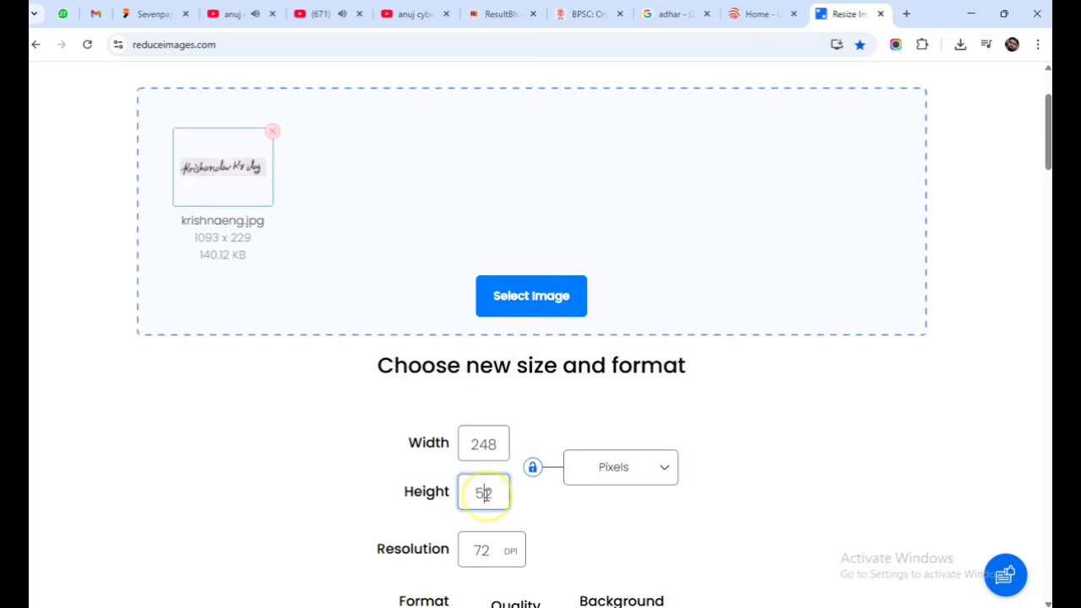
{"action": "type", "text": "150"}
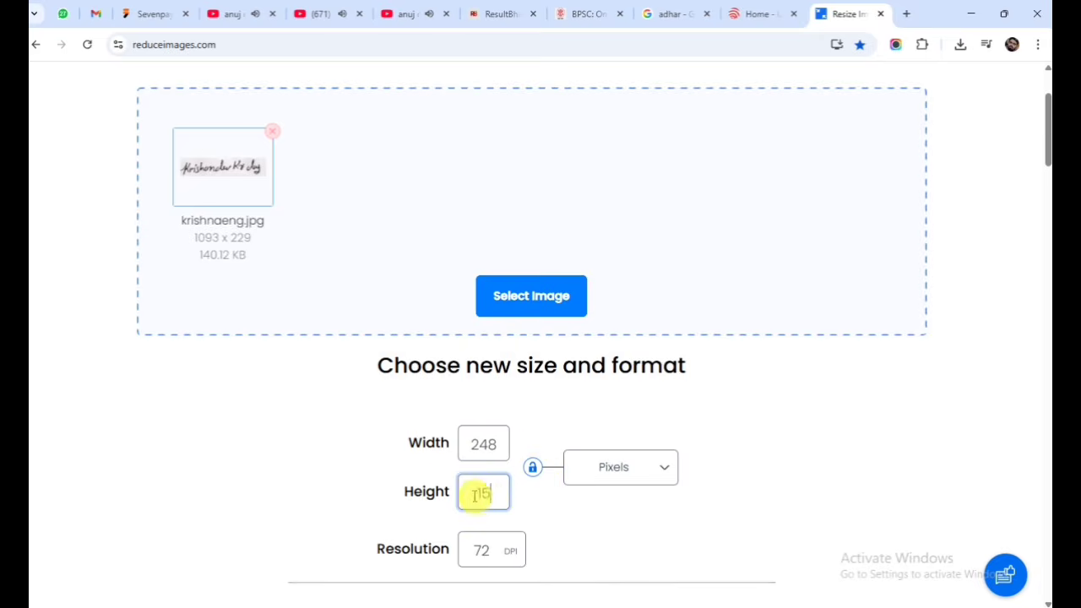
{"action": "double_click", "coordinate": [479, 551]}
{"action": "type", "text": "300"}
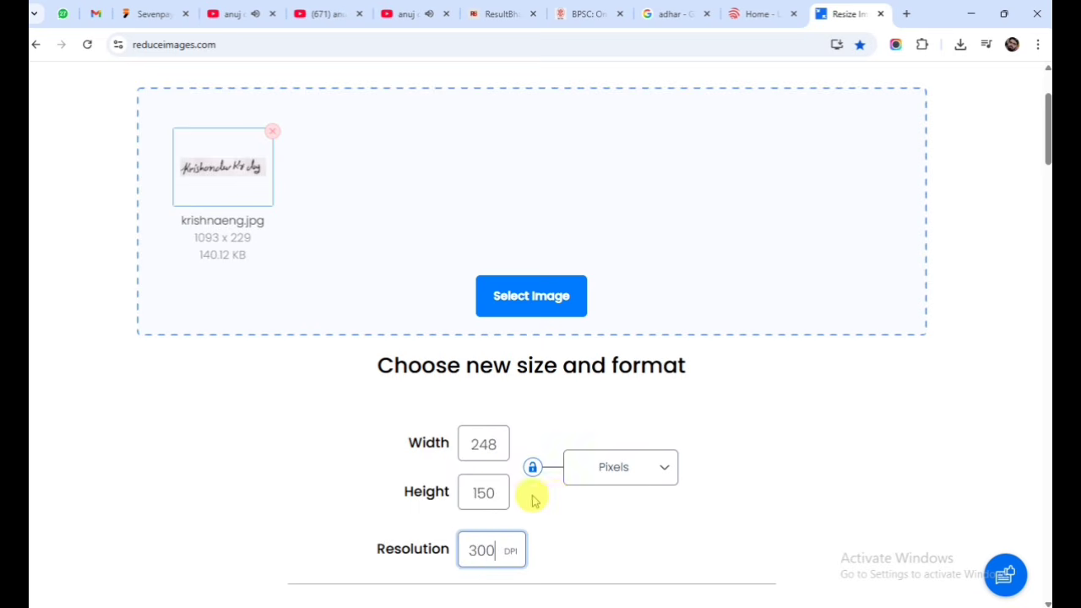
Step: Resize the English signature as a stretched JPG at 90% quality and download the image
{"action": "scroll", "coordinate": [532, 499], "scroll_direction": "down", "scroll_amount": 2}
{"action": "scroll", "coordinate": [540, 531], "scroll_direction": "down", "scroll_amount": 3}
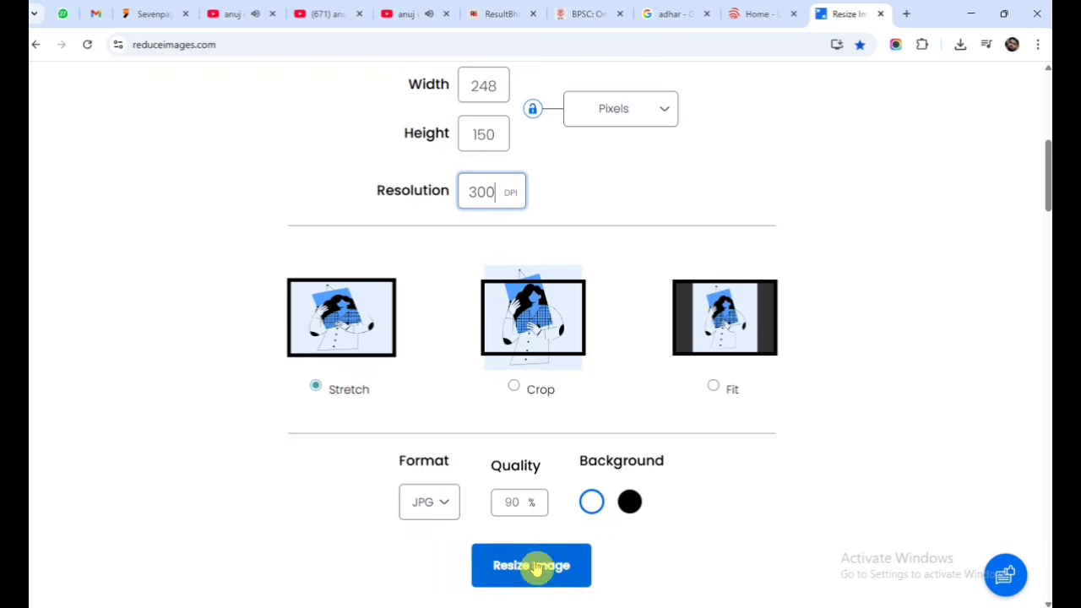
{"action": "left_click", "coordinate": [535, 564]}
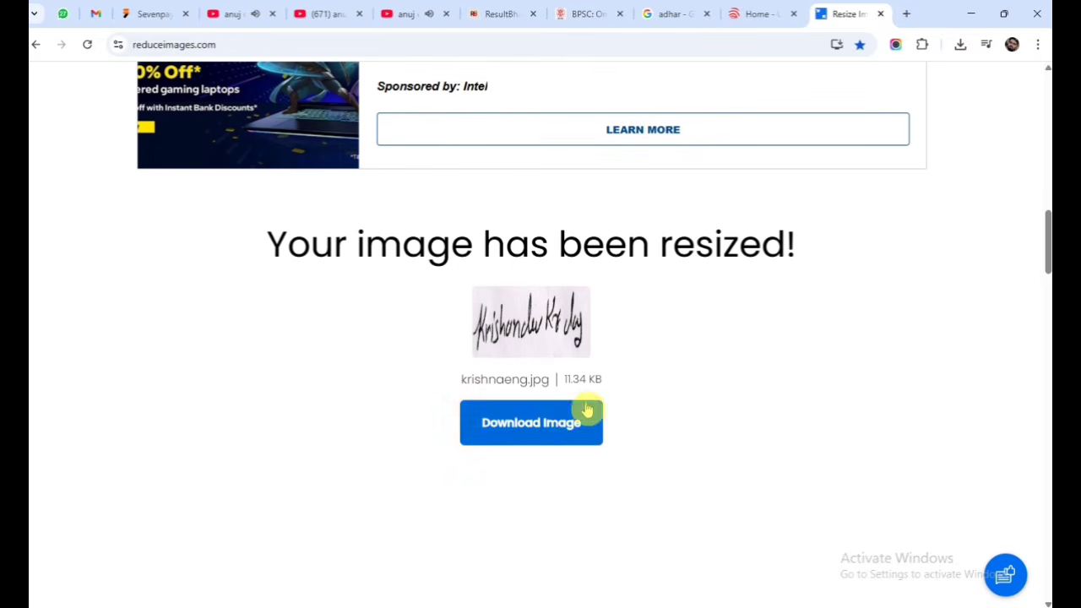
{"action": "left_click", "coordinate": [559, 429]}
Step: Remove the English signature from the resizer and load the candidate's Hindi signature image from the Desktop
{"action": "scroll", "coordinate": [892, 295], "scroll_direction": "up", "scroll_amount": 8}
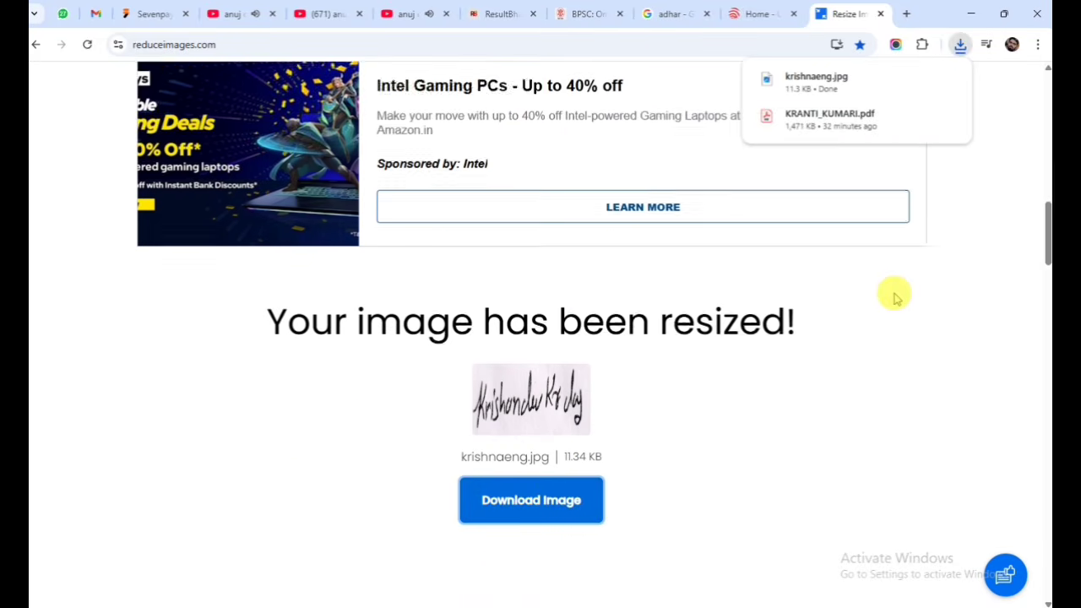
{"action": "scroll", "coordinate": [706, 346], "scroll_direction": "up", "scroll_amount": 6}
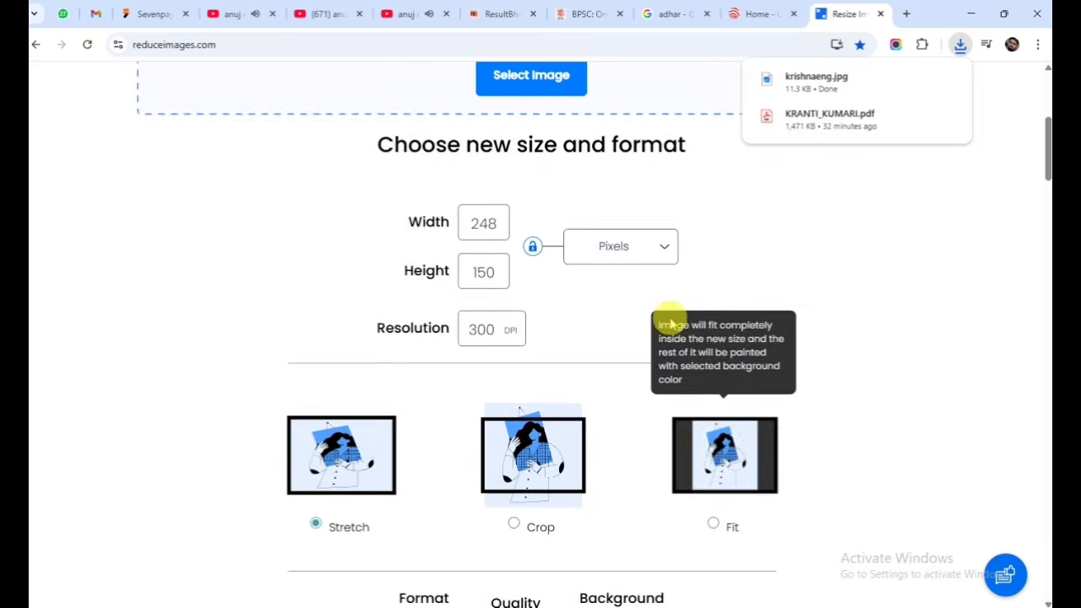
{"action": "left_click", "coordinate": [270, 256]}
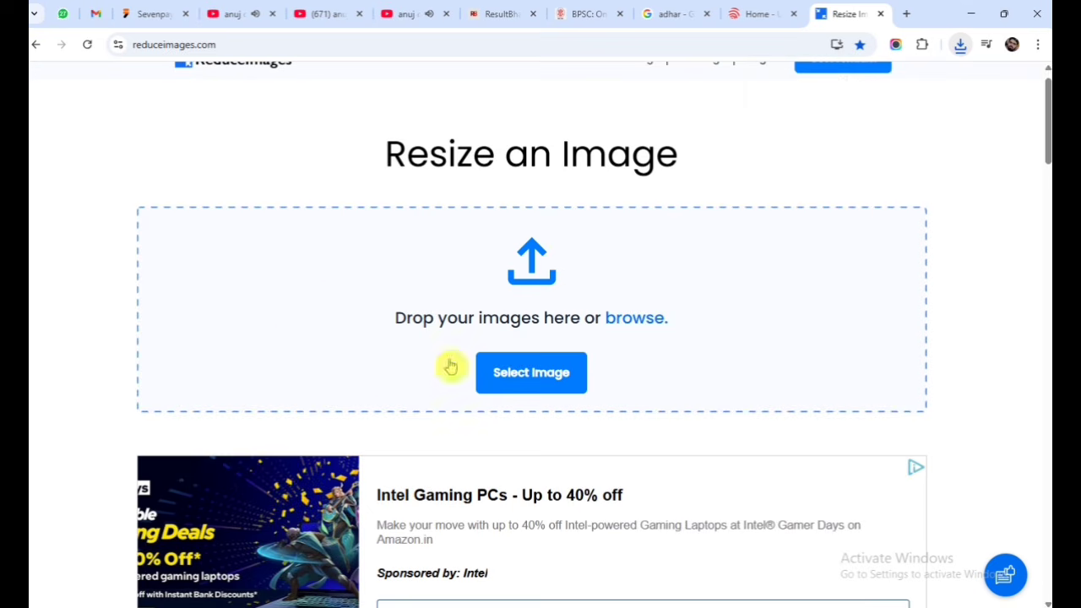
{"action": "left_click", "coordinate": [557, 369]}
{"action": "left_click", "coordinate": [485, 223]}
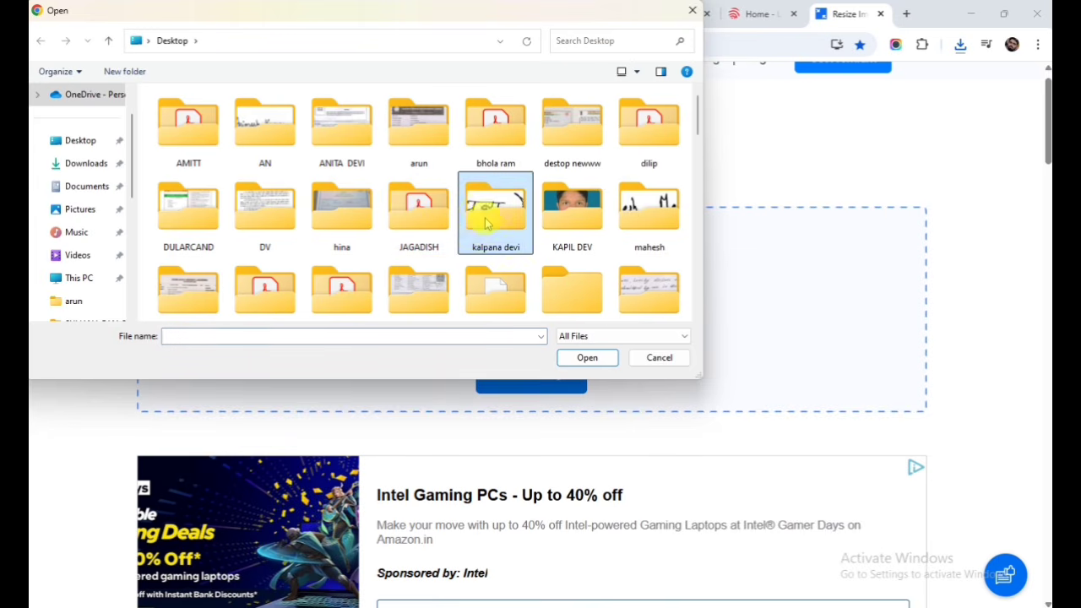
{"action": "key", "text": "k"}
{"action": "key", "text": "k"}
{"action": "key", "text": "k"}
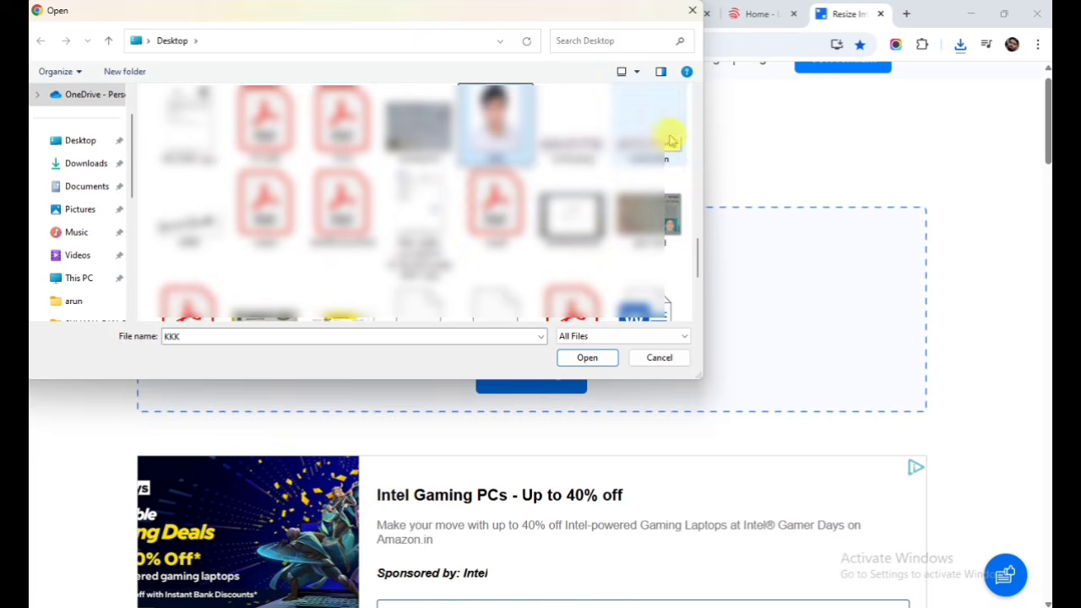
{"action": "double_click", "coordinate": [656, 131]}
Step: Set the Hindi signature's width to 250 px and check its 150 px height against the BPSC page requirements
{"action": "scroll", "coordinate": [643, 256], "scroll_direction": "down", "scroll_amount": 3}
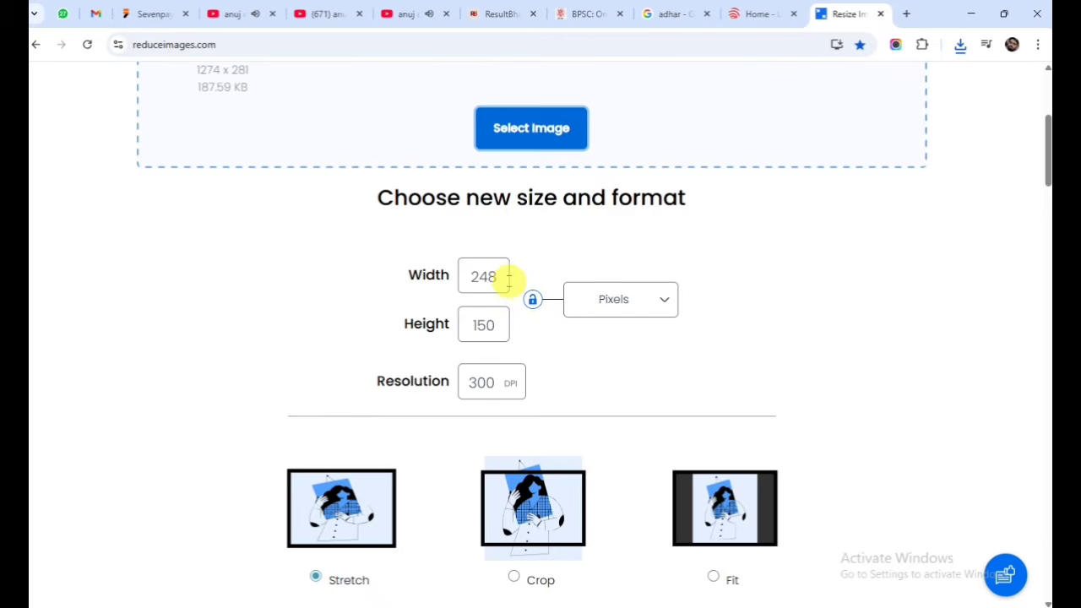
{"action": "type", "text": "250"}
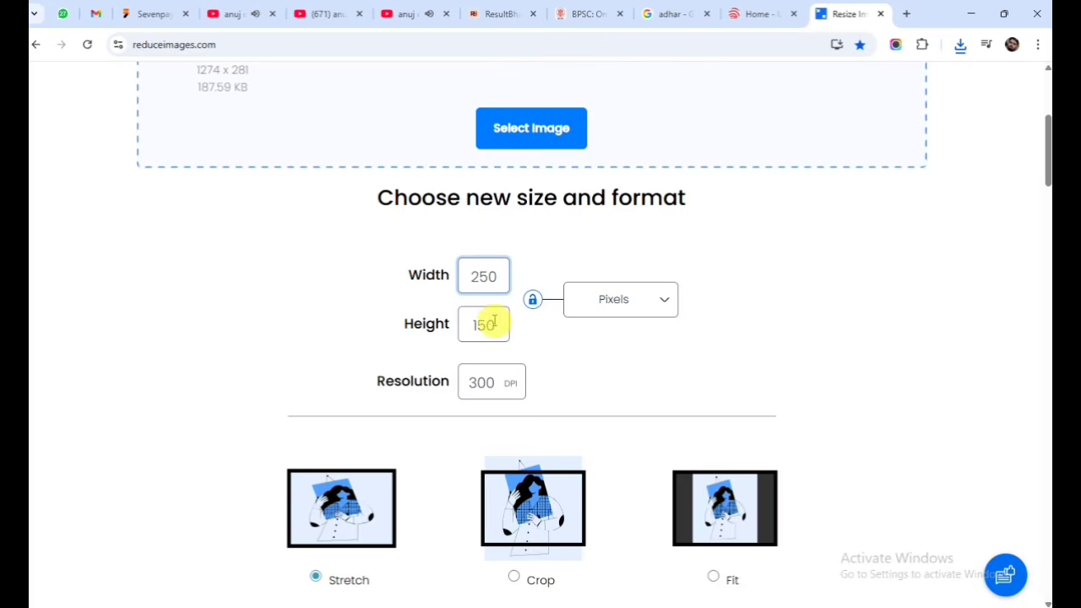
{"action": "double_click", "coordinate": [494, 323]}
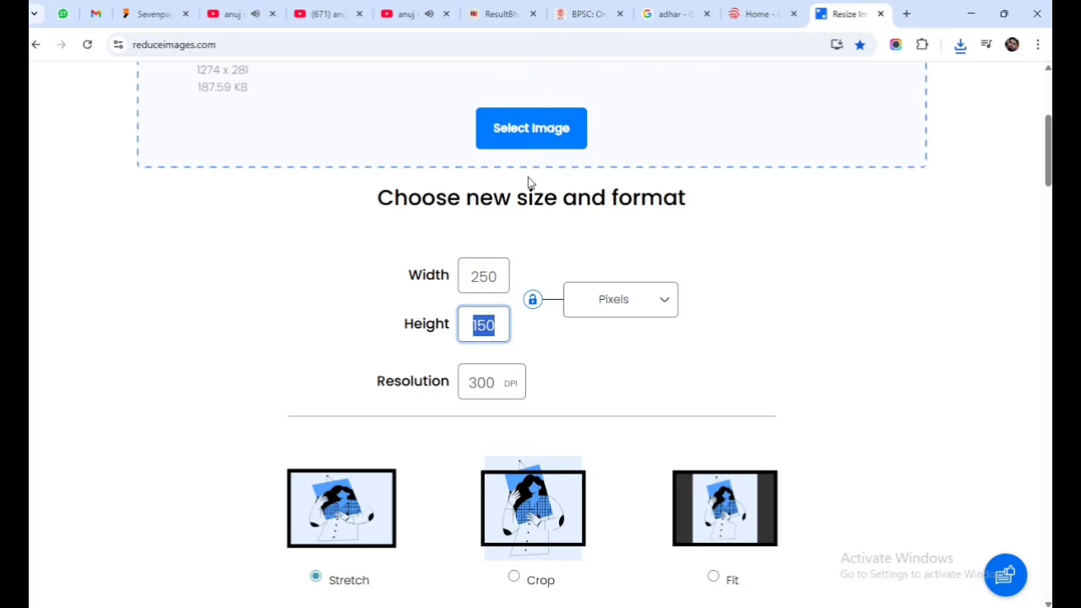
{"action": "left_click", "coordinate": [582, 10]}
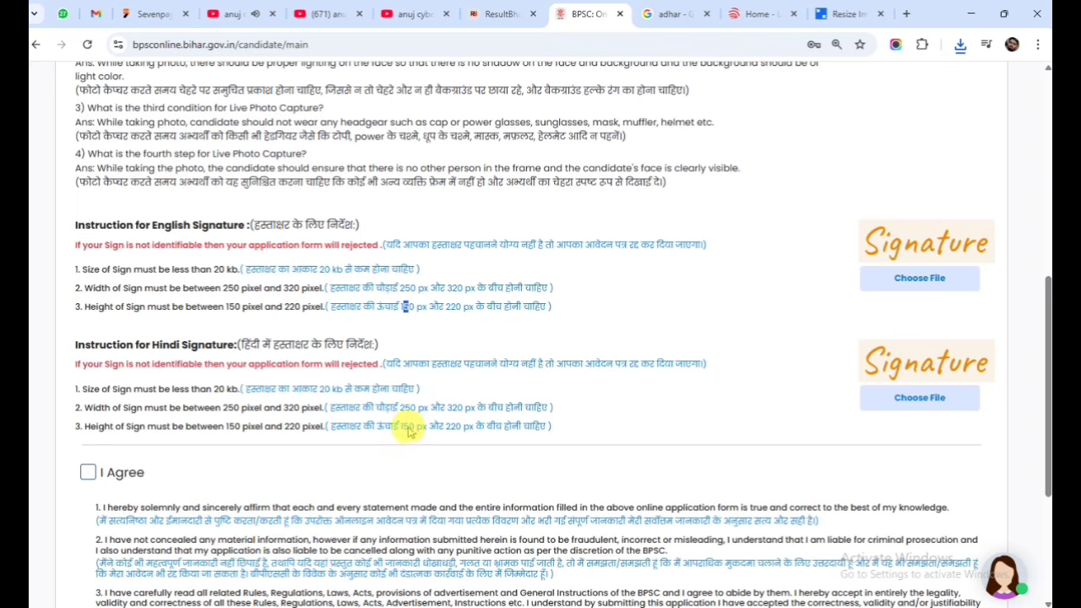
{"action": "left_click", "coordinate": [840, 13]}
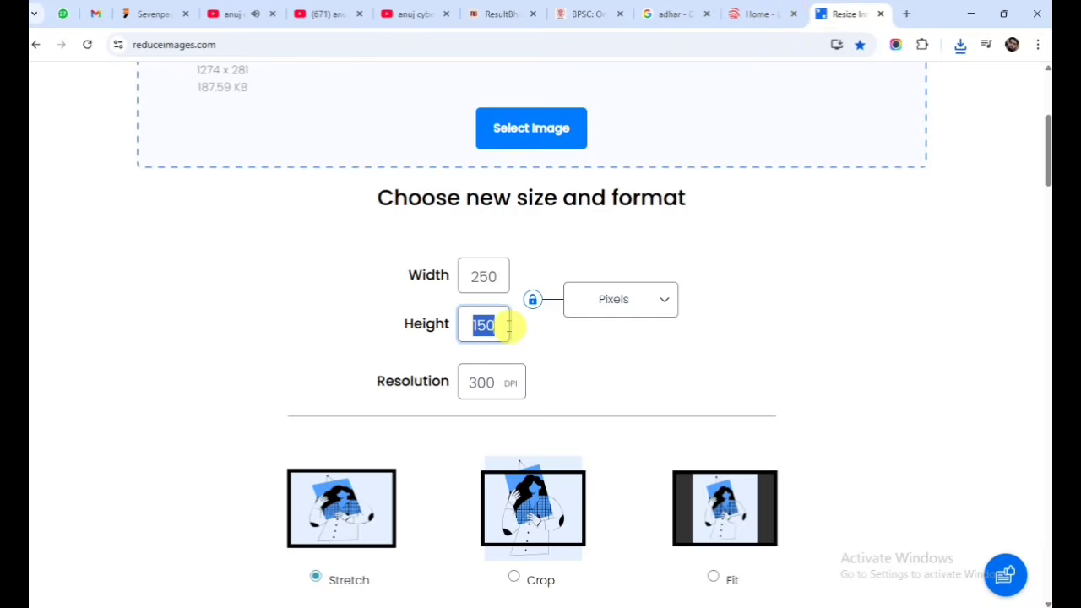
Step: Resize the Hindi signature to 250 x 150 px at 300 DPI and download the image
{"action": "scroll", "coordinate": [524, 482], "scroll_direction": "down", "scroll_amount": 3}
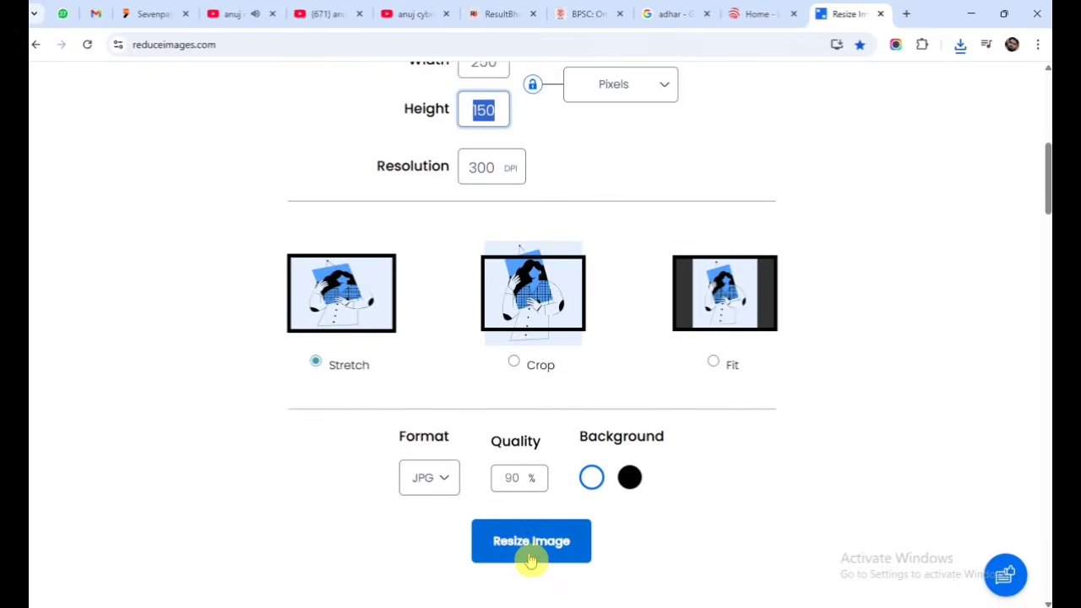
{"action": "left_click", "coordinate": [530, 553]}
{"action": "left_click", "coordinate": [560, 422]}
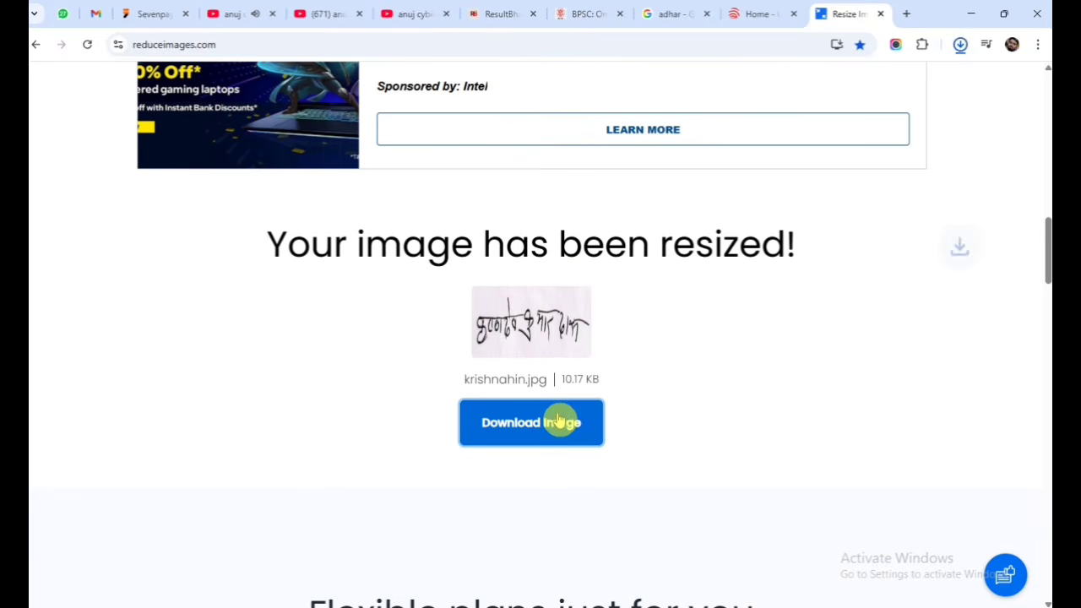
Step: Return to the BPSC photo and signature step, capture the candidate's live photo and set it as the profile image
{"action": "left_click", "coordinate": [582, 13]}
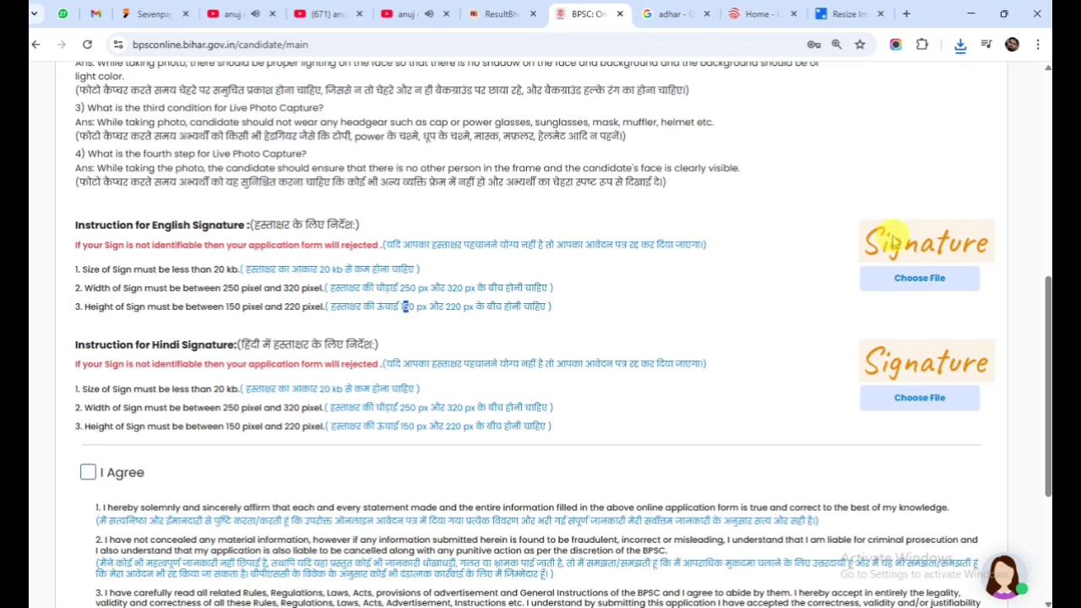
{"action": "scroll", "coordinate": [892, 240], "scroll_direction": "up", "scroll_amount": 4}
{"action": "left_click", "coordinate": [914, 359]}
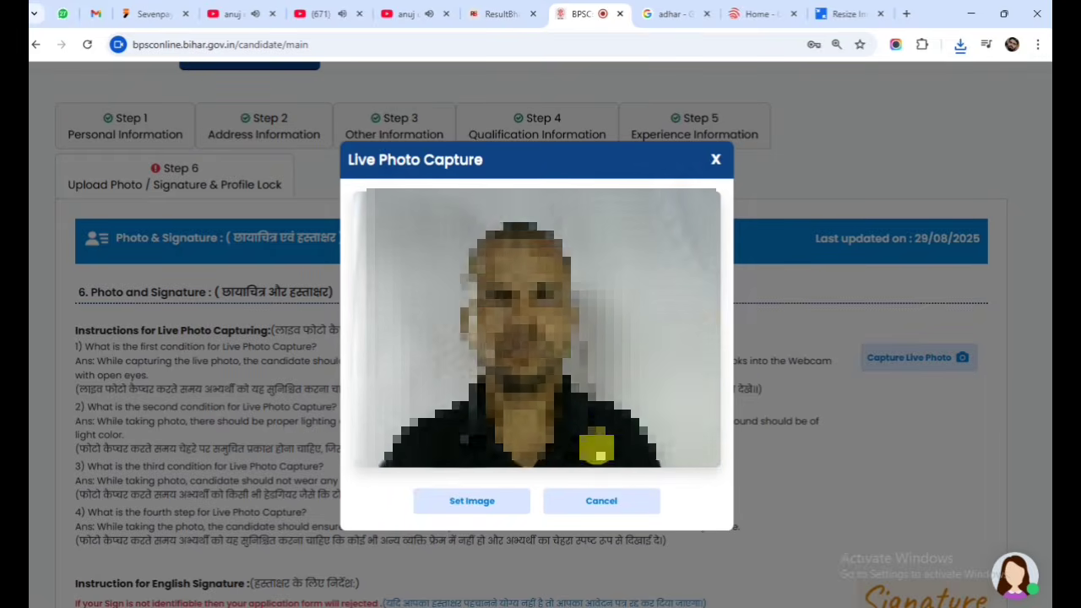
{"action": "left_click", "coordinate": [513, 502]}
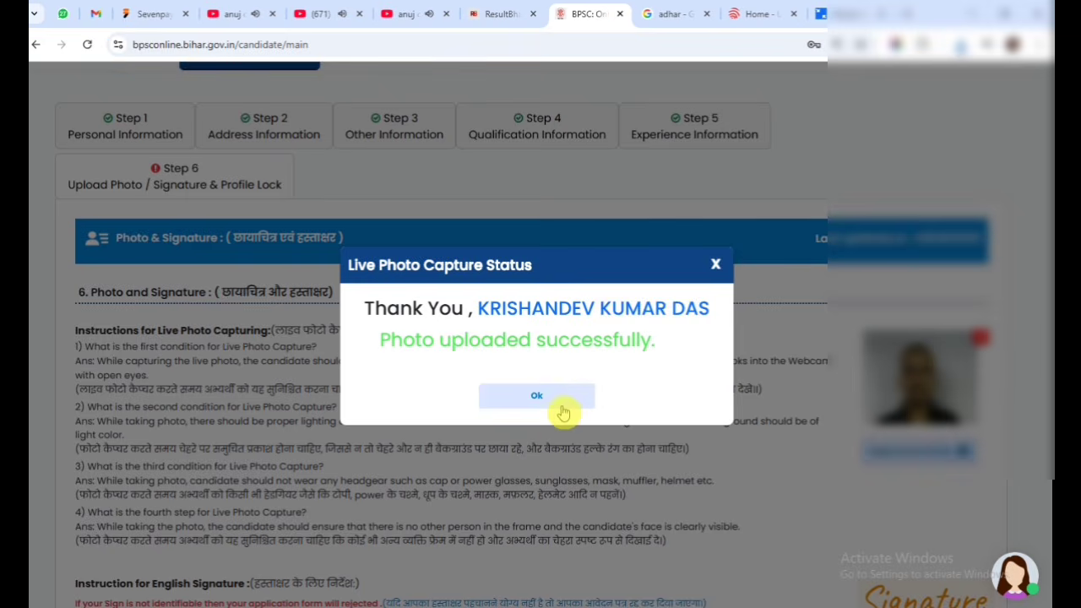
{"action": "left_click", "coordinate": [537, 396]}
Step: Upload the resized English and Hindi signature images from Downloads to their respective fields and save them
{"action": "scroll", "coordinate": [740, 360], "scroll_direction": "down", "scroll_amount": 3}
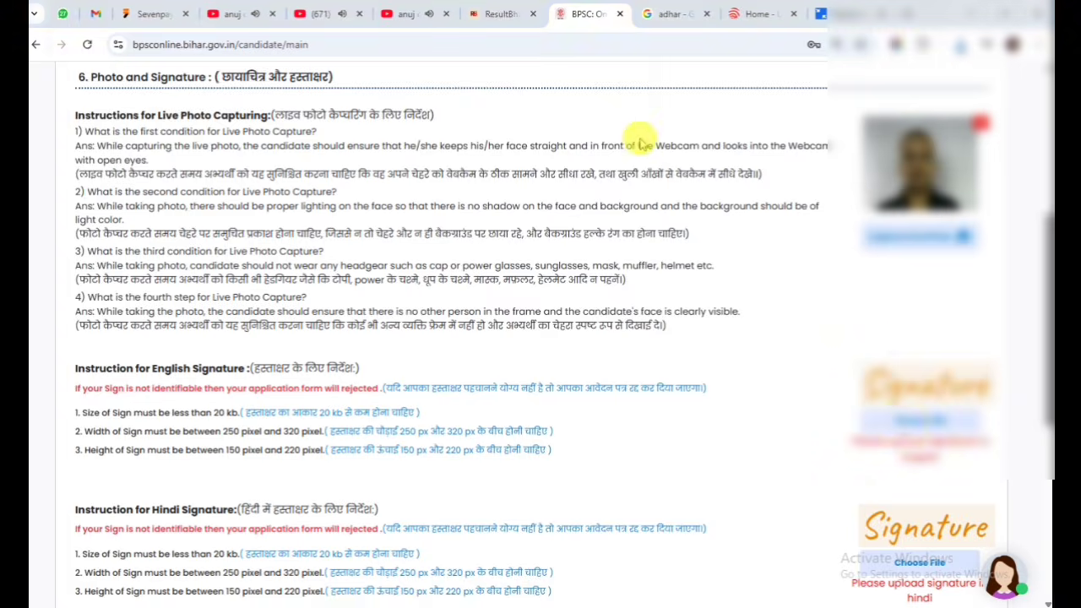
{"action": "left_click", "coordinate": [82, 168]}
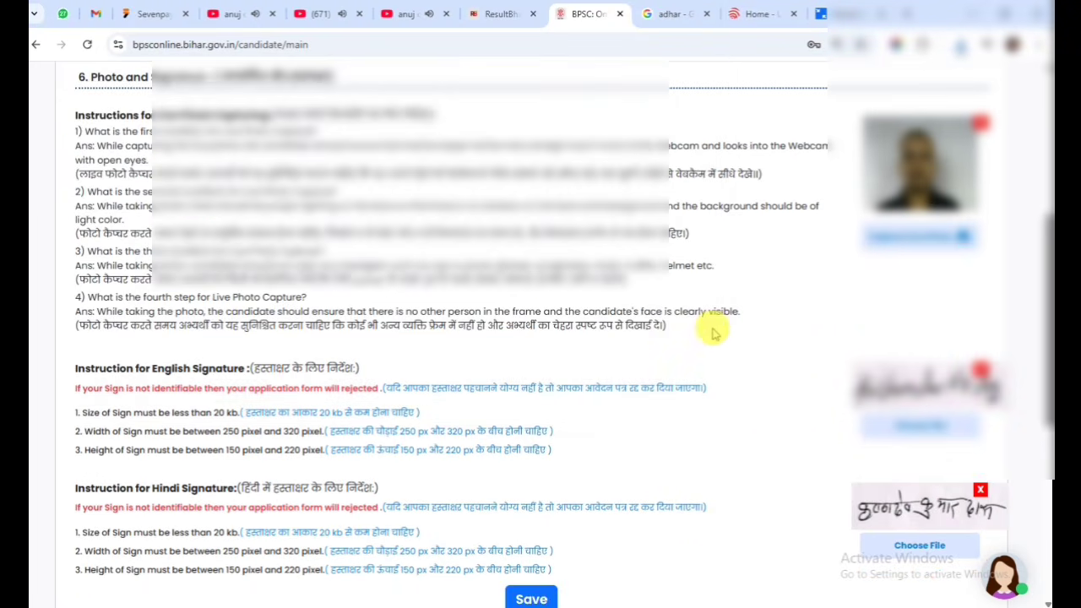
{"action": "scroll", "coordinate": [723, 460], "scroll_direction": "down", "scroll_amount": 3}
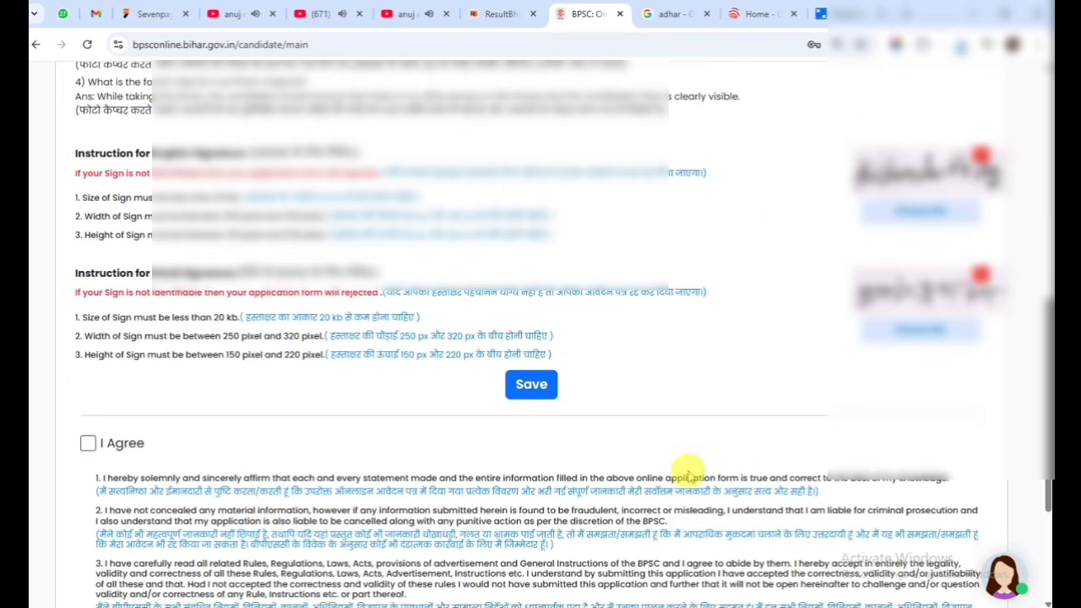
{"action": "left_click", "coordinate": [535, 386]}
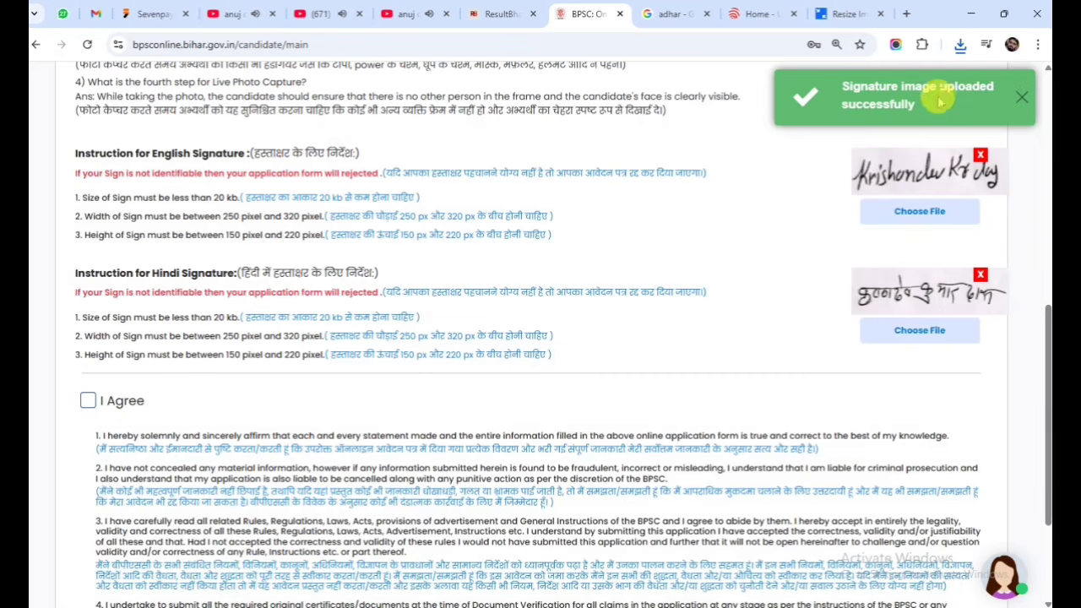
Step: Agree to the declaration, submit and lock the profile, and confirm that the OTR entries are correct
{"action": "left_click", "coordinate": [89, 403]}
{"action": "scroll", "coordinate": [760, 423], "scroll_direction": "down", "scroll_amount": 2}
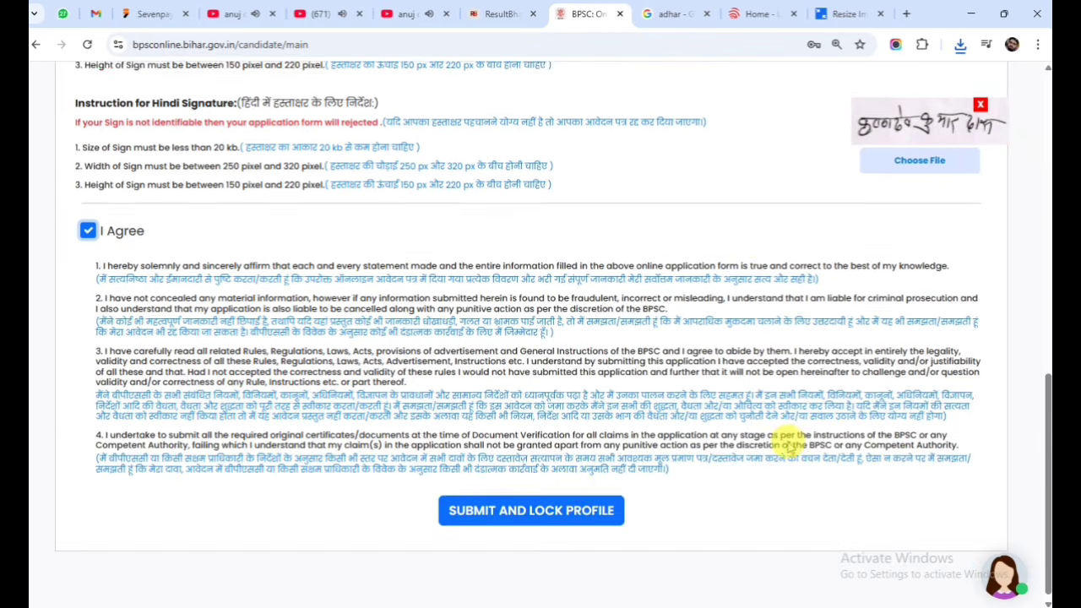
{"action": "left_click", "coordinate": [482, 507]}
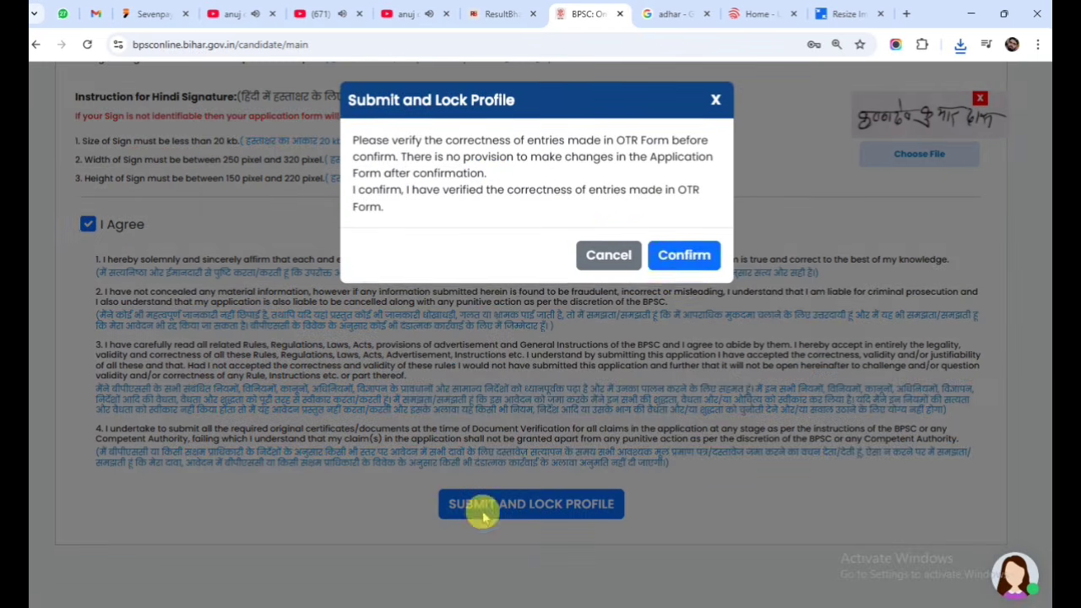
{"action": "left_click", "coordinate": [682, 257]}
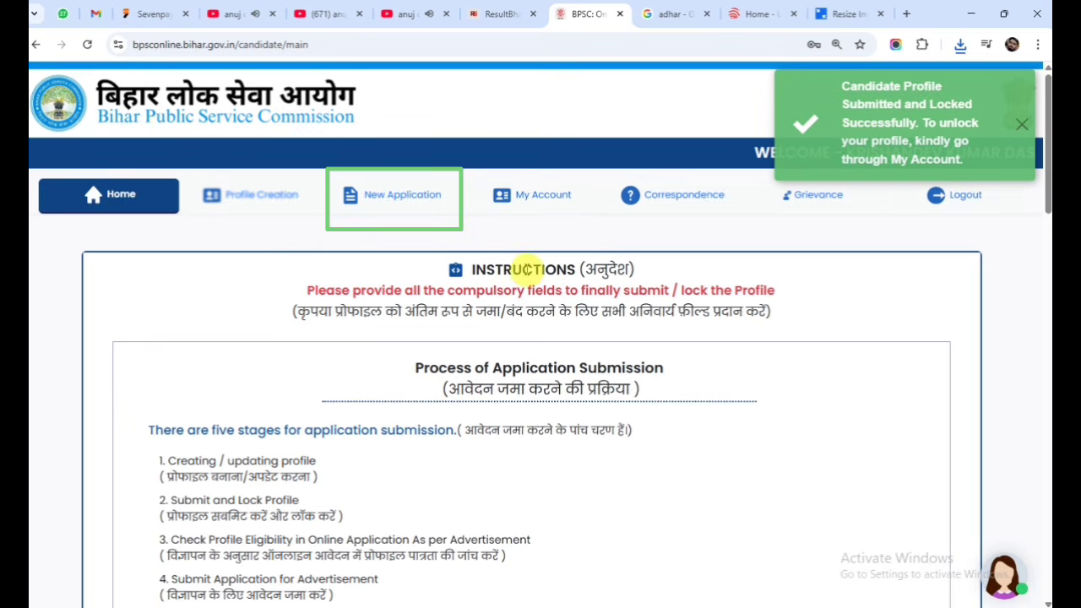
Step: Open the new application for advertisement 87/2025, Assistant Education Development Officer, and check the advertisement criteria
{"action": "left_click", "coordinate": [410, 195]}
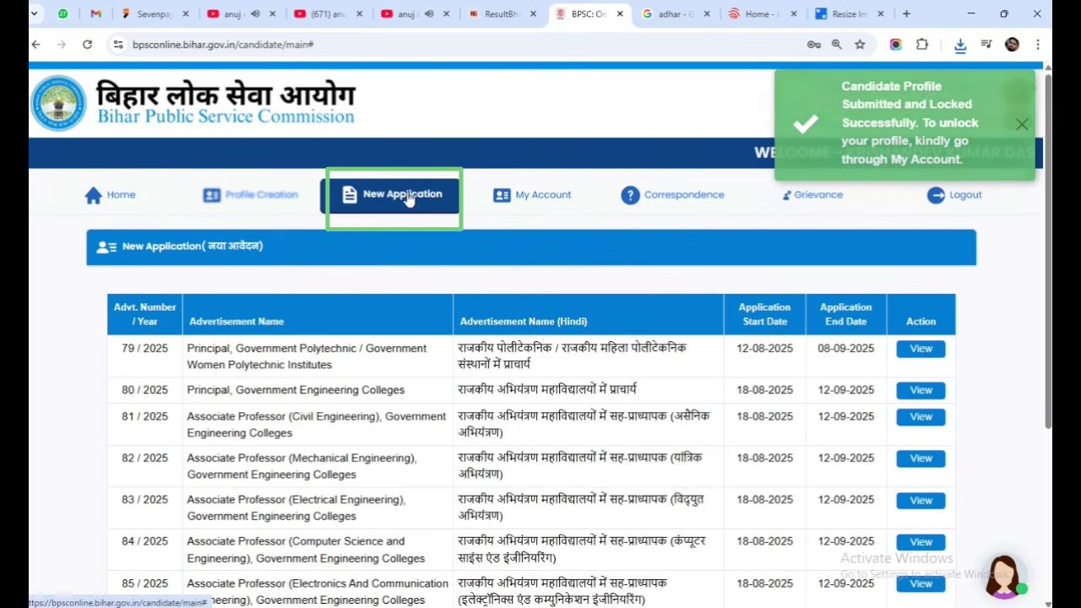
{"action": "scroll", "coordinate": [640, 389], "scroll_direction": "down", "scroll_amount": 3}
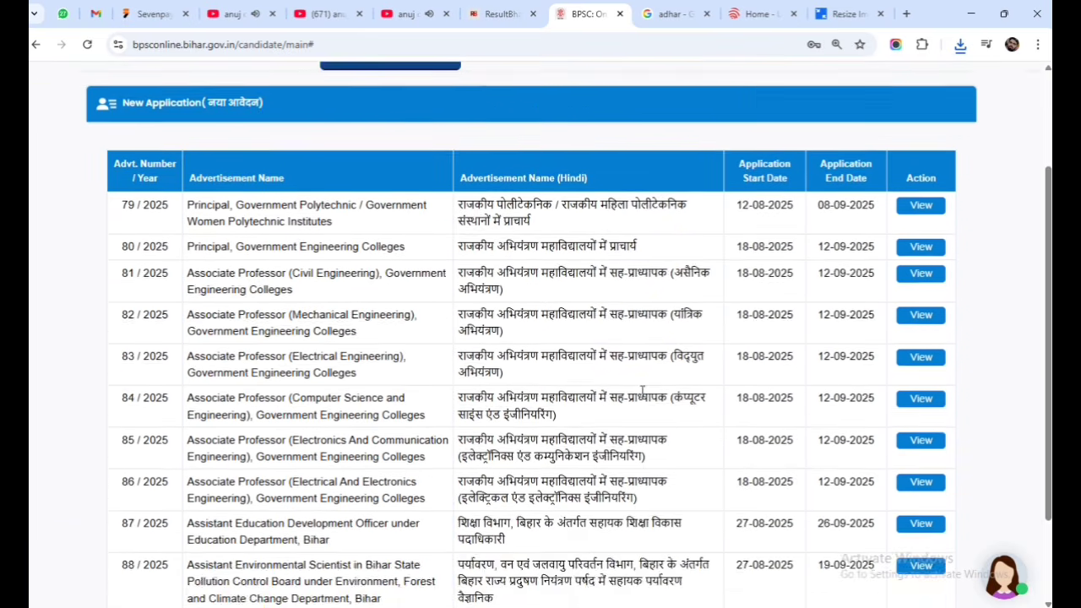
{"action": "scroll", "coordinate": [641, 390], "scroll_direction": "down", "scroll_amount": 1}
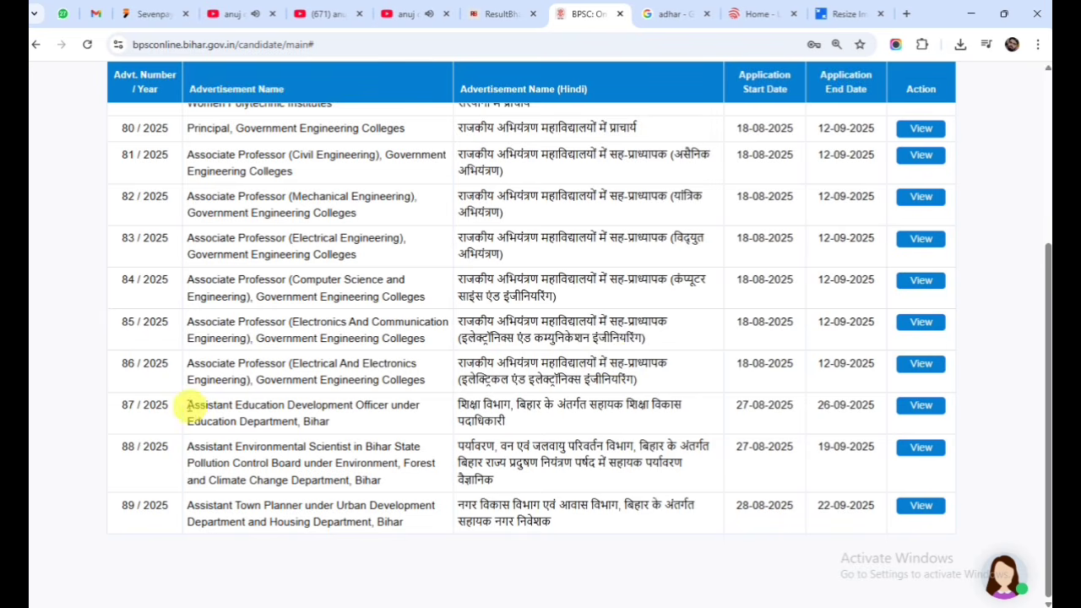
{"action": "left_click_drag", "start_coordinate": [188, 405], "coordinate": [430, 422]}
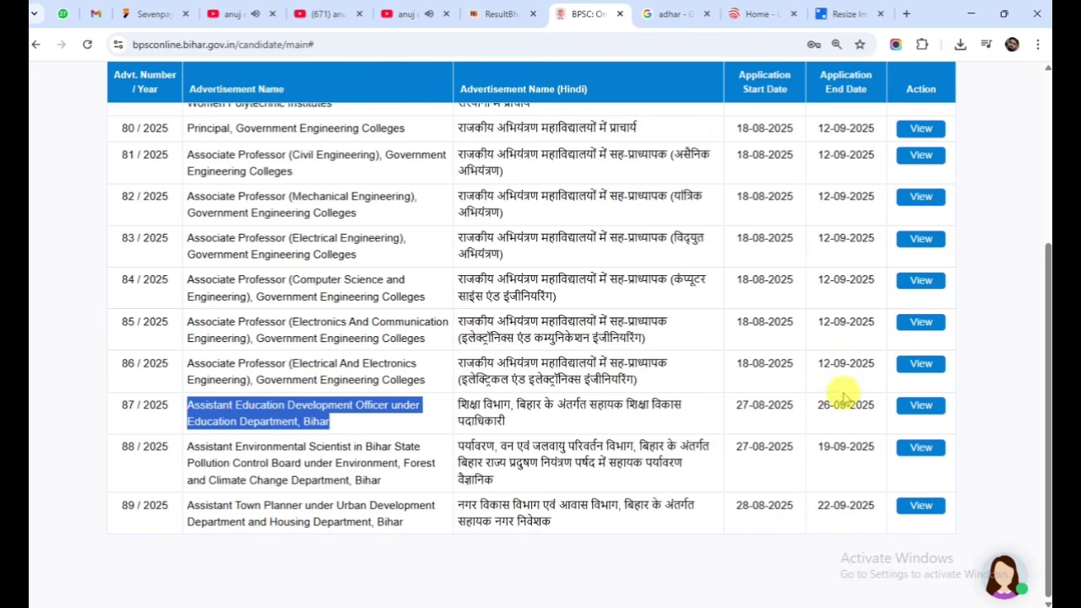
{"action": "left_click", "coordinate": [919, 407]}
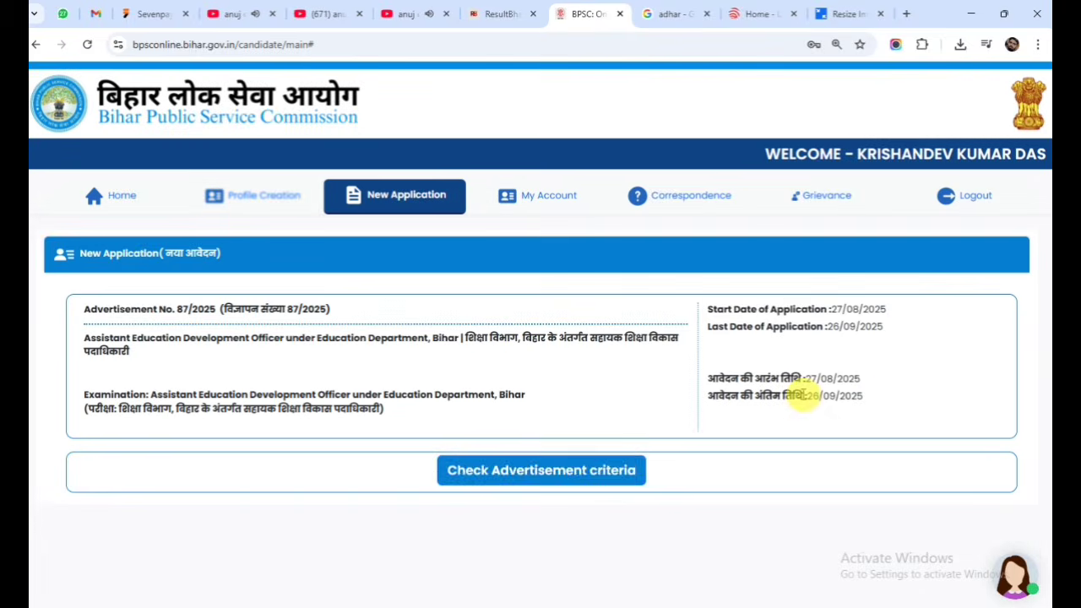
{"action": "left_click", "coordinate": [610, 470]}
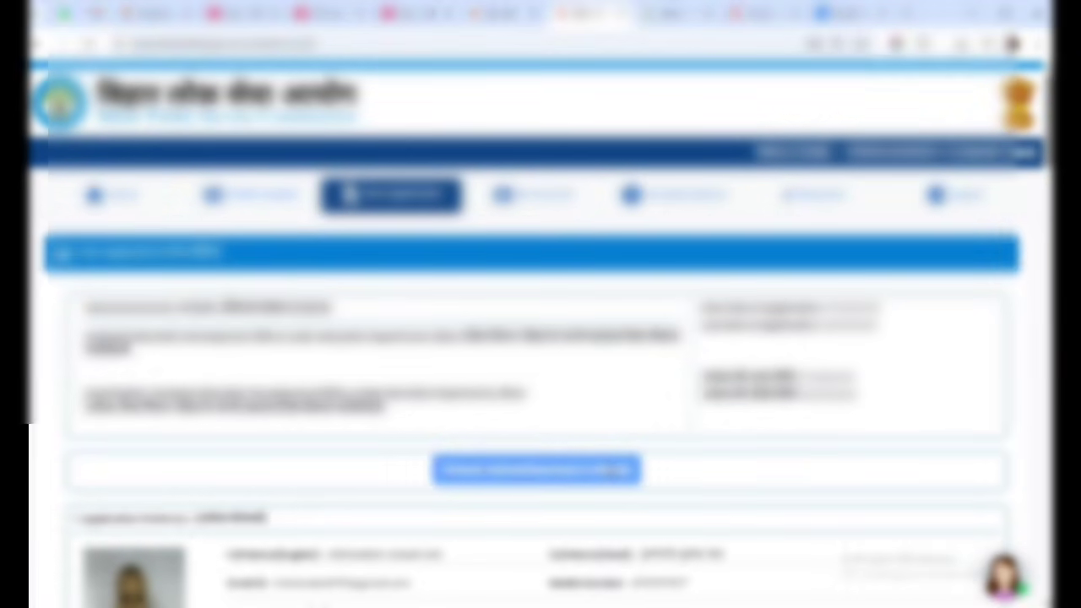
{"action": "scroll", "coordinate": [611, 470], "scroll_direction": "down", "scroll_amount": 9}
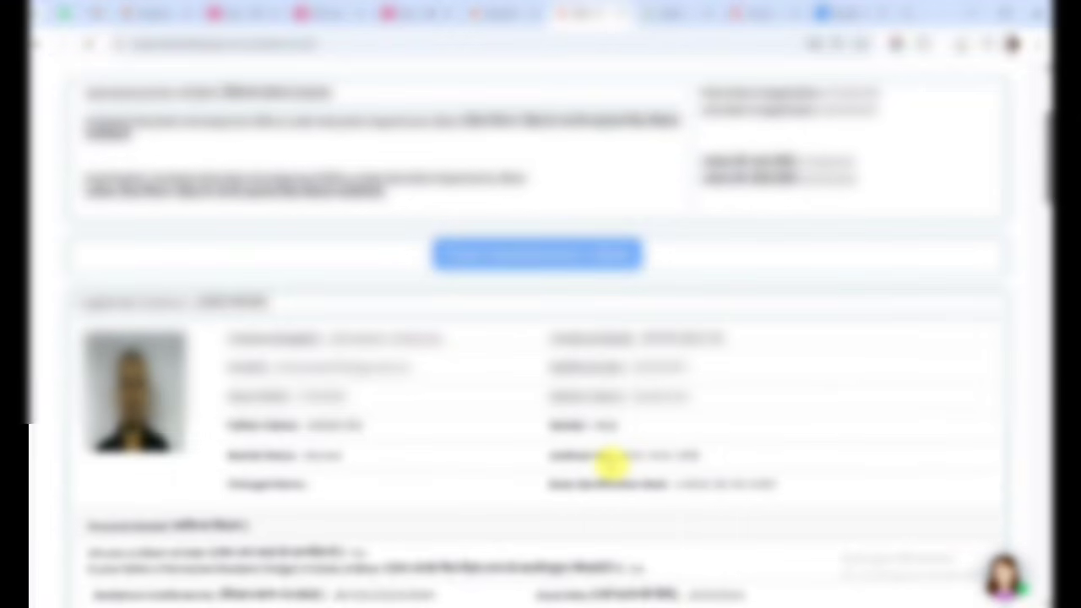
Step: Review the prefilled application details and enter 0 as the number of previous attempts in BPSC competitive examinations
{"action": "scroll", "coordinate": [611, 470], "scroll_direction": "down", "scroll_amount": 10}
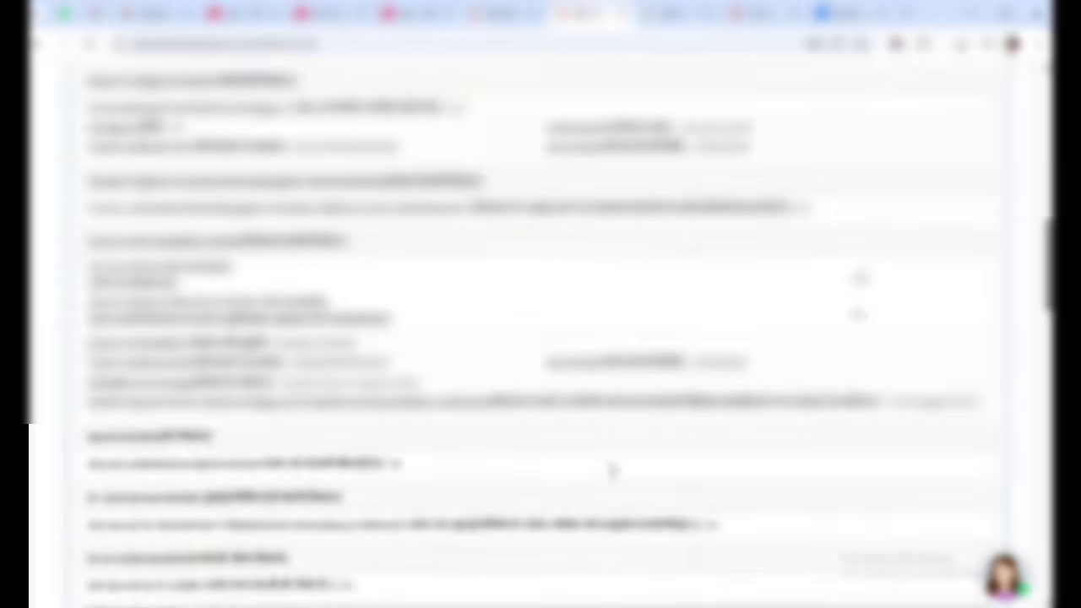
{"action": "scroll", "coordinate": [612, 470], "scroll_direction": "down", "scroll_amount": 10}
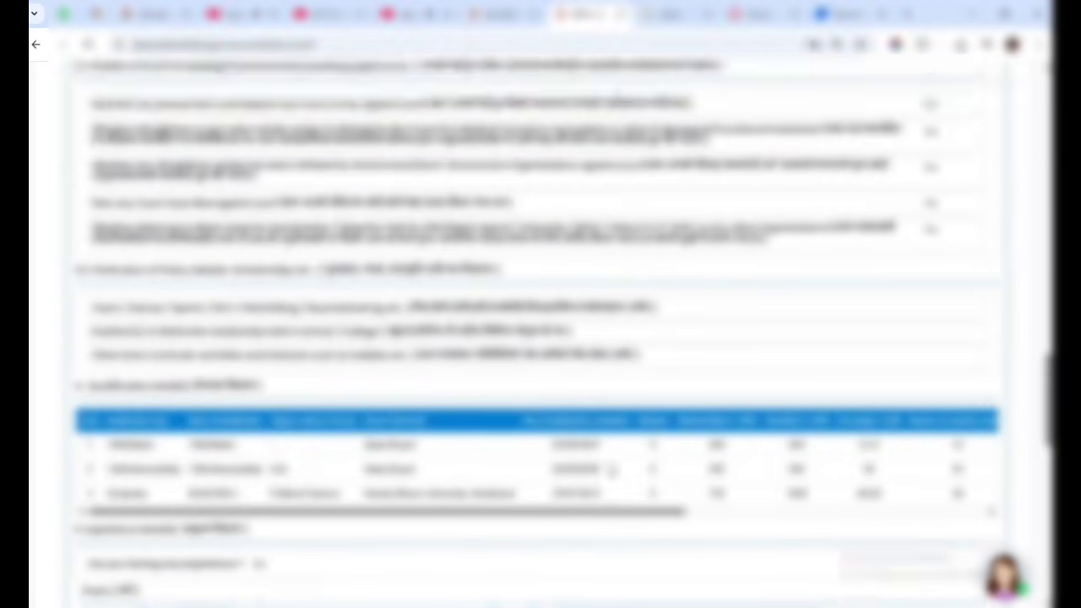
{"action": "scroll", "coordinate": [611, 470], "scroll_direction": "down", "scroll_amount": 3}
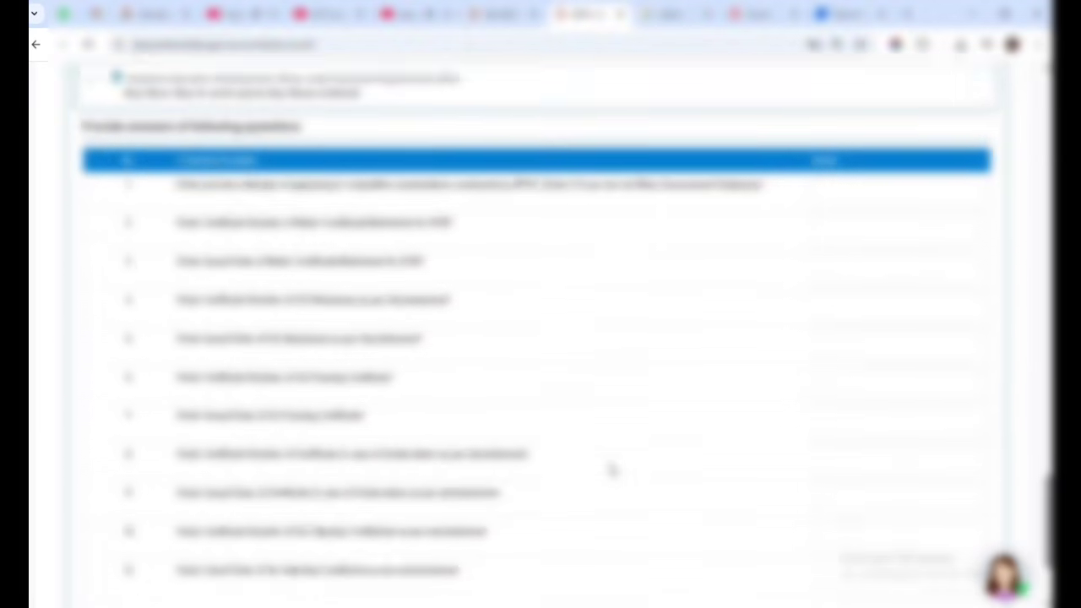
{"action": "scroll", "coordinate": [835, 296], "scroll_direction": "up", "scroll_amount": 1}
{"action": "left_click", "coordinate": [877, 181]}
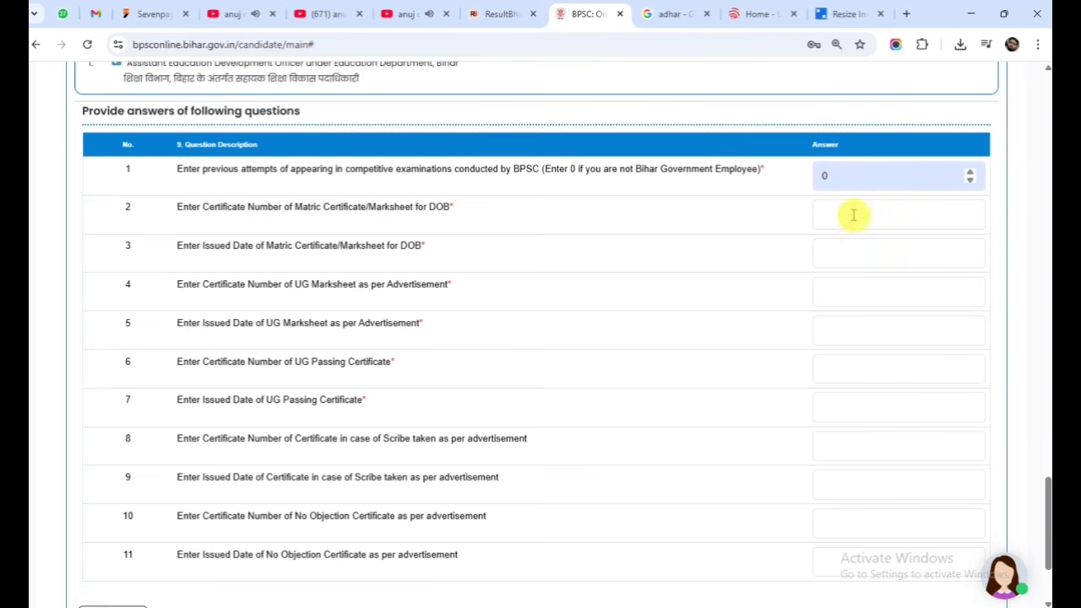
Step: Enter the certificate number and issued date of the Matric certificate/marksheet for DOB
{"action": "left_click", "coordinate": [854, 216]}
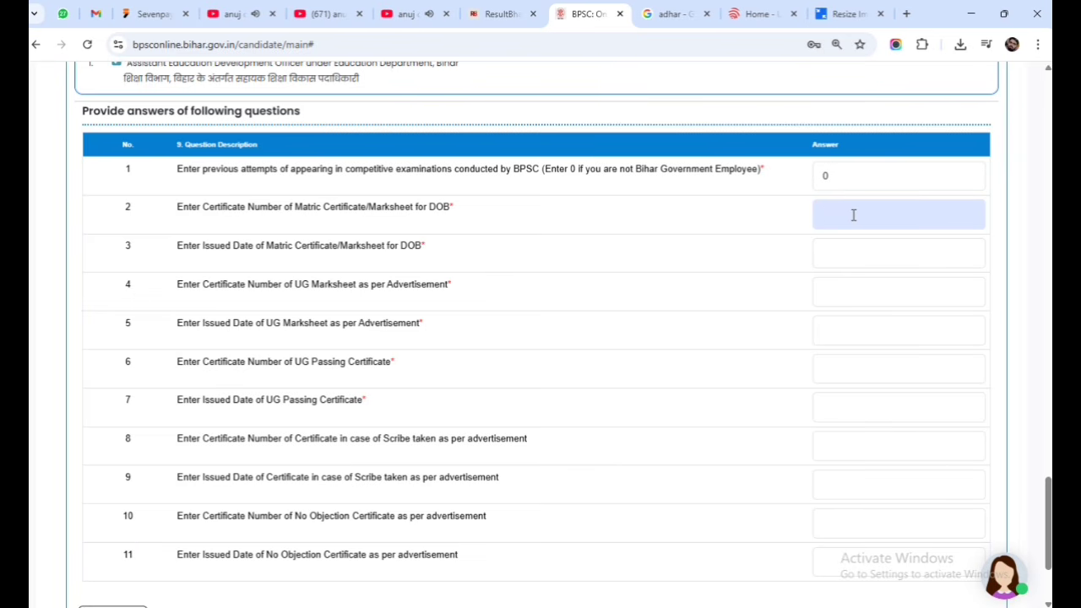
{"action": "type", "text": "123"}
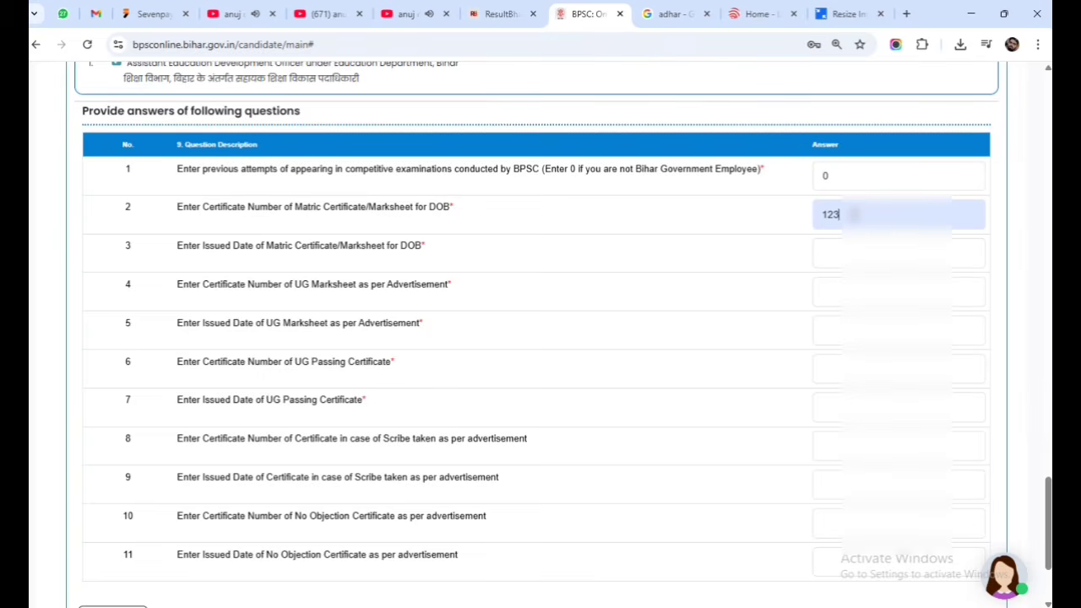
{"action": "type", "text": "2"}
{"action": "left_click", "coordinate": [870, 257]}
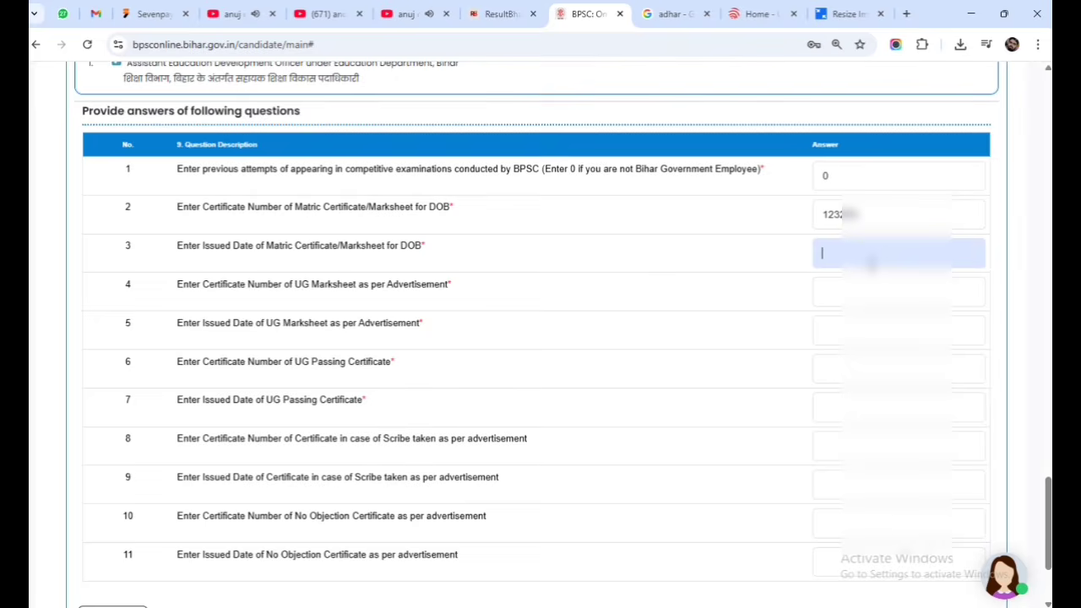
{"action": "type", "text": "02/02020"}
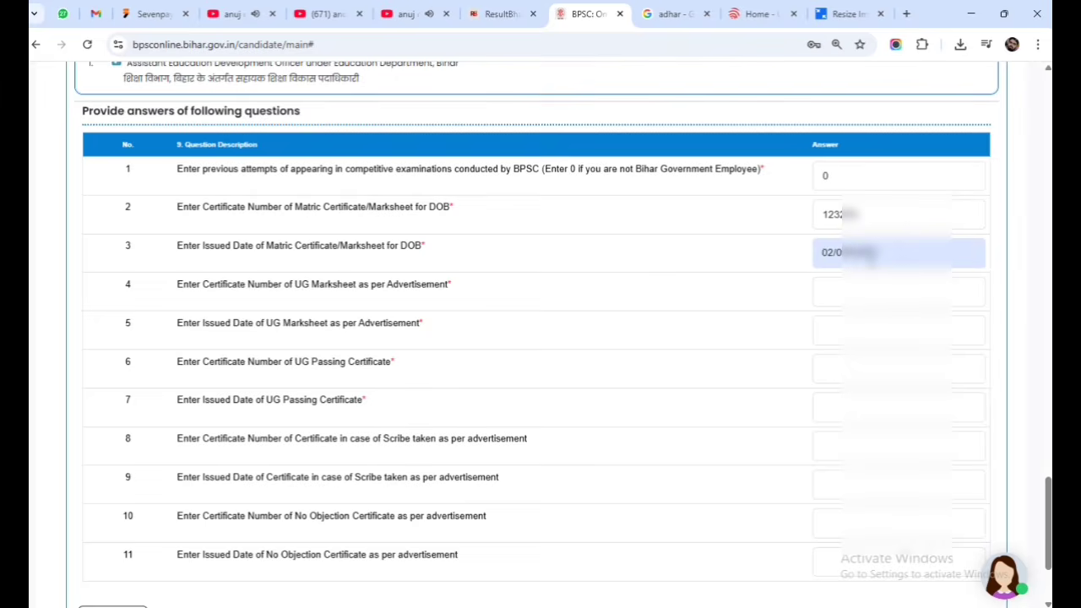
Step: Fill in the certificate number and issued date of the UG marksheet as per the advertisement
{"action": "left_click", "coordinate": [870, 291]}
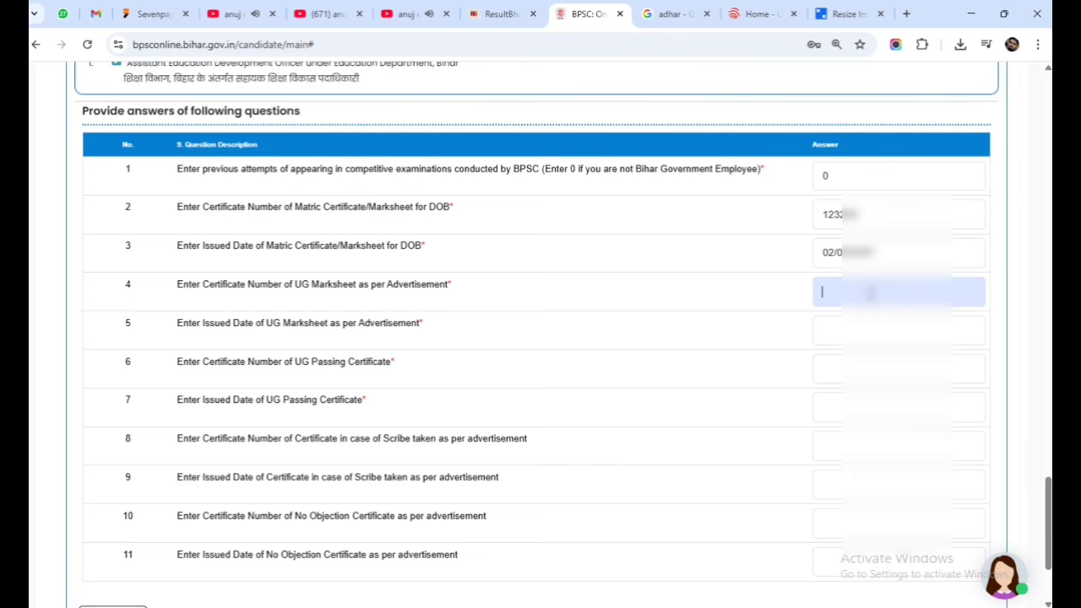
{"action": "type", "text": "0"}
{"action": "key", "text": "BackSpace"}
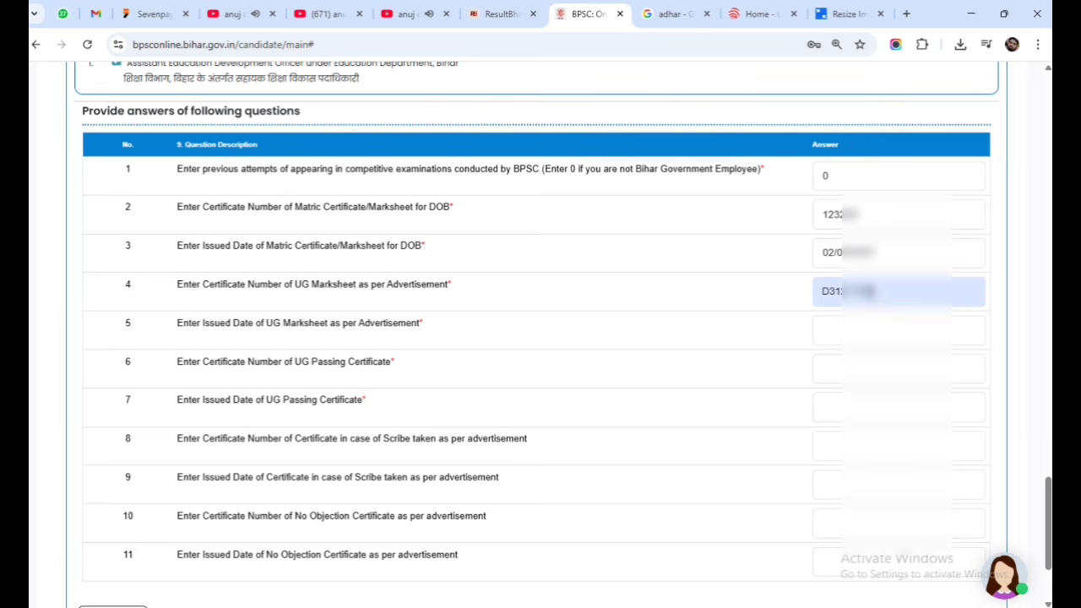
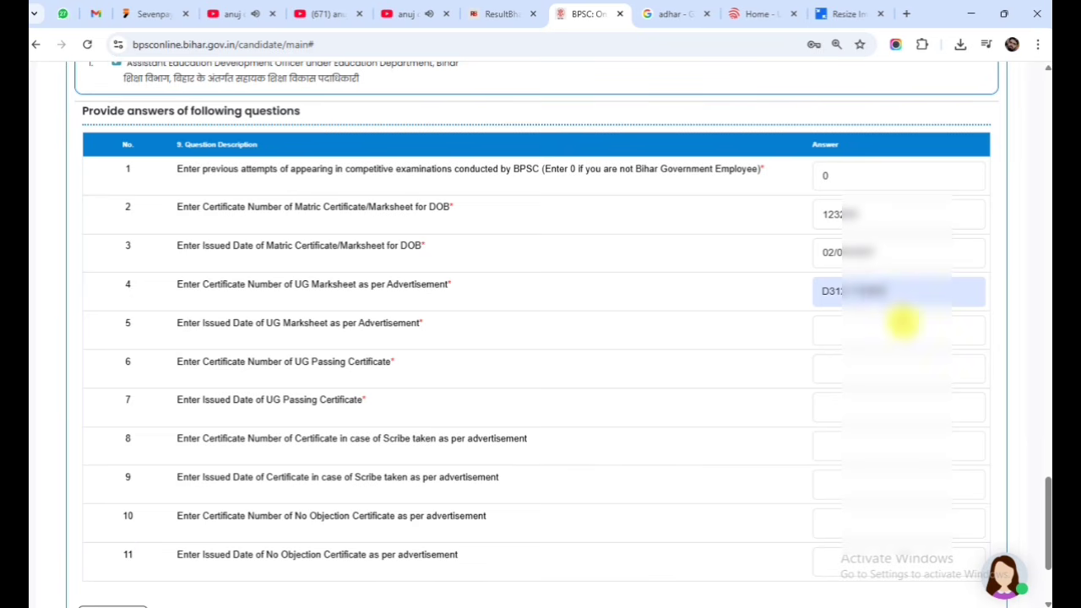
{"action": "left_click", "coordinate": [869, 331]}
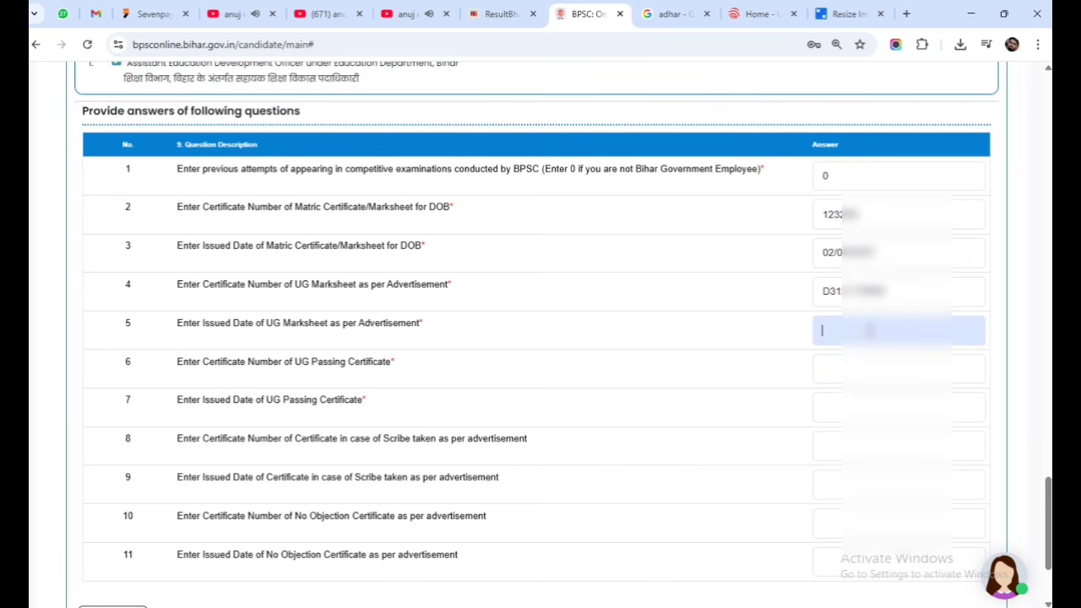
{"action": "type", "text": "23/0022"}
Step: Fill in the certificate number and issued date of the UG passing certificate
{"action": "left_click", "coordinate": [882, 366]}
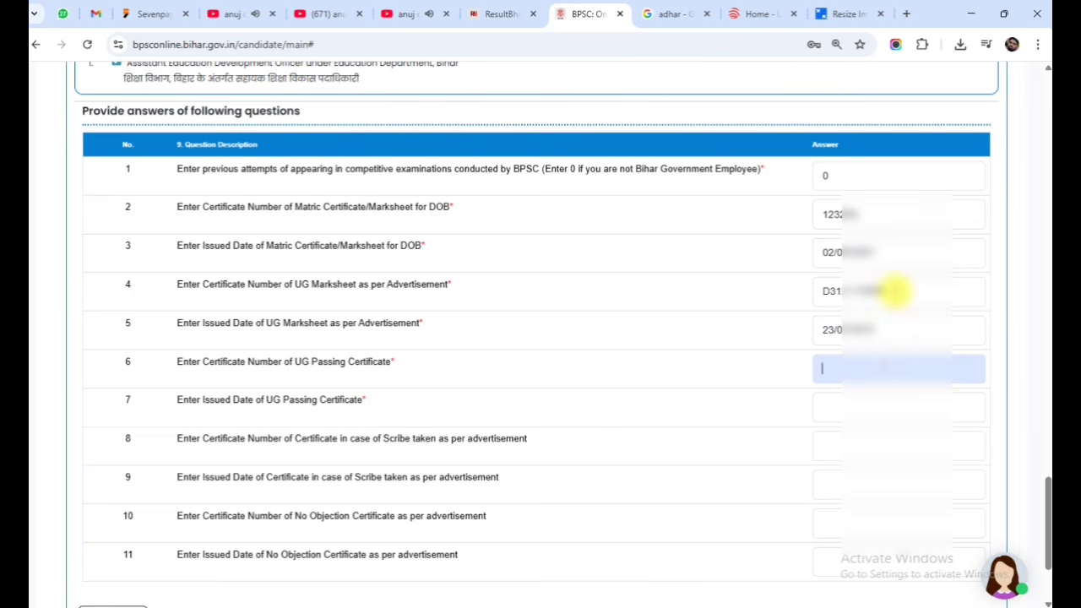
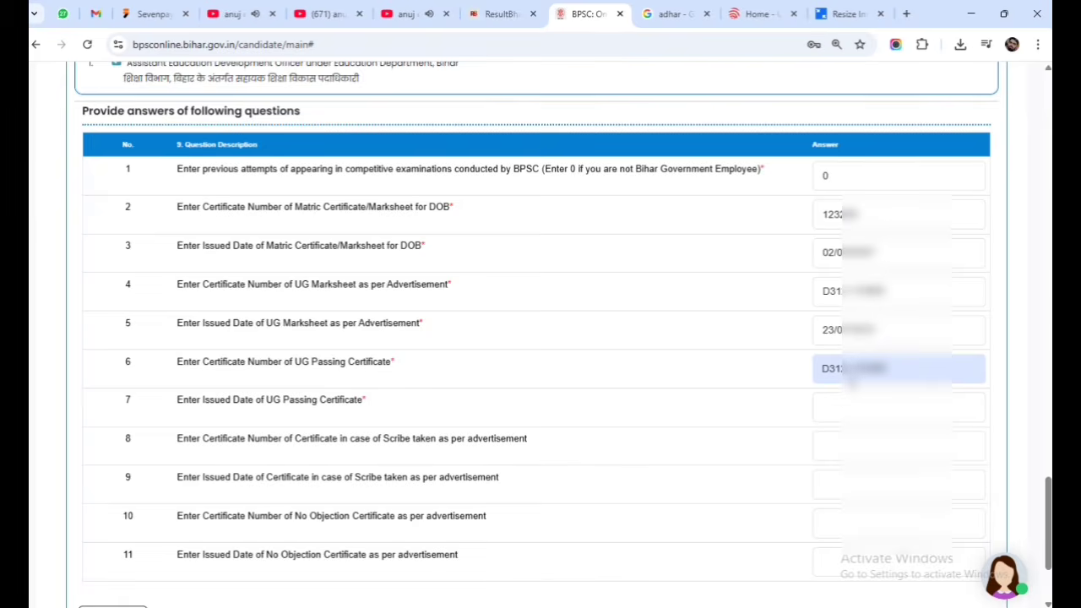
{"action": "left_click", "coordinate": [849, 406]}
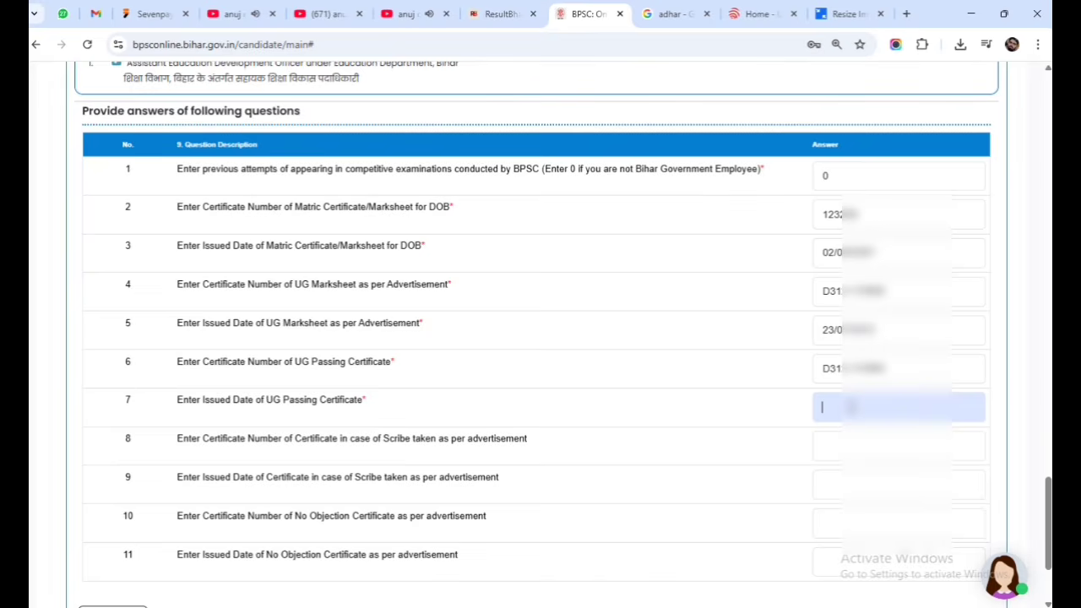
{"action": "type", "text": "23/02023"}
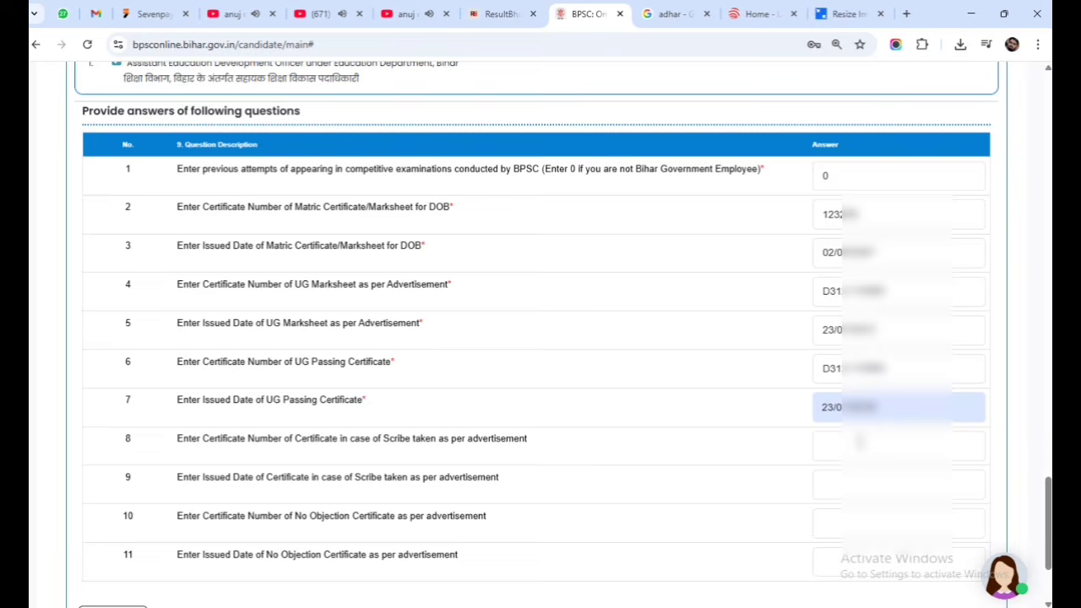
Step: Open iLovePDF in a new tab and convert the CAST.jpeg image from Downloads into the PDF file CAST.pdf
{"action": "scroll", "coordinate": [600, 304], "scroll_direction": "down", "scroll_amount": 4}
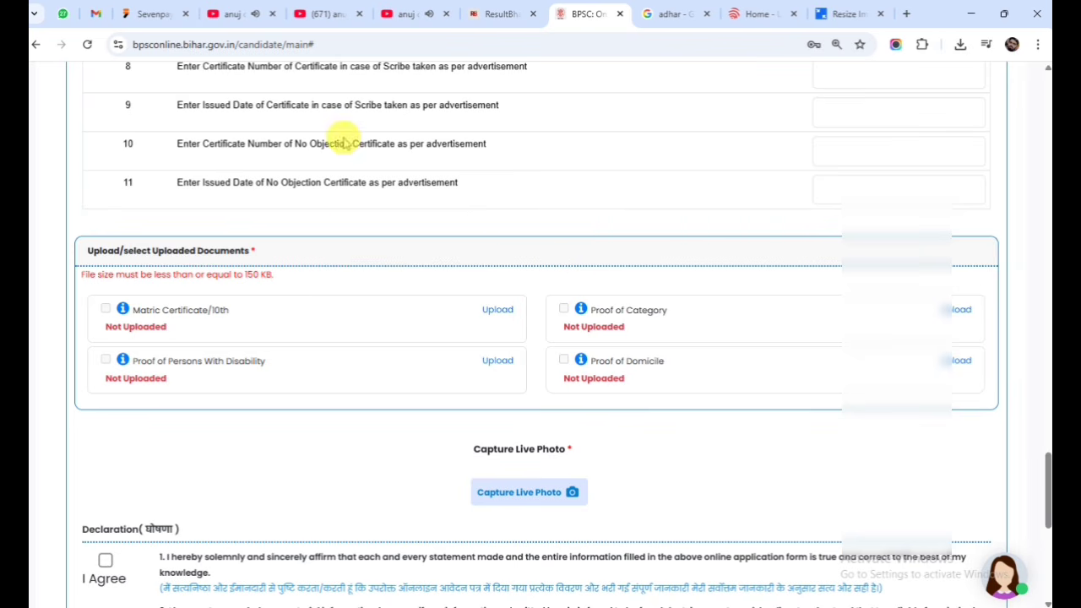
{"action": "key", "text": "ctrl+t"}
{"action": "left_click", "coordinate": [251, 71]}
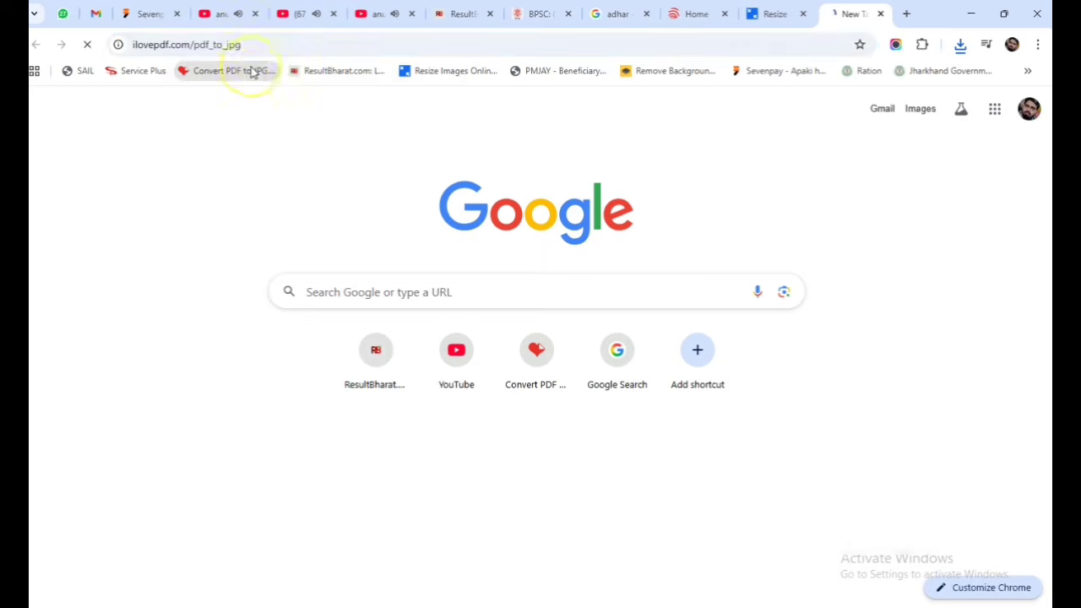
{"action": "mouse_move", "coordinate": [488, 98]}
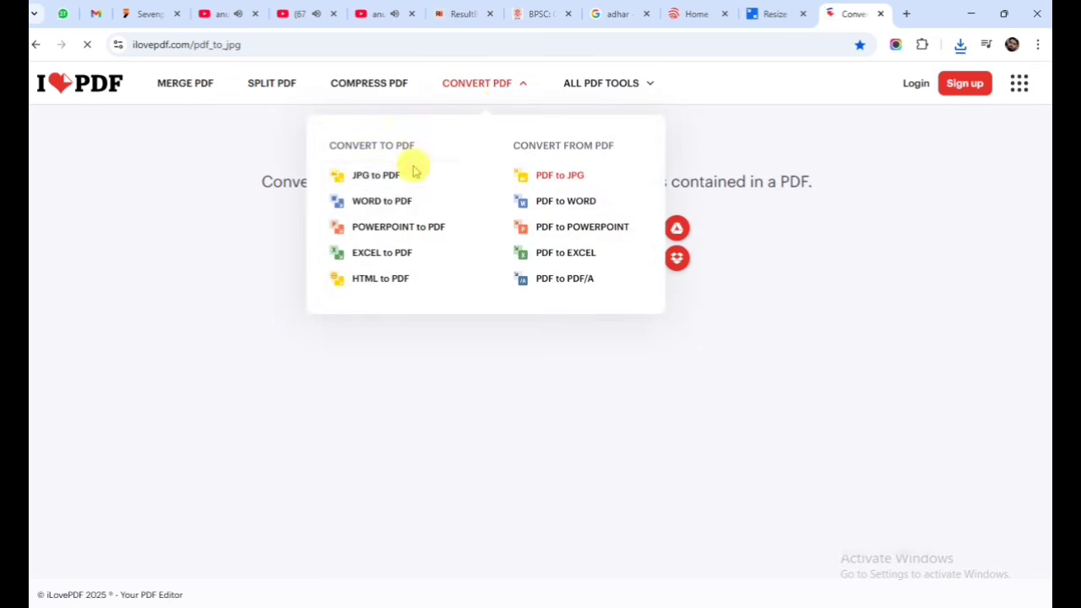
{"action": "left_click", "coordinate": [379, 176]}
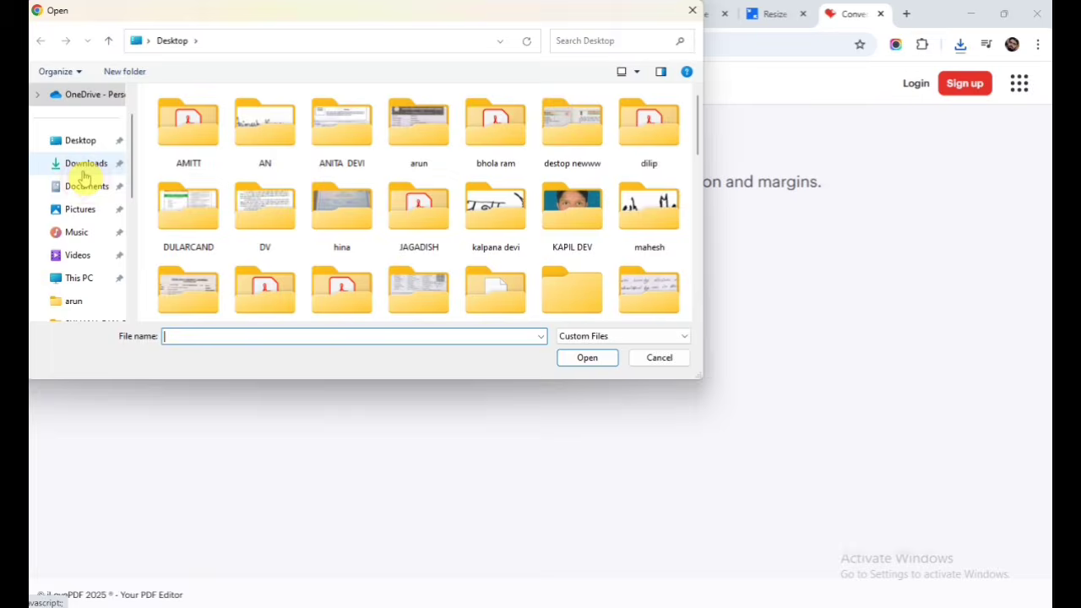
{"action": "left_click", "coordinate": [85, 163]}
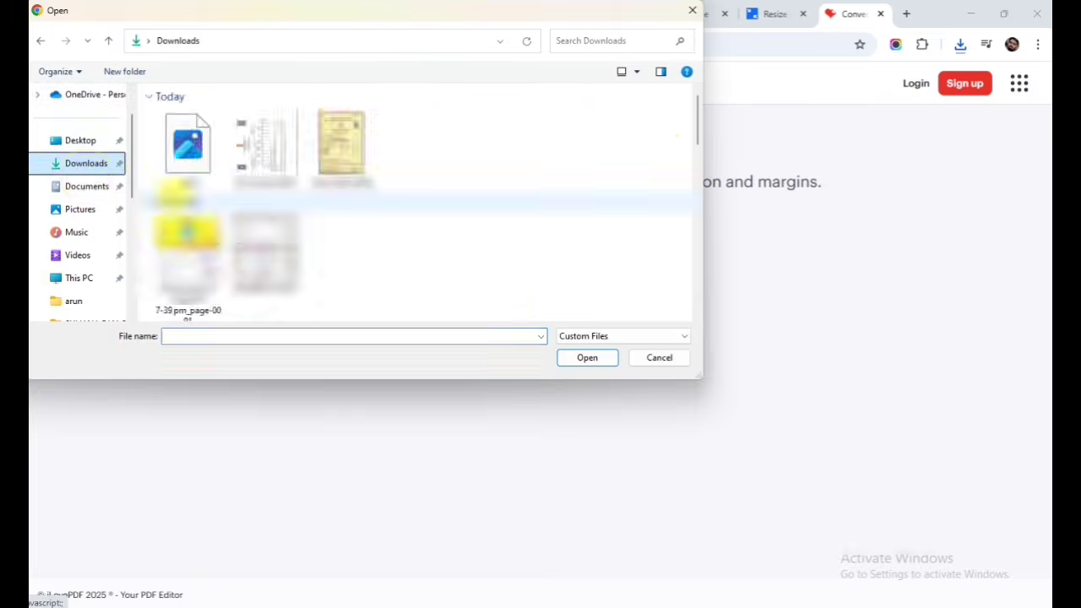
{"action": "double_click", "coordinate": [193, 148]}
{"action": "left_click", "coordinate": [916, 562]}
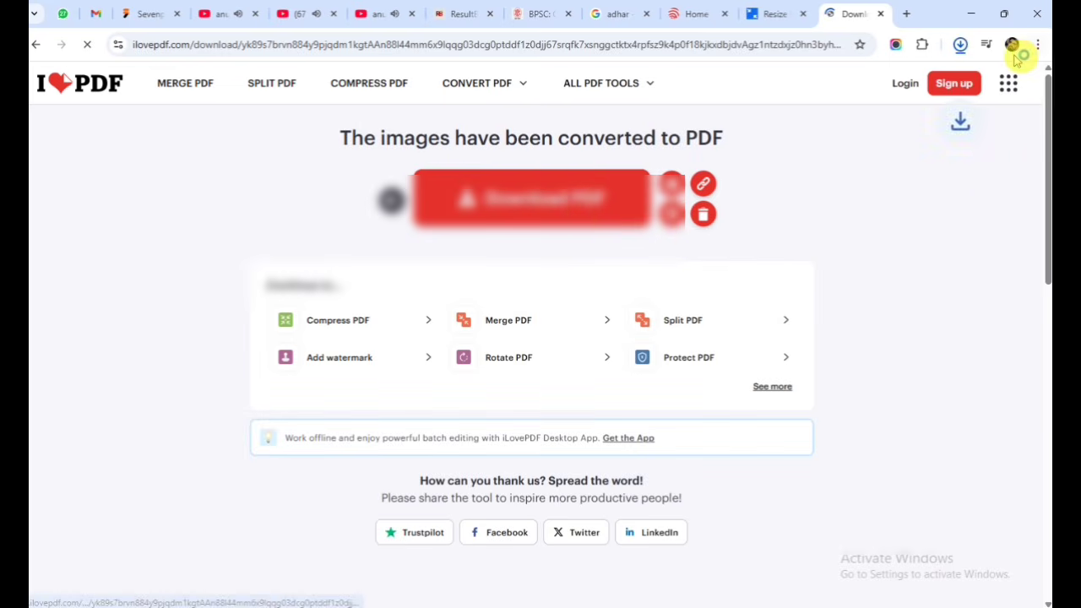
{"action": "left_click", "coordinate": [960, 45]}
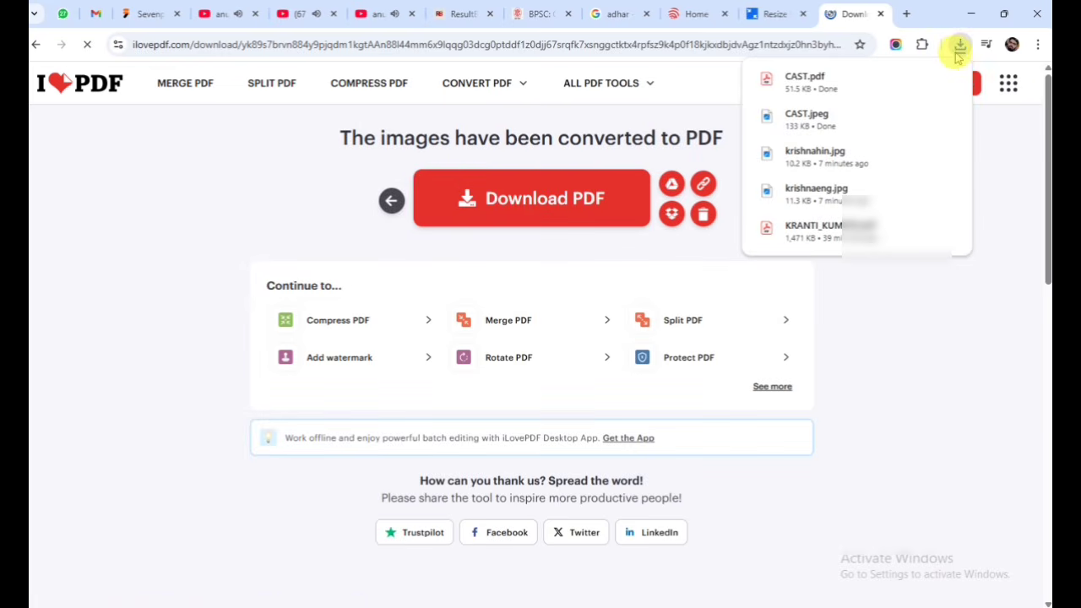
Step: Return to the BPSC application, upload CAST.pdf as Proof of Category and try to select the Matric Certificate/10th document
{"action": "left_click", "coordinate": [520, 13]}
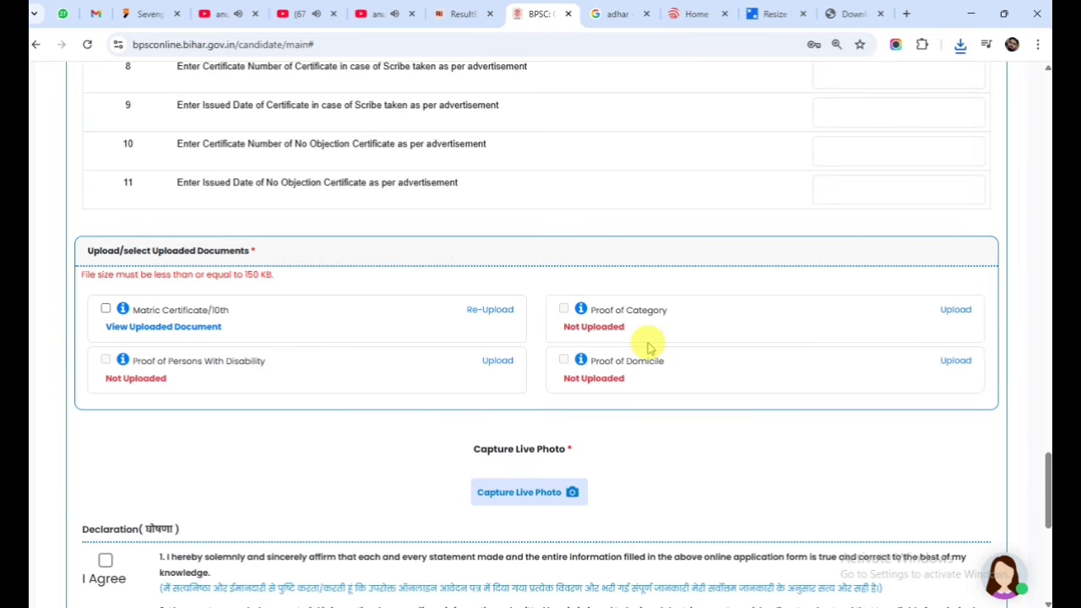
{"action": "left_click", "coordinate": [963, 311]}
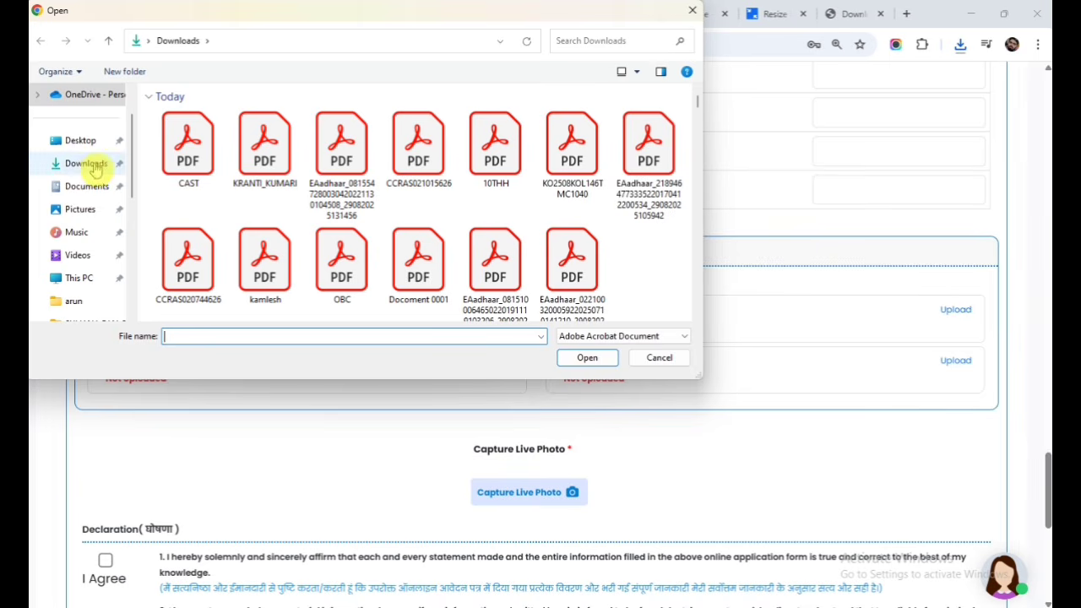
{"action": "double_click", "coordinate": [194, 151]}
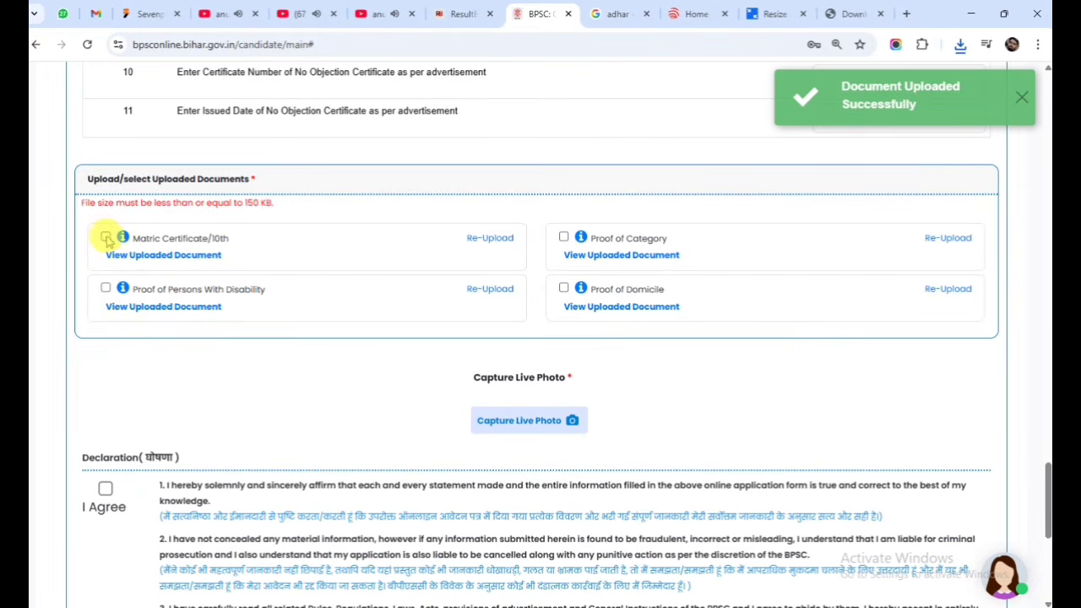
{"action": "left_click", "coordinate": [107, 239]}
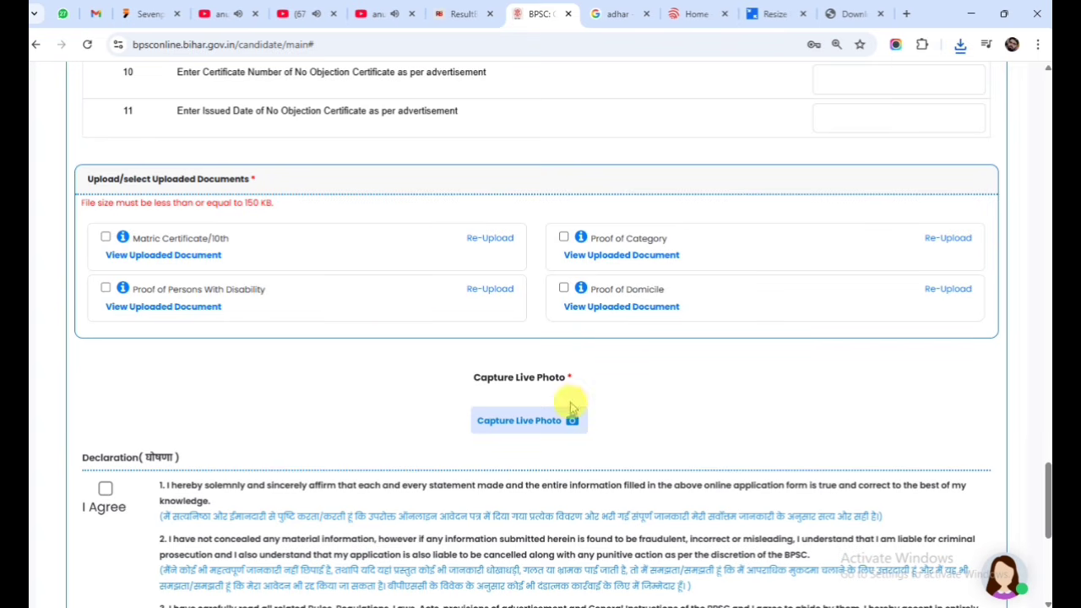
Step: Capture the candidate's live photo for the application and set it as the image
{"action": "left_click", "coordinate": [549, 420]}
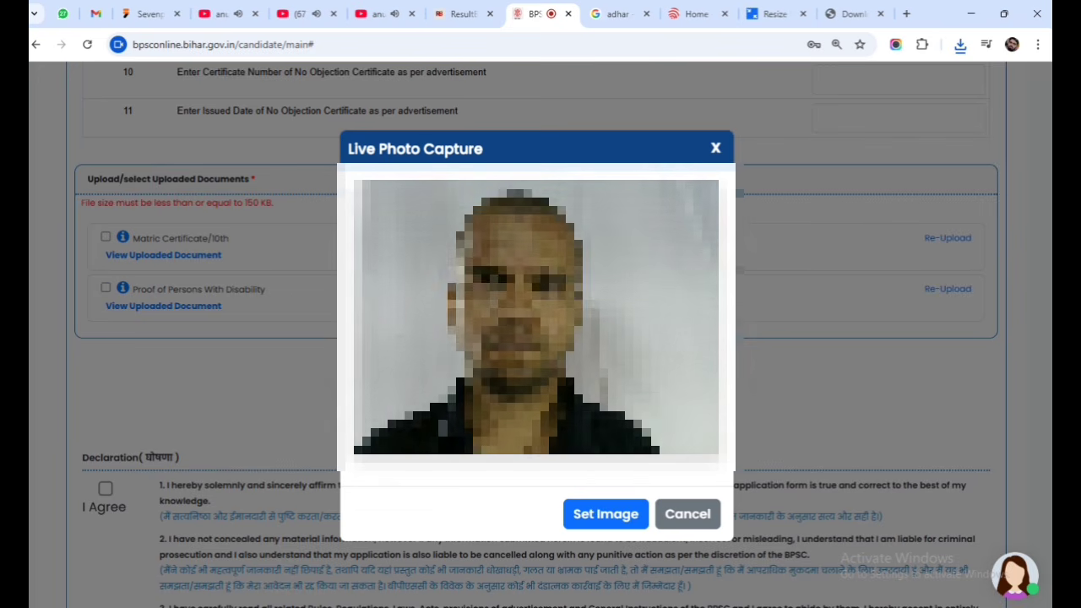
{"action": "left_click", "coordinate": [600, 513]}
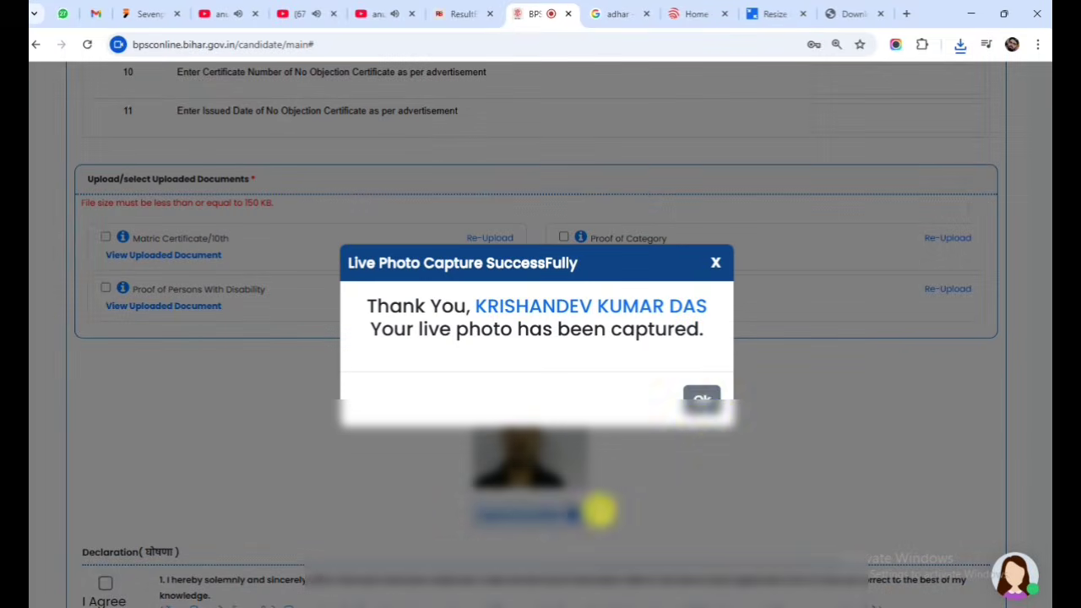
{"action": "left_click", "coordinate": [702, 404]}
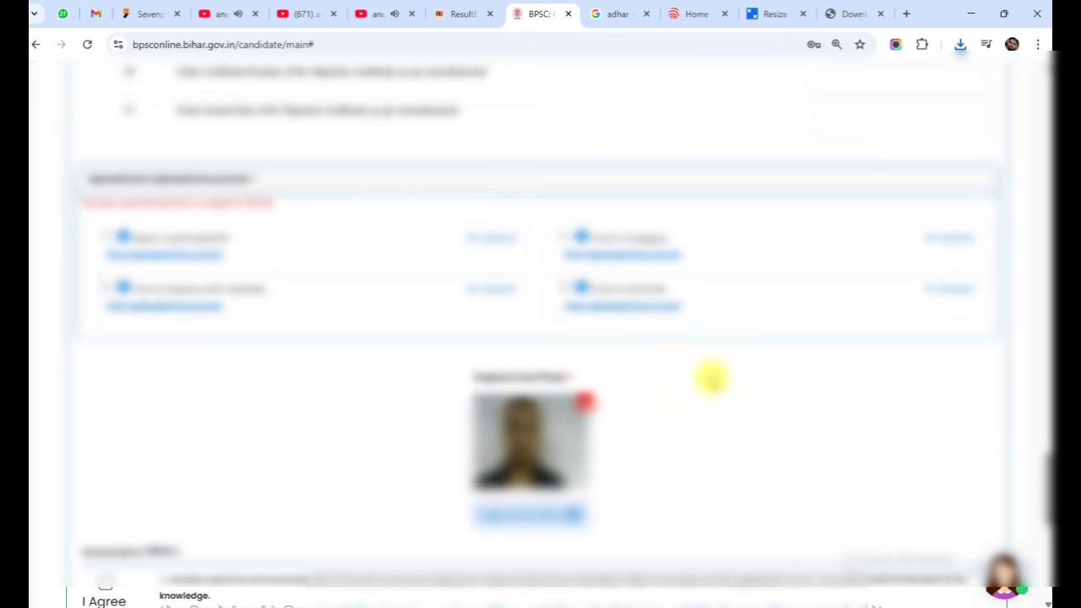
Step: Agree to the application's declaration
{"action": "scroll", "coordinate": [705, 380], "scroll_direction": "down", "scroll_amount": 3}
{"action": "scroll", "coordinate": [694, 385], "scroll_direction": "down", "scroll_amount": 3}
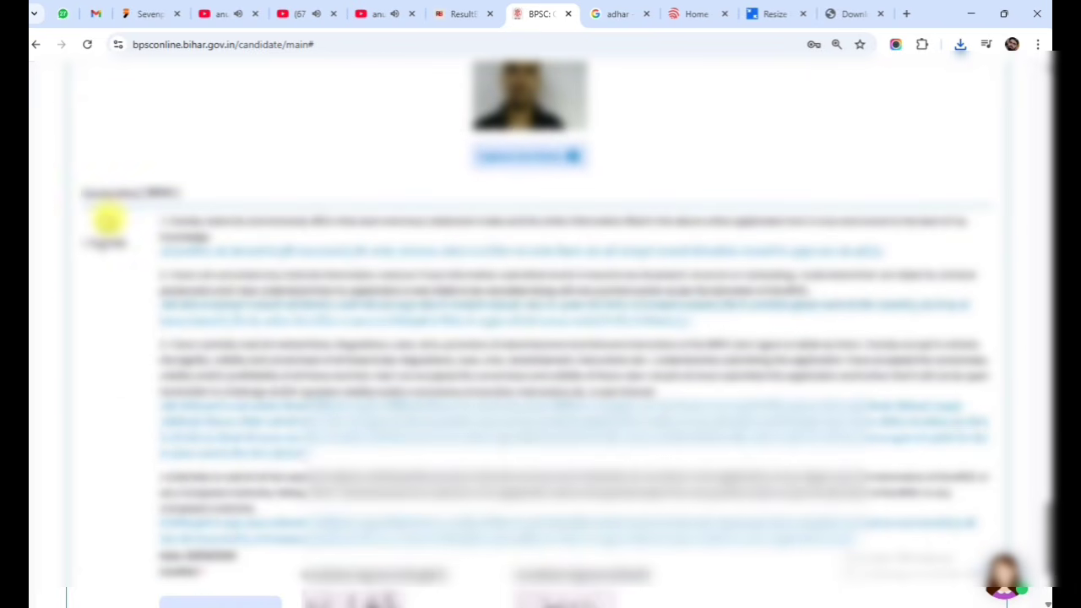
{"action": "scroll", "coordinate": [550, 284], "scroll_direction": "down", "scroll_amount": 2}
{"action": "left_click", "coordinate": [106, 154]}
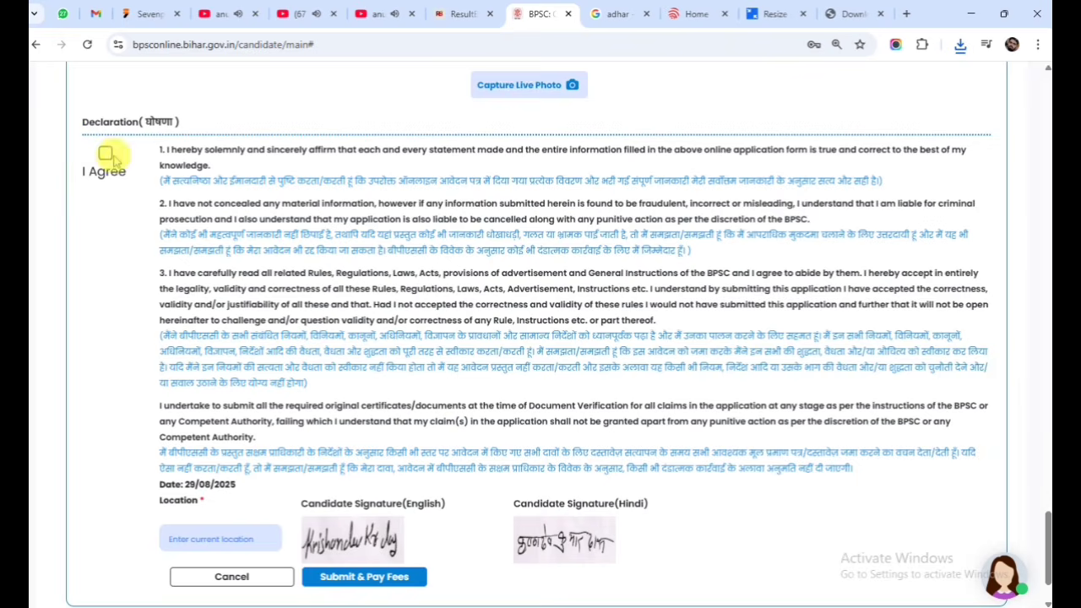
{"action": "scroll", "coordinate": [565, 337], "scroll_direction": "down", "scroll_amount": 2}
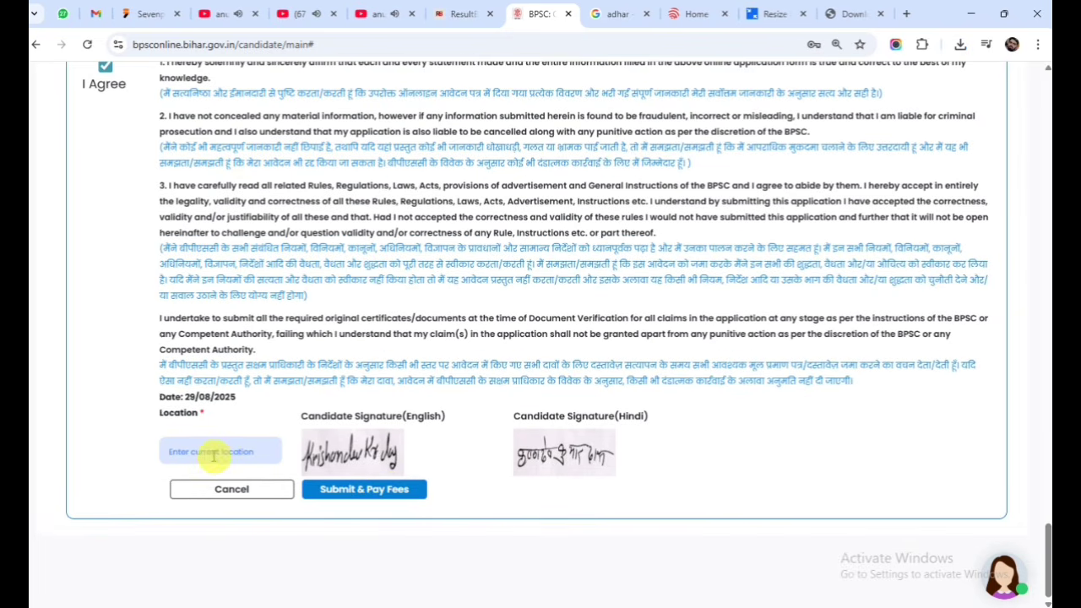
Step: Enter JAMUI as the current location and submit the application for fee payment
{"action": "left_click", "coordinate": [211, 453]}
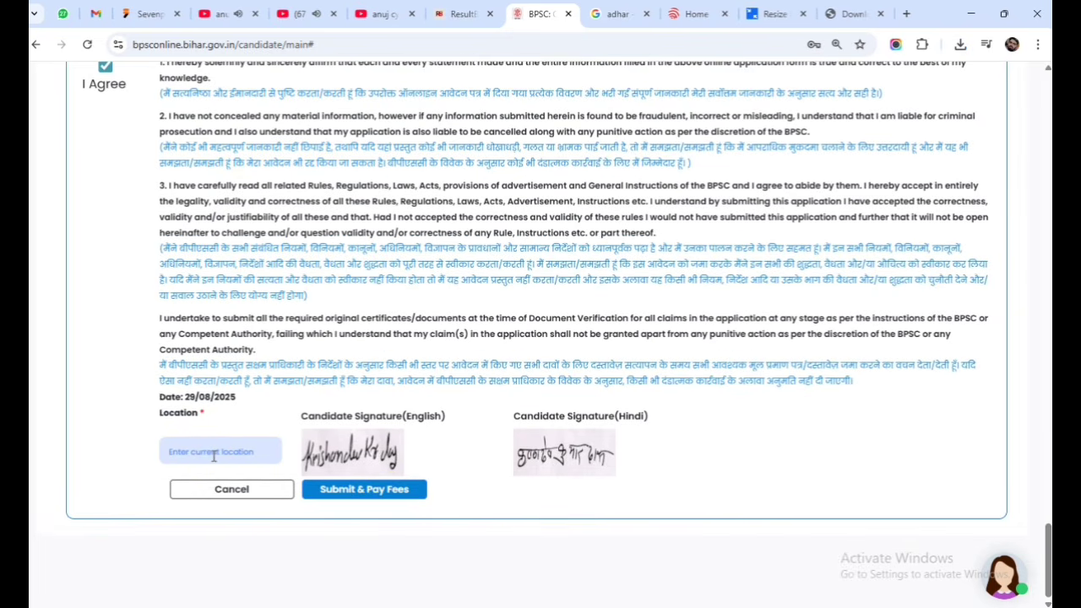
{"action": "type", "text": "JAMUI"}
{"action": "left_click", "coordinate": [379, 492]}
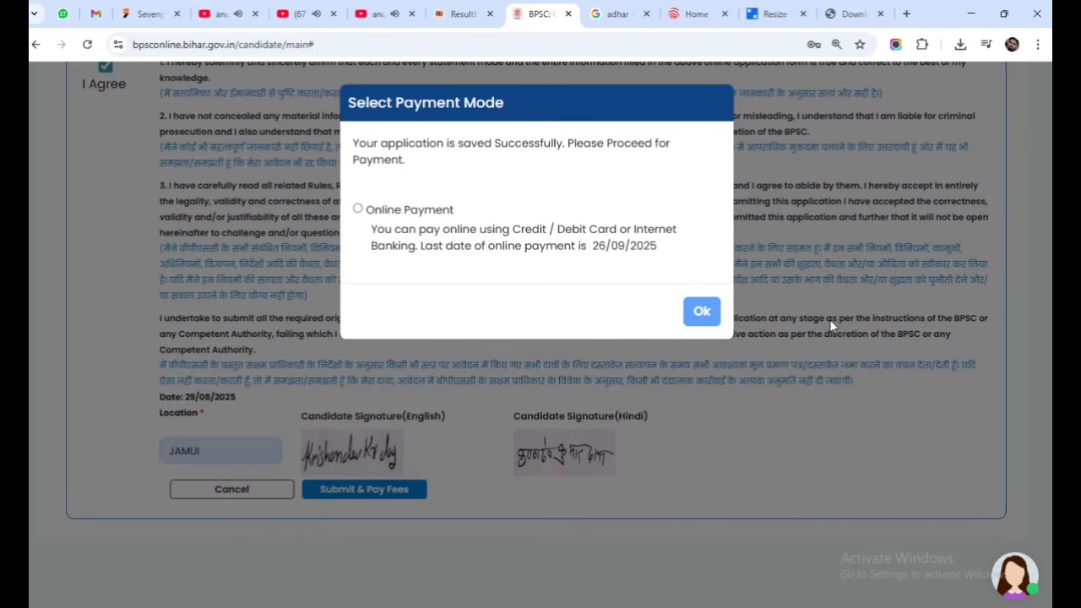
Step: Choose online payment through SBI for the application fee and proceed to the payment gateway
{"action": "left_click", "coordinate": [357, 208]}
{"action": "left_click", "coordinate": [377, 277]}
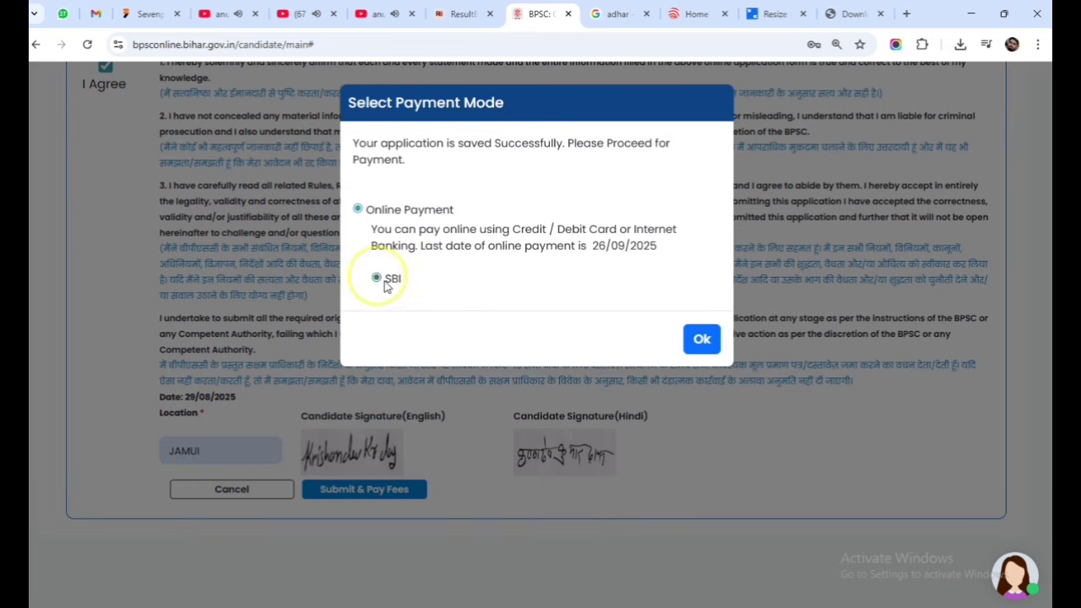
{"action": "left_click", "coordinate": [701, 341]}
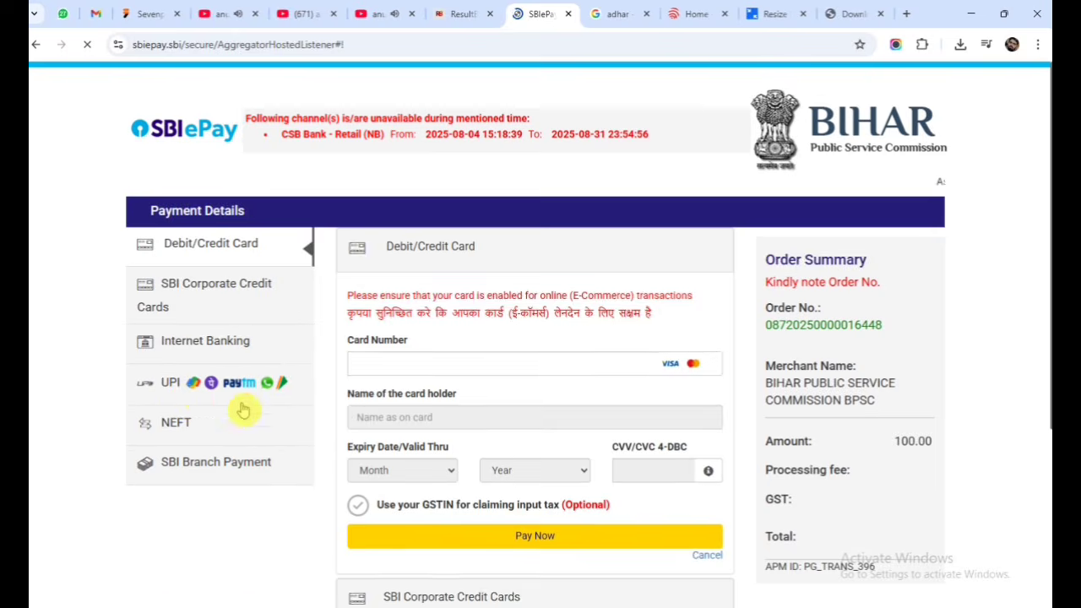
Step: Select UPI QR as the payment option and generate the QR code to pay the application fee
{"action": "left_click", "coordinate": [207, 382]}
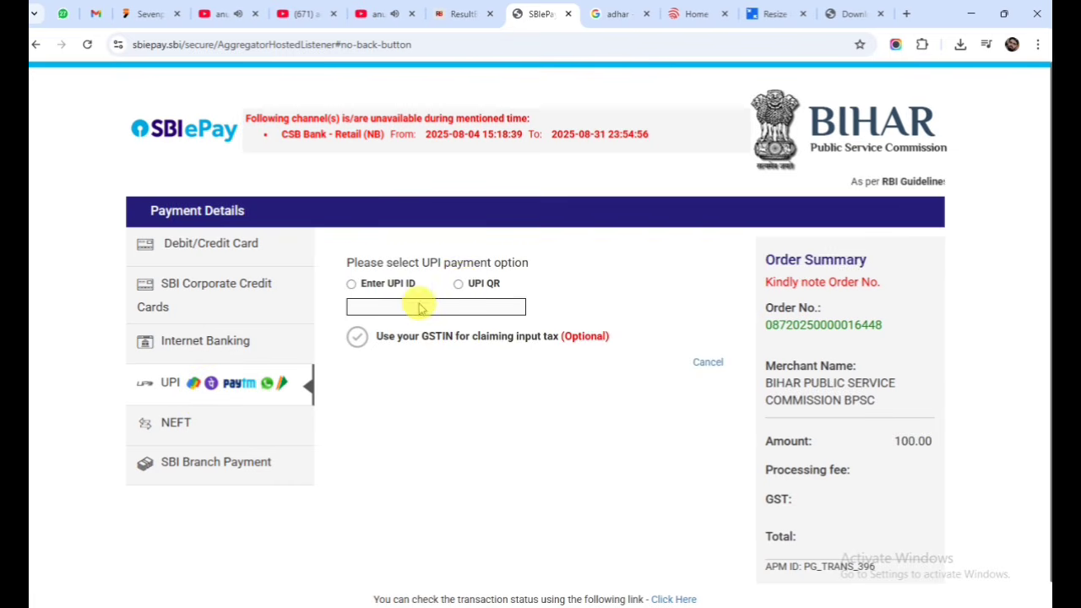
{"action": "left_click", "coordinate": [457, 286]}
{"action": "left_click", "coordinate": [495, 370]}
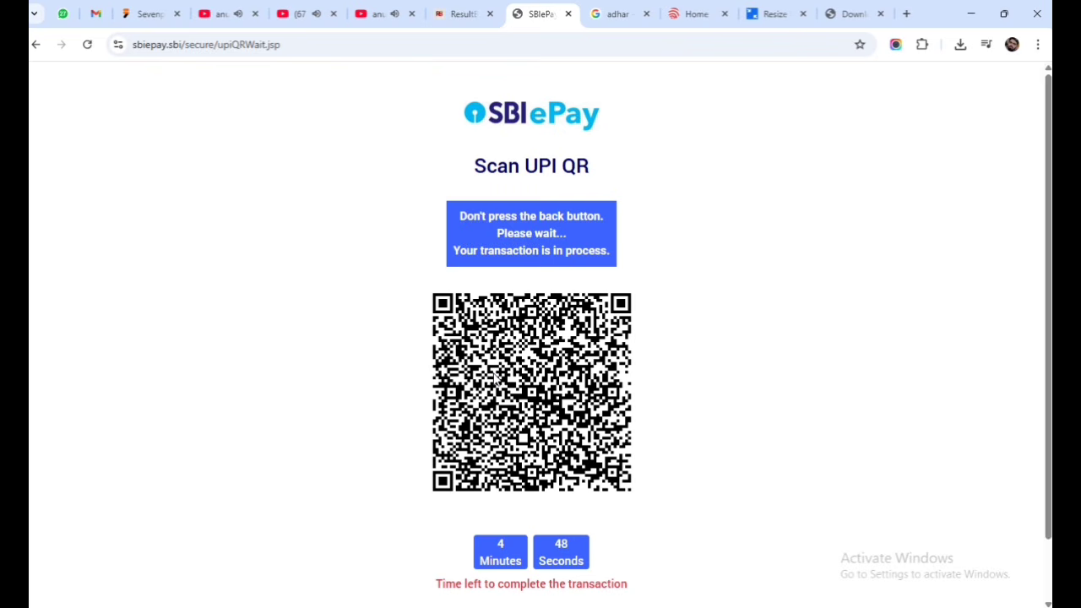
{"action": "left_click", "coordinate": [495, 376]}
{"action": "left_click", "coordinate": [482, 329]}
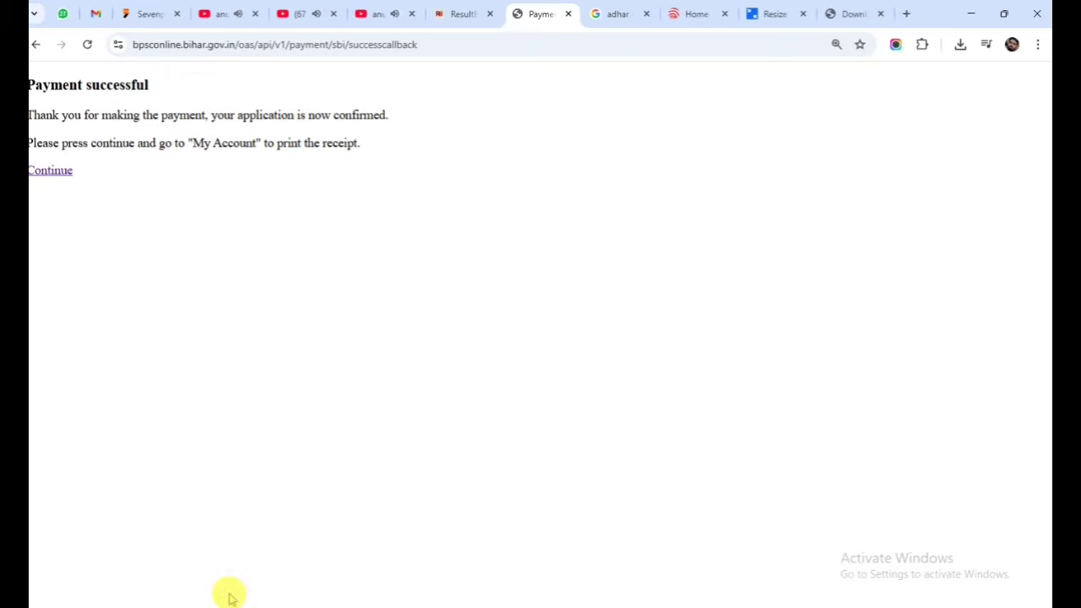
Step: Continue past the payment confirmation, open My Account and look over the submitted application's entry
{"action": "left_click", "coordinate": [51, 174]}
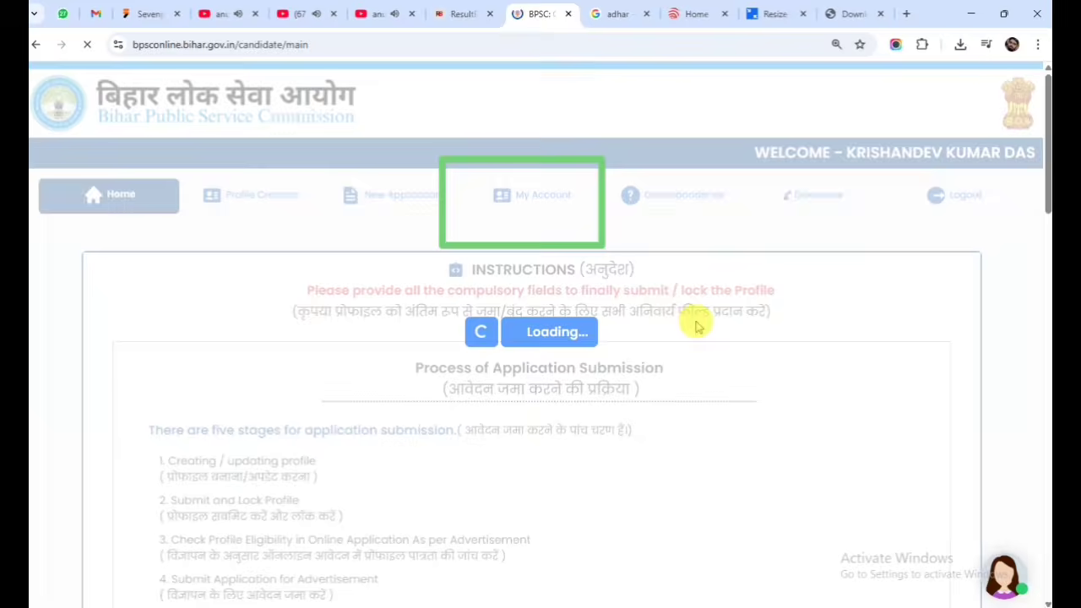
{"action": "left_click", "coordinate": [549, 201]}
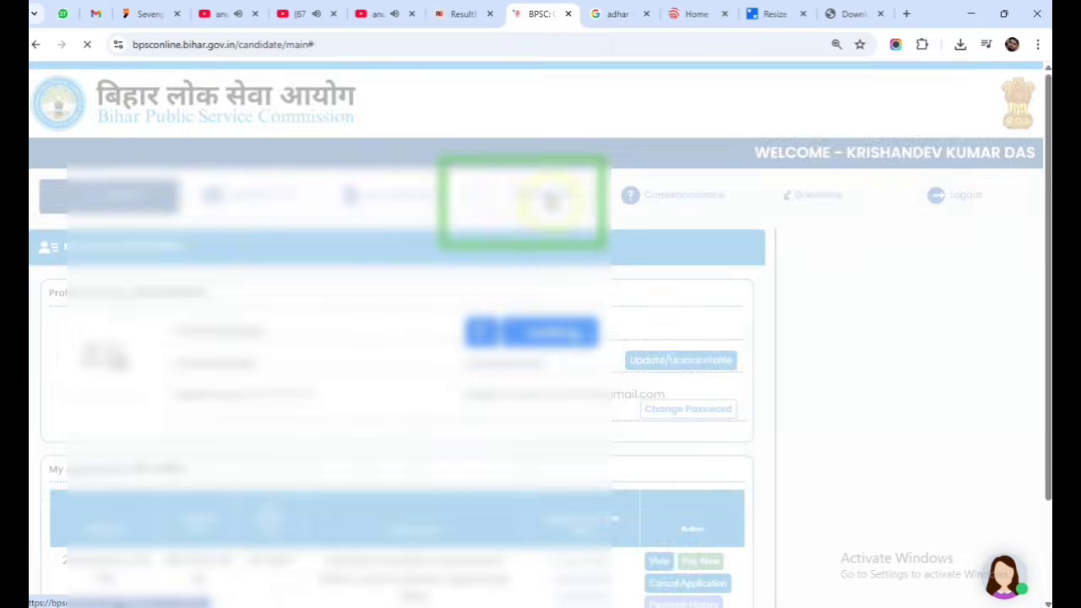
{"action": "scroll", "coordinate": [667, 426], "scroll_direction": "down", "scroll_amount": 2}
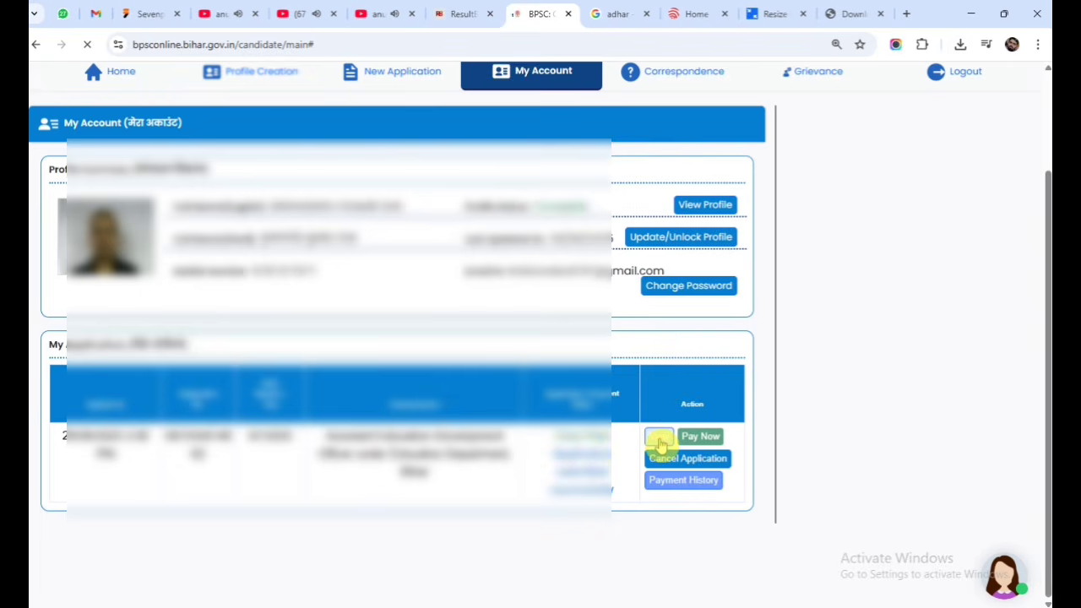
{"action": "scroll", "coordinate": [658, 442], "scroll_direction": "up", "scroll_amount": 2}
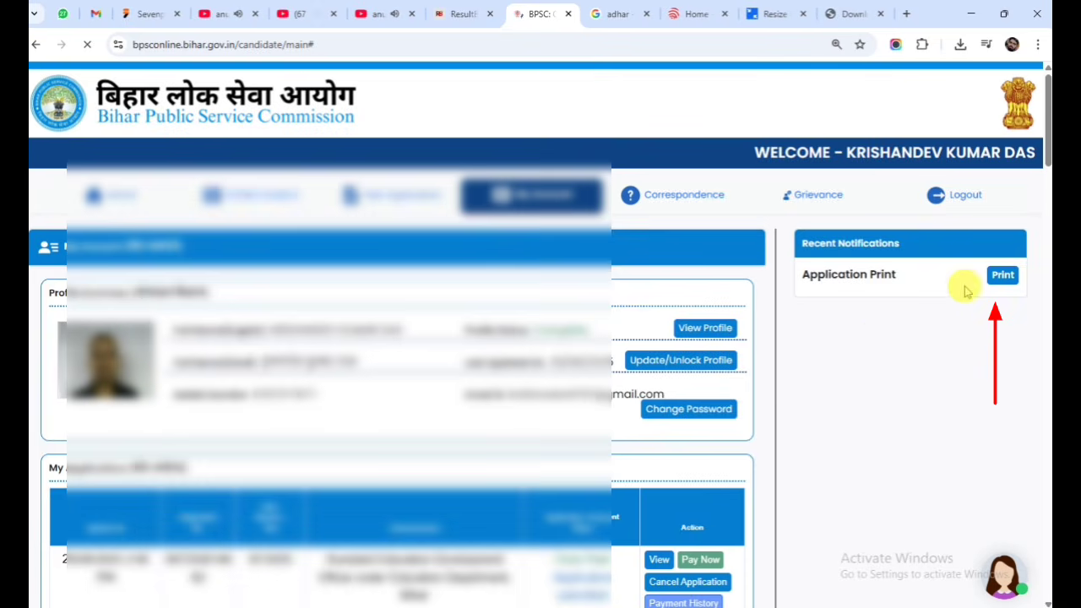
Step: Try to download the application print and always allow bpsconline.bihar.gov.in to download multiple files
{"action": "left_click", "coordinate": [1001, 277]}
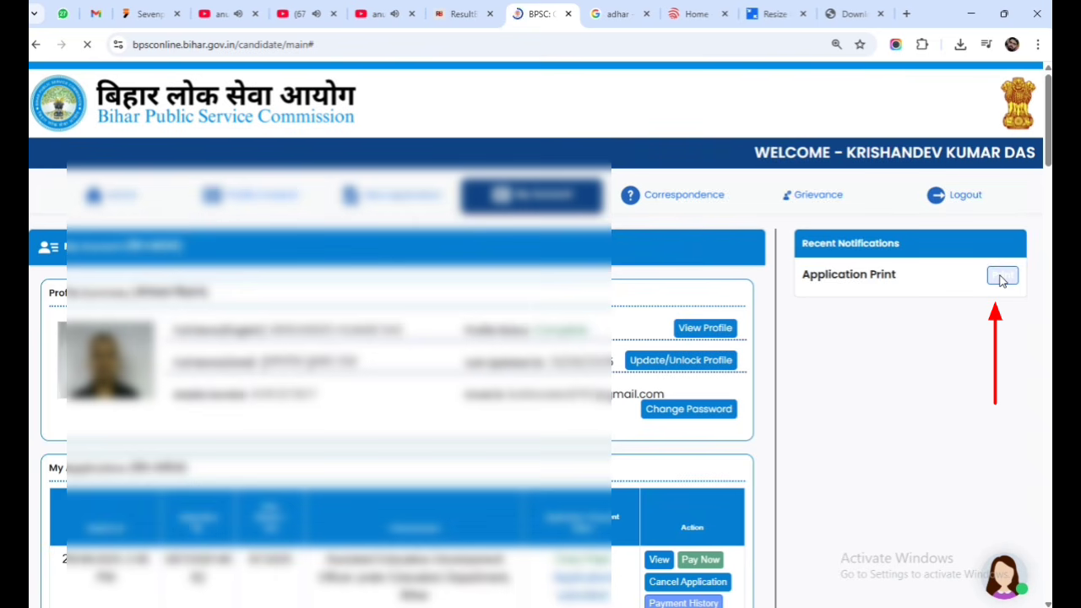
{"action": "left_click", "coordinate": [1000, 280]}
{"action": "left_click", "coordinate": [1000, 279]}
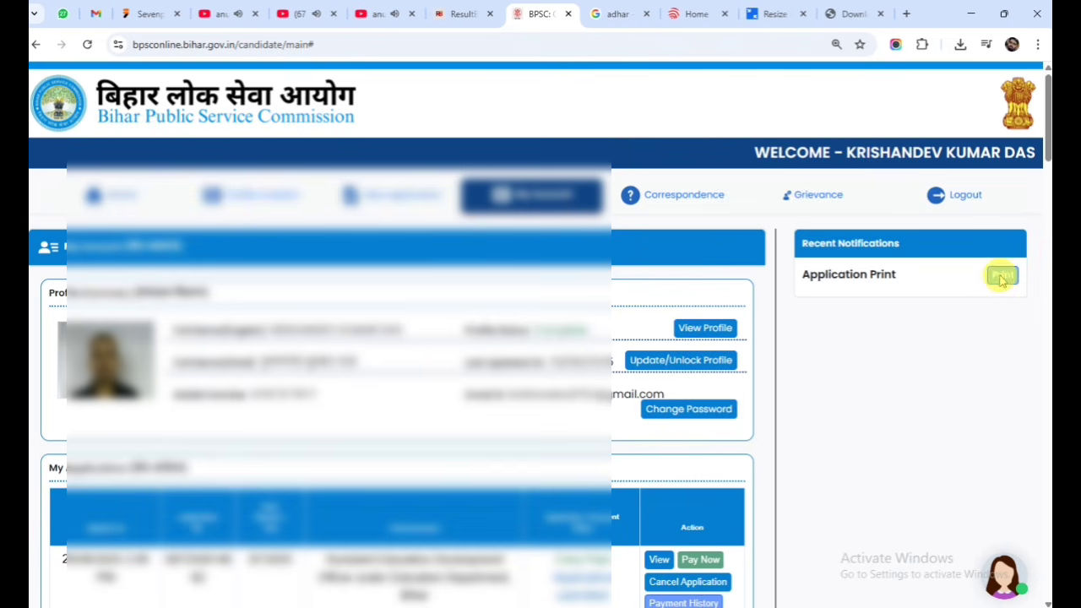
{"action": "left_click", "coordinate": [1000, 280]}
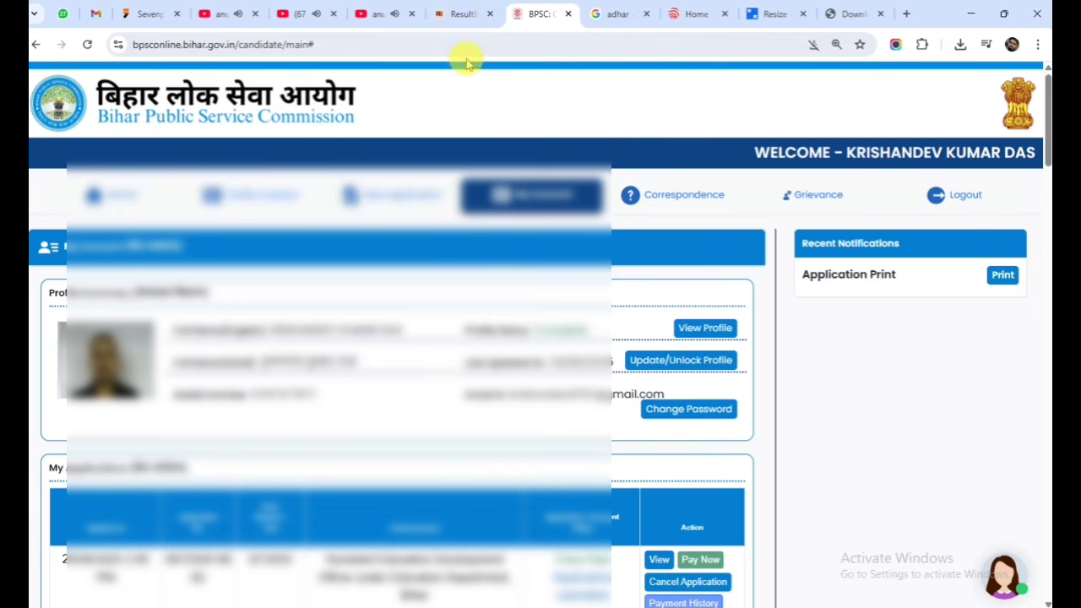
{"action": "left_click", "coordinate": [812, 44]}
{"action": "left_click", "coordinate": [668, 119]}
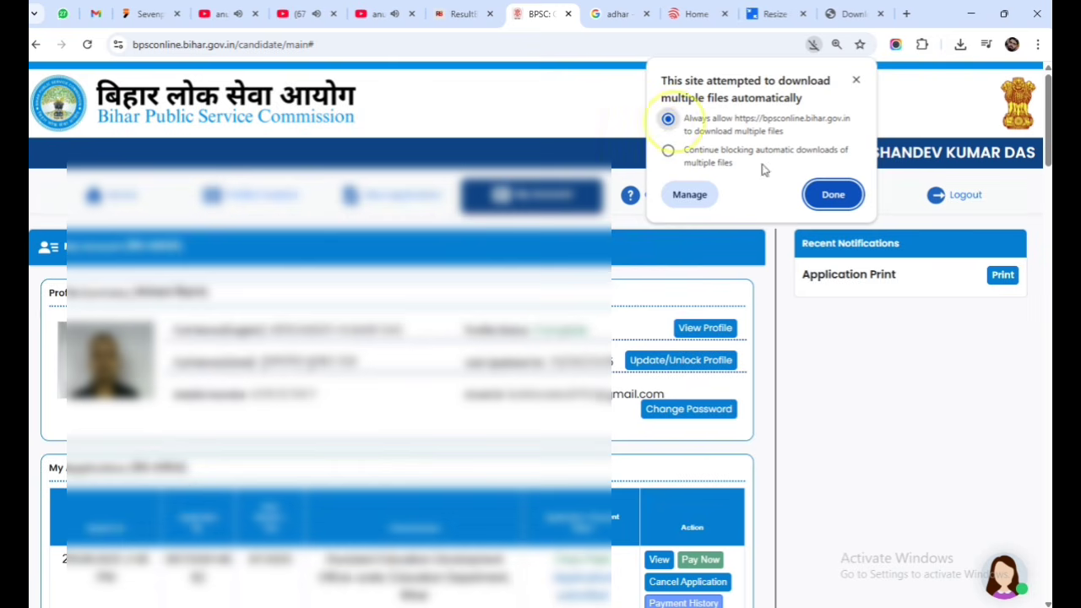
{"action": "left_click", "coordinate": [849, 203]}
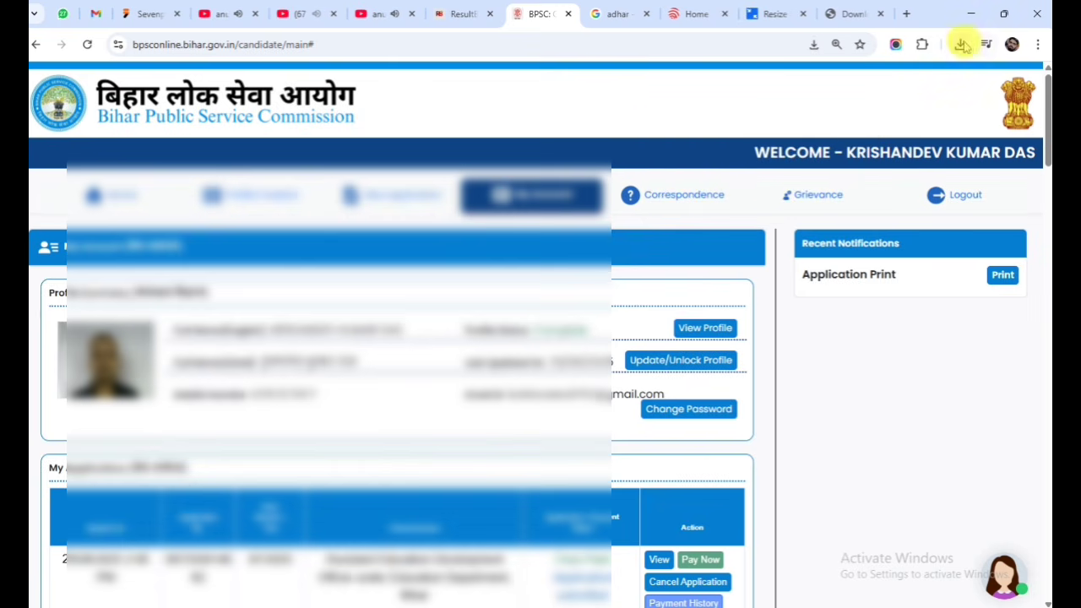
Step: Check the recent downloads, download the application print again and open its PDF
{"action": "left_click", "coordinate": [961, 43]}
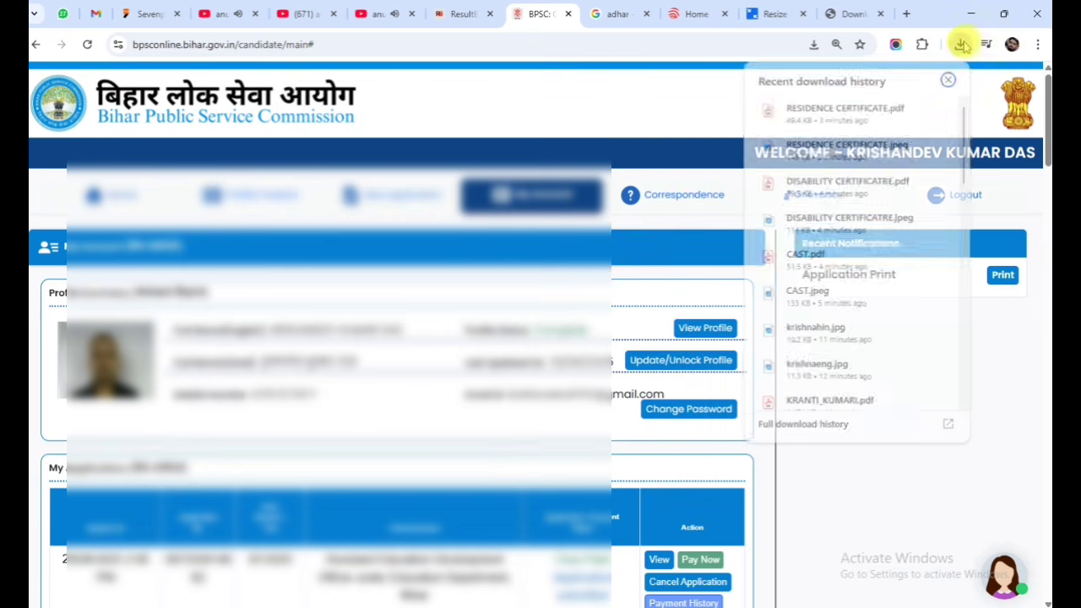
{"action": "left_click", "coordinate": [1003, 275]}
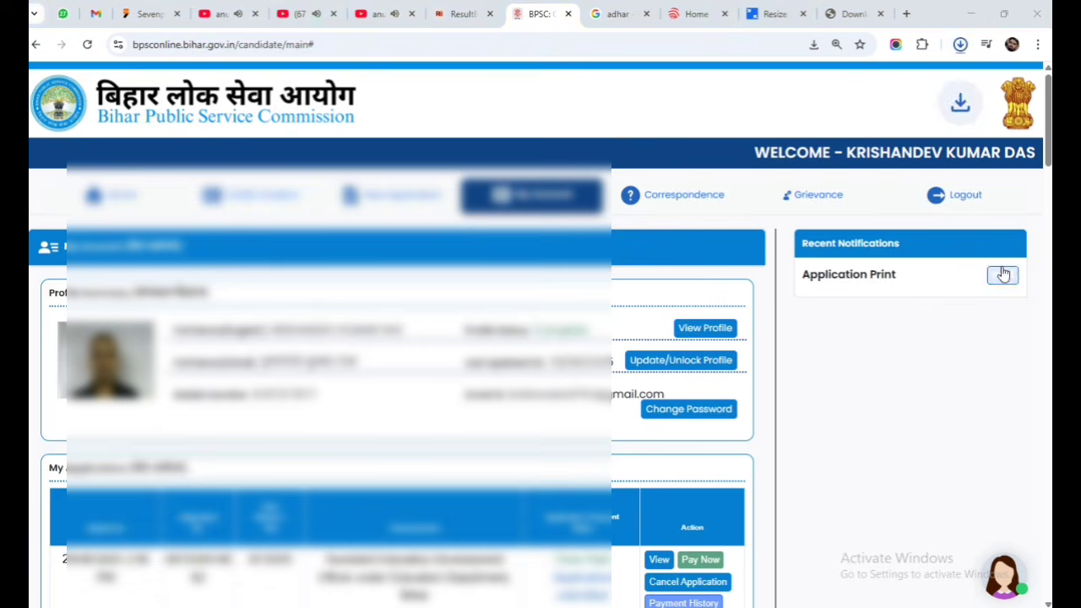
{"action": "left_click", "coordinate": [924, 79]}
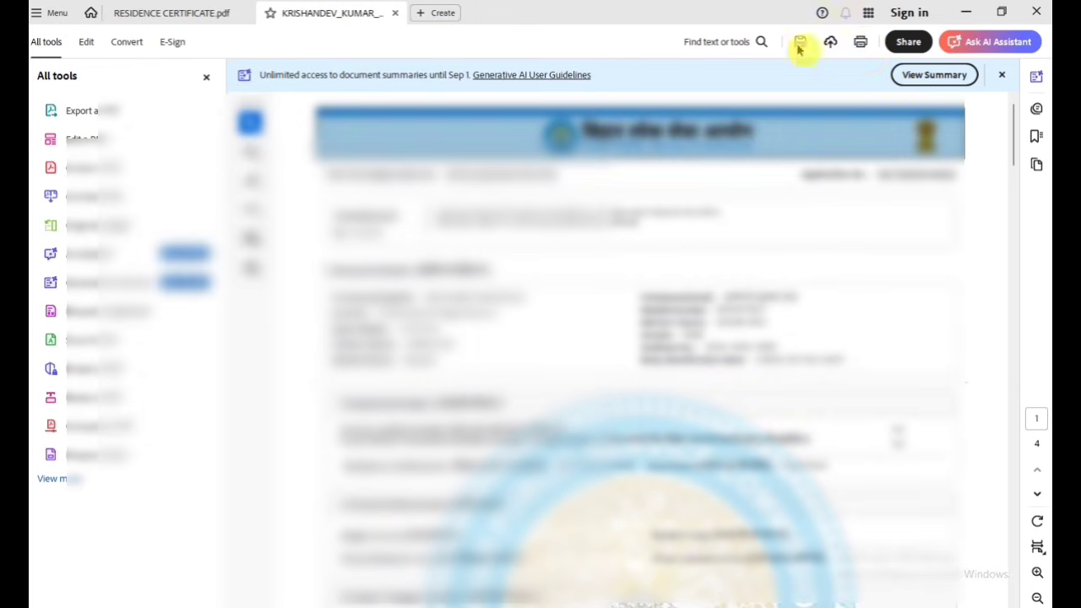
Step: Print the application PDF after confirming the printer's properties
{"action": "left_click", "coordinate": [859, 44]}
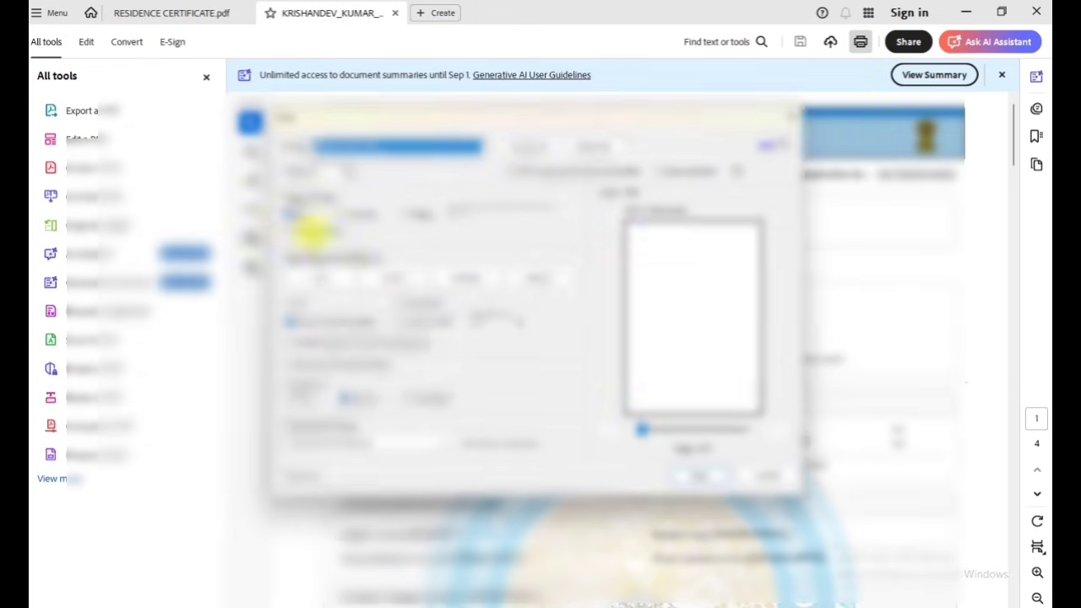
{"action": "left_click_drag", "start_coordinate": [535, 111], "coordinate": [471, 111]}
{"action": "left_click", "coordinate": [465, 150]}
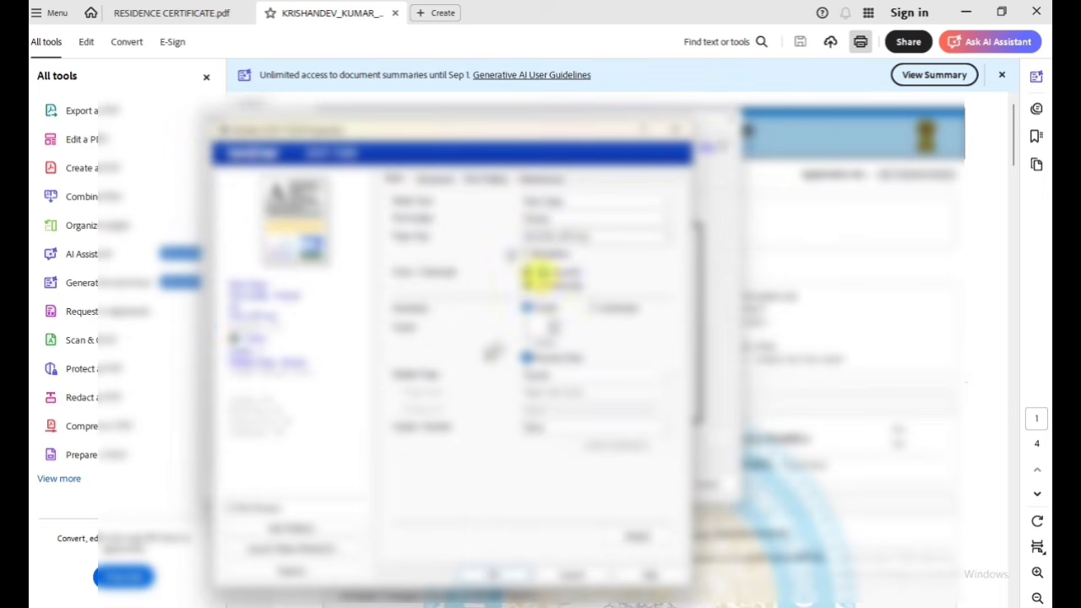
{"action": "left_click", "coordinate": [506, 577]}
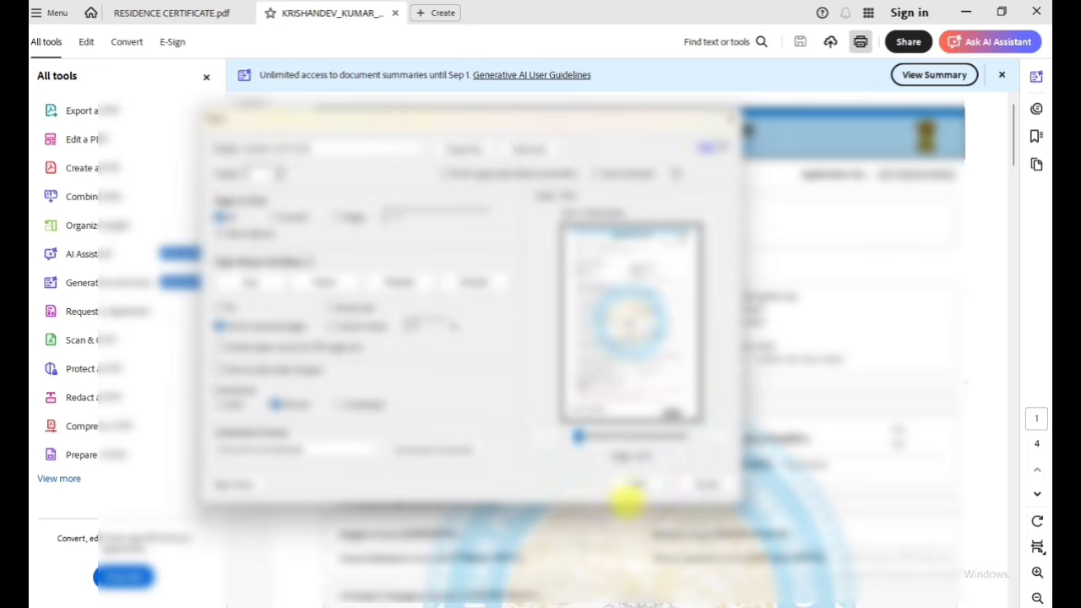
{"action": "left_click", "coordinate": [627, 494]}
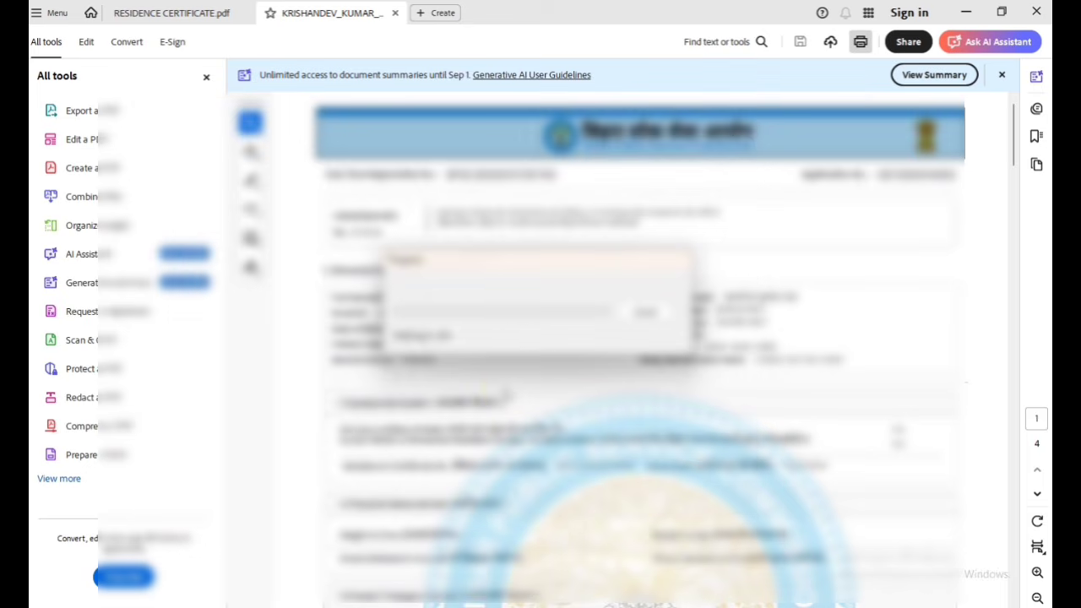